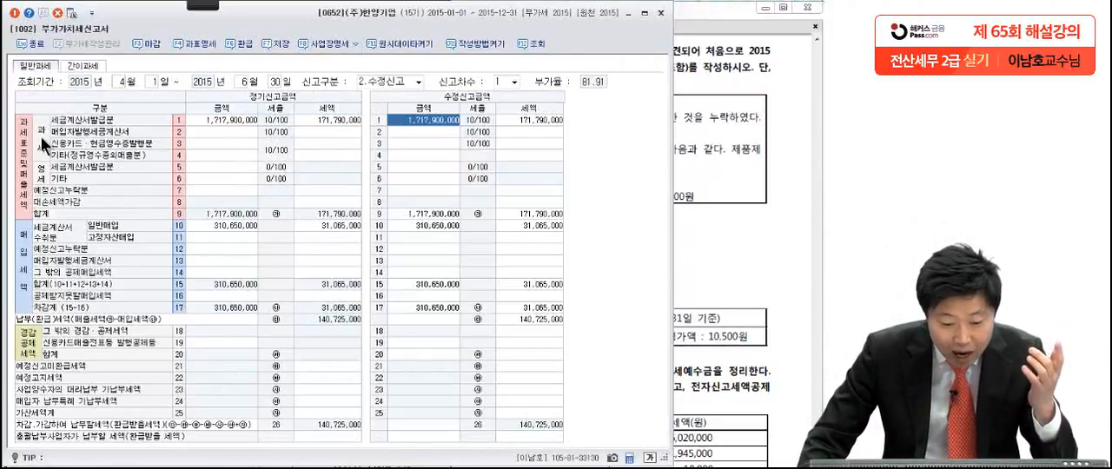
Step: Enter 22,500,000 as the amended amount for taxable other sales, 기타(정규영수증외매출분), in row 4
{"action": "left_click", "coordinate": [415, 156]}
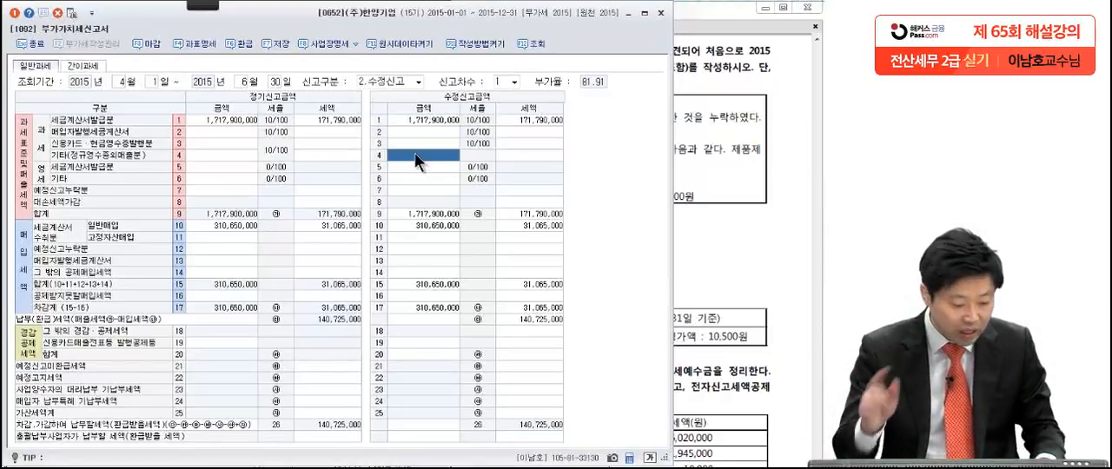
{"action": "type", "text": "22,5"}
{"action": "type", "text": "00,000"}
{"action": "key", "text": "Return"}
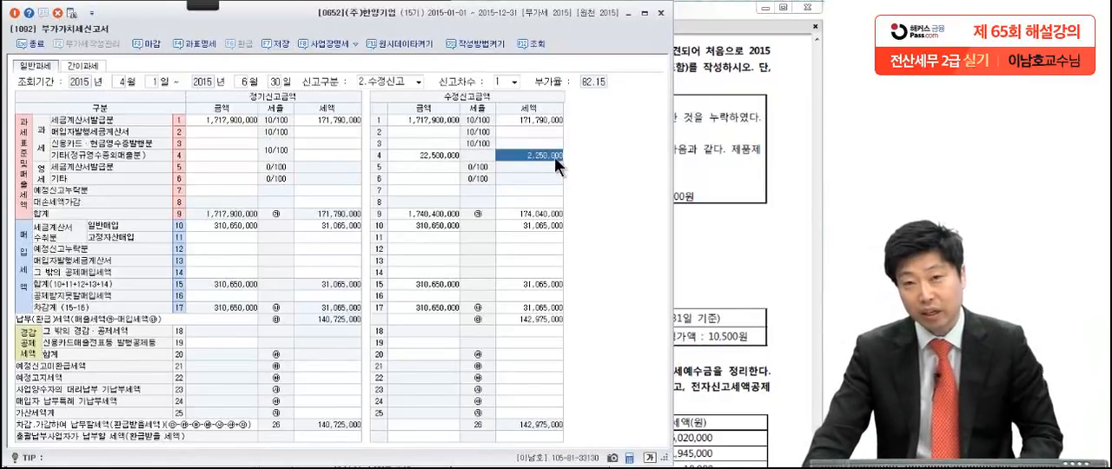
Step: Enter 50,000,000 as the amended amount for zero-rated other sales (영세 기타, row 6) and dismiss the guidance box
{"action": "left_click", "coordinate": [414, 178]}
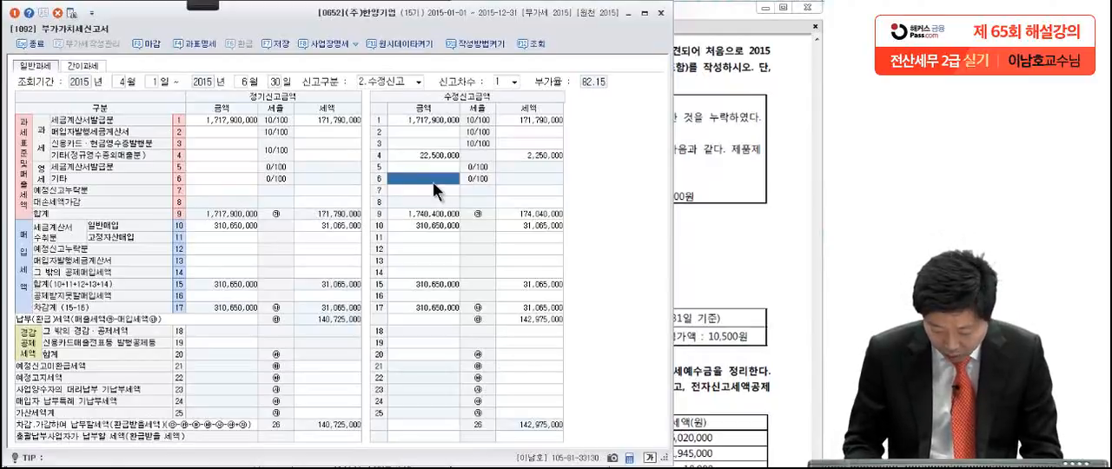
{"action": "type", "text": "9"}
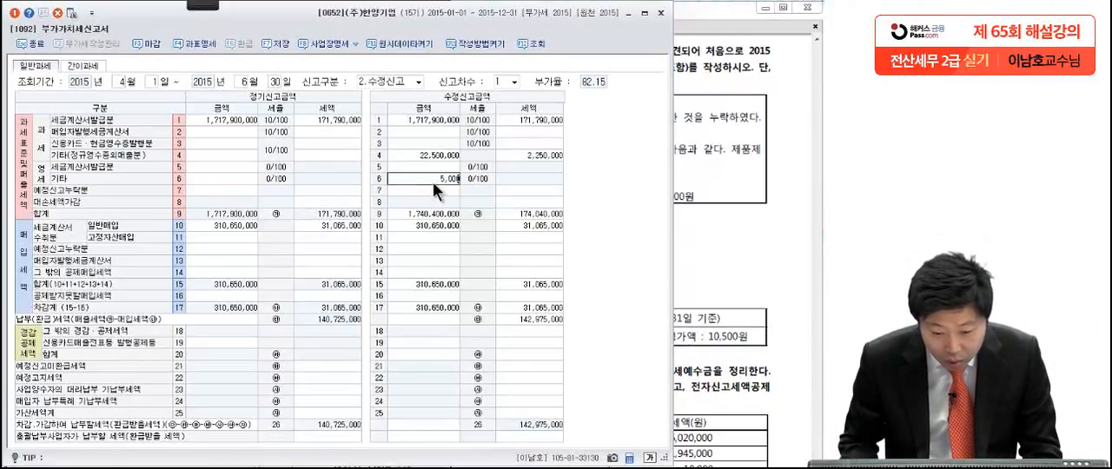
{"action": "type", "text": "000"}
{"action": "key", "text": "Return"}
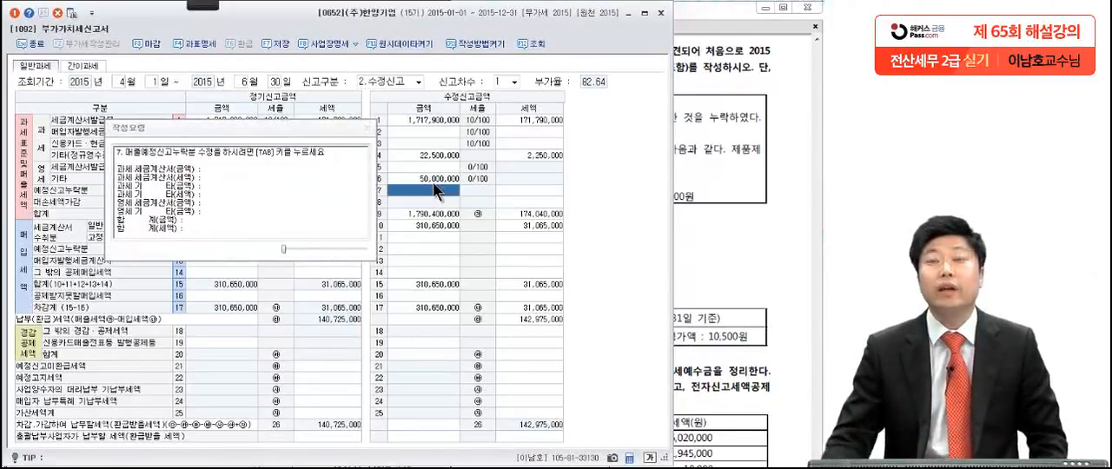
{"action": "left_click", "coordinate": [367, 130]}
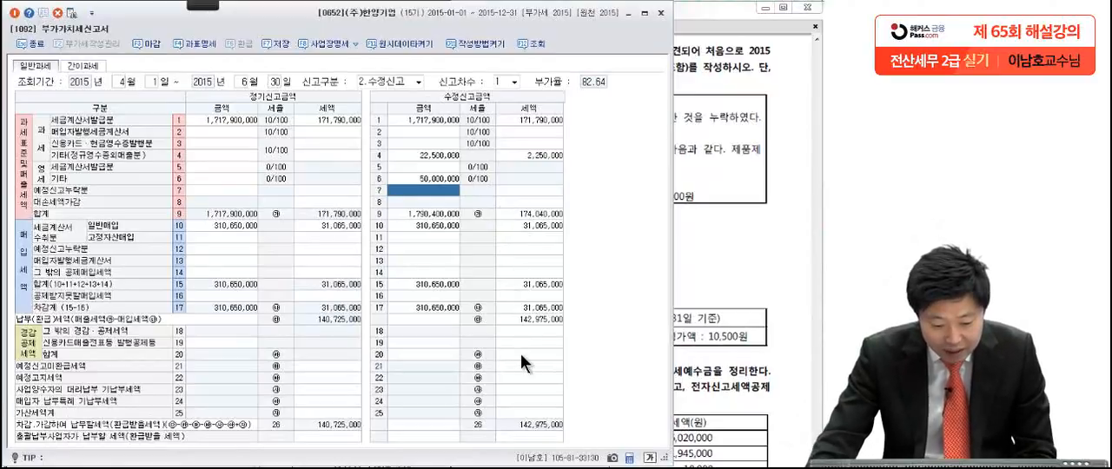
Step: Open the amended penalty tax details (가산세명세) and enter a base amount of 50,000,000 for 영세율과세표준신고불성실 in row 72
{"action": "left_click", "coordinate": [520, 414]}
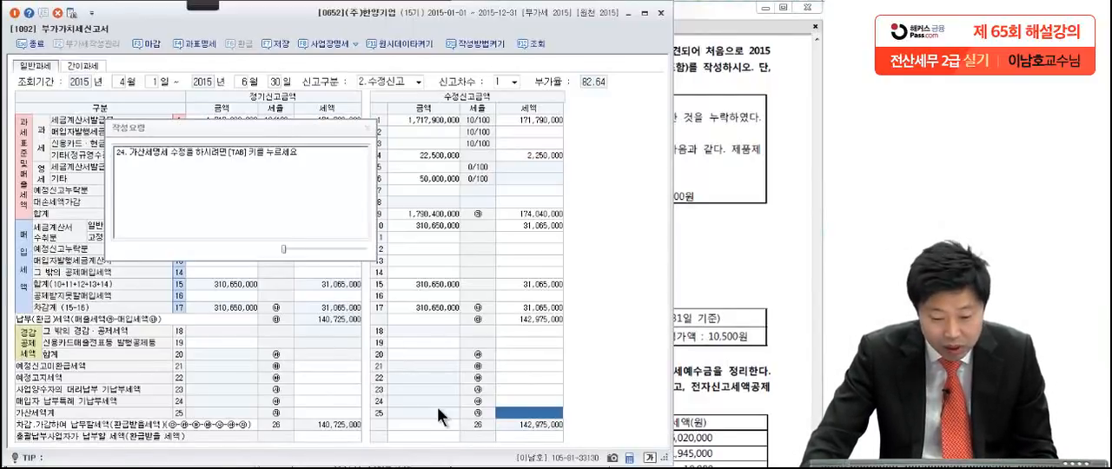
{"action": "key", "text": "Tab"}
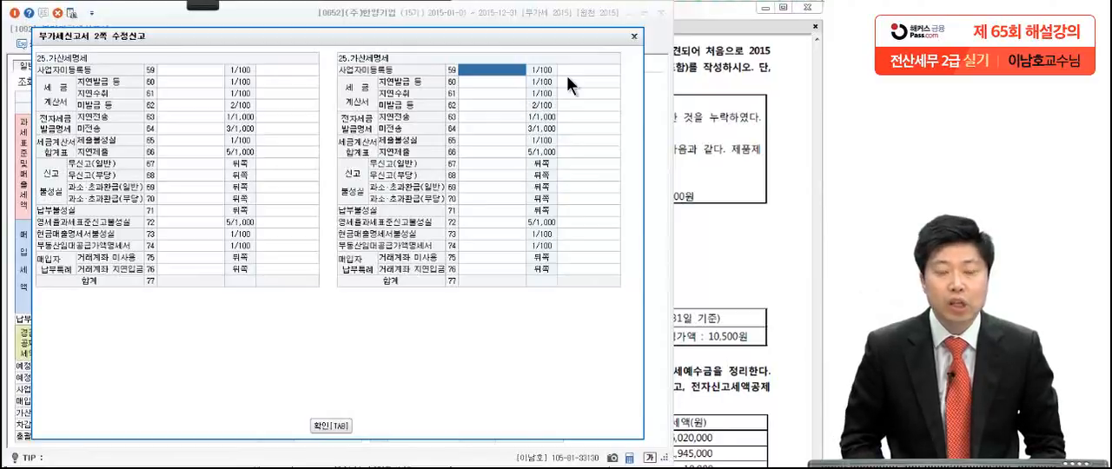
{"action": "left_click", "coordinate": [496, 222]}
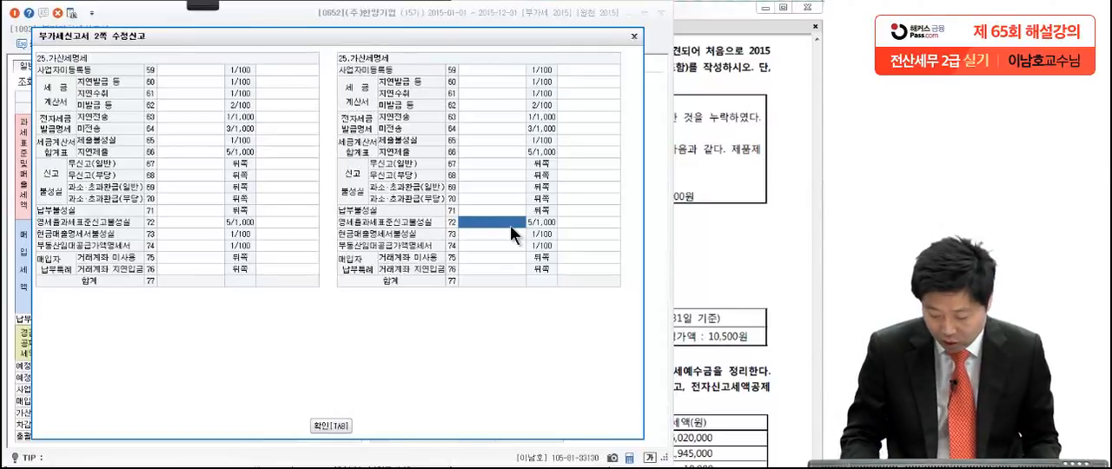
{"action": "type", "text": "50,000,000"}
{"action": "key", "text": "Return"}
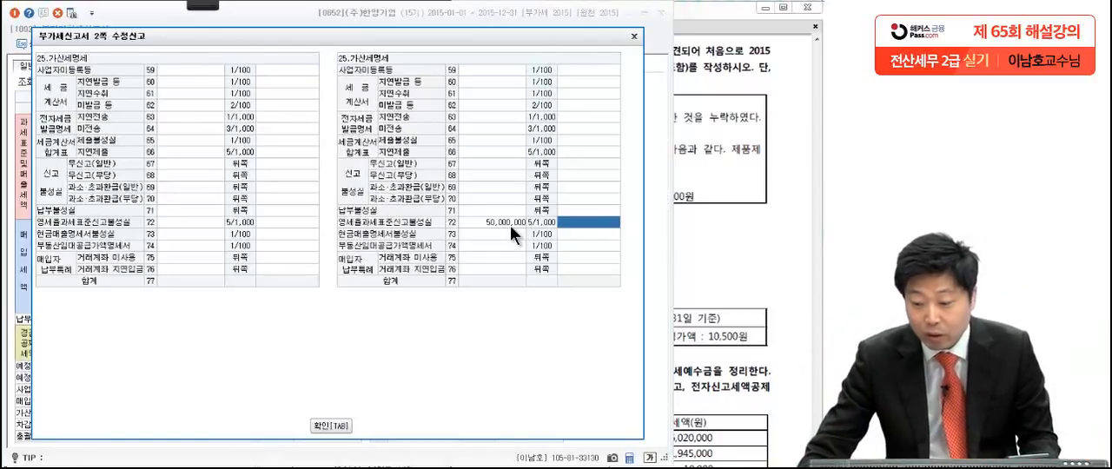
Step: Check the amended filing date in the exam PDF and enter 125,000 as the row 72 penalty tax
{"action": "left_click", "coordinate": [741, 179]}
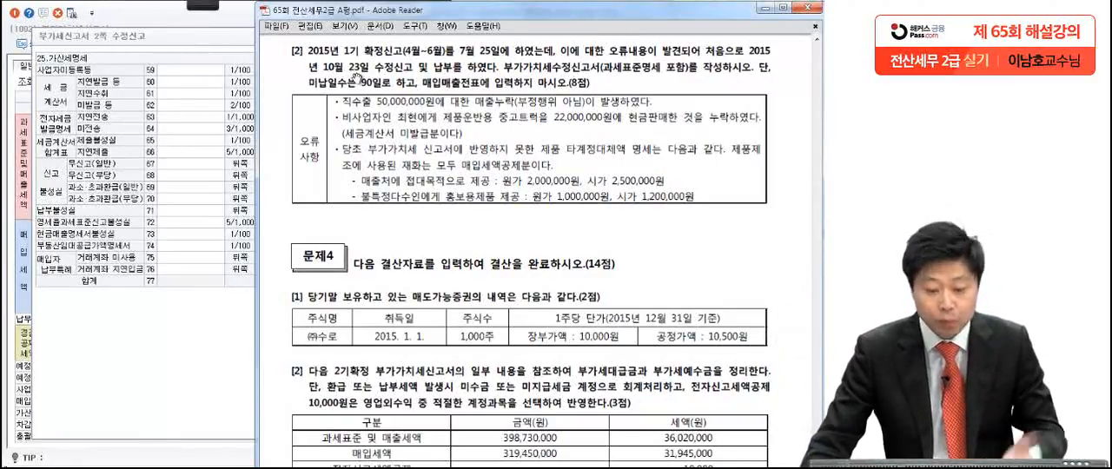
{"action": "left_click", "coordinate": [159, 350]}
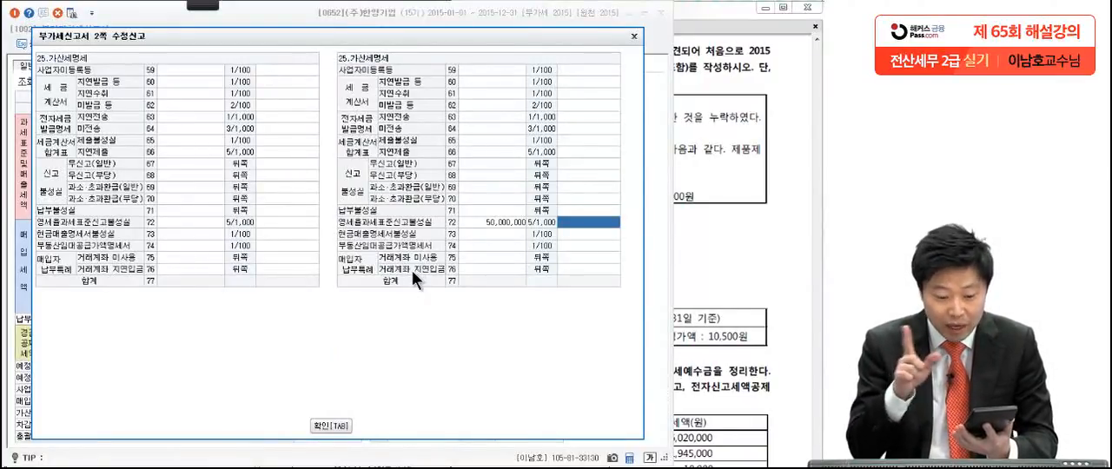
{"action": "type", "text": "125"}
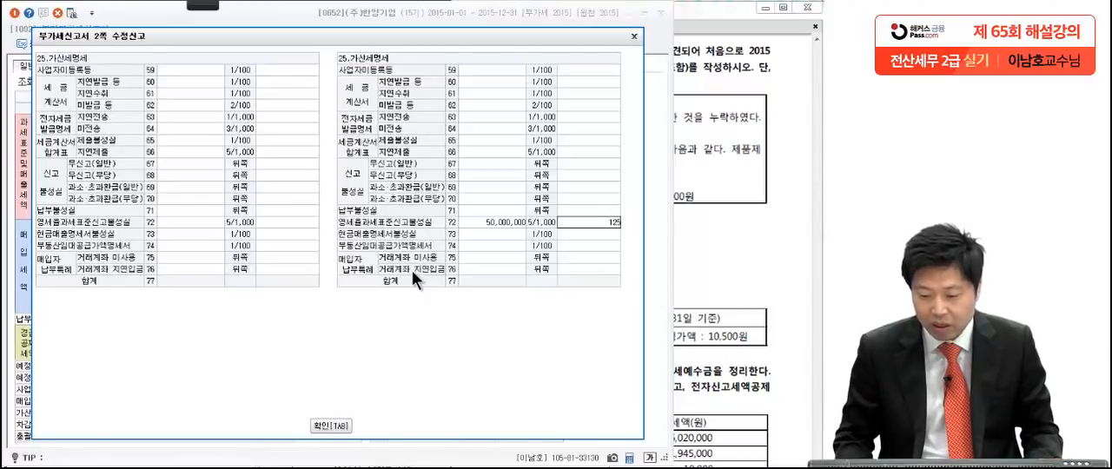
{"action": "type", "text": ",000"}
{"action": "key", "text": "Return"}
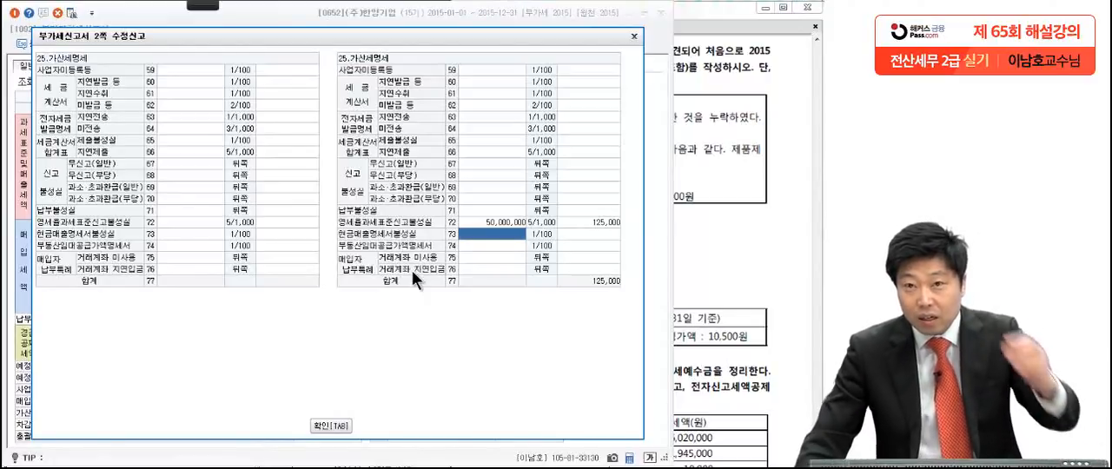
Step: Consult the omitted truck sale in the exam PDF and enter 20,000,000 with penalty tax 400,000 for 세금계산서 미발급 등 (row 62)
{"action": "left_click", "coordinate": [709, 226]}
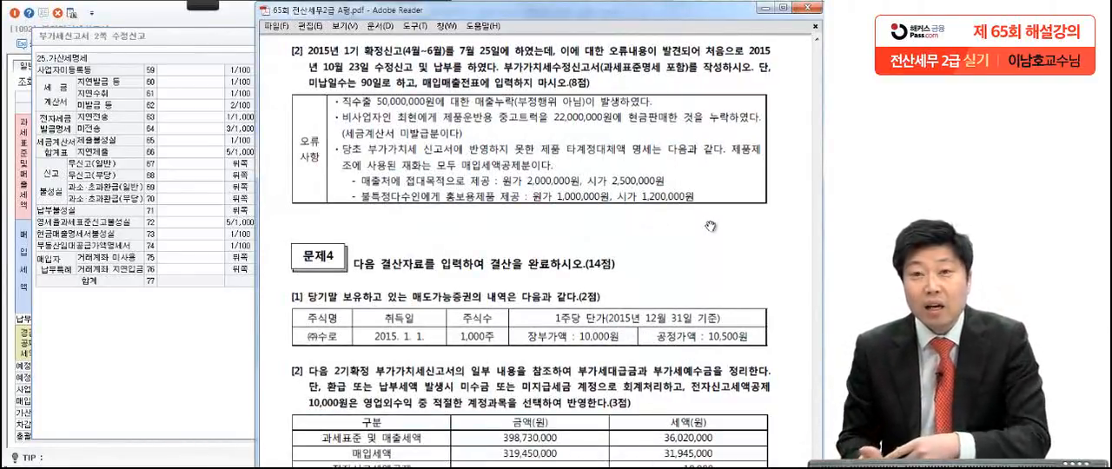
{"action": "left_click", "coordinate": [229, 372]}
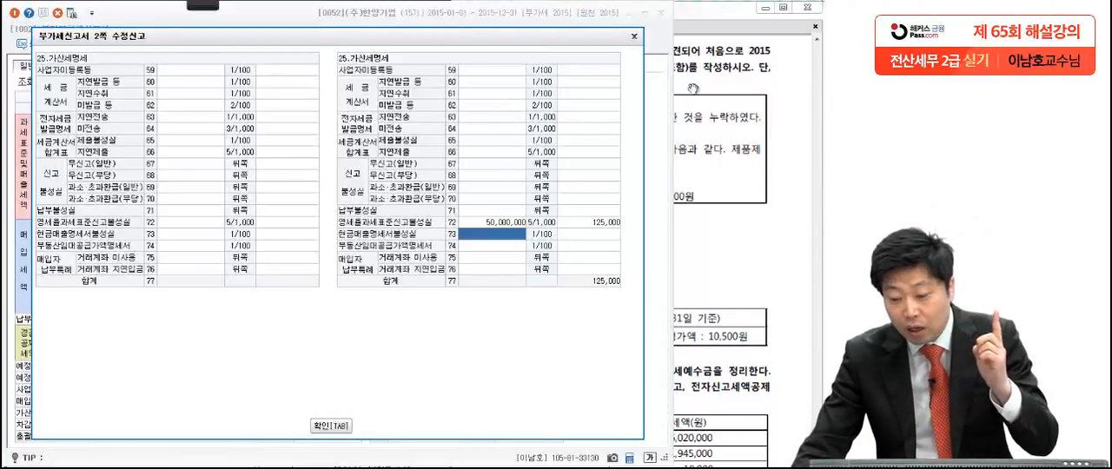
{"action": "left_click", "coordinate": [744, 107]}
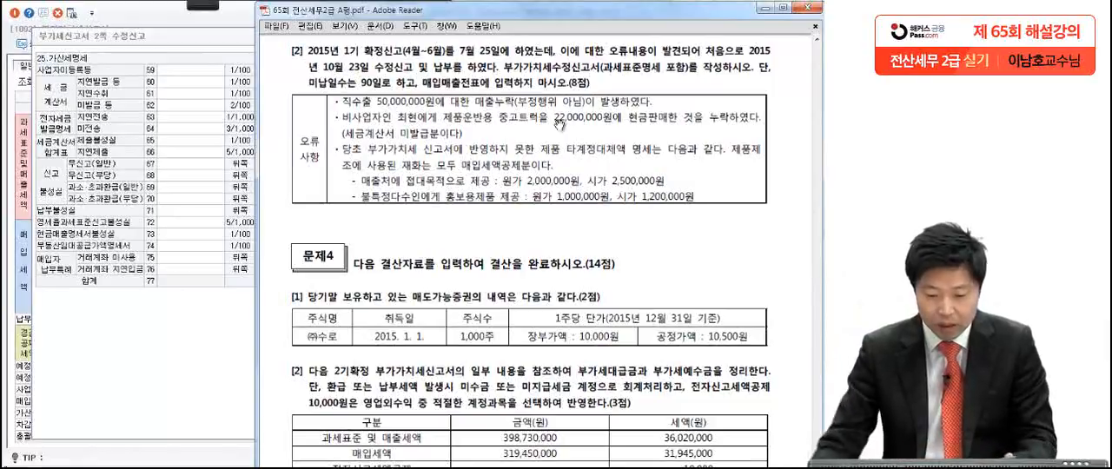
{"action": "left_click", "coordinate": [123, 376]}
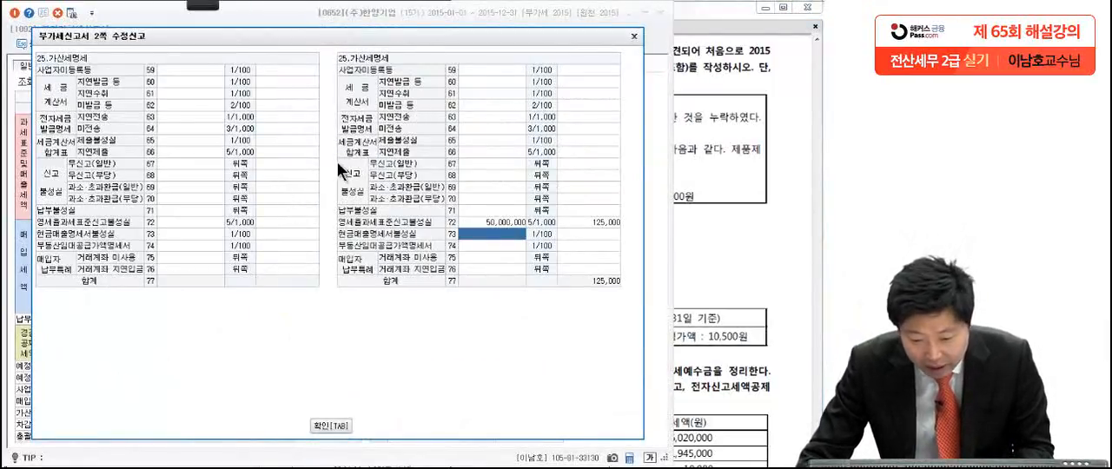
{"action": "left_click", "coordinate": [468, 102]}
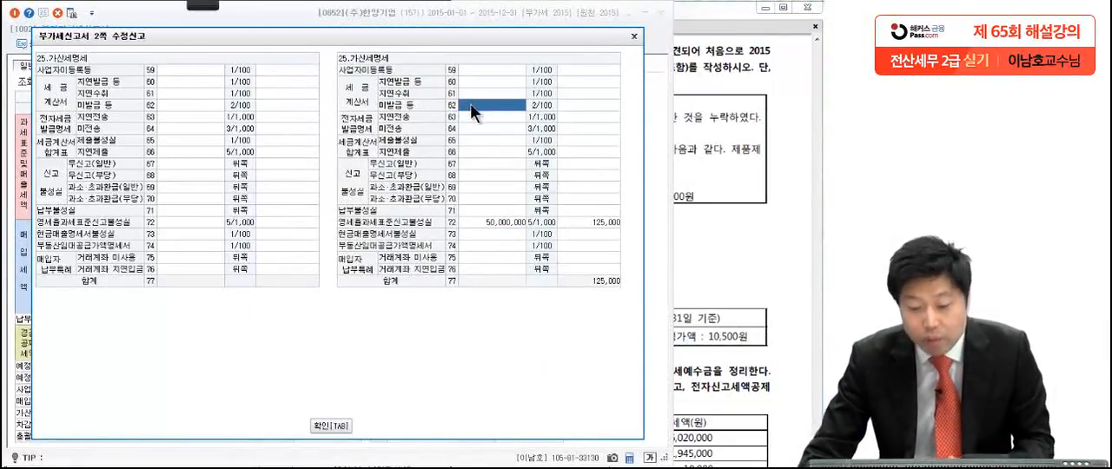
{"action": "type", "text": "20,00"}
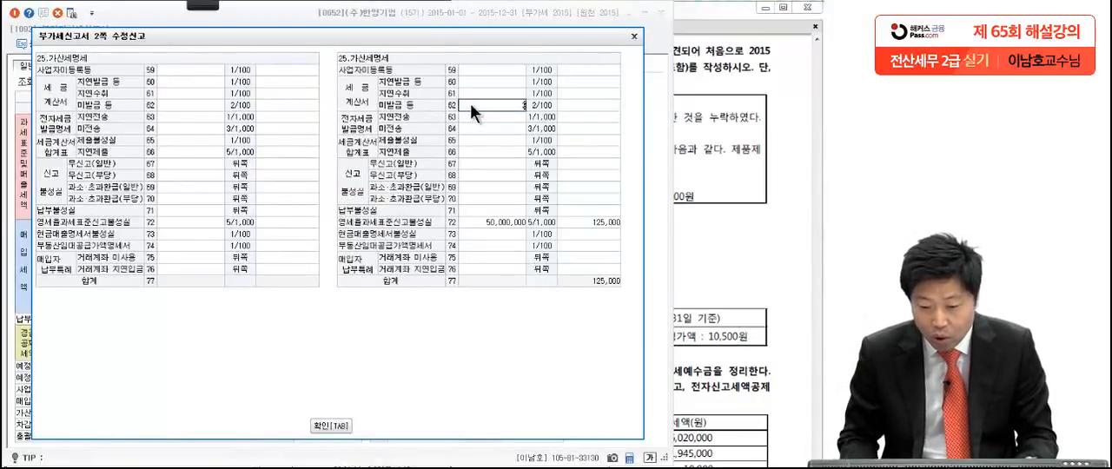
{"action": "type", "text": "0,000"}
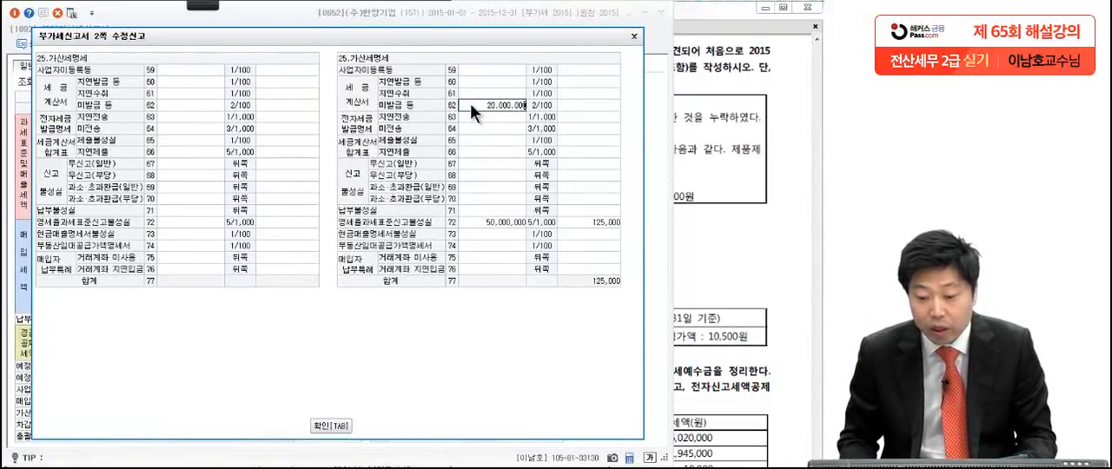
{"action": "key", "text": "Return"}
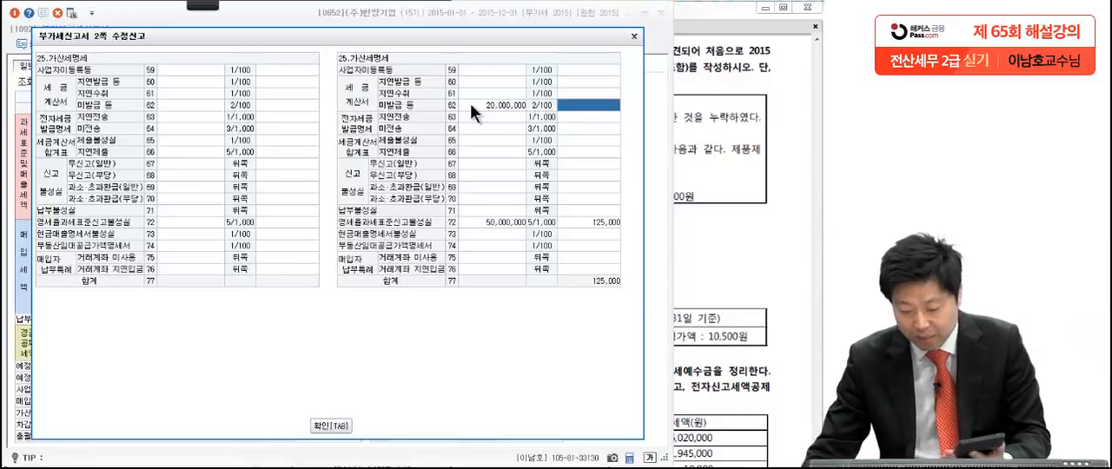
{"action": "type", "text": "400,000"}
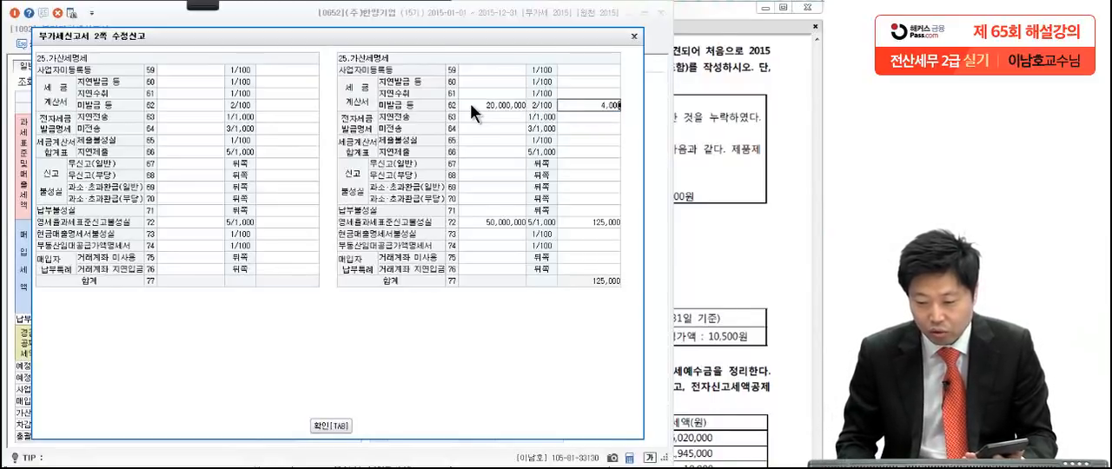
{"action": "key", "text": "Return"}
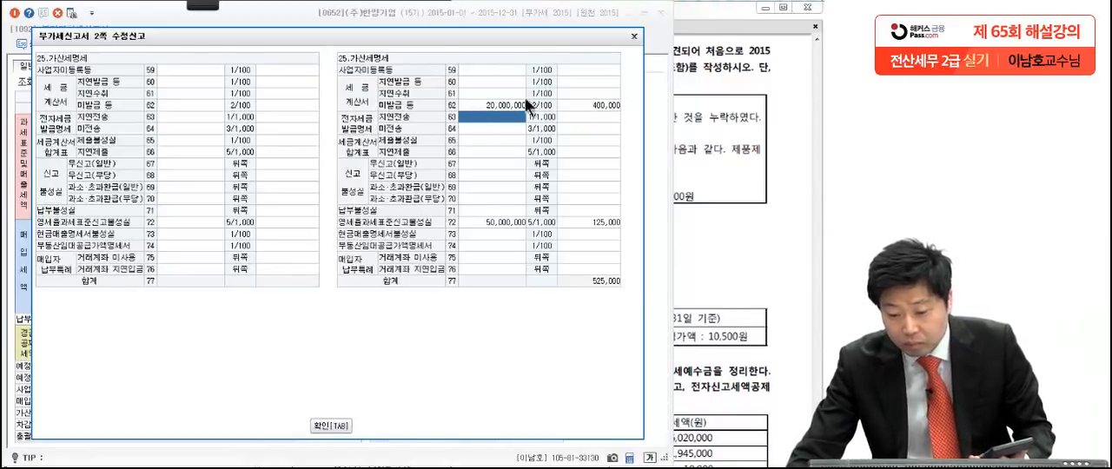
{"action": "left_click", "coordinate": [584, 105]}
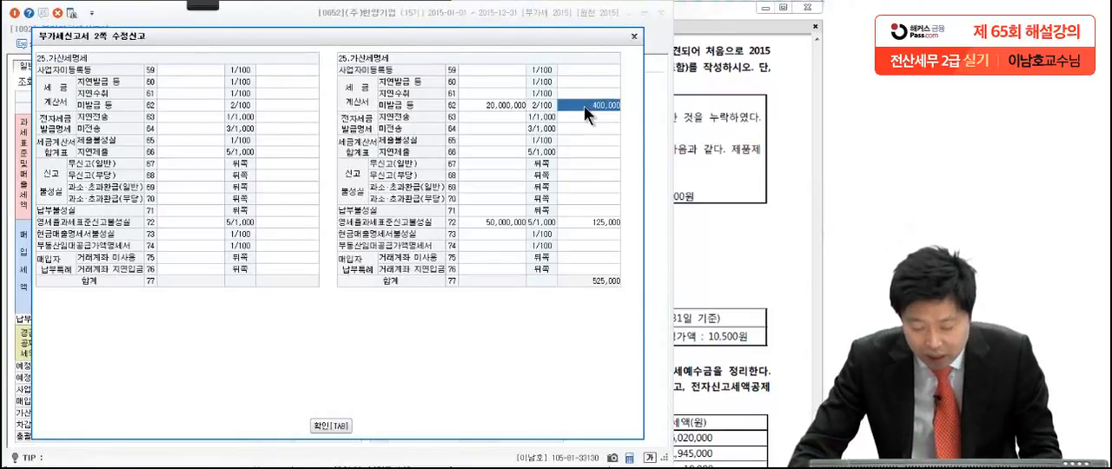
Step: Enter 2,250,000 with penalty tax 112,500 for 신고불성실 과소·초과환급(일반) in row 69
{"action": "left_click", "coordinate": [493, 151]}
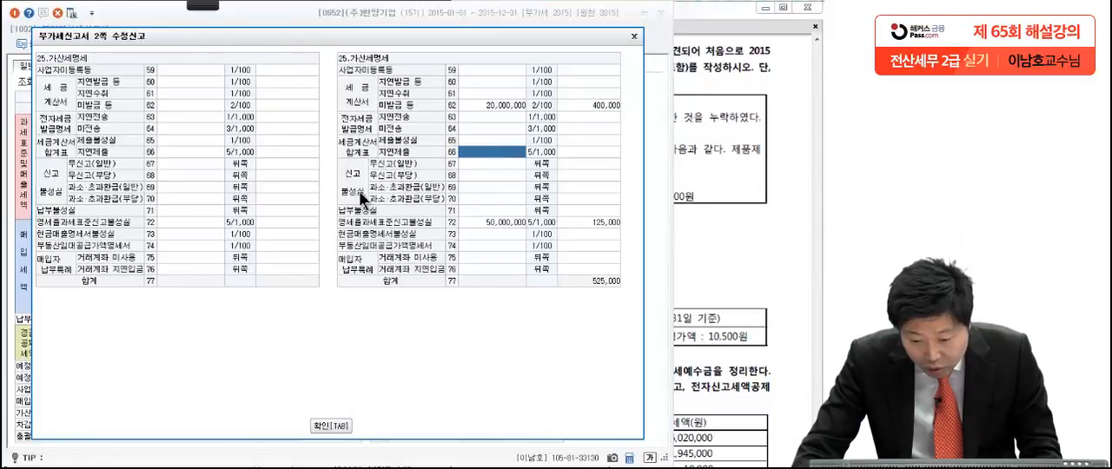
{"action": "left_click", "coordinate": [485, 187]}
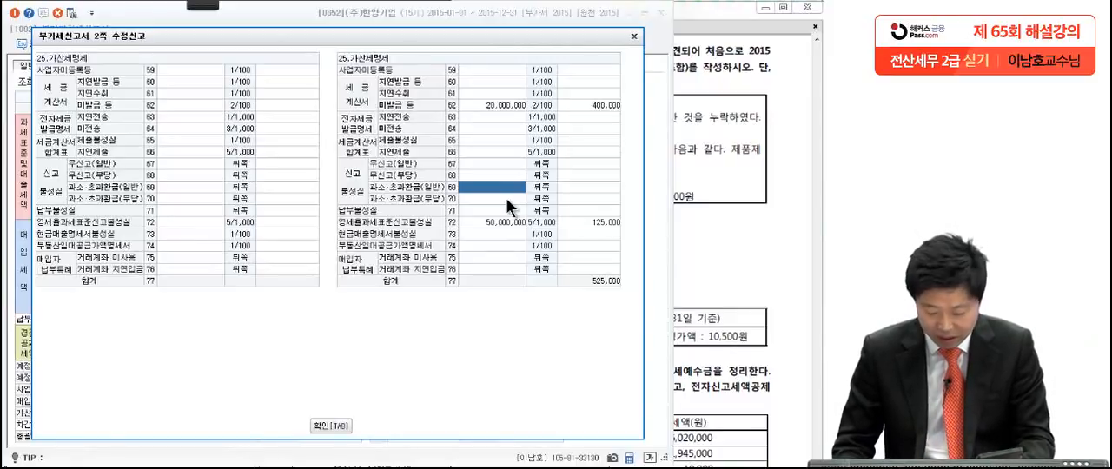
{"action": "type", "text": "2,"}
{"action": "type", "text": "250,000"}
{"action": "key", "text": "Return"}
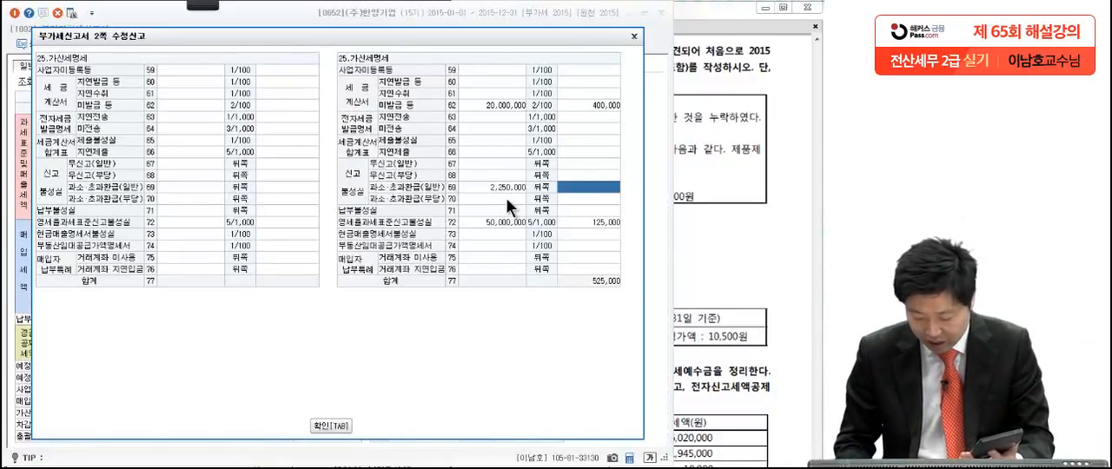
{"action": "type", "text": "112500"}
{"action": "key", "text": "Return"}
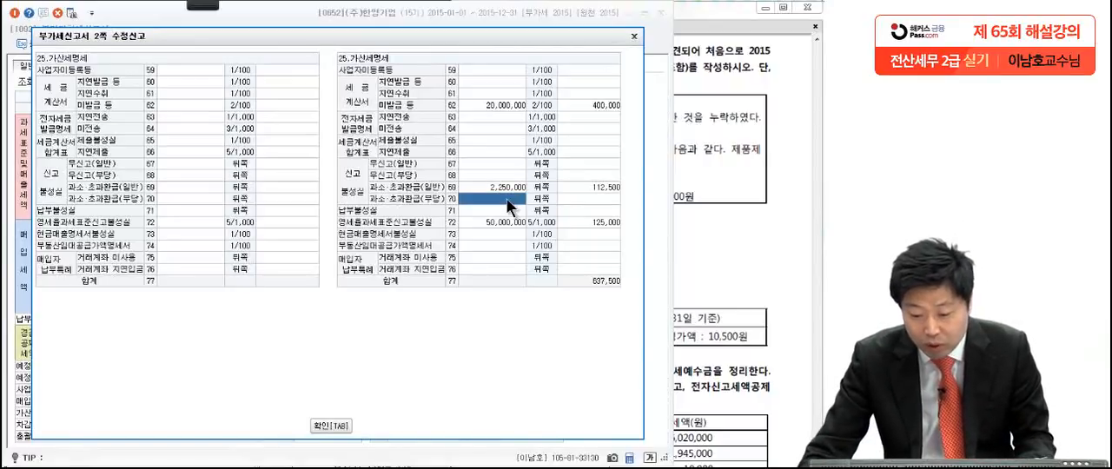
Step: Enter 2,250,000 with penalty tax 60,750 for 납부불성실 in row 71
{"action": "left_click", "coordinate": [492, 212]}
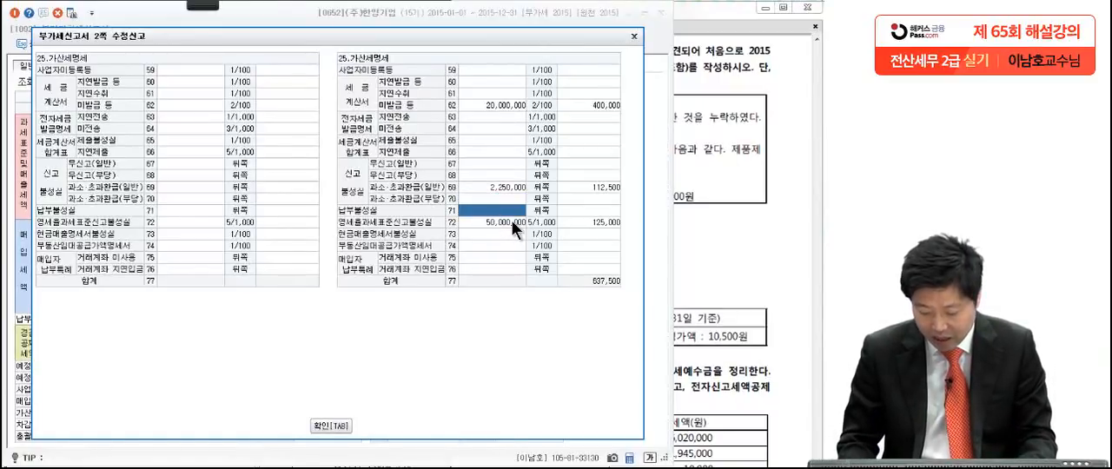
{"action": "type", "text": "2,"}
{"action": "type", "text": "250,00"}
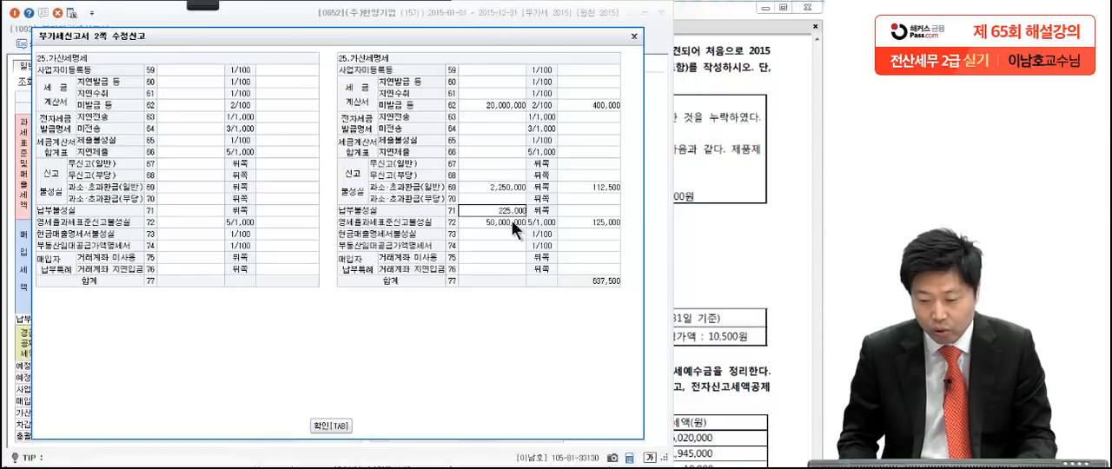
{"action": "type", "text": "0"}
{"action": "key", "text": "Return"}
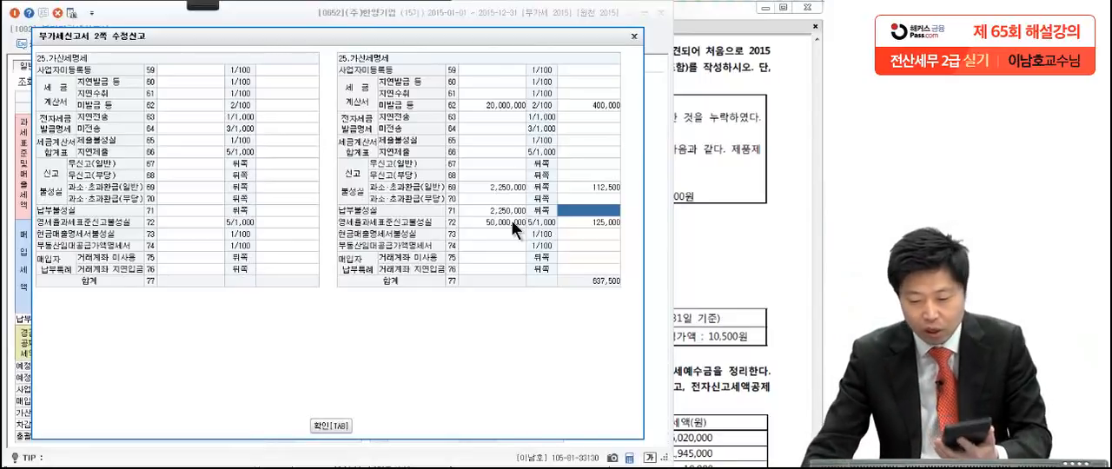
{"action": "type", "text": "60,"}
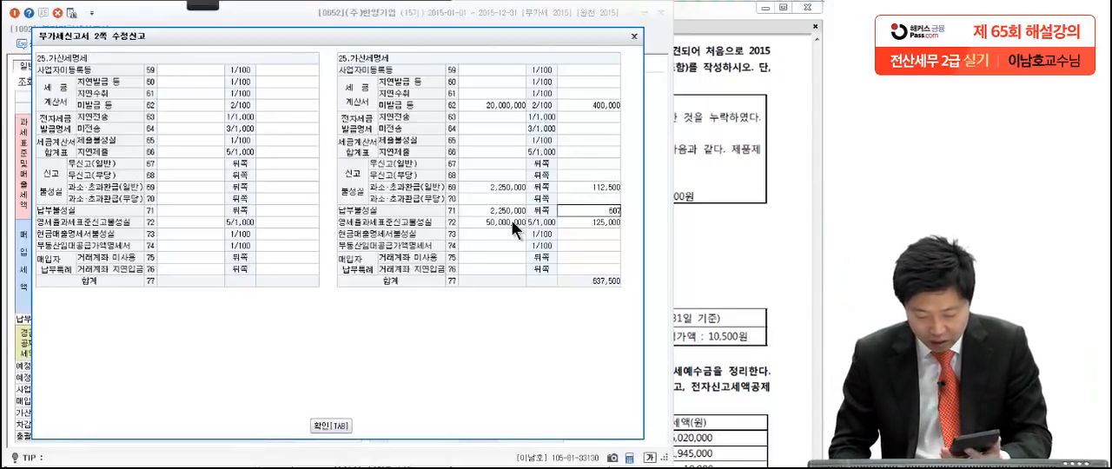
{"action": "type", "text": "750"}
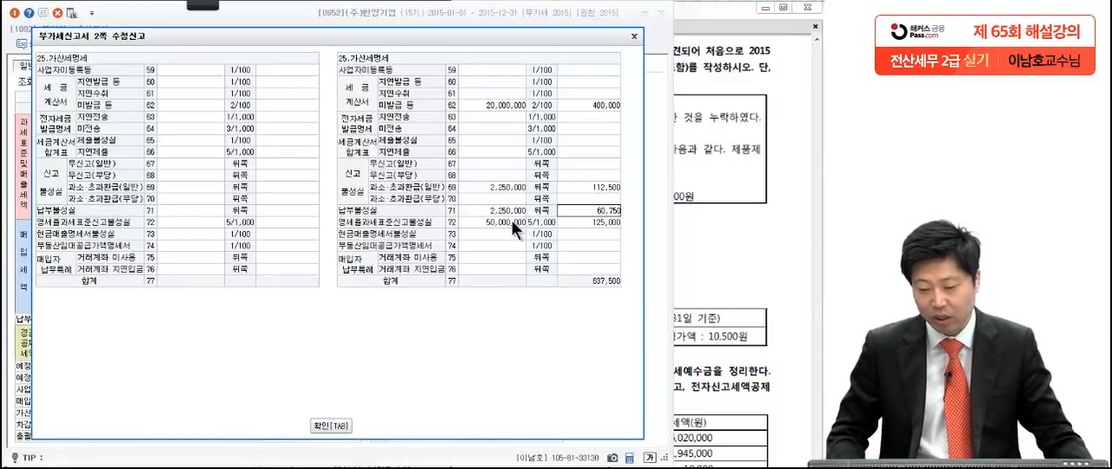
{"action": "key", "text": "Return"}
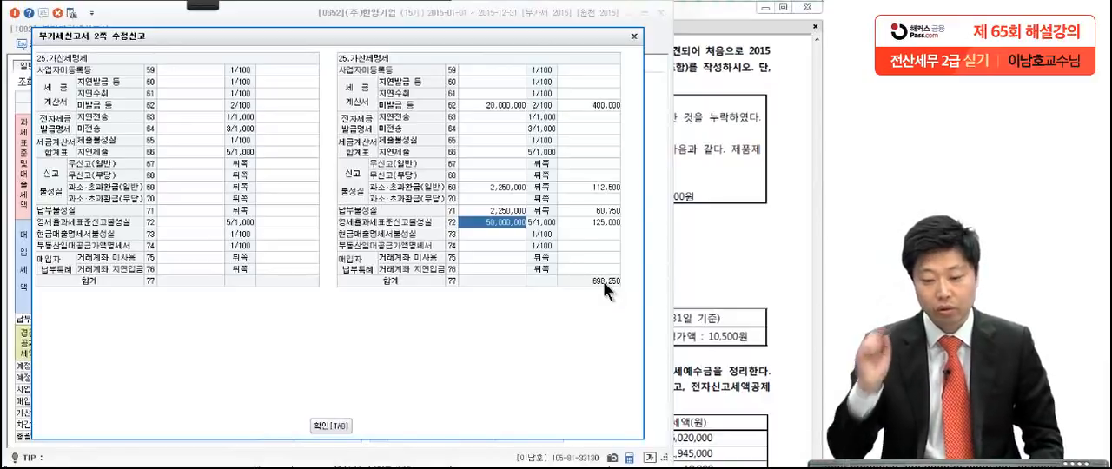
Step: Confirm the penalty tax statement and review the rows 27 and 30 amounts in the amended return's 과세표준명세
{"action": "left_click", "coordinate": [331, 425]}
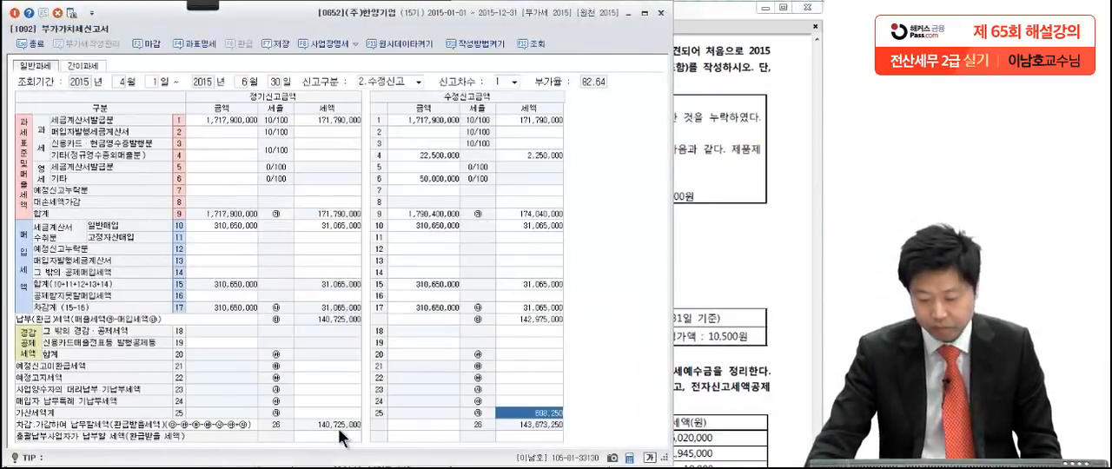
{"action": "left_click", "coordinate": [515, 405]}
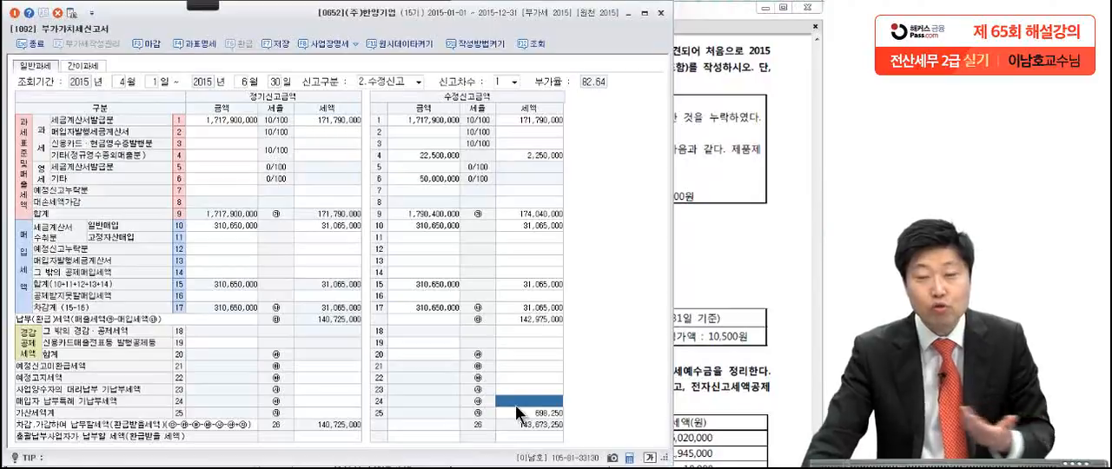
{"action": "left_click", "coordinate": [198, 39]}
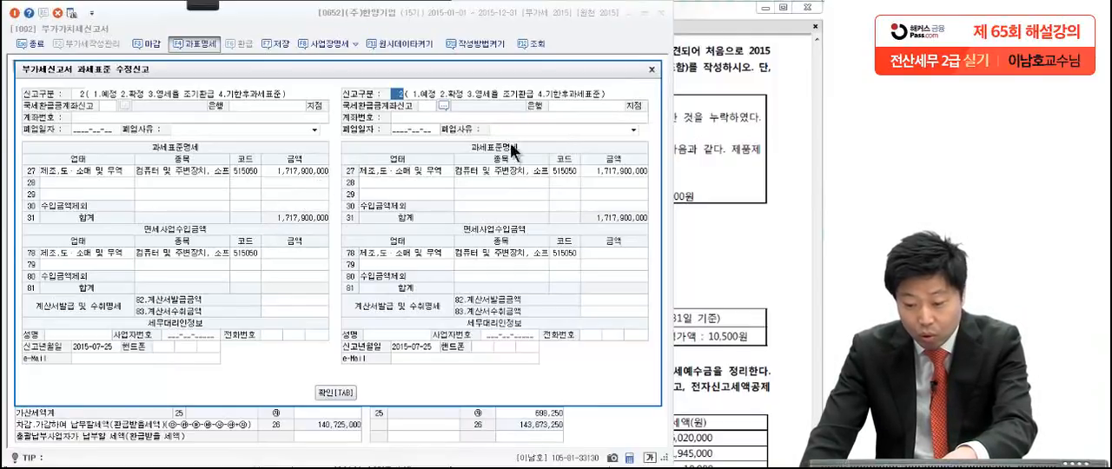
{"action": "left_click", "coordinate": [652, 69]}
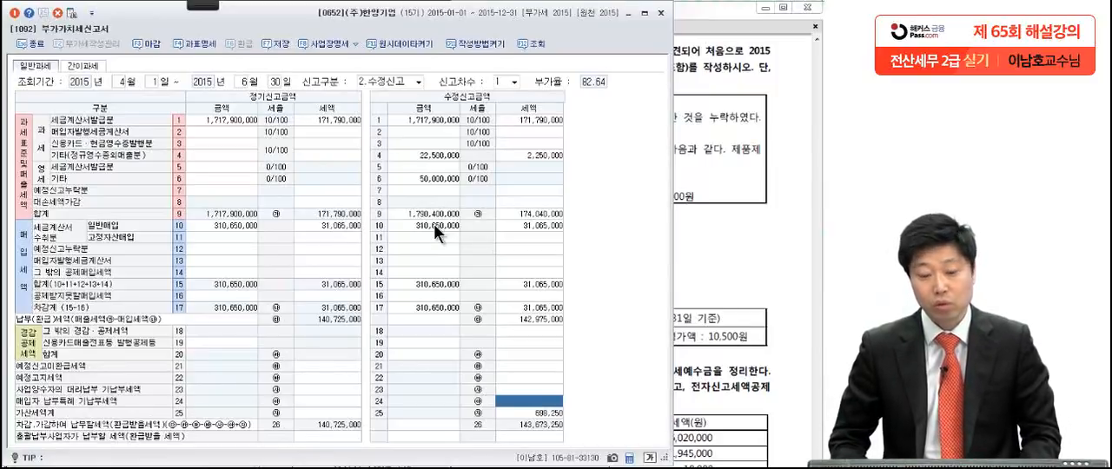
{"action": "left_click", "coordinate": [202, 42]}
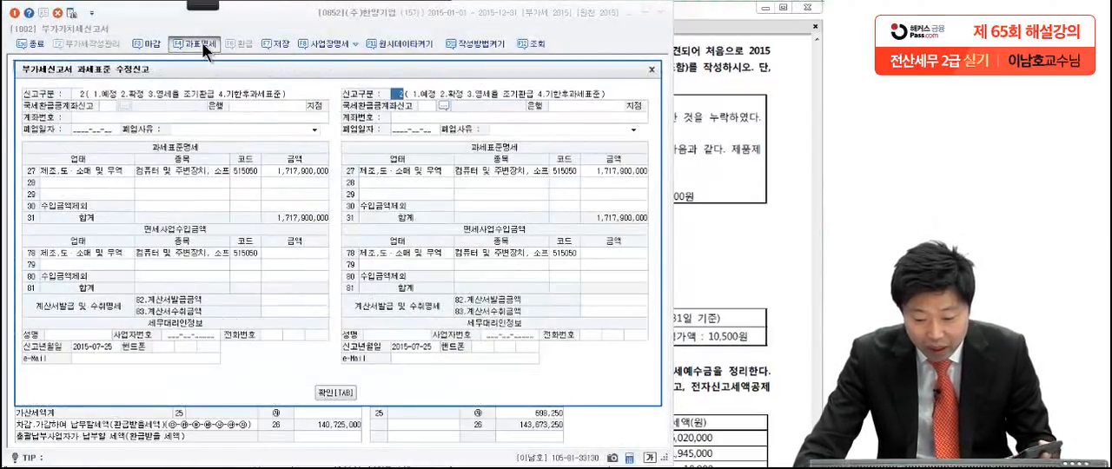
{"action": "left_click", "coordinate": [622, 172]}
{"action": "left_click", "coordinate": [621, 205]}
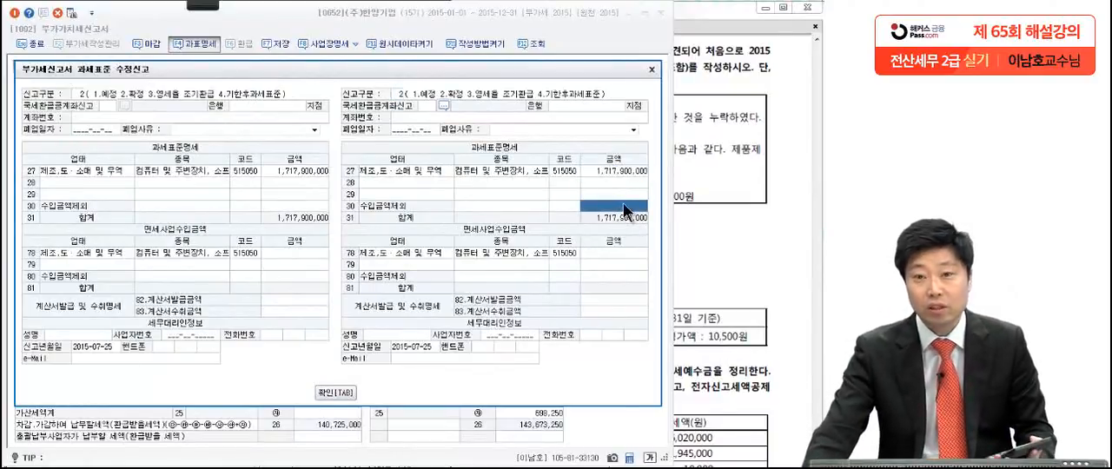
{"action": "left_click", "coordinate": [393, 170]}
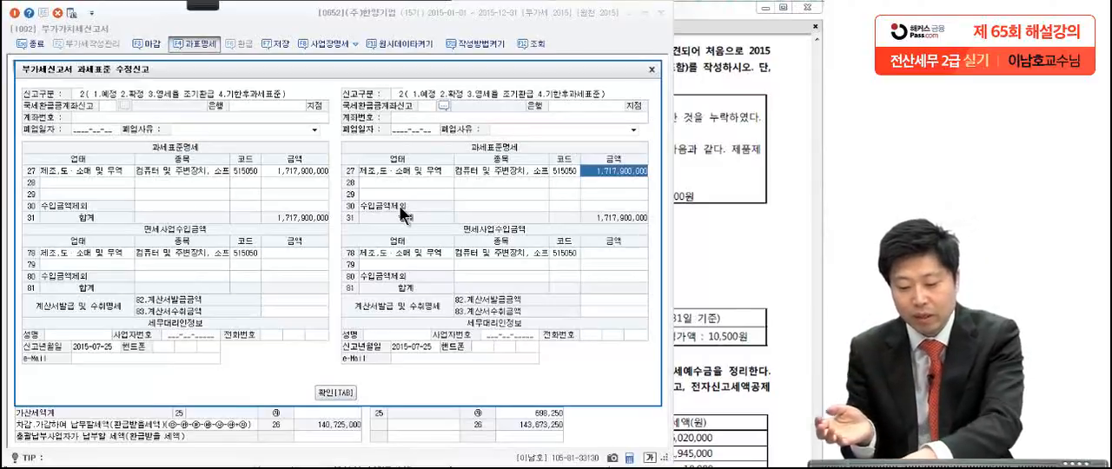
Step: Enter 20,000,000 as the 수입금액제외 amount in row 30 of the amended tax base statement
{"action": "left_click", "coordinate": [619, 204]}
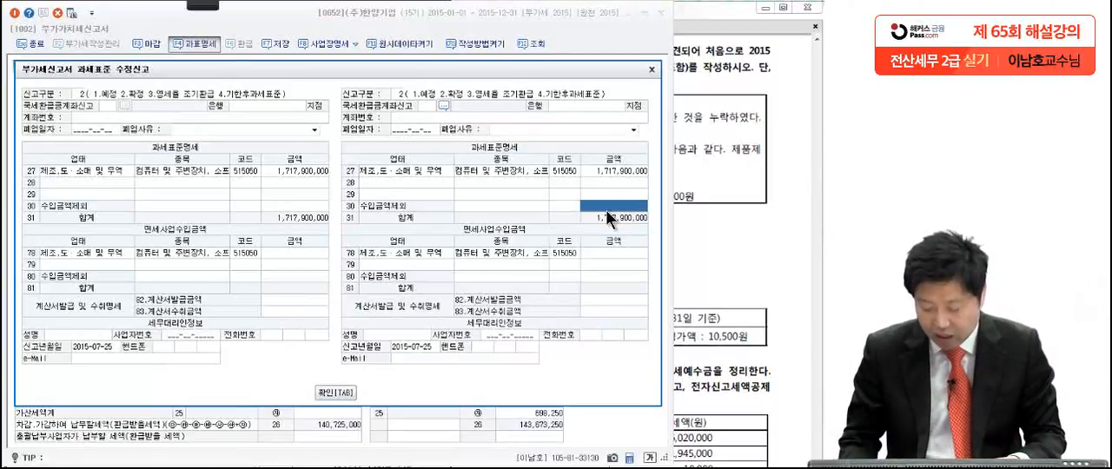
{"action": "type", "text": "20"}
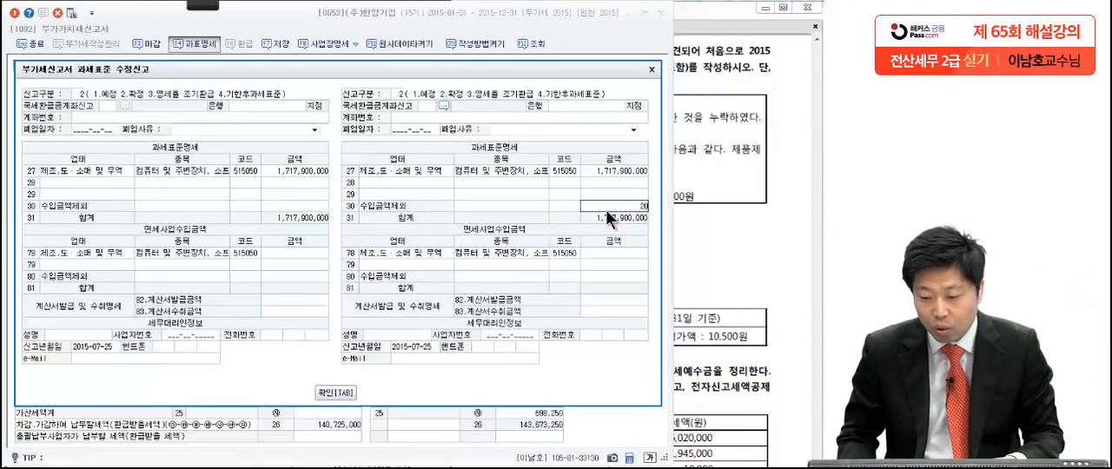
{"action": "type", "text": ",000,000"}
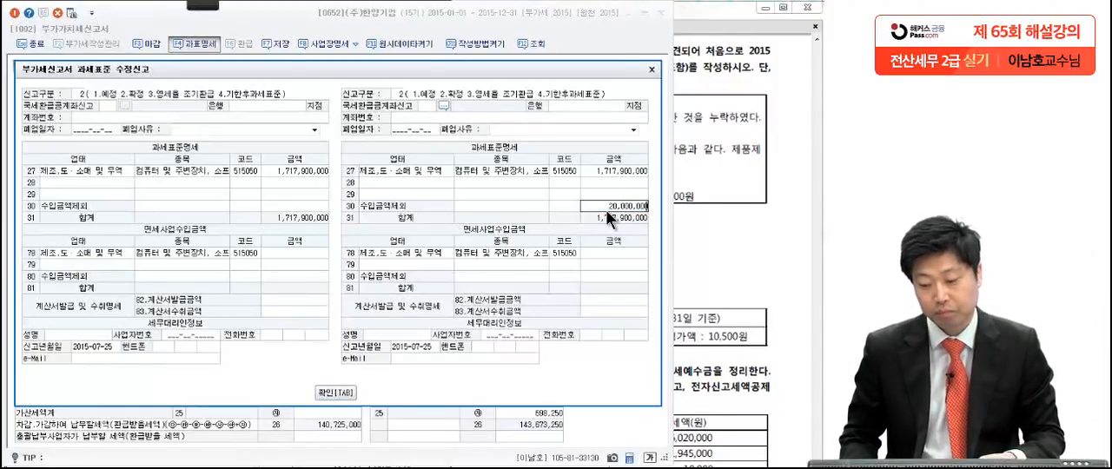
{"action": "key", "text": "Return"}
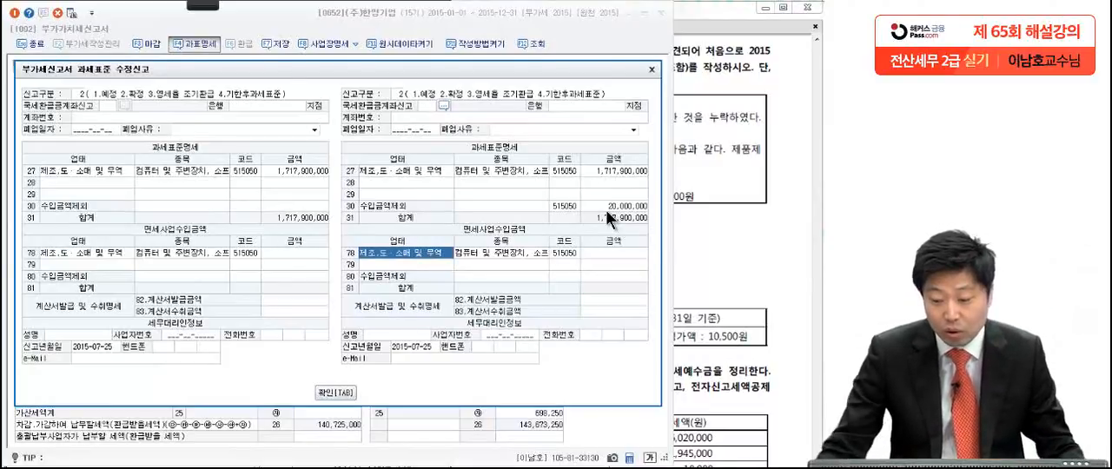
Step: Set the amended 수입금액제외 amount in row 30 to 22,500,000
{"action": "left_click", "coordinate": [606, 209]}
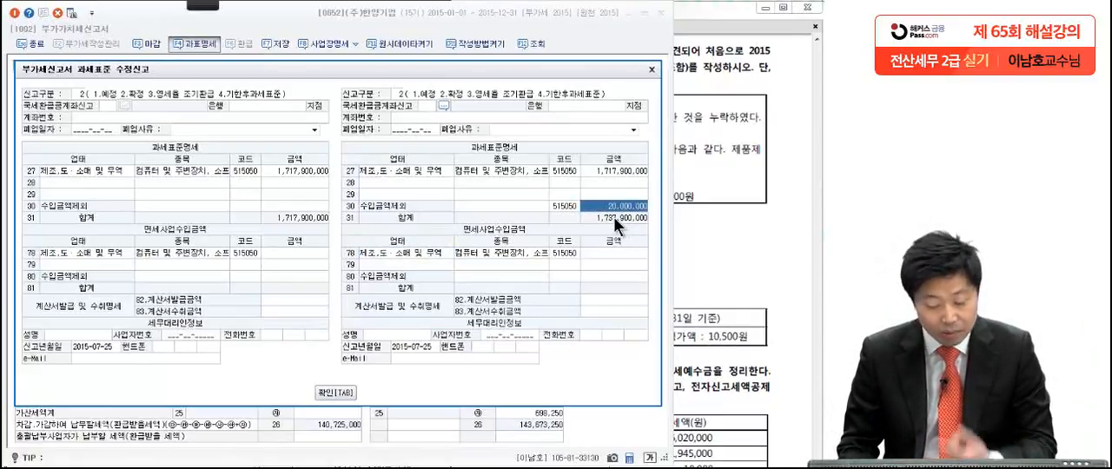
{"action": "type", "text": "22,500,00"}
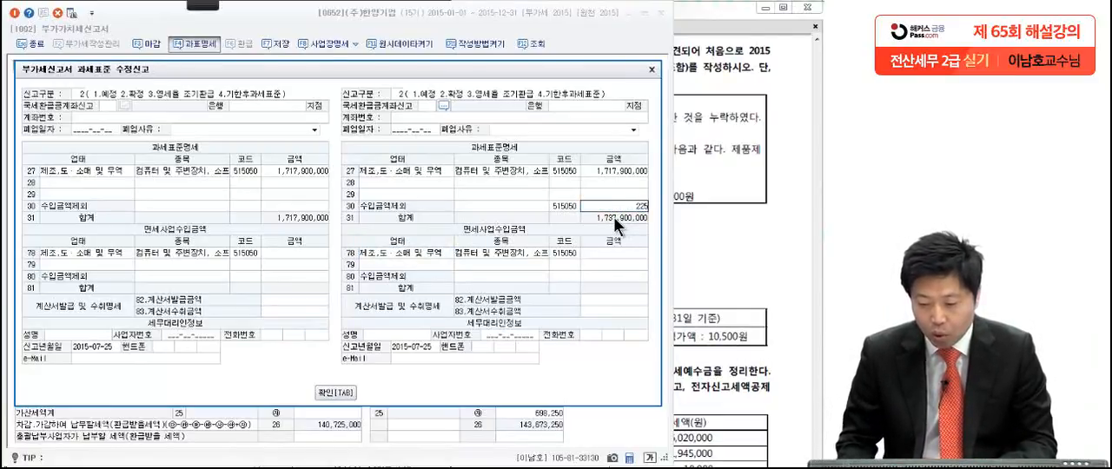
{"action": "type", "text": "0"}
{"action": "key", "text": "Return"}
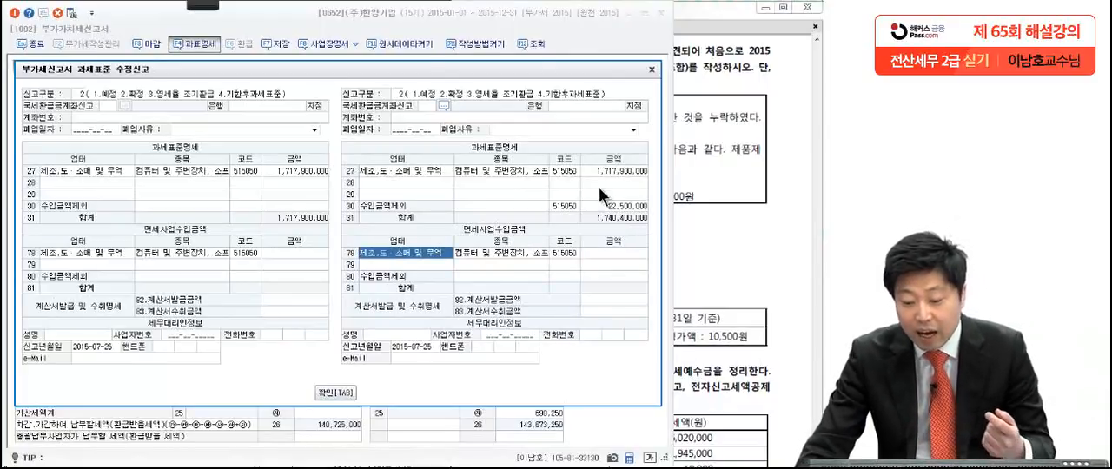
Step: Set the amended manufacturing and wholesale/retail sales amount in row 27 to 1,767,900,000
{"action": "left_click", "coordinate": [592, 209]}
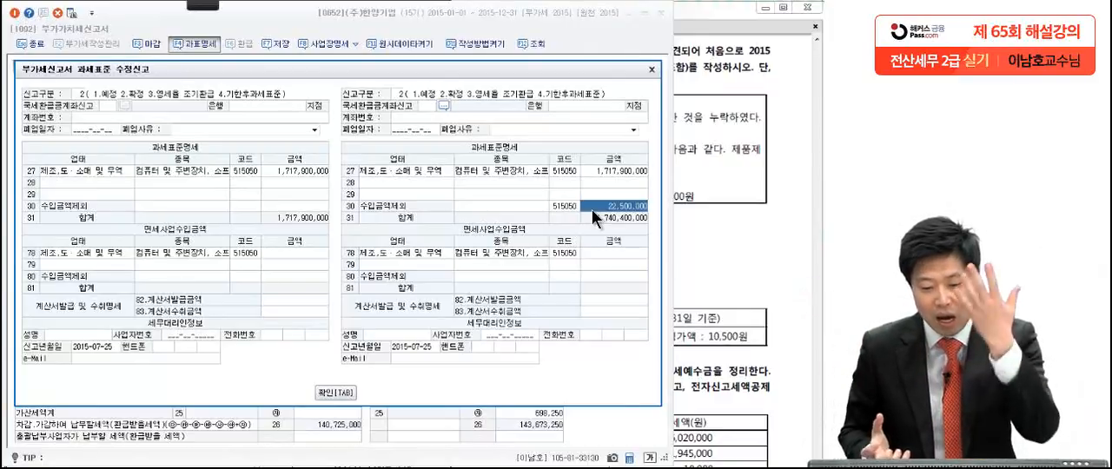
{"action": "left_click", "coordinate": [606, 172]}
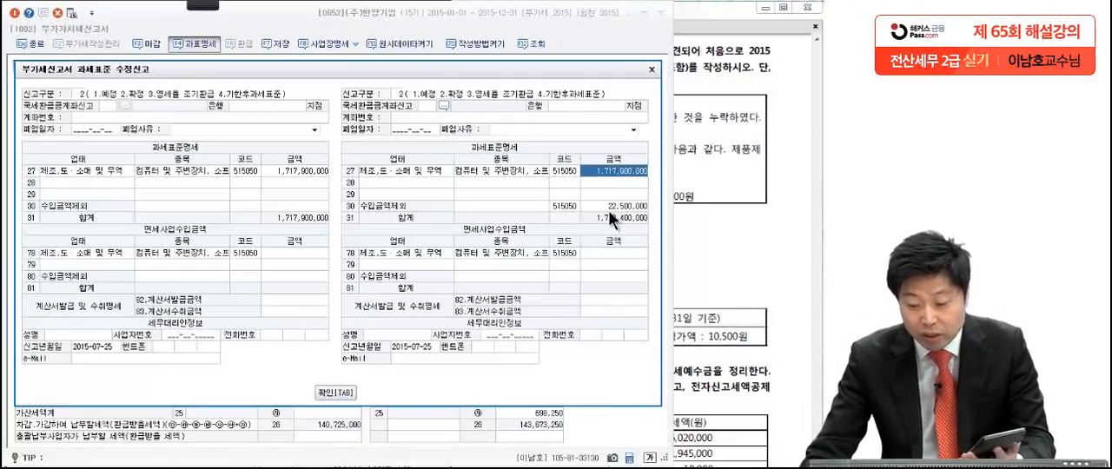
{"action": "left_click", "coordinate": [627, 205]}
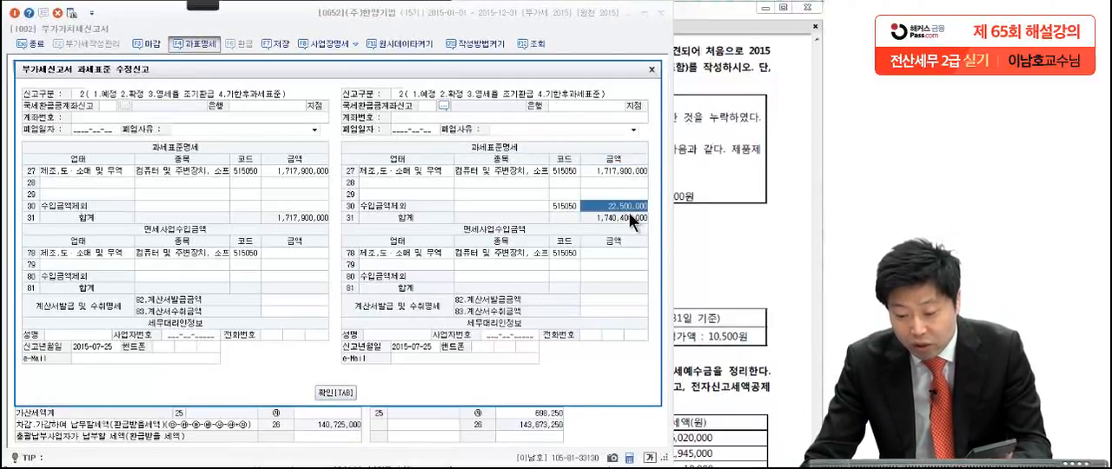
{"action": "left_click", "coordinate": [608, 170]}
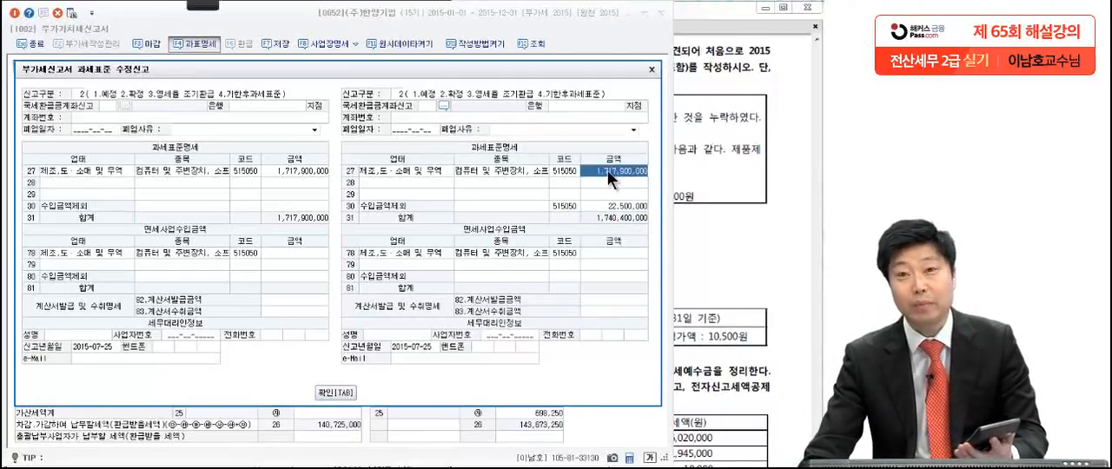
{"action": "left_click", "coordinate": [600, 206]}
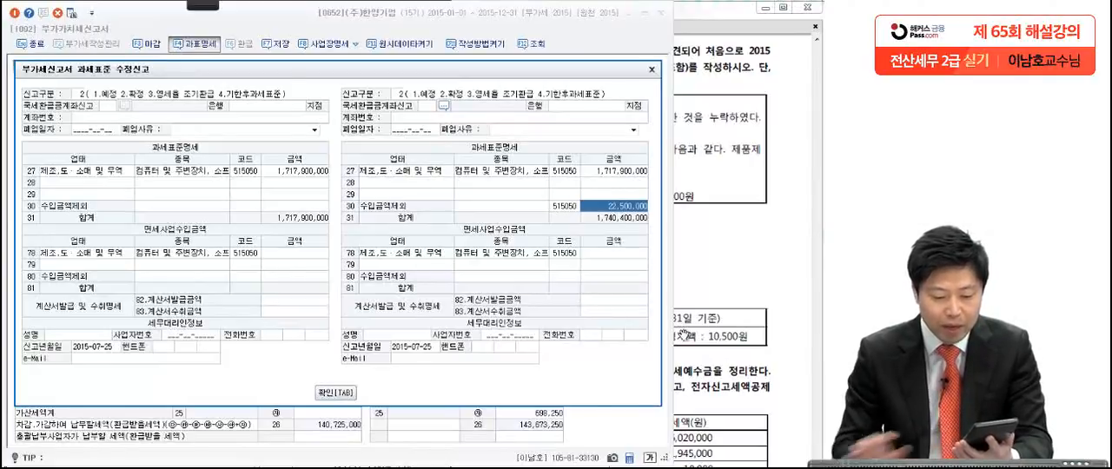
{"action": "left_click", "coordinate": [623, 172]}
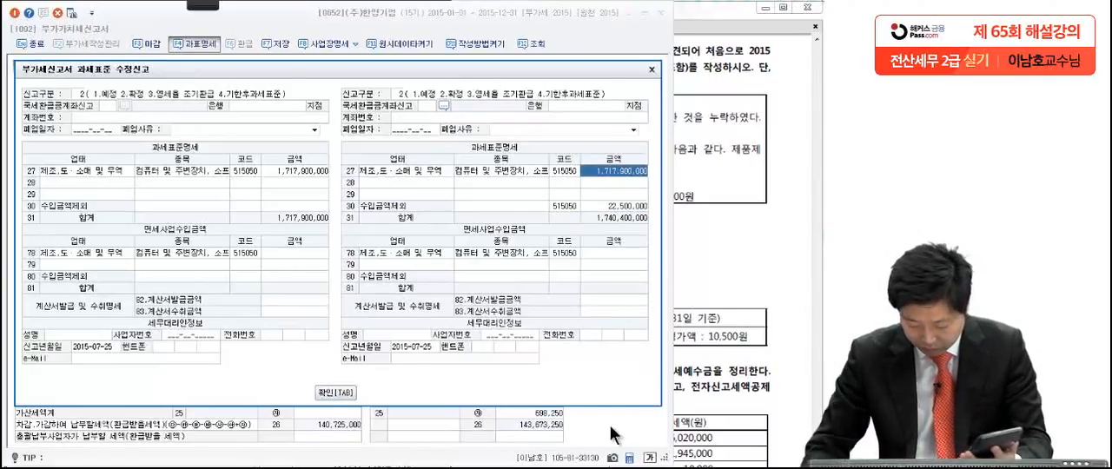
{"action": "type", "text": "1,767"}
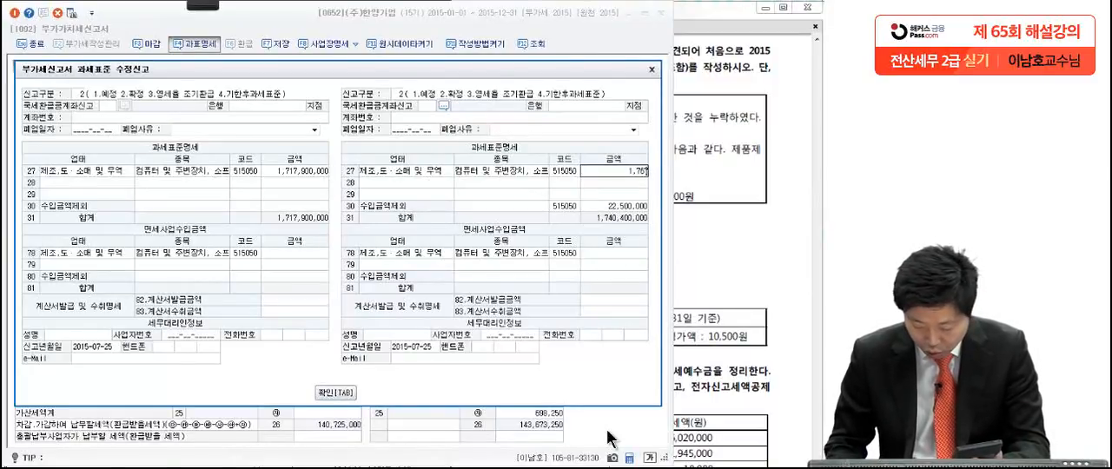
{"action": "type", "text": "9000000"}
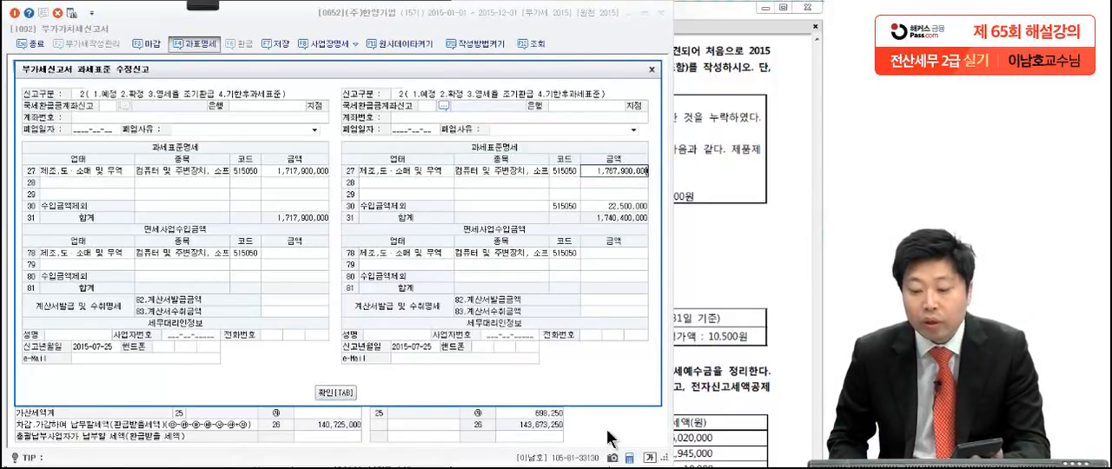
{"action": "key", "text": "Return"}
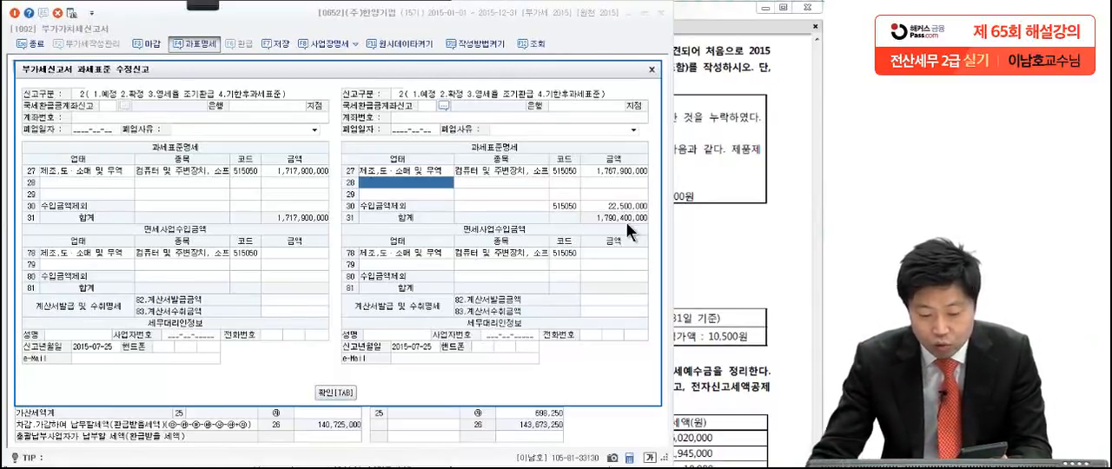
{"action": "left_click", "coordinate": [625, 171]}
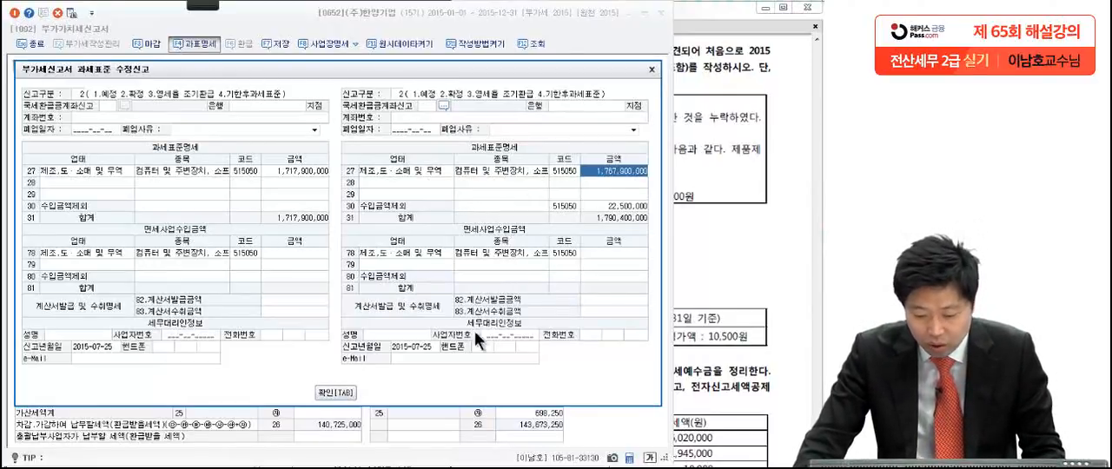
Step: Confirm the tax base statement, then save and close the amended VAT return
{"action": "left_click", "coordinate": [330, 392]}
{"action": "left_click", "coordinate": [433, 283]}
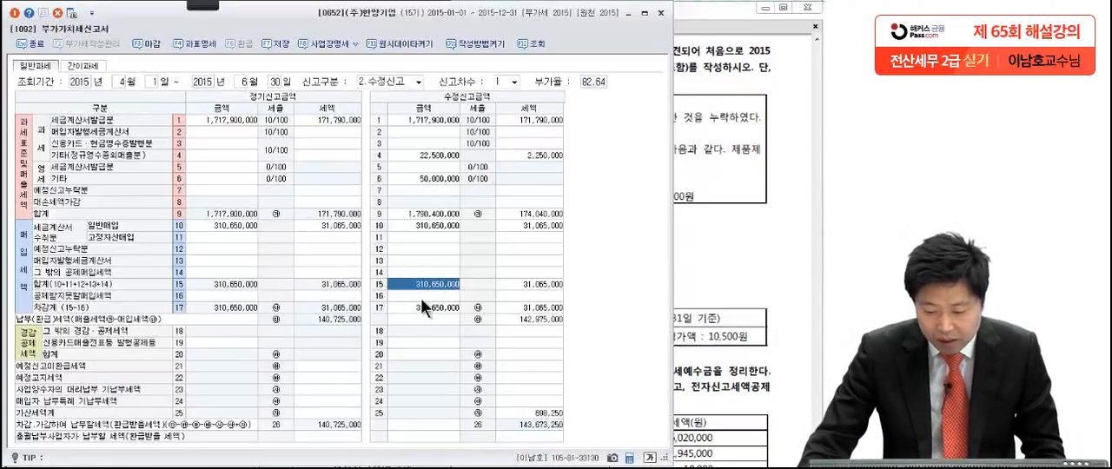
{"action": "left_click", "coordinate": [421, 297]}
{"action": "left_click", "coordinate": [372, 130]}
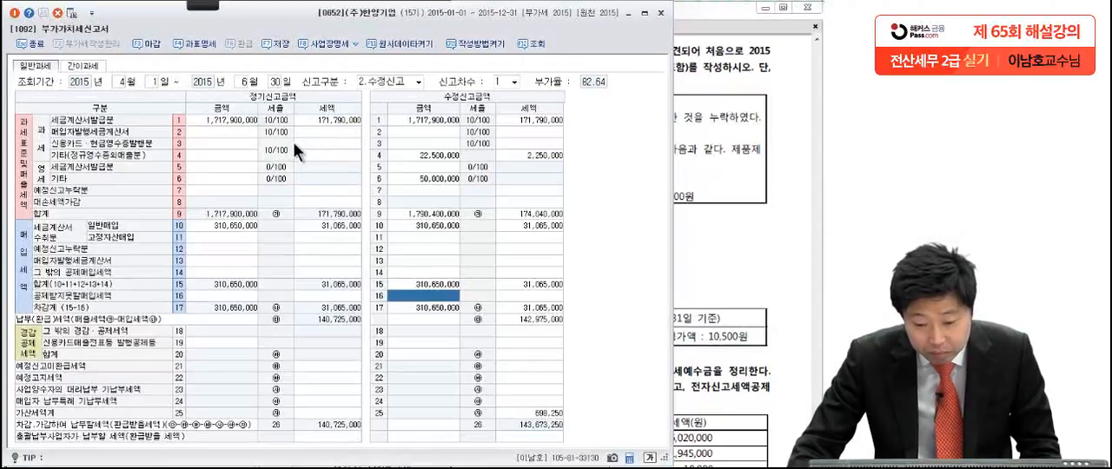
{"action": "left_click", "coordinate": [273, 36]}
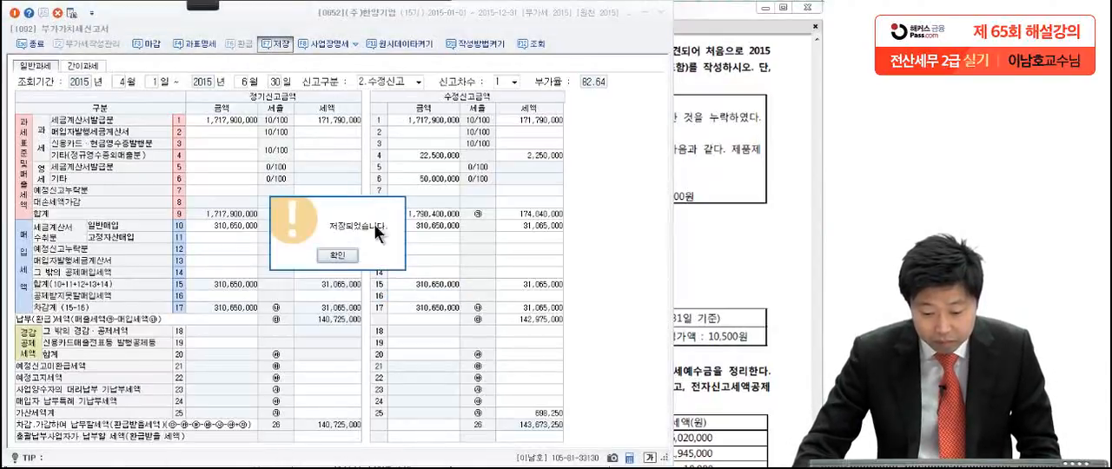
{"action": "left_click", "coordinate": [355, 254]}
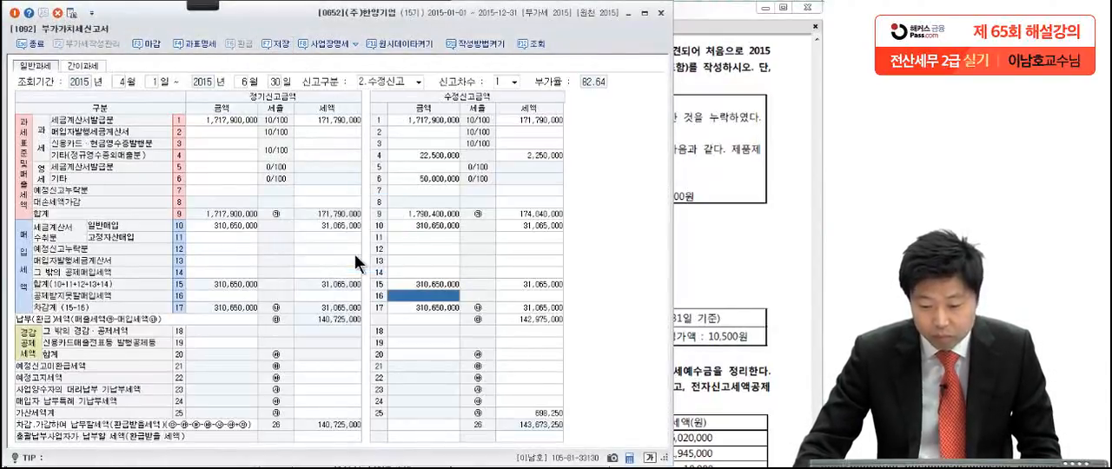
{"action": "left_click", "coordinate": [661, 13]}
Step: Consult 문제4 [1] in the exam PDF and pen-mark the 매도가능증권 acquisition date, share count and book value
{"action": "scroll", "coordinate": [661, 385], "scroll_direction": "down", "scroll_amount": 5}
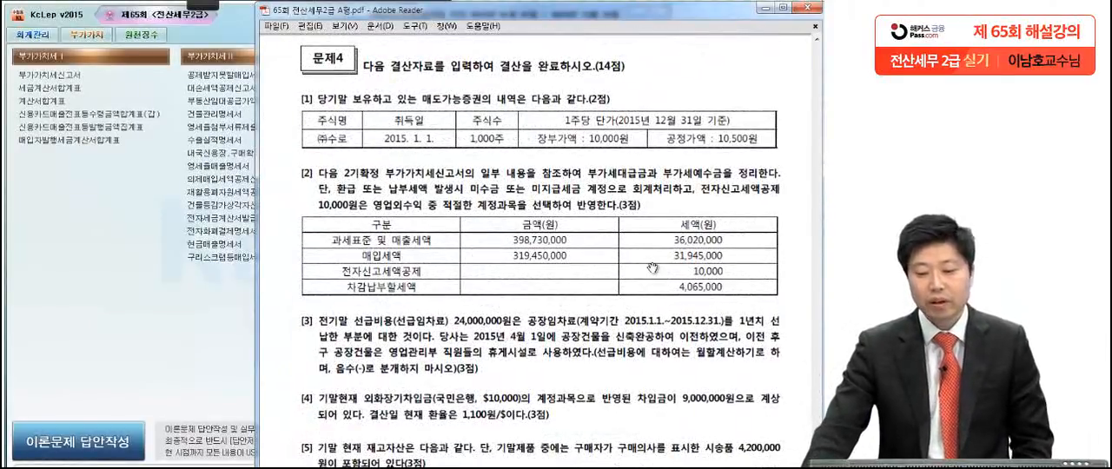
{"action": "scroll", "coordinate": [617, 321], "scroll_direction": "down", "scroll_amount": 2}
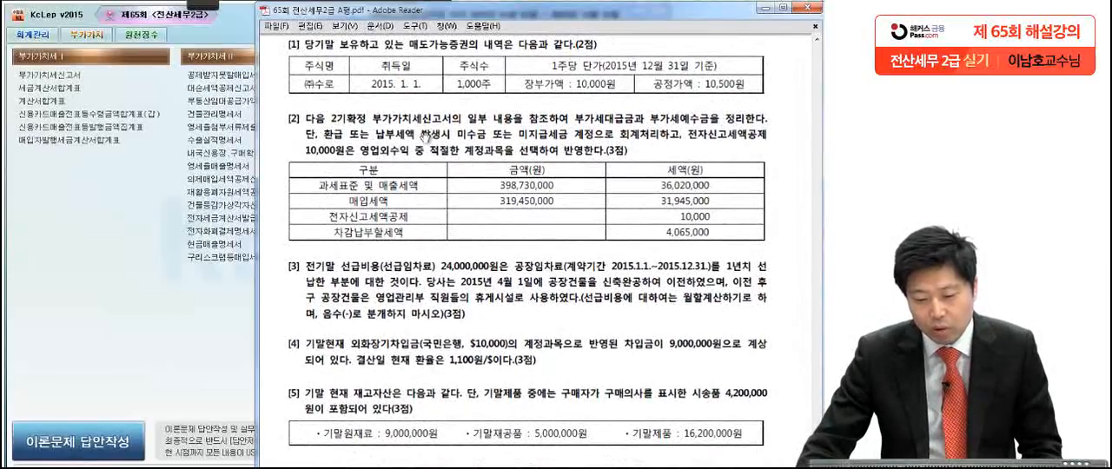
{"action": "left_click", "coordinate": [209, 11]}
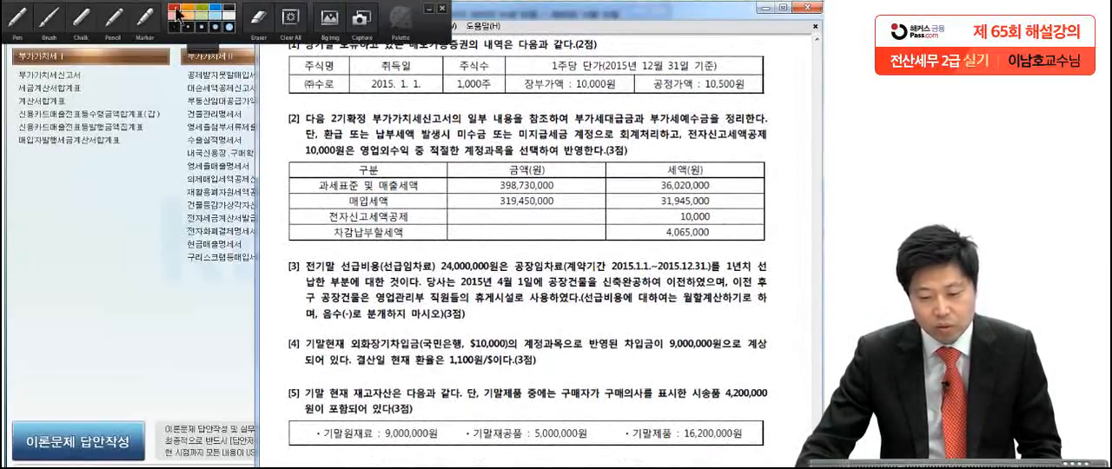
{"action": "left_click", "coordinate": [19, 24]}
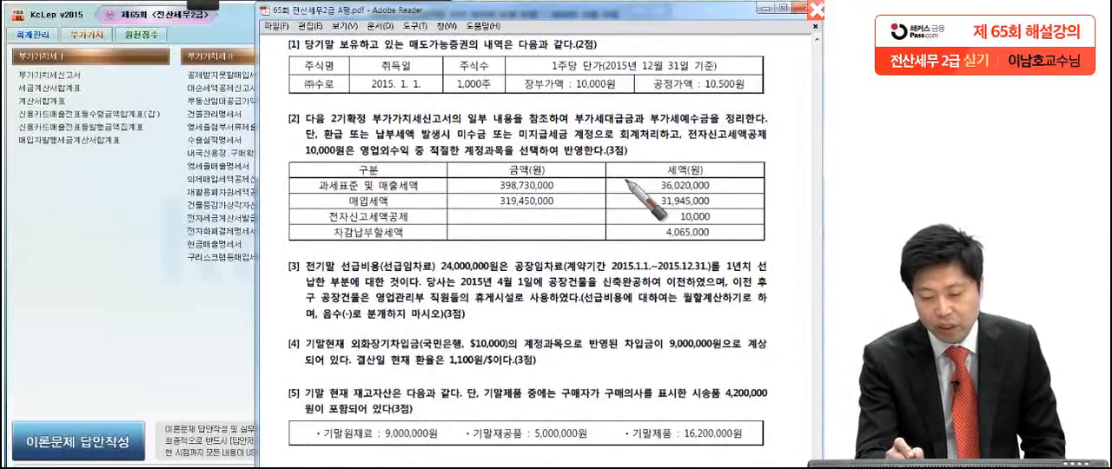
{"action": "left_click_drag", "start_coordinate": [423, 91], "coordinate": [430, 84]}
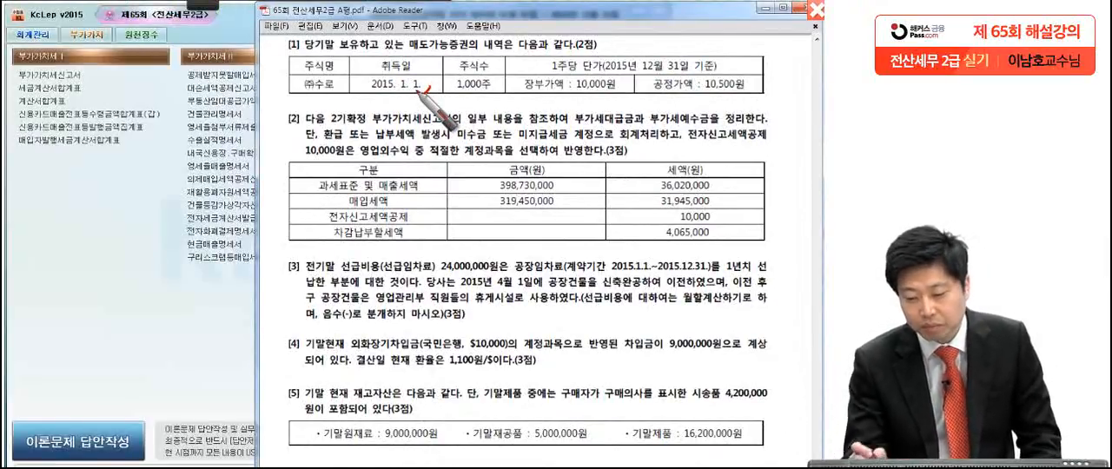
{"action": "left_click_drag", "start_coordinate": [489, 87], "coordinate": [498, 80]}
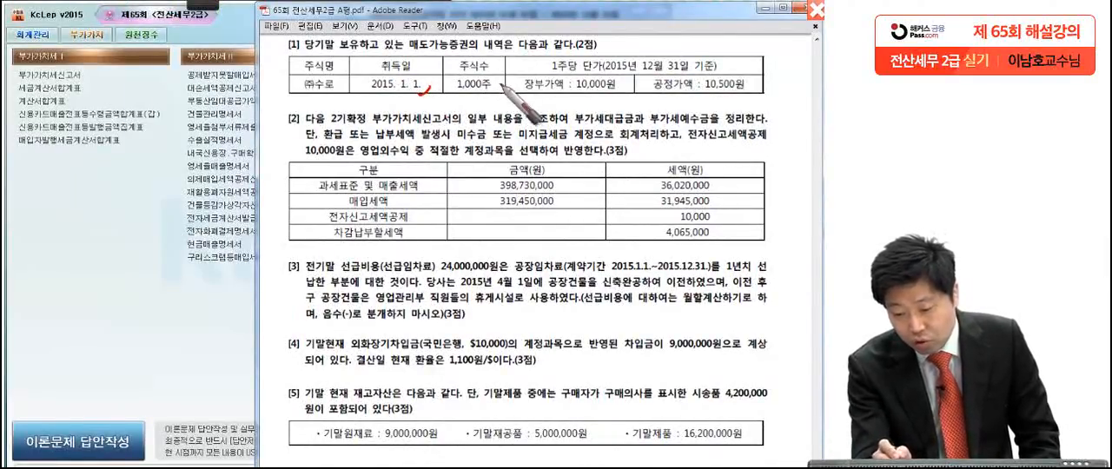
{"action": "left_click_drag", "start_coordinate": [615, 90], "coordinate": [626, 81]}
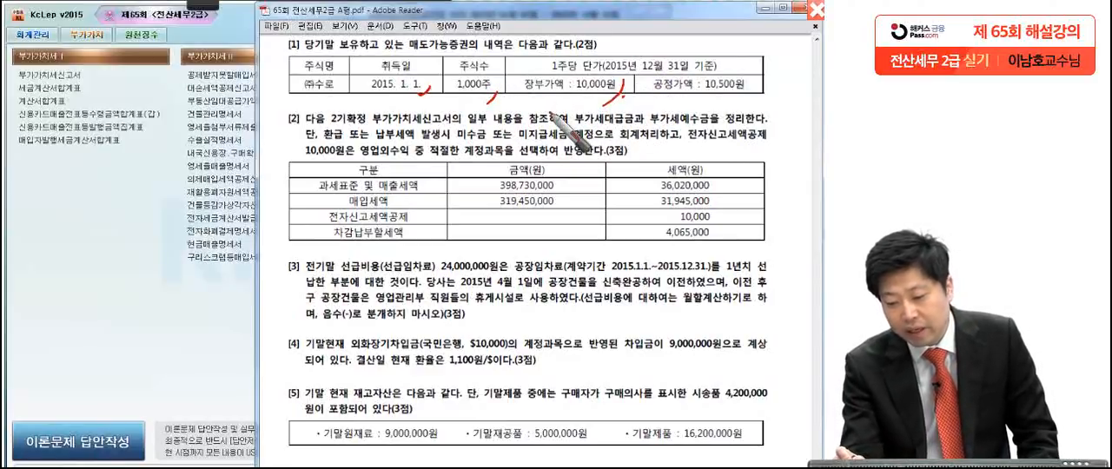
Step: Pen-mark the 공정가액 of 10,500원 in the exam PDF, and open KcLep's 일반전표입력 for December 31, 2015
{"action": "mouse_move", "coordinate": [767, 90]}
{"action": "left_mouse_down"}
{"action": "mouse_move", "coordinate": [772, 75]}
{"action": "mouse_move", "coordinate": [640, 105]}
{"action": "left_mouse_up"}
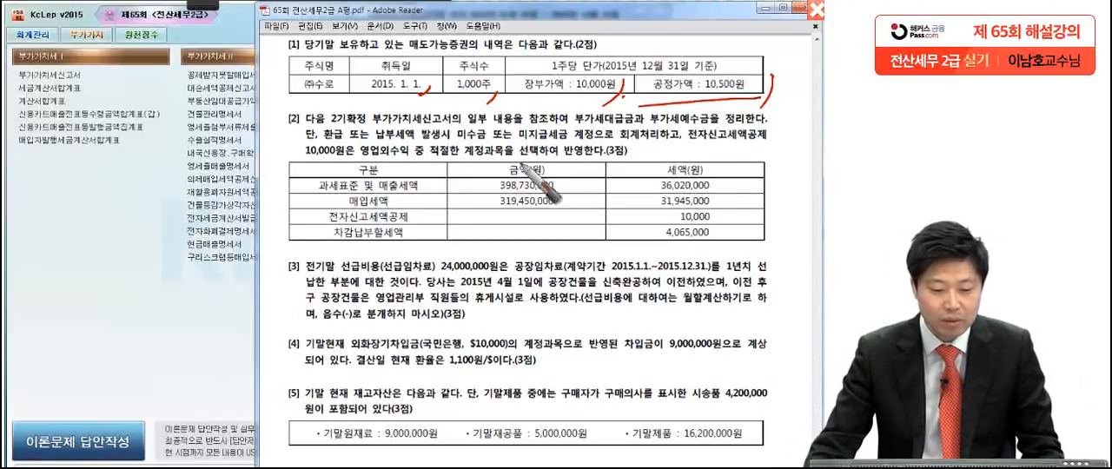
{"action": "left_click", "coordinate": [31, 34]}
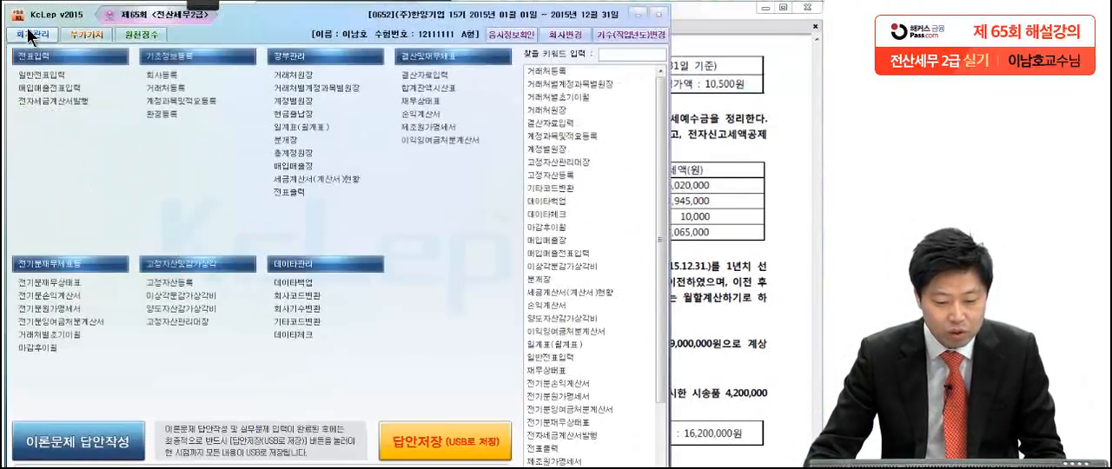
{"action": "left_click", "coordinate": [35, 76]}
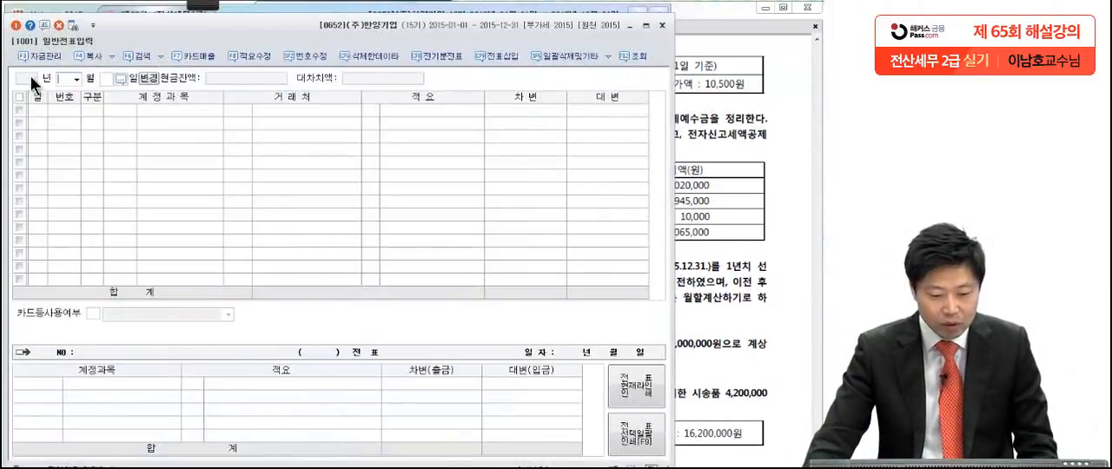
{"action": "left_click", "coordinate": [70, 78]}
{"action": "left_click", "coordinate": [65, 188]}
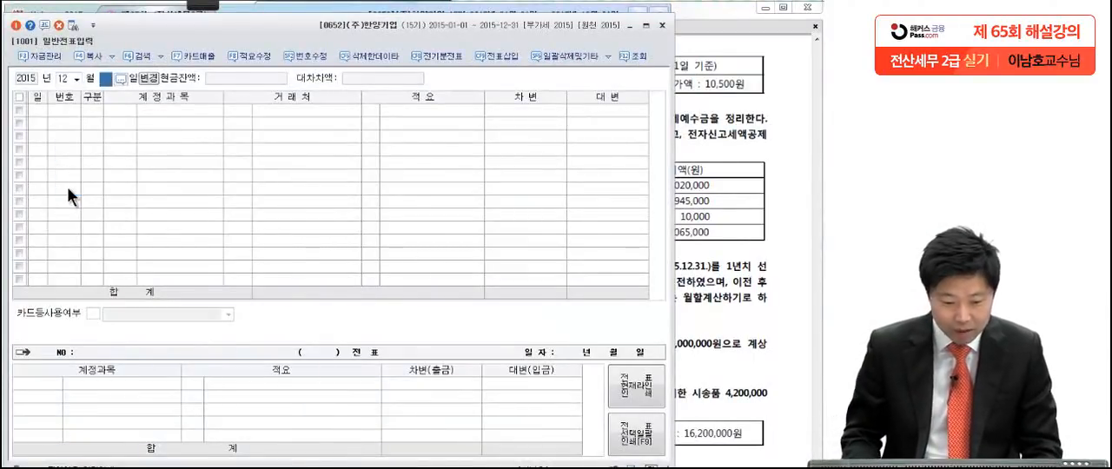
{"action": "type", "text": "31"}
{"action": "key", "text": "Return"}
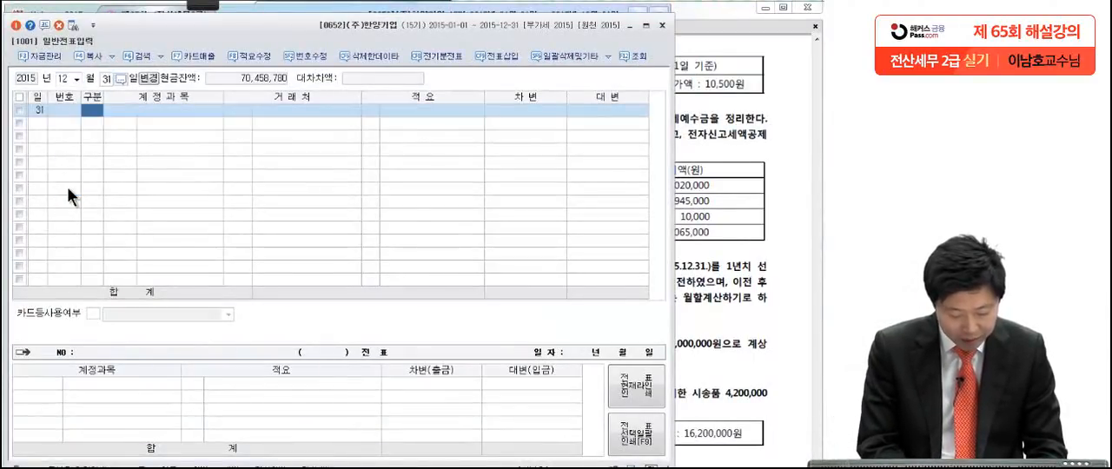
Step: Start the first voucher line as a debit (차변) to account 0178 매도가능증권
{"action": "type", "text": "3"}
{"action": "key", "text": "Return"}
{"action": "type", "text": "매도"}
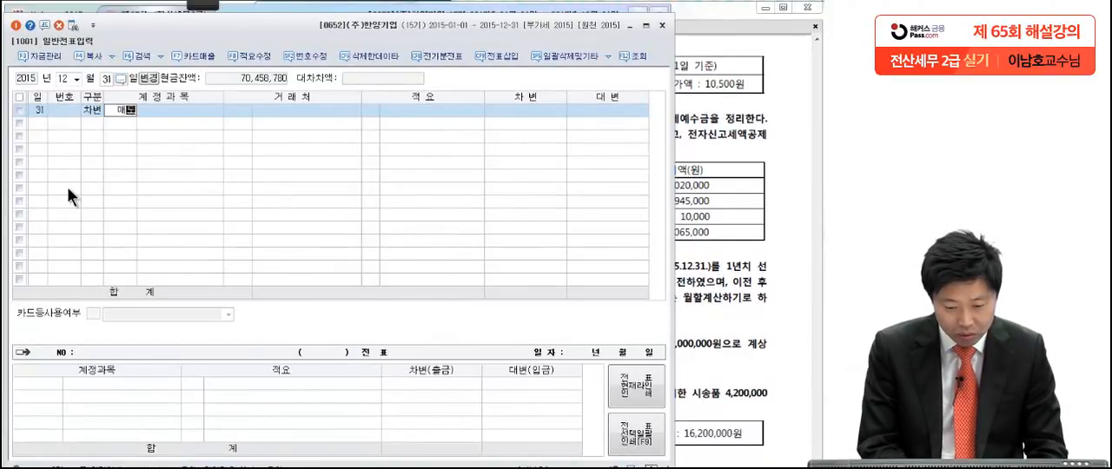
{"action": "type", "text": "간"}
{"action": "key", "text": "Return"}
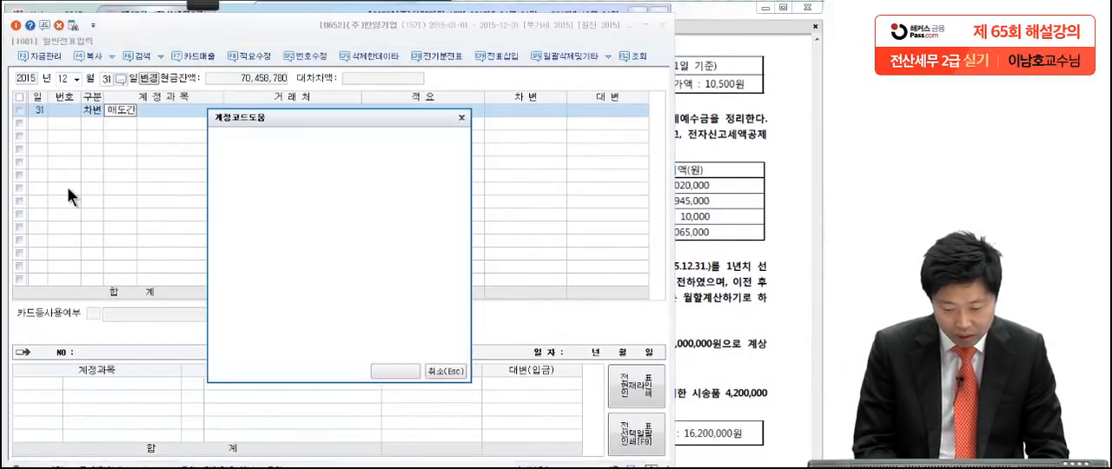
{"action": "key", "text": "BackSpace"}
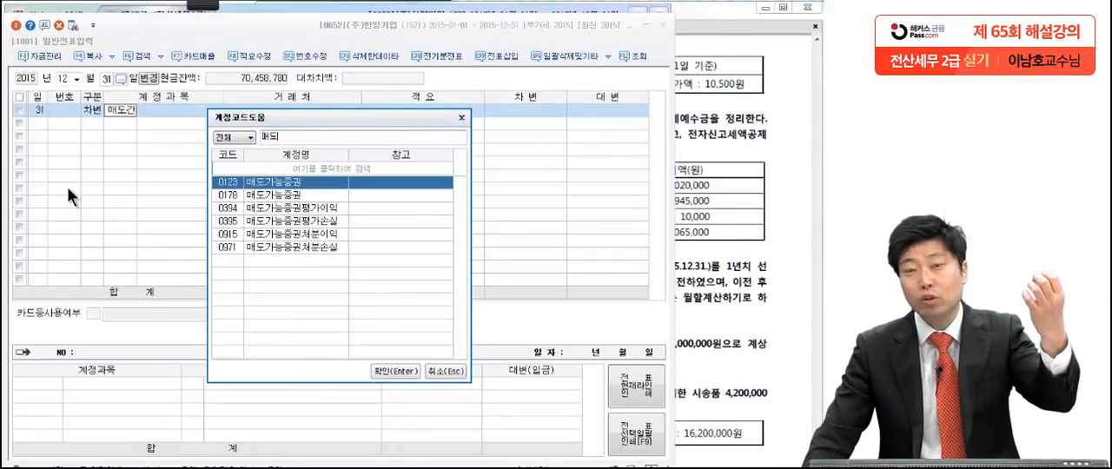
{"action": "type", "text": "ㅣ"}
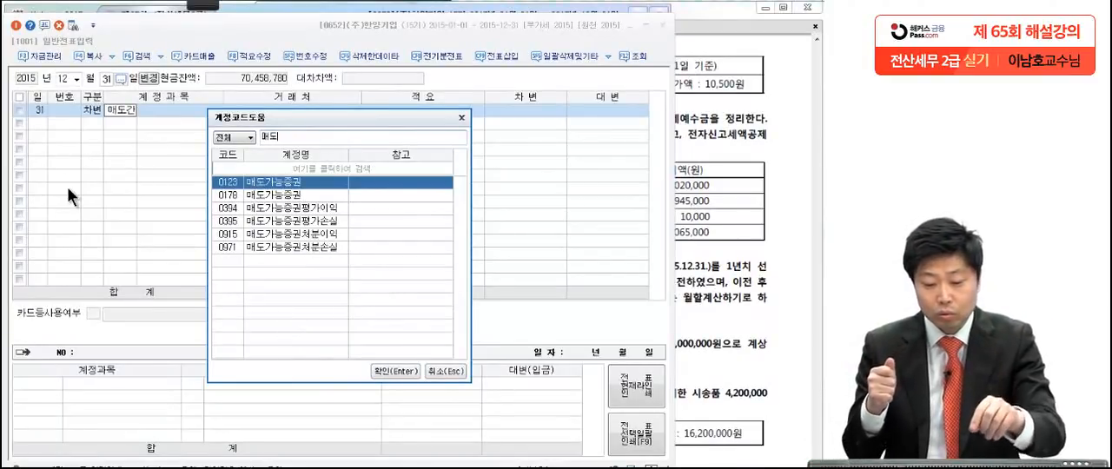
{"action": "type", "text": "ㅣ"}
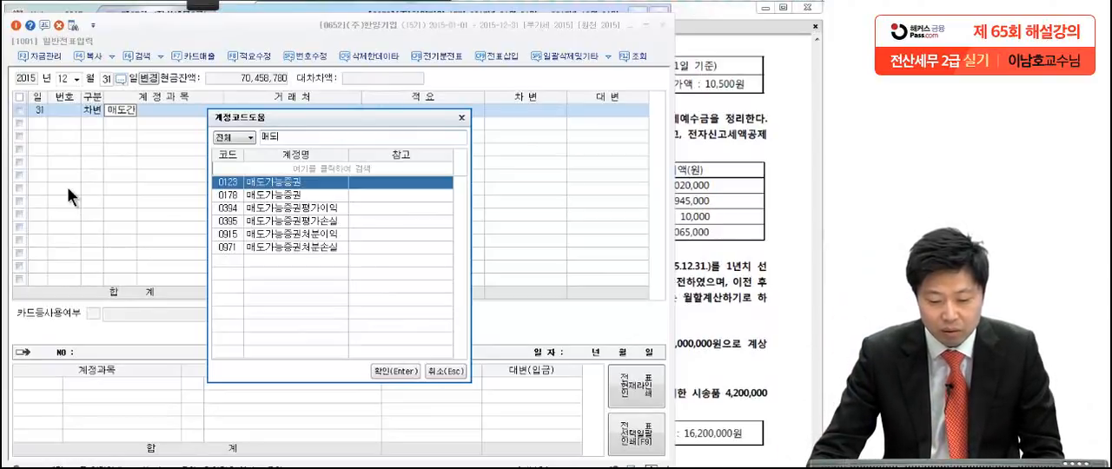
{"action": "left_click", "coordinate": [227, 199]}
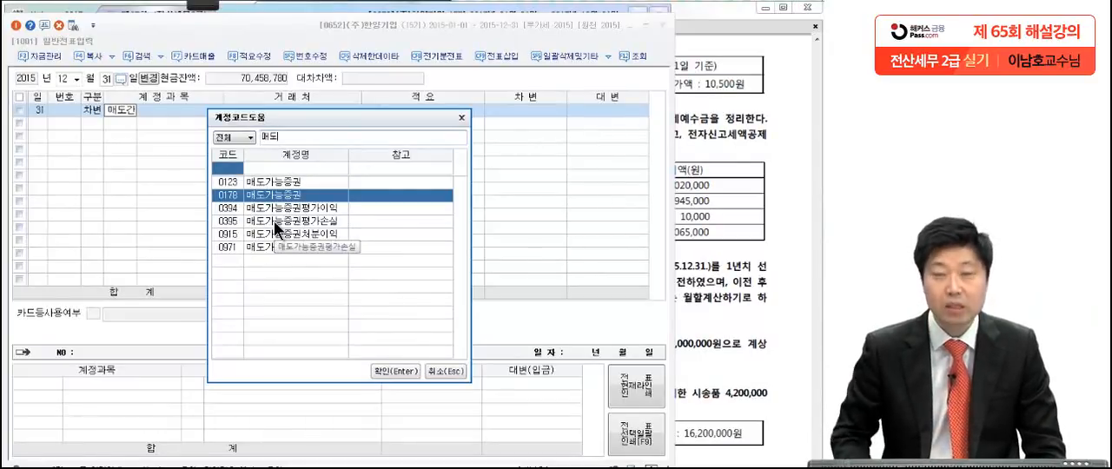
{"action": "key", "text": "Return"}
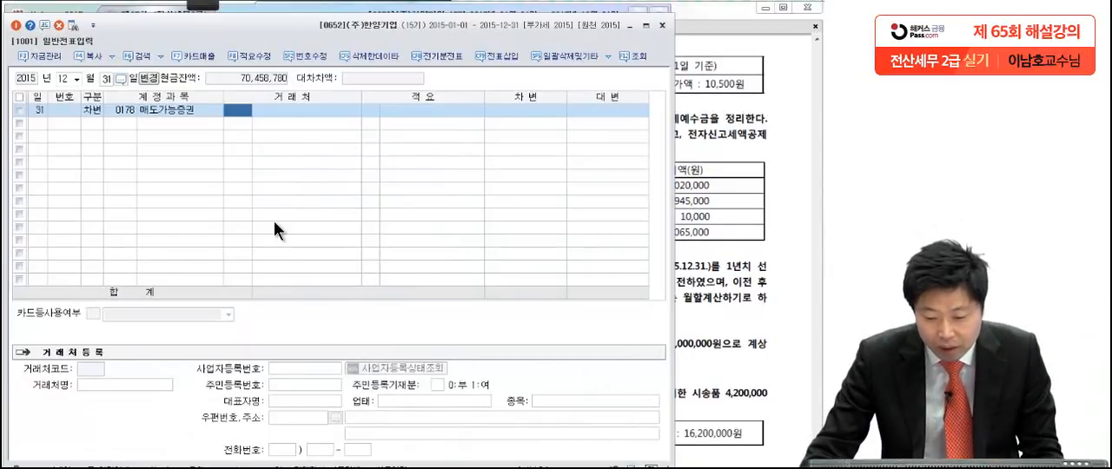
Step: Recheck the securities values in [1] of the exam PDF and enter a debit amount of 500,000 for 매도가능증권
{"action": "left_click", "coordinate": [511, 108]}
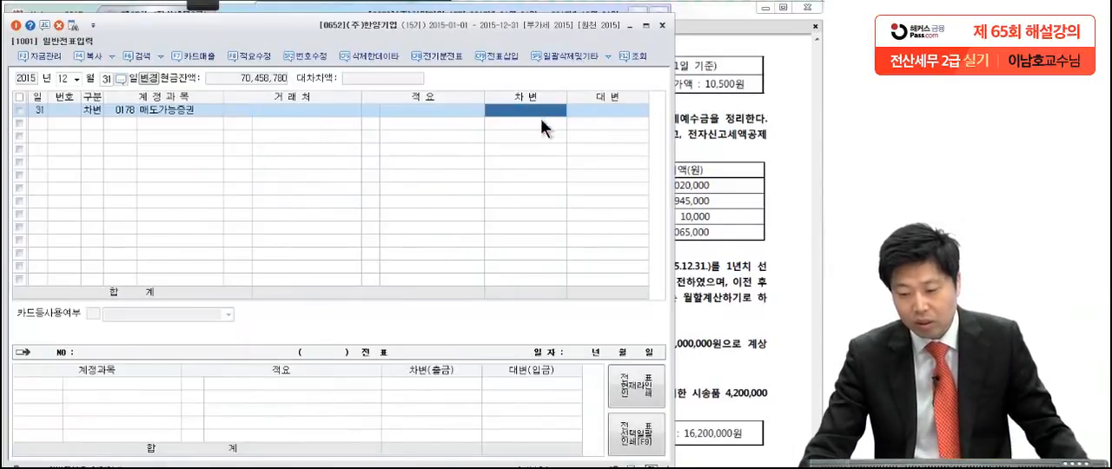
{"action": "left_click", "coordinate": [711, 111]}
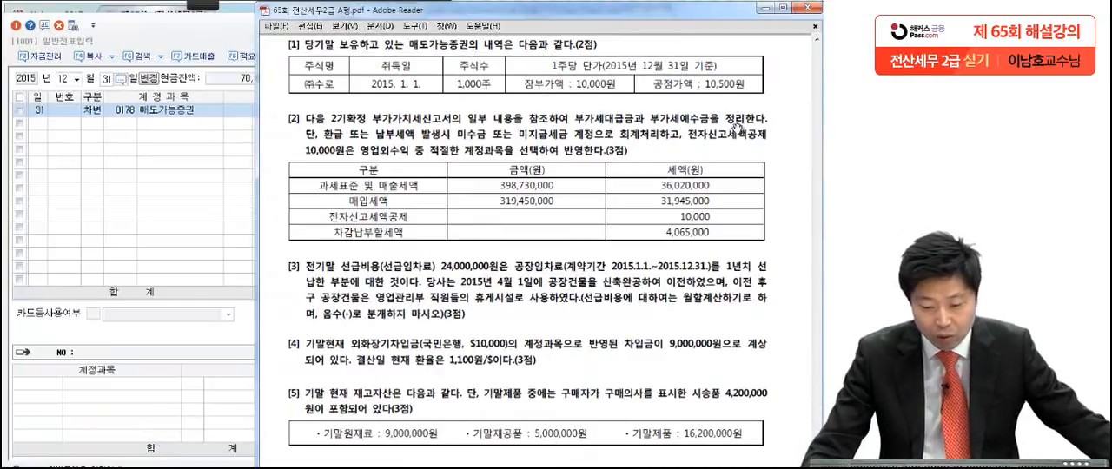
{"action": "left_click", "coordinate": [249, 162]}
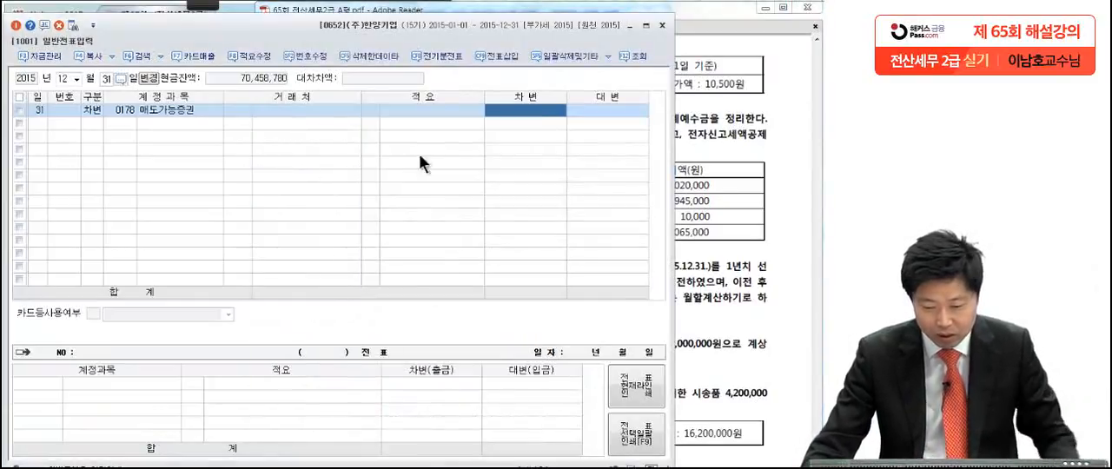
{"action": "type", "text": "5000000"}
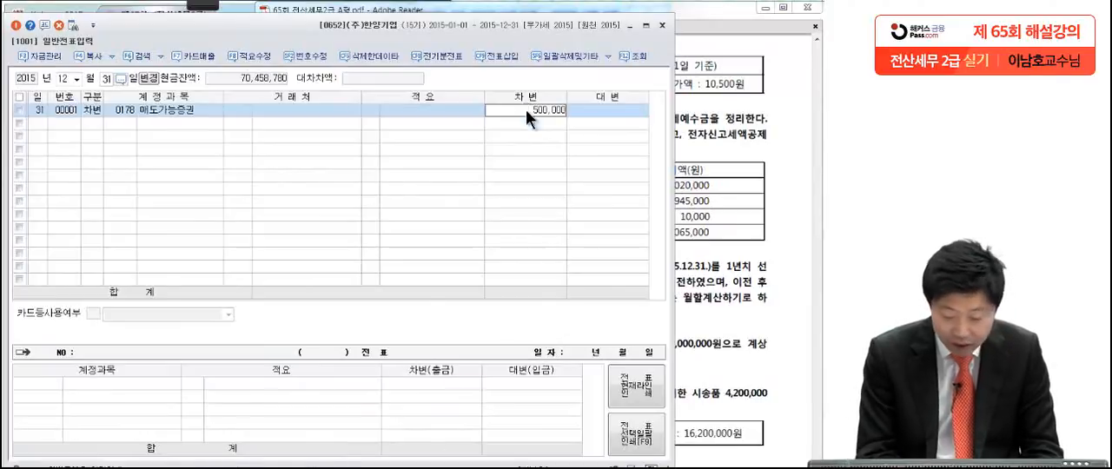
{"action": "key", "text": "Return"}
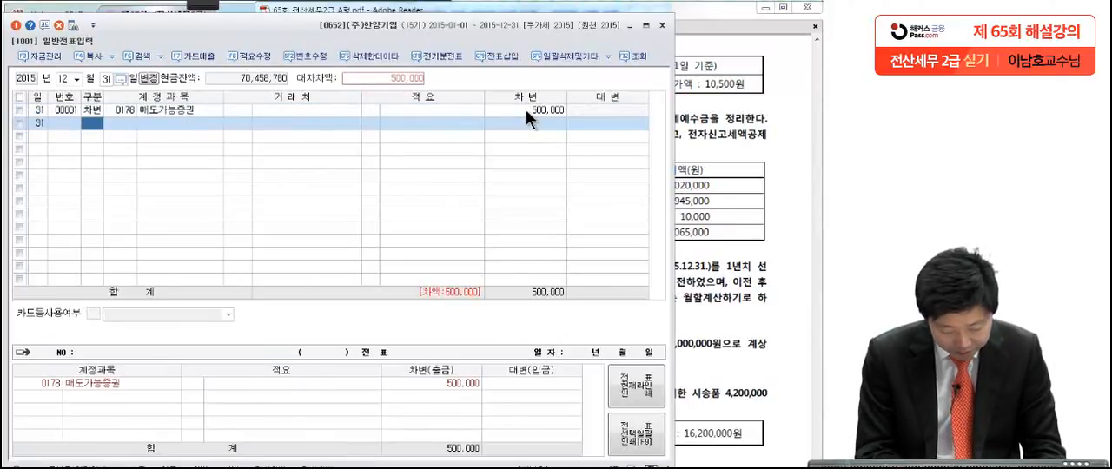
Step: Add the balancing credit (대변) line of 500,000 to account 0394 매도가능증권평가이익
{"action": "type", "text": "4매도가"}
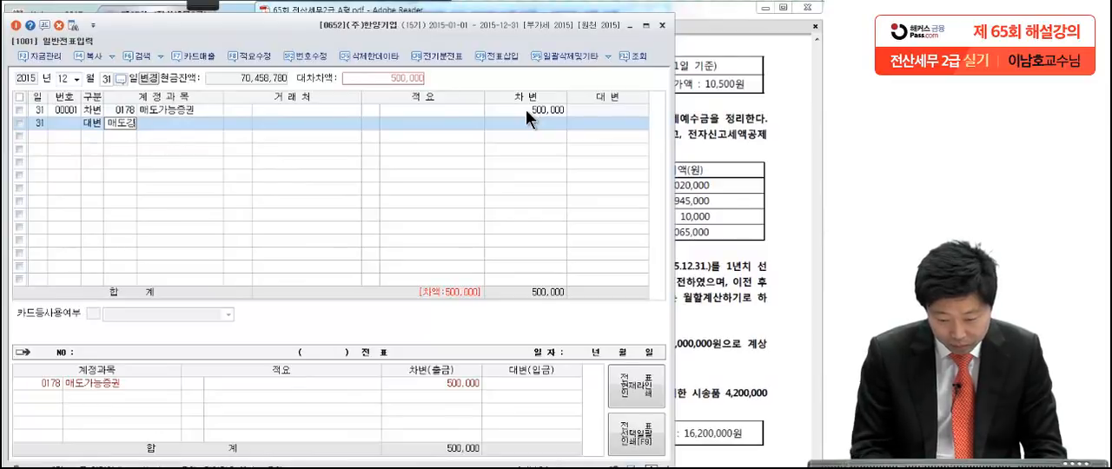
{"action": "key", "text": "Return"}
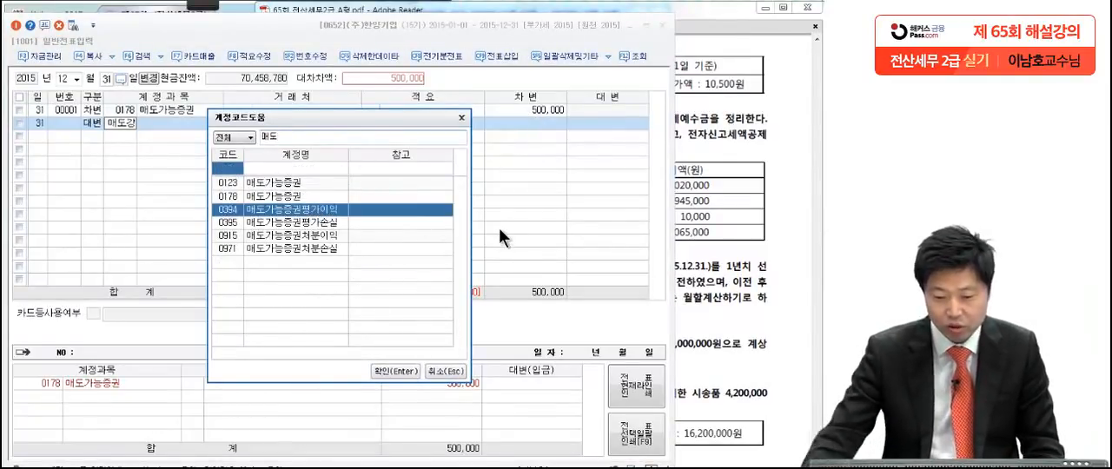
{"action": "key", "text": "Return"}
{"action": "left_click", "coordinate": [600, 121]}
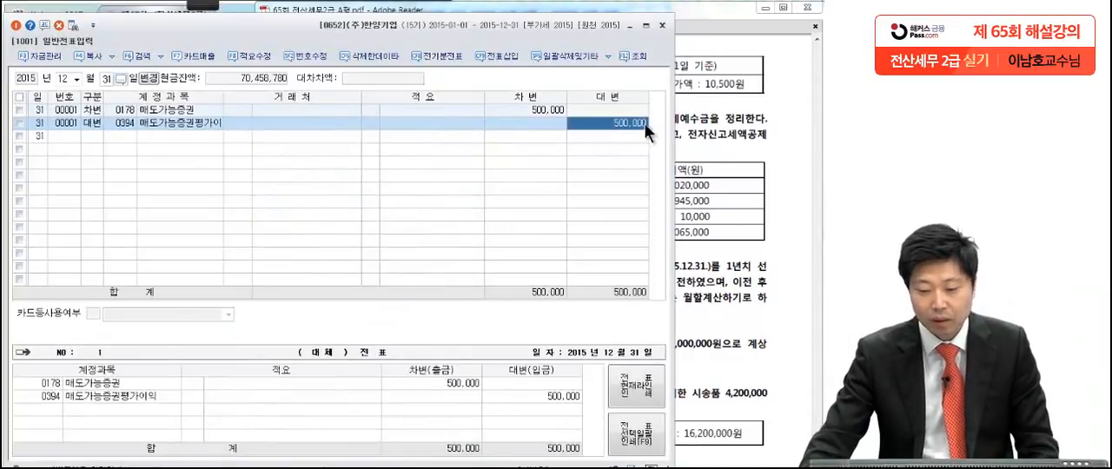
Step: Read question [2] in the exam PDF and pen-mark the 미수금/미지급세금 treatment and the 10,000원 전자신고세액공제 instruction
{"action": "left_click", "coordinate": [711, 150]}
{"action": "scroll", "coordinate": [654, 230], "scroll_direction": "down", "scroll_amount": 2}
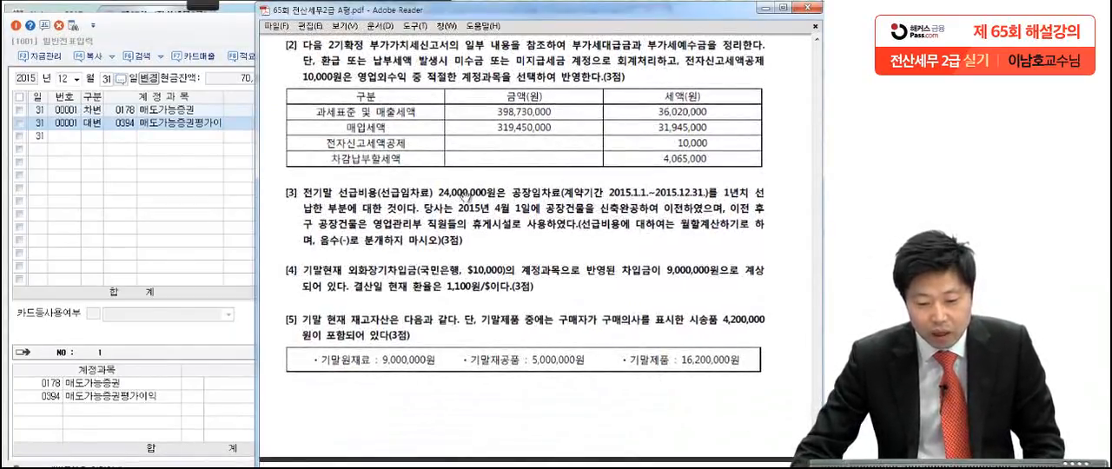
{"action": "mouse_move", "coordinate": [214, 9]}
{"action": "left_click", "coordinate": [35, 22]}
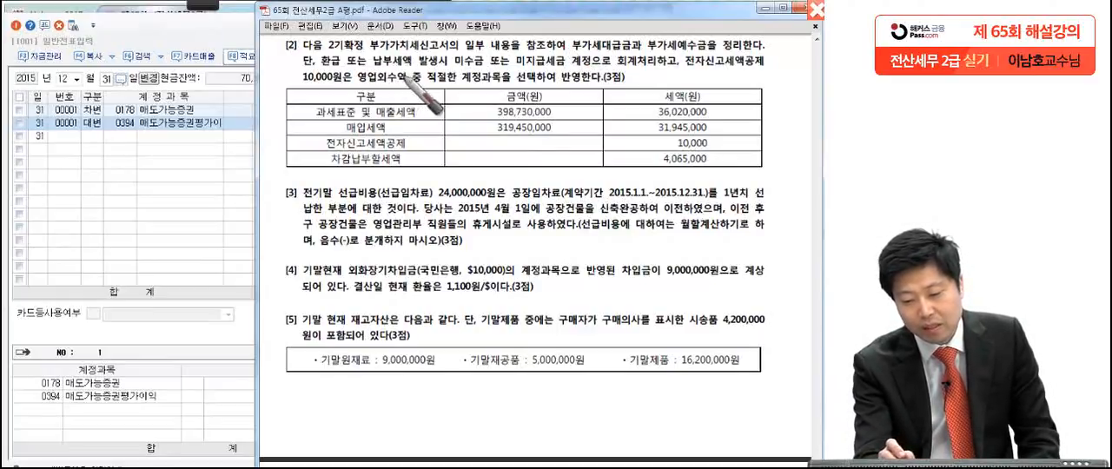
{"action": "left_click_drag", "start_coordinate": [484, 70], "coordinate": [422, 86]}
{"action": "left_click_drag", "start_coordinate": [525, 84], "coordinate": [597, 78]}
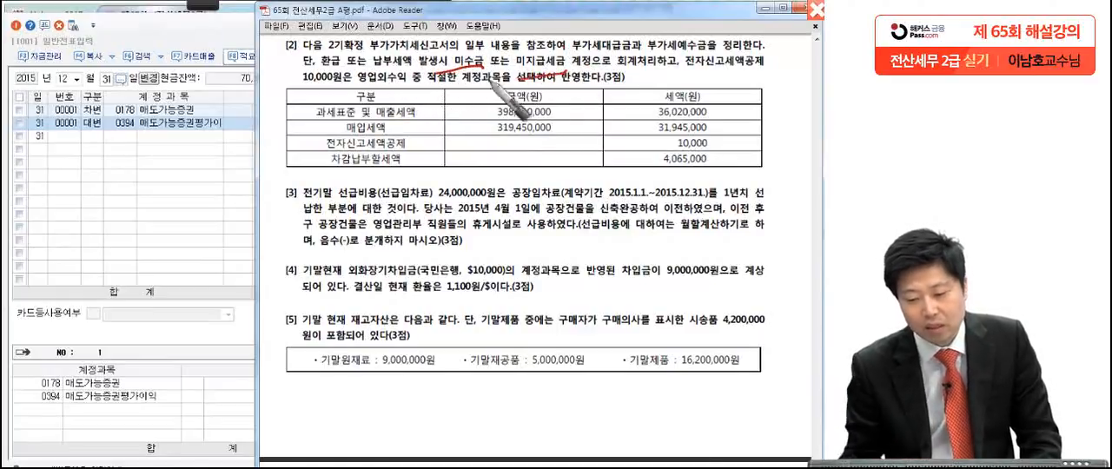
{"action": "left_click_drag", "start_coordinate": [663, 84], "coordinate": [701, 33]}
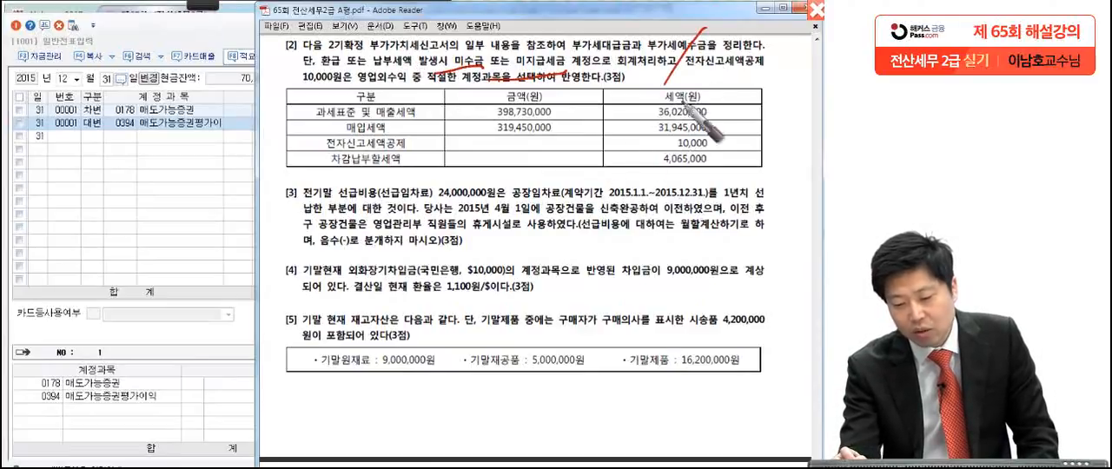
{"action": "left_click", "coordinate": [336, 84]}
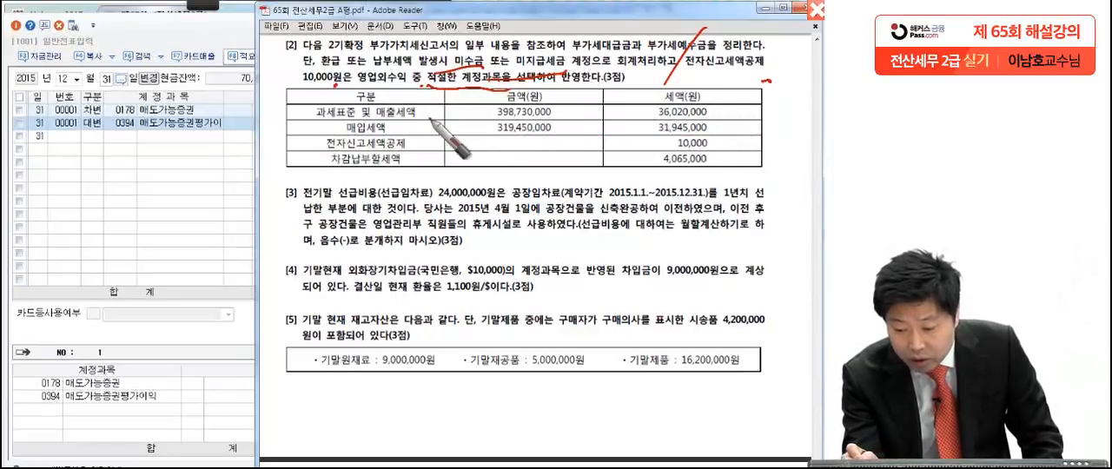
Step: Pen-mark the 매출세액, 매입세액, 전자신고세액공제 and 차감납부할세액 amounts in question [2]'s table, and clear the markings
{"action": "mouse_move", "coordinate": [721, 111]}
{"action": "left_mouse_down"}
{"action": "mouse_move", "coordinate": [637, 104]}
{"action": "mouse_move", "coordinate": [708, 126]}
{"action": "left_mouse_up"}
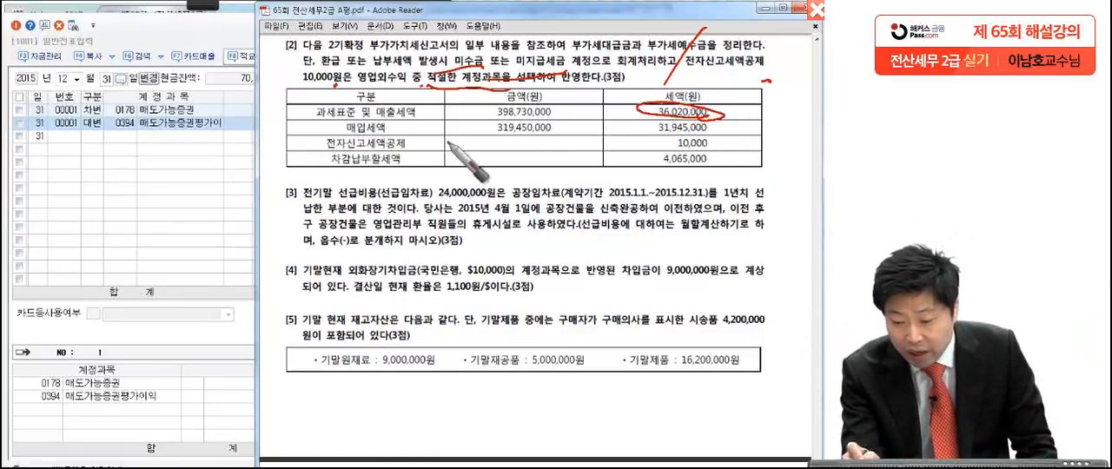
{"action": "mouse_move", "coordinate": [730, 124]}
{"action": "left_mouse_down"}
{"action": "mouse_move", "coordinate": [643, 123]}
{"action": "mouse_move", "coordinate": [721, 145]}
{"action": "left_mouse_up"}
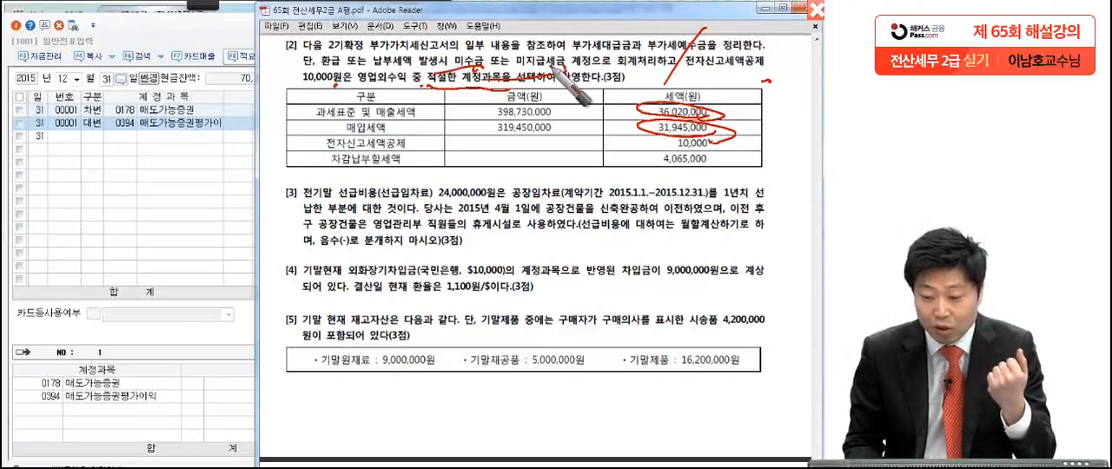
{"action": "left_click_drag", "start_coordinate": [669, 146], "coordinate": [734, 152]}
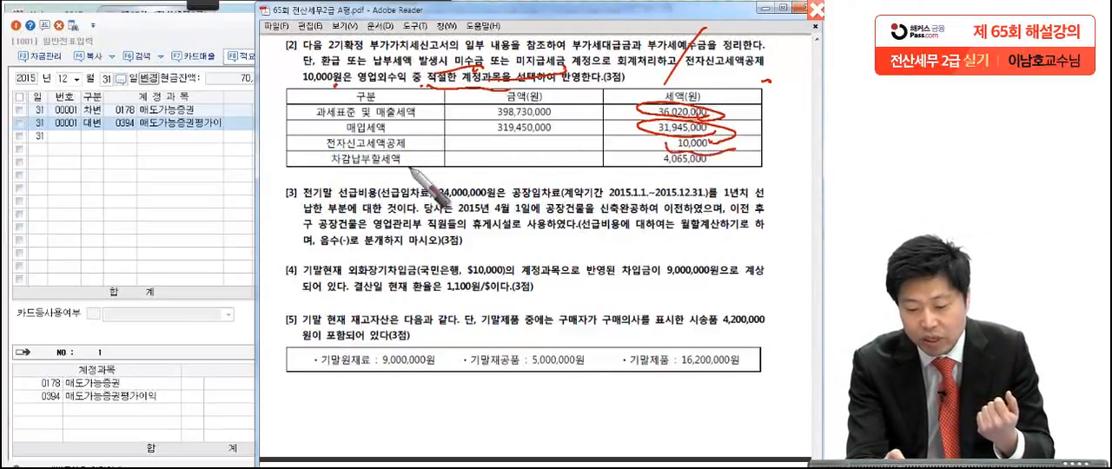
{"action": "left_click", "coordinate": [408, 147]}
{"action": "left_click_drag", "start_coordinate": [738, 156], "coordinate": [734, 157]}
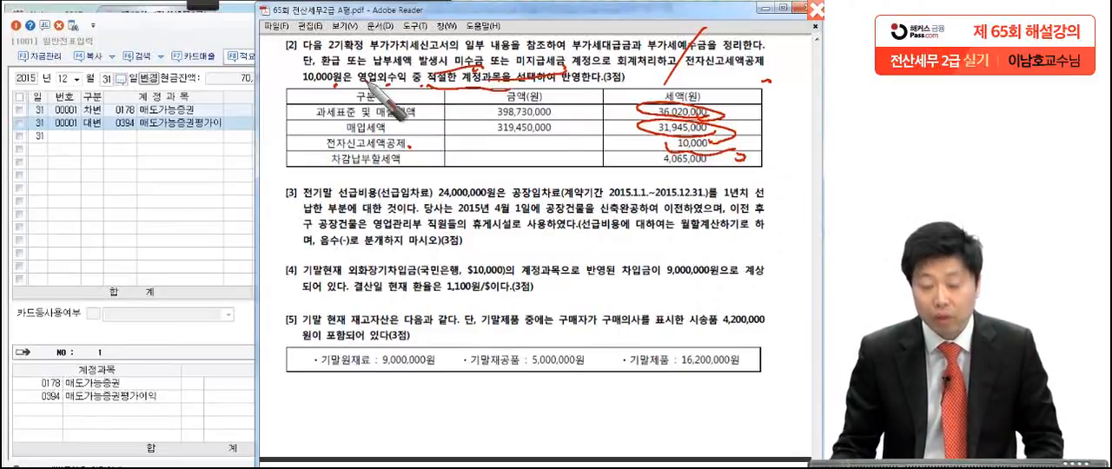
{"action": "key", "text": "Escape"}
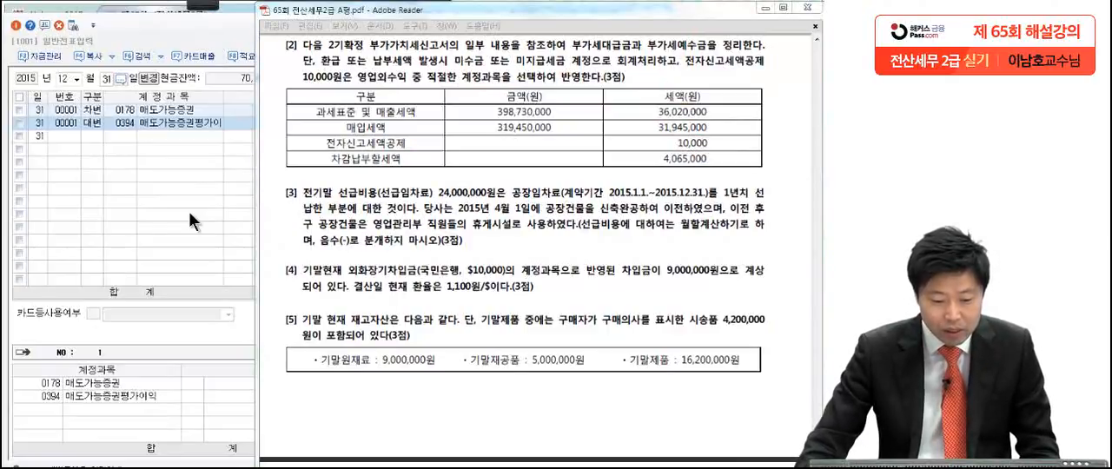
Step: Start a new debit (차변) line dated 31 for account 0255 부가세예수금, rechecking question [2]'s tax table in the exam PDF
{"action": "left_click", "coordinate": [91, 140]}
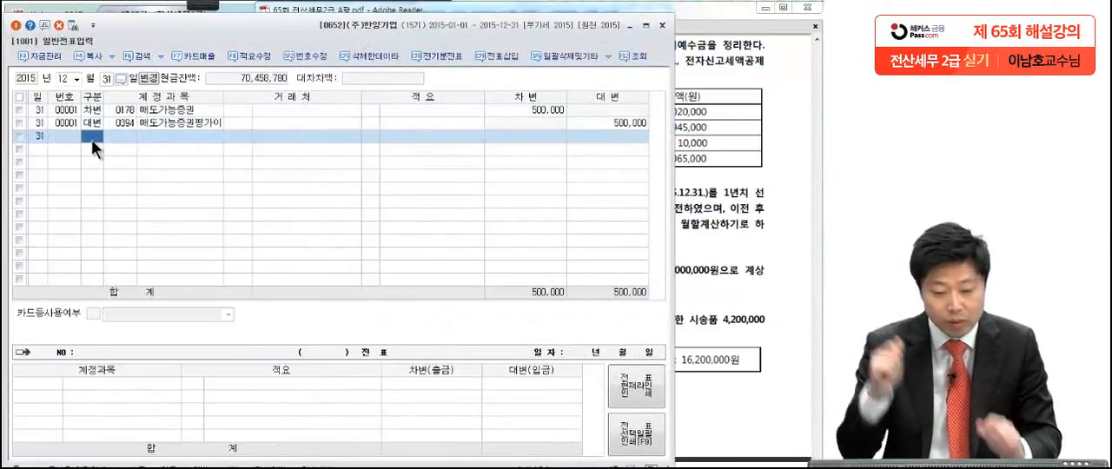
{"action": "type", "text": "1"}
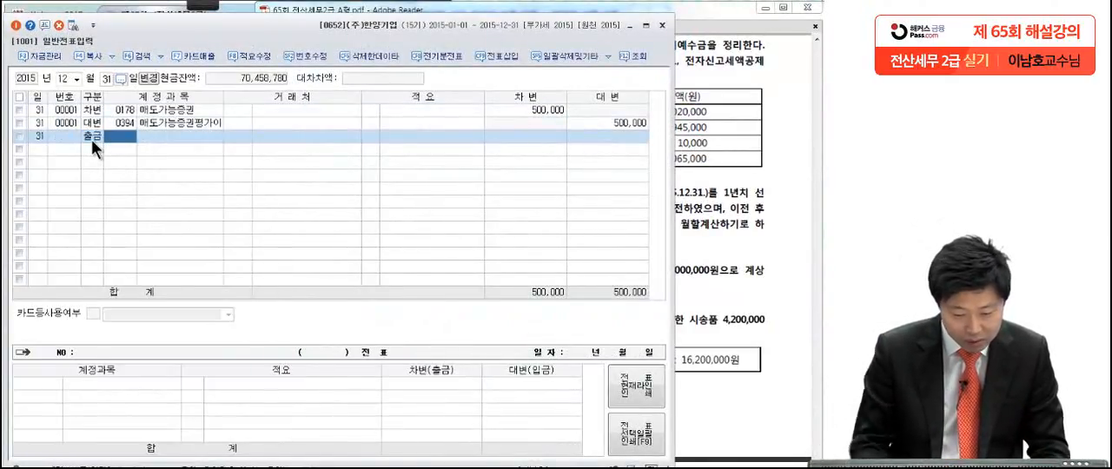
{"action": "left_click", "coordinate": [700, 149]}
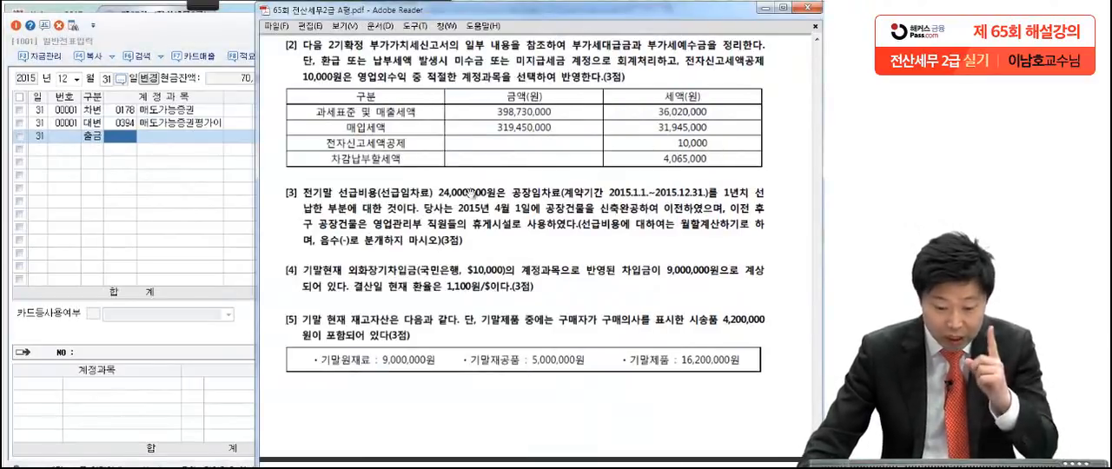
{"action": "left_click", "coordinate": [106, 146]}
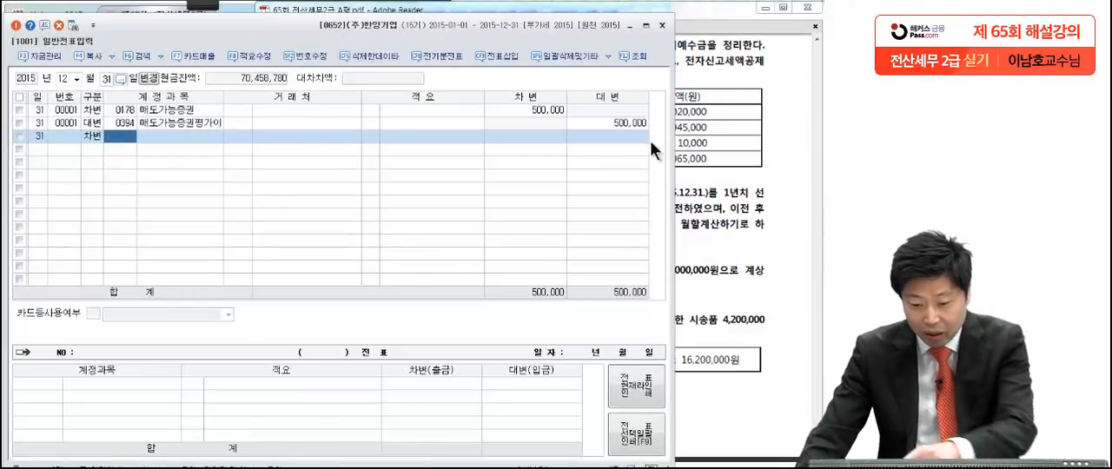
{"action": "left_click", "coordinate": [727, 128]}
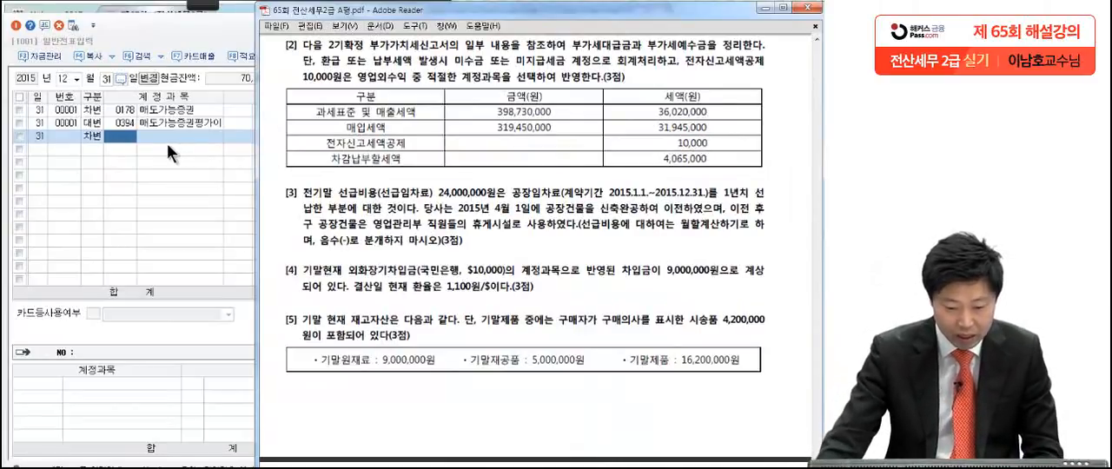
{"action": "left_click", "coordinate": [127, 133]}
{"action": "type", "text": "복가세"}
{"action": "key", "text": "Return"}
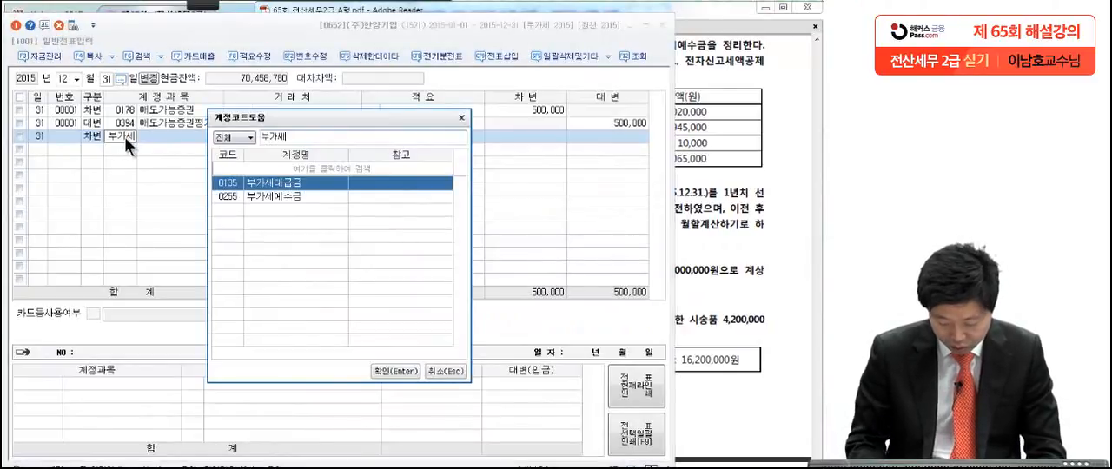
{"action": "key", "text": "Down"}
{"action": "key", "text": "Return"}
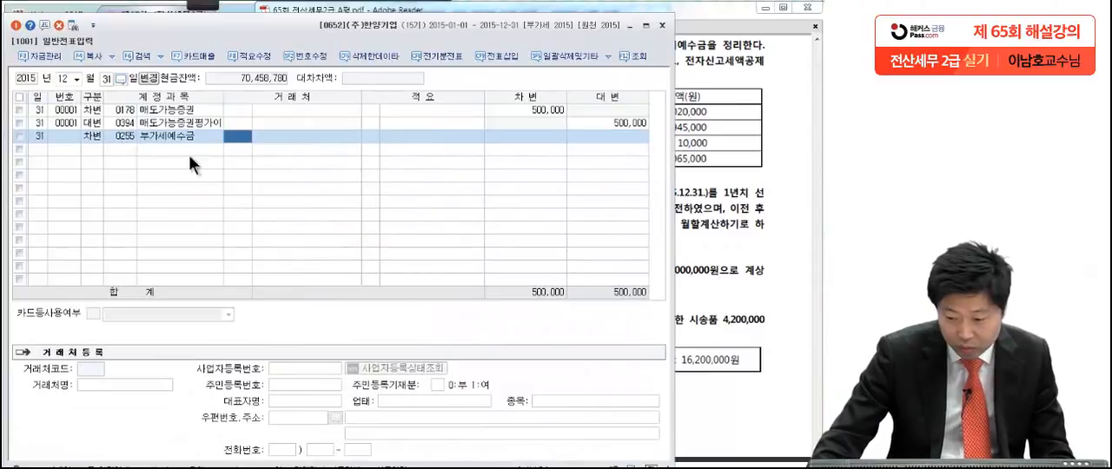
Step: Enter 36,020,000 as the debit amount of the 부가세예수금 line
{"action": "left_click", "coordinate": [538, 135]}
{"action": "type", "text": "36"}
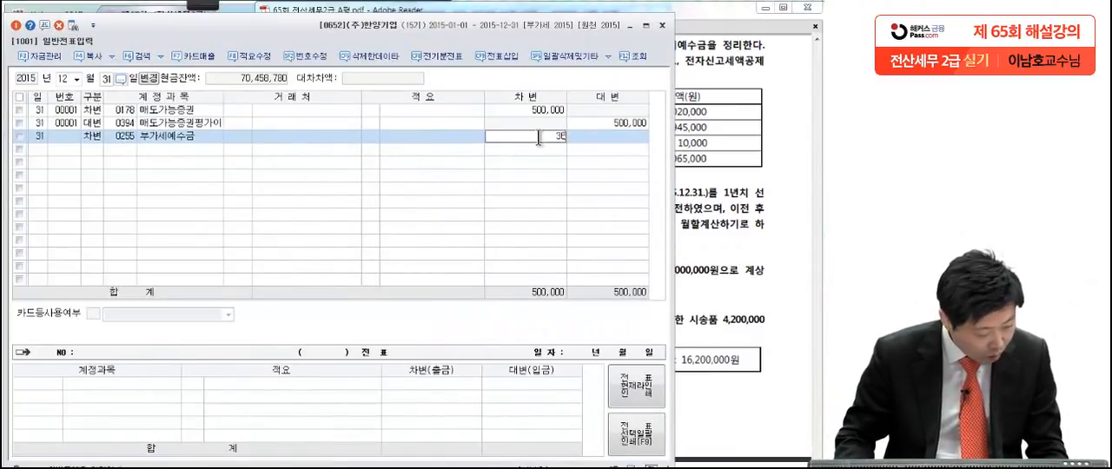
{"action": "type", "text": ",020,000"}
{"action": "key", "text": "Return"}
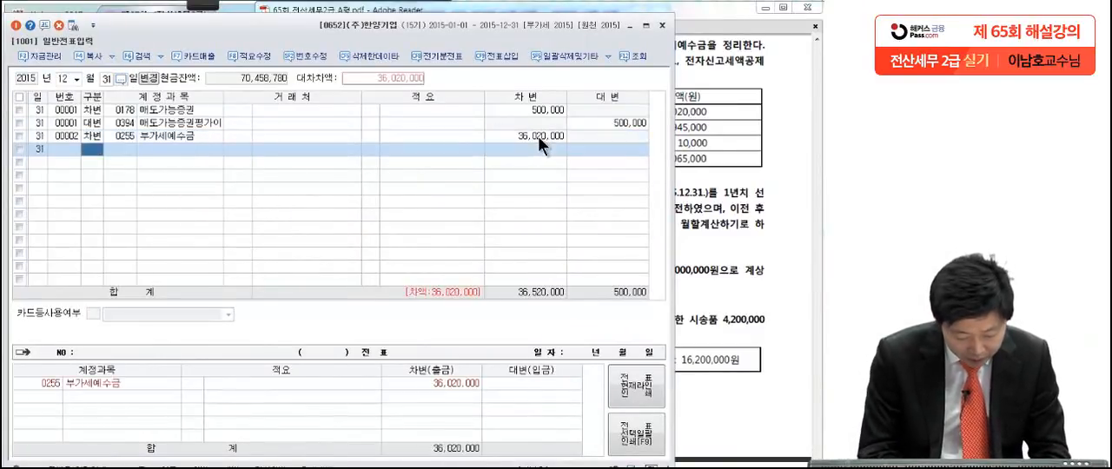
Step: Add a credit (대변) line for account 0135 부가세대급금 with an amount of 31,945,000
{"action": "type", "text": "4"}
{"action": "key", "text": "Return"}
{"action": "type", "text": "부가세"}
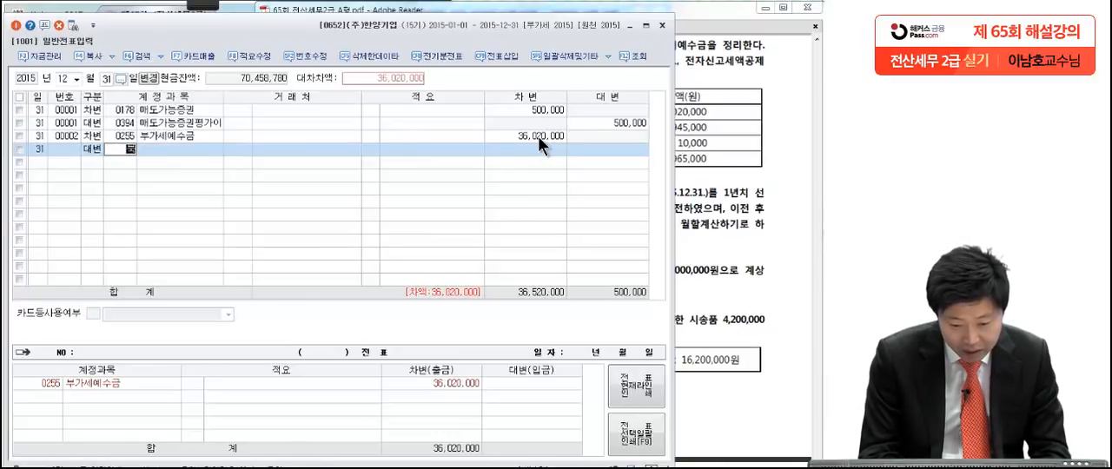
{"action": "key", "text": "Return"}
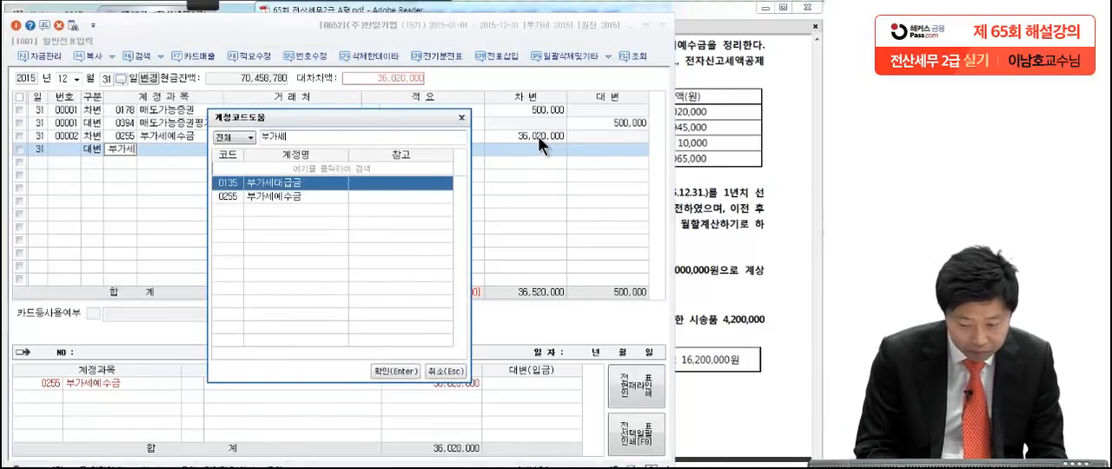
{"action": "key", "text": "Return"}
{"action": "key", "text": "Return"}
{"action": "key", "text": "Return"}
{"action": "key", "text": "Return"}
{"action": "key", "text": "Return"}
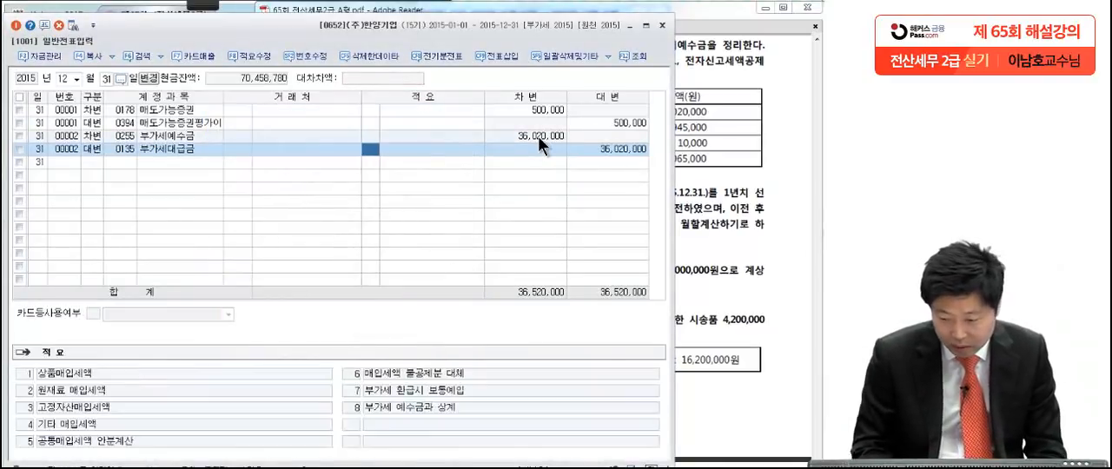
{"action": "type", "text": "31"}
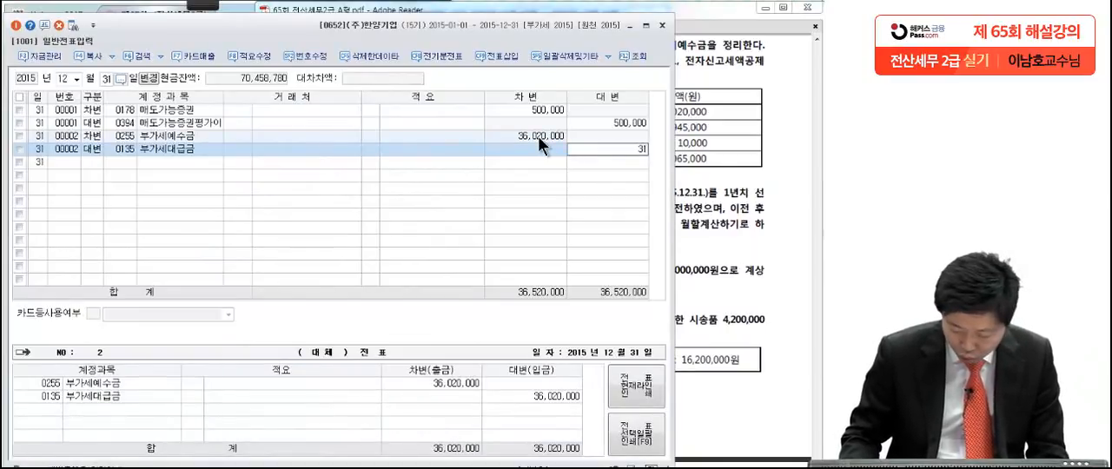
{"action": "type", "text": ",945"}
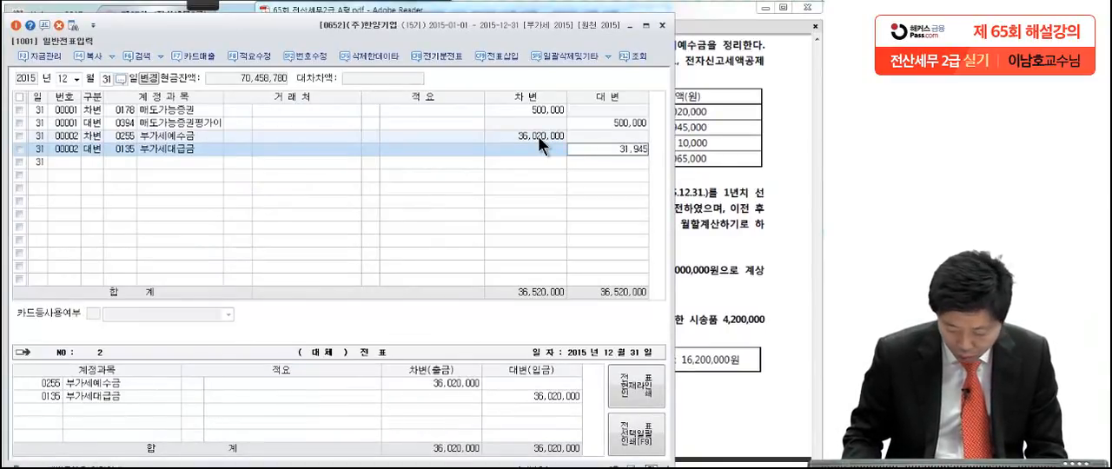
{"action": "type", "text": ",000"}
{"action": "key", "text": "Return"}
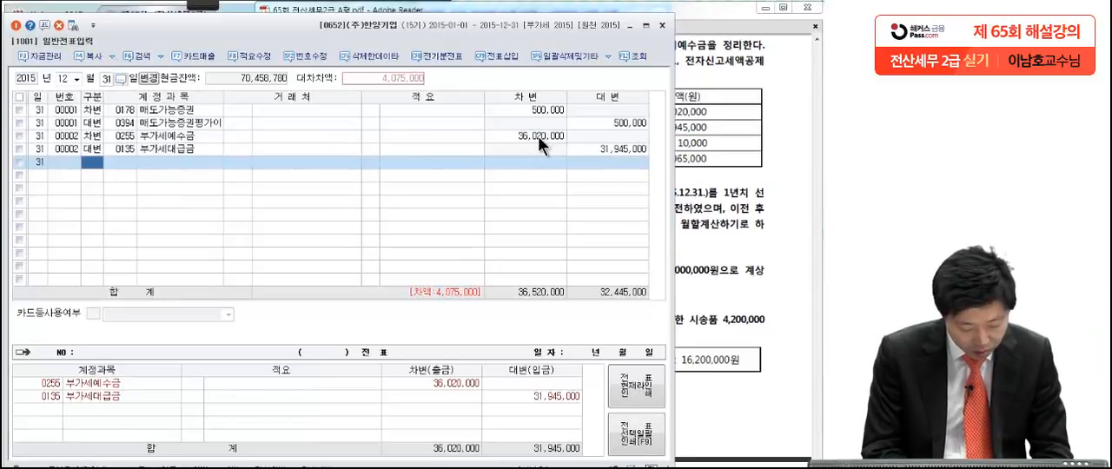
Step: Add a credit (대변) line of 10,000 to account 0930 잡이익 for the 전자신고세액공제
{"action": "type", "text": "4"}
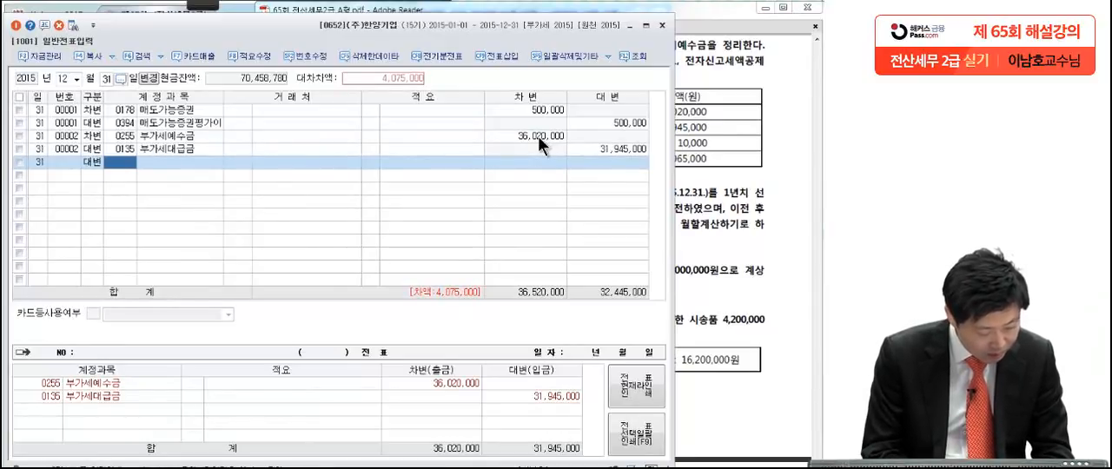
{"action": "type", "text": "잡이"}
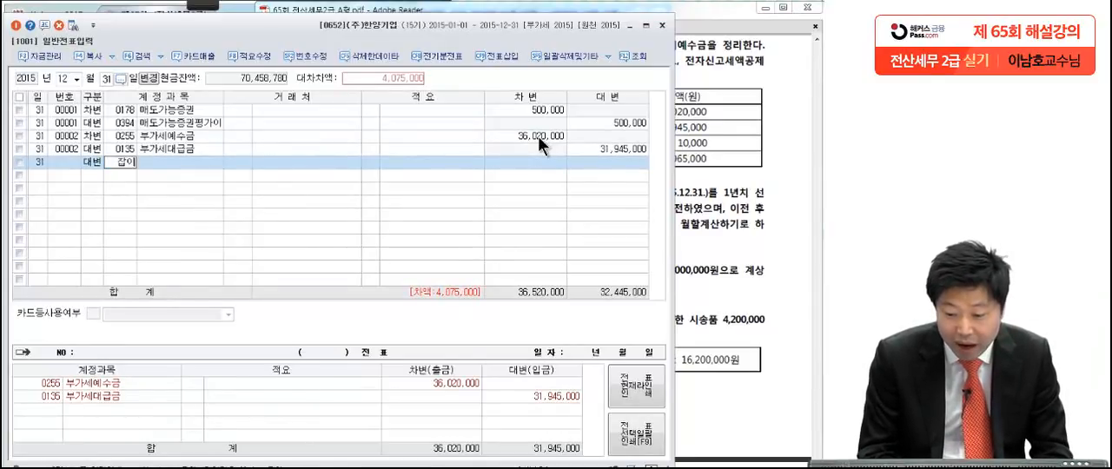
{"action": "key", "text": "Return"}
{"action": "key", "text": "Return"}
{"action": "key", "text": "Return"}
{"action": "key", "text": "Return"}
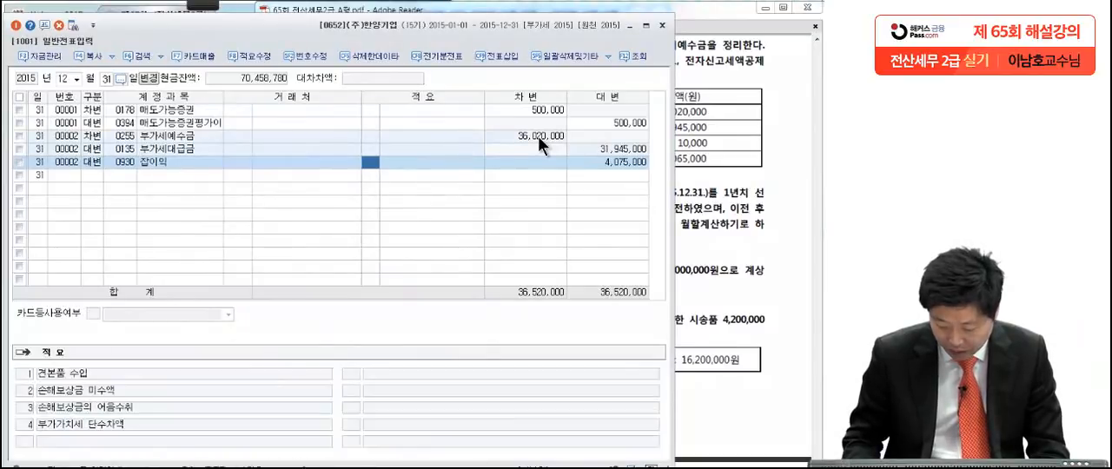
{"action": "type", "text": "10,000"}
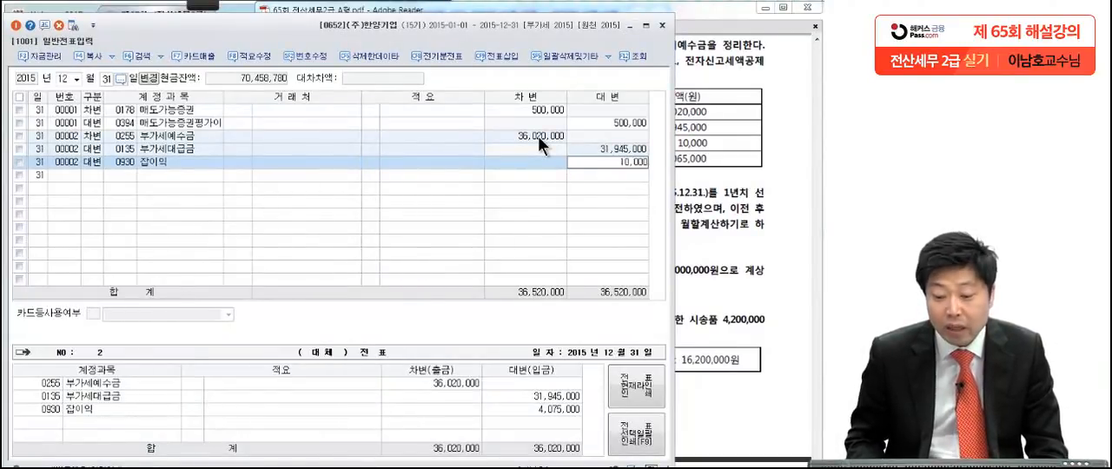
{"action": "key", "text": "Return"}
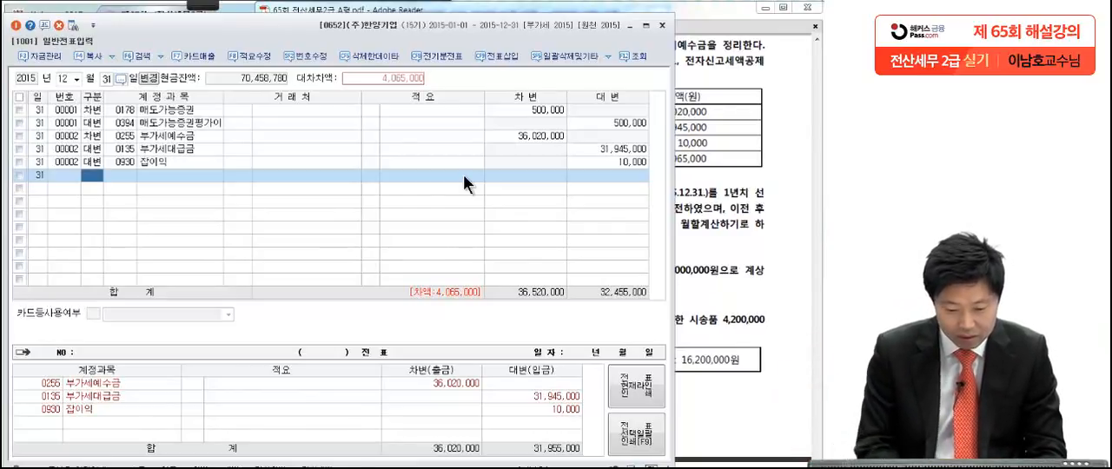
Step: Add the balancing credit (대변) line of 4,065,000 to account 0261 미지급세금
{"action": "key", "text": "4"}
{"action": "type", "text": "미지급"}
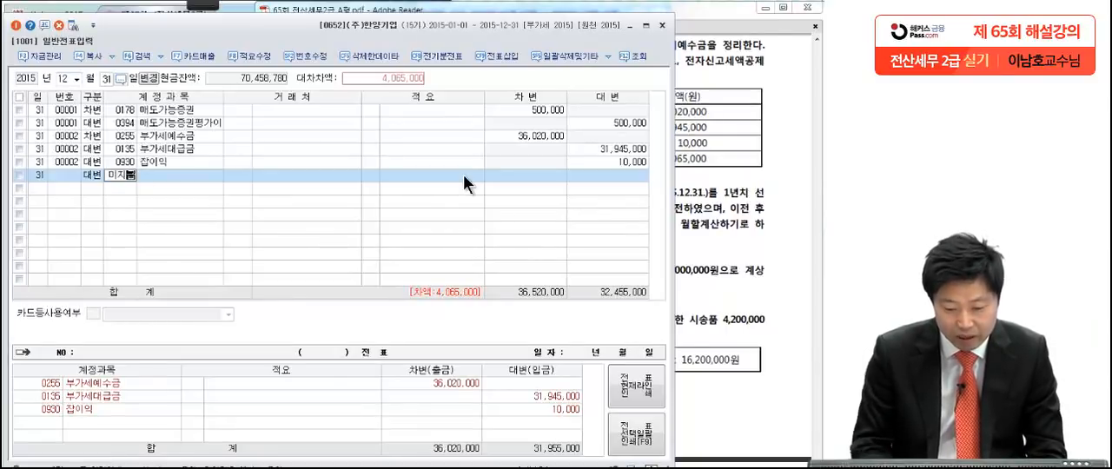
{"action": "key", "text": "Return"}
{"action": "key", "text": "Down"}
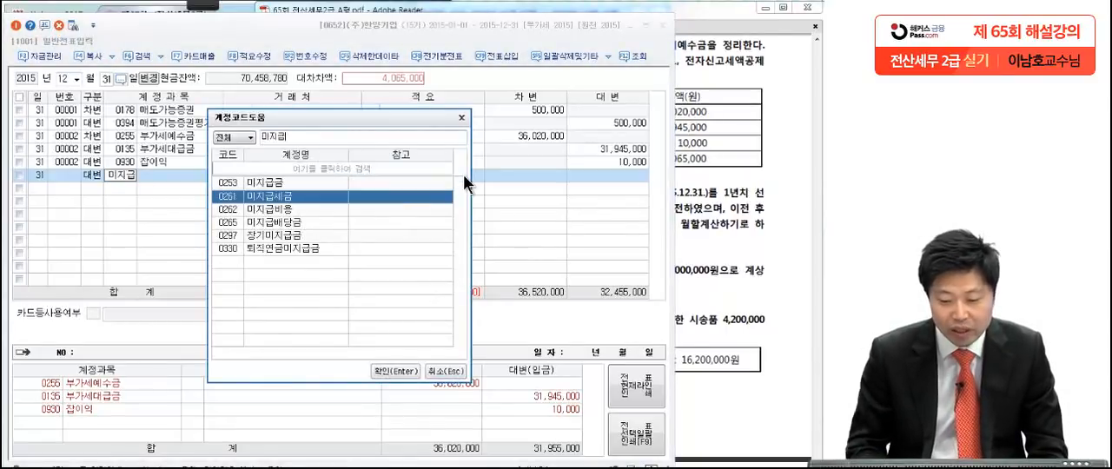
{"action": "key", "text": "Return"}
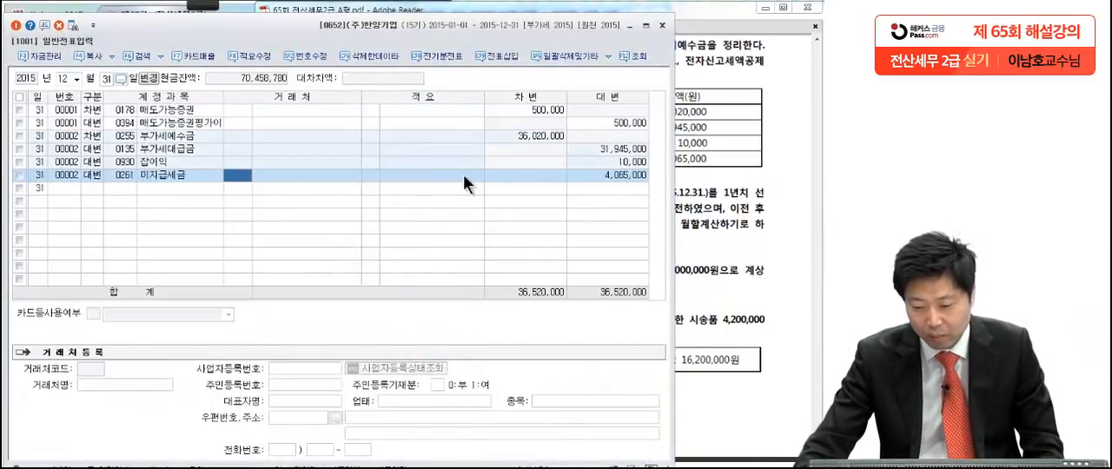
{"action": "left_click", "coordinate": [608, 177]}
Step: Bring up question [3] in the exam PDF and pen-underline the 24,000,000원 선급비용 and the contract period 2015.1.1.~2015.12.31
{"action": "left_click", "coordinate": [694, 186]}
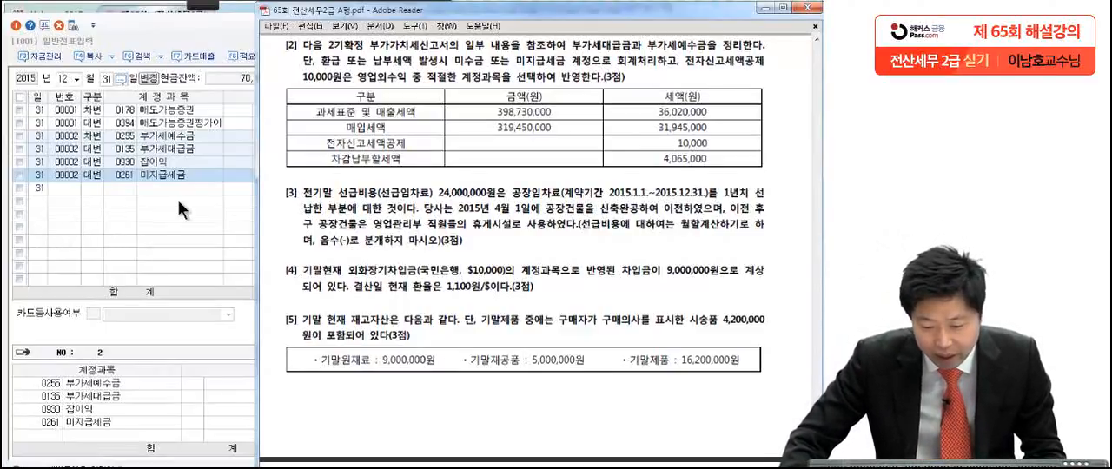
{"action": "left_click_drag", "start_coordinate": [413, 287], "coordinate": [414, 152]}
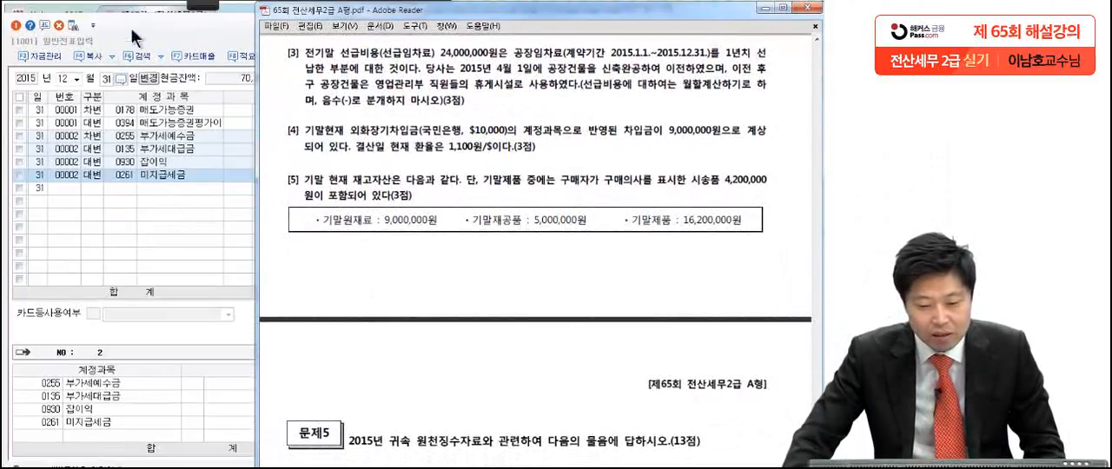
{"action": "left_click", "coordinate": [216, 5]}
{"action": "left_click", "coordinate": [10, 26]}
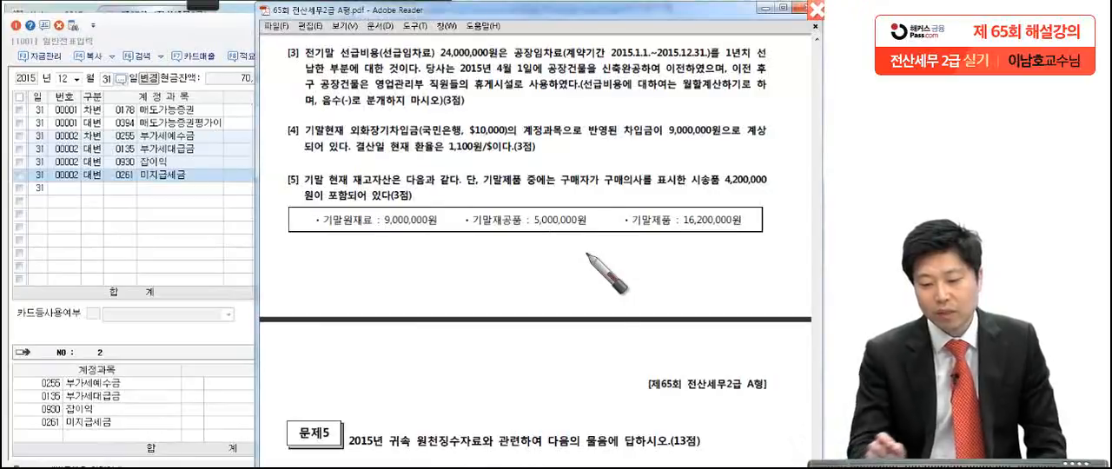
{"action": "left_click_drag", "start_coordinate": [500, 57], "coordinate": [422, 60]}
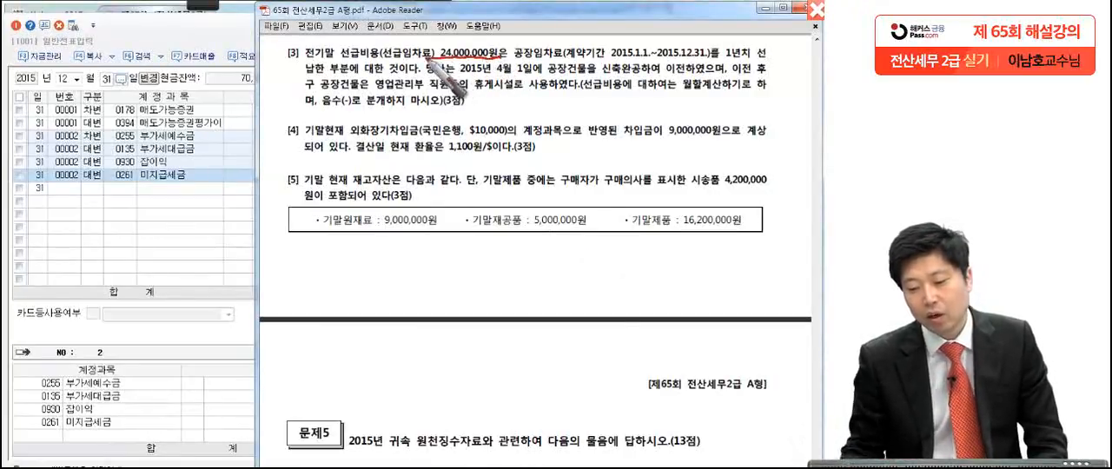
{"action": "left_click_drag", "start_coordinate": [521, 39], "coordinate": [506, 64]}
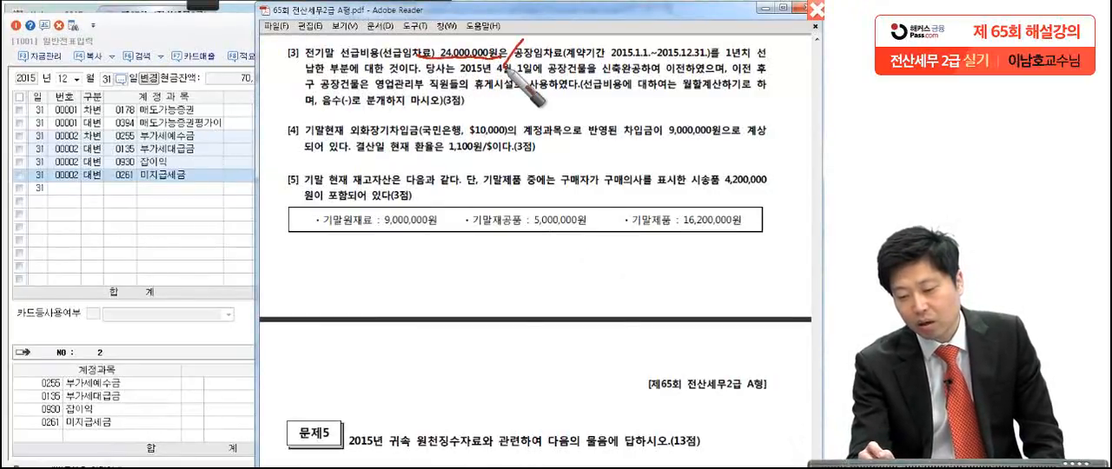
{"action": "left_click_drag", "start_coordinate": [610, 62], "coordinate": [778, 59]}
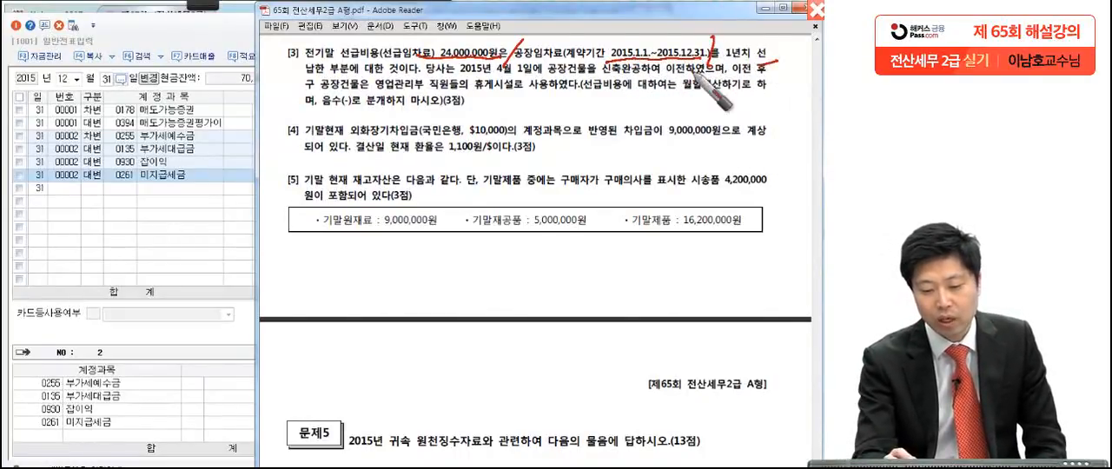
Step: Circle 전기말 and pen-mark the building-use, monthly calculation (월할계산) and no-negative-entry (음수(-)) conditions in question [3]
{"action": "left_click_drag", "start_coordinate": [326, 38], "coordinate": [332, 44]}
{"action": "left_click_drag", "start_coordinate": [318, 72], "coordinate": [276, 91]}
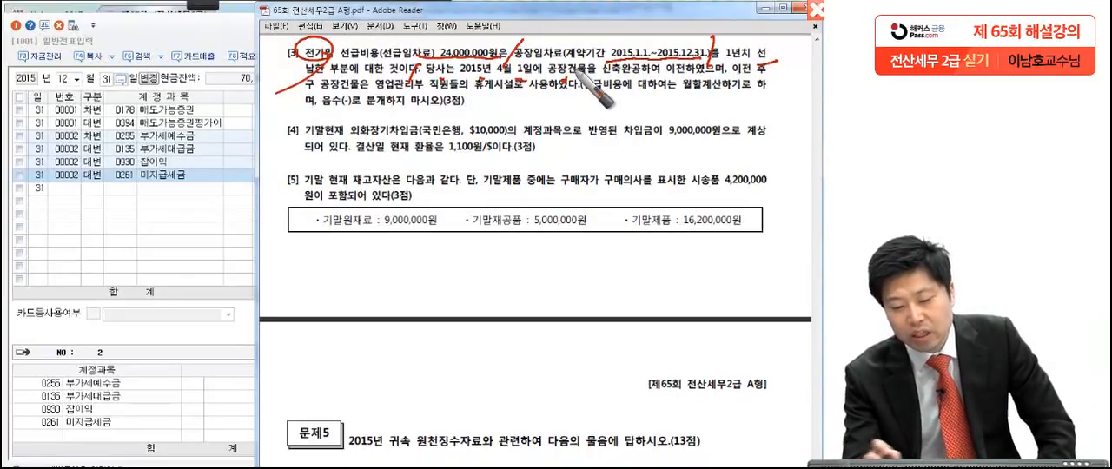
{"action": "left_click", "coordinate": [714, 85]}
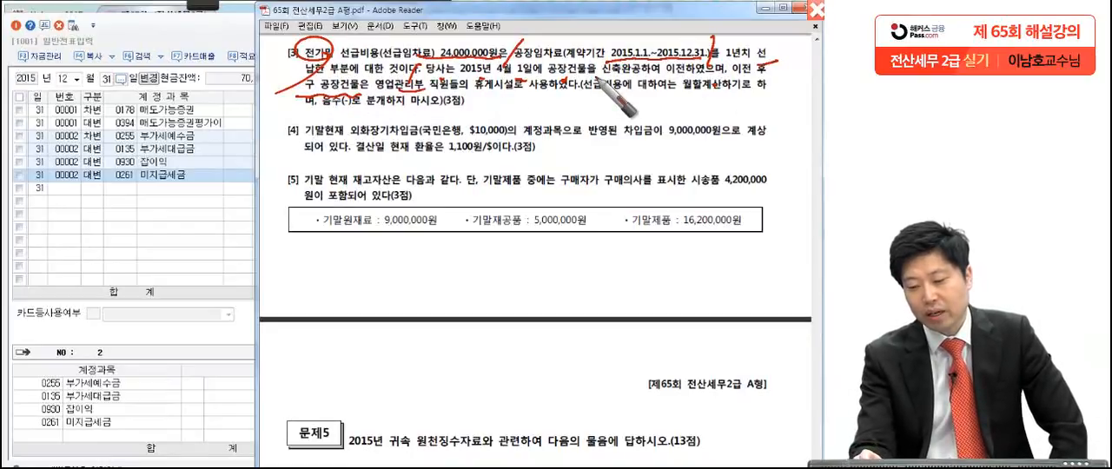
{"action": "left_click_drag", "start_coordinate": [713, 91], "coordinate": [716, 101]}
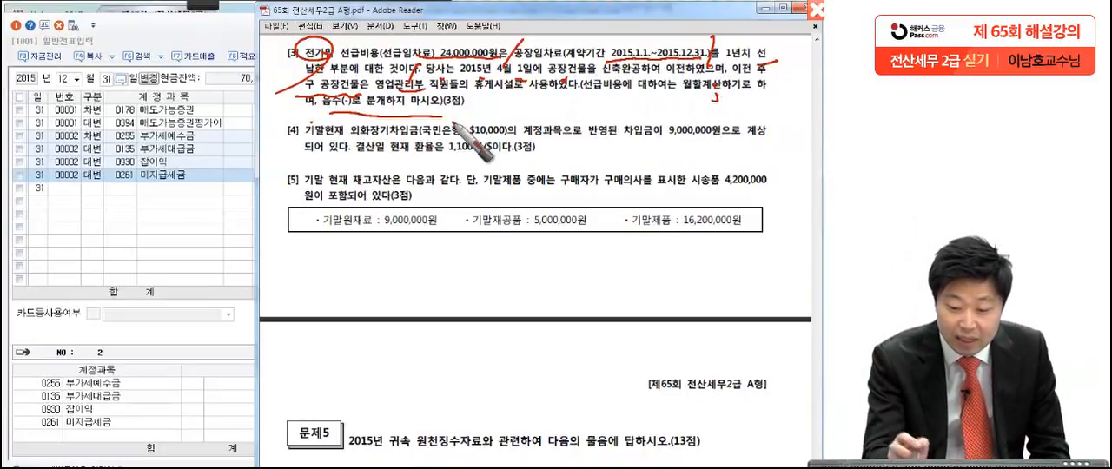
Step: Handwrite the account names 선급비용 and 임차료 on the screen, separated by a slash, to outline question [3]'s accounts
{"action": "left_click_drag", "start_coordinate": [347, 235], "coordinate": [312, 278]}
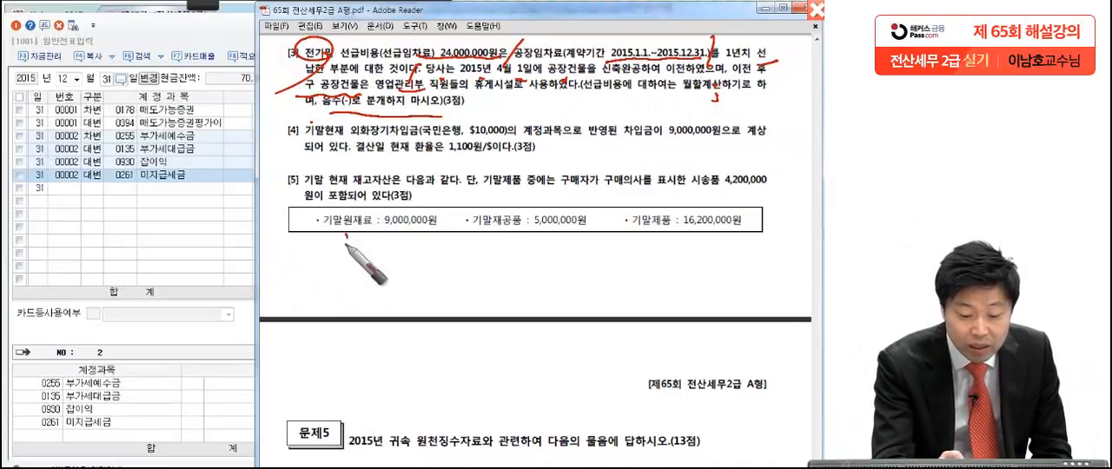
{"action": "mouse_move", "coordinate": [89, 227]}
{"action": "left_mouse_down"}
{"action": "mouse_move", "coordinate": [67, 261]}
{"action": "mouse_move", "coordinate": [90, 259]}
{"action": "left_mouse_up"}
{"action": "mouse_move", "coordinate": [92, 247]}
{"action": "left_mouse_down"}
{"action": "mouse_move", "coordinate": [126, 242]}
{"action": "mouse_move", "coordinate": [123, 252]}
{"action": "mouse_move", "coordinate": [192, 229]}
{"action": "mouse_move", "coordinate": [209, 261]}
{"action": "left_mouse_up"}
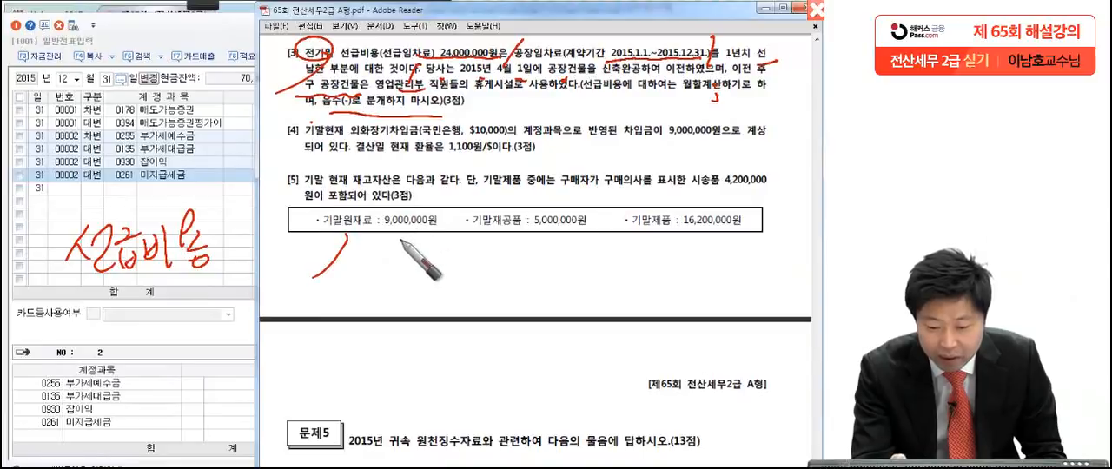
{"action": "mouse_move", "coordinate": [409, 255]}
{"action": "left_mouse_down"}
{"action": "mouse_move", "coordinate": [466, 233]}
{"action": "mouse_move", "coordinate": [465, 274]}
{"action": "mouse_move", "coordinate": [499, 278]}
{"action": "left_mouse_up"}
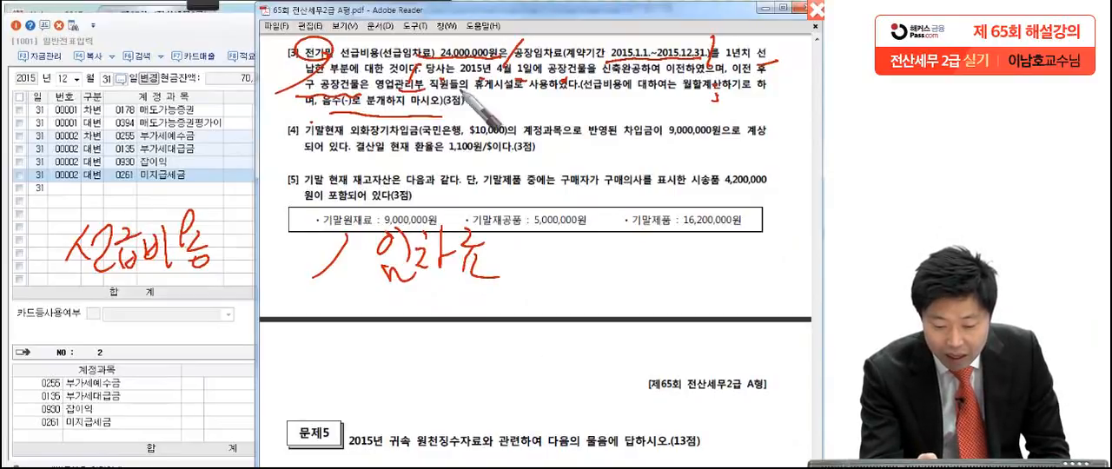
Step: Handwrite 24,000,000 beside both 선급비용 and 임차료 in the outlined entry and close it with a double slash
{"action": "mouse_move", "coordinate": [227, 219]}
{"action": "left_mouse_down"}
{"action": "mouse_move", "coordinate": [266, 233]}
{"action": "mouse_move", "coordinate": [338, 215]}
{"action": "left_mouse_up"}
{"action": "mouse_move", "coordinate": [214, 179]}
{"action": "left_mouse_down"}
{"action": "mouse_move", "coordinate": [239, 198]}
{"action": "mouse_move", "coordinate": [263, 189]}
{"action": "left_mouse_up"}
{"action": "left_click_drag", "start_coordinate": [256, 177], "coordinate": [259, 198]}
{"action": "mouse_move", "coordinate": [272, 183]}
{"action": "left_mouse_down"}
{"action": "mouse_move", "coordinate": [301, 196]}
{"action": "mouse_move", "coordinate": [340, 193]}
{"action": "left_mouse_up"}
{"action": "mouse_move", "coordinate": [516, 216]}
{"action": "left_mouse_down"}
{"action": "mouse_move", "coordinate": [627, 245]}
{"action": "mouse_move", "coordinate": [687, 232]}
{"action": "left_mouse_up"}
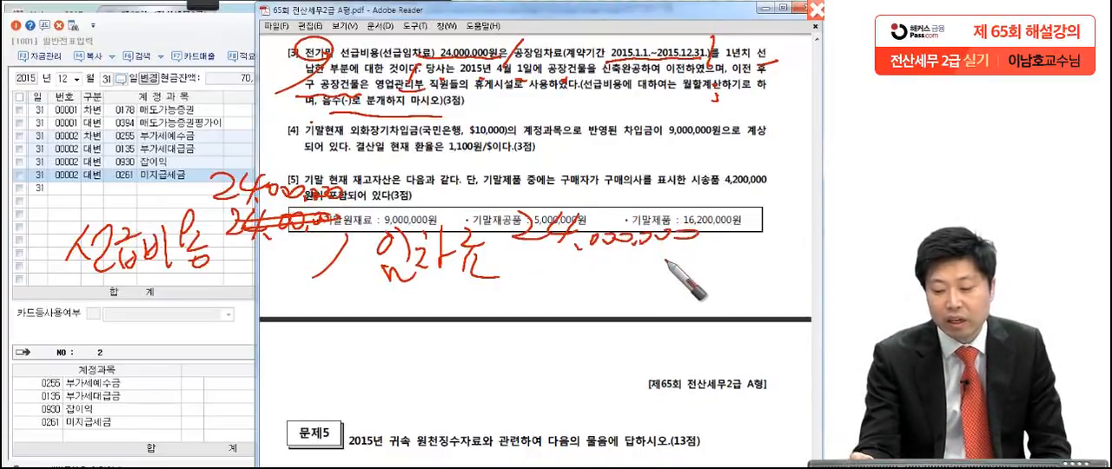
{"action": "mouse_move", "coordinate": [718, 283]}
{"action": "left_mouse_down"}
{"action": "mouse_move", "coordinate": [760, 248]}
{"action": "mouse_move", "coordinate": [749, 269]}
{"action": "left_mouse_up"}
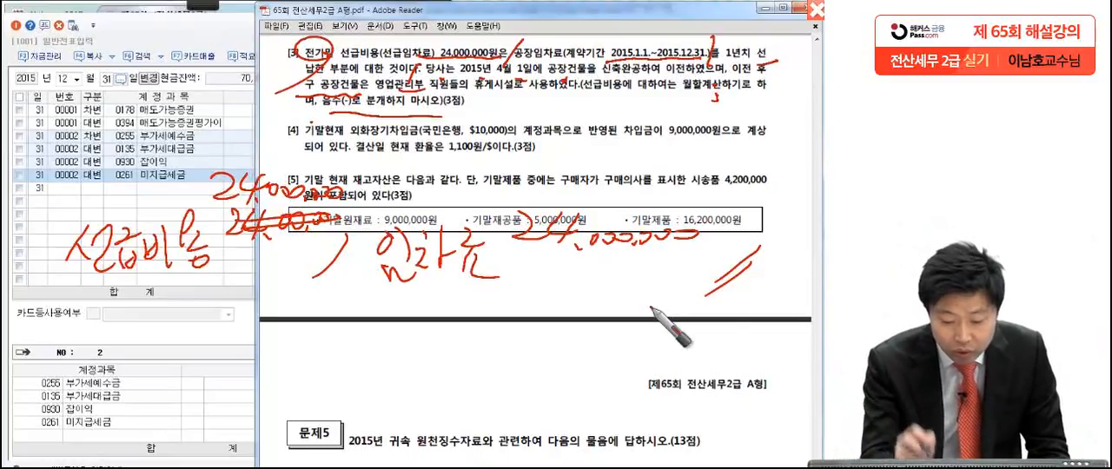
Step: Handwrite the adjusting entry below the first one: 임차료(500) 24,000,000 / 선급비용 24,000,000
{"action": "left_click_drag", "start_coordinate": [312, 408], "coordinate": [345, 347]}
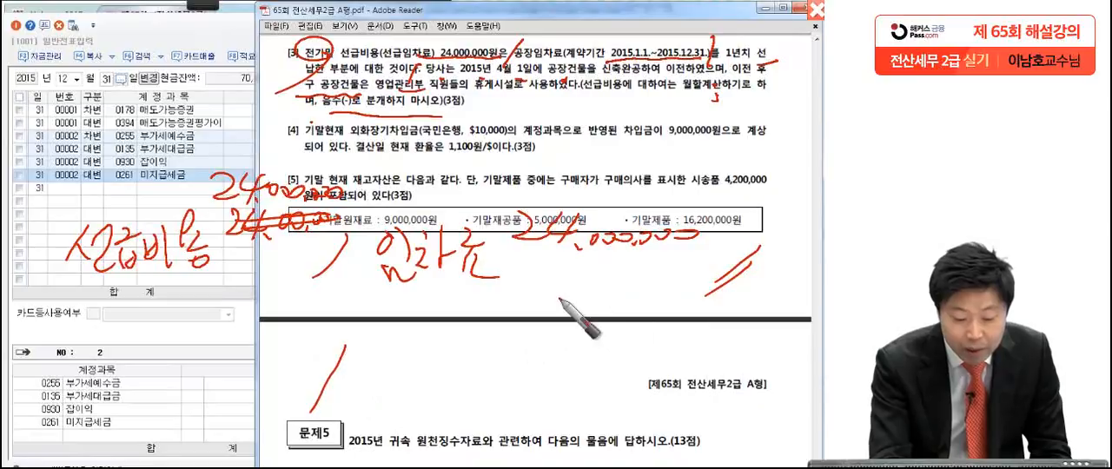
{"action": "mouse_move", "coordinate": [78, 348]}
{"action": "left_mouse_down"}
{"action": "mouse_move", "coordinate": [109, 361]}
{"action": "mouse_move", "coordinate": [111, 404]}
{"action": "mouse_move", "coordinate": [148, 340]}
{"action": "mouse_move", "coordinate": [209, 374]}
{"action": "mouse_move", "coordinate": [217, 395]}
{"action": "left_mouse_up"}
{"action": "mouse_move", "coordinate": [416, 323]}
{"action": "left_mouse_down"}
{"action": "mouse_move", "coordinate": [376, 359]}
{"action": "mouse_move", "coordinate": [402, 382]}
{"action": "mouse_move", "coordinate": [441, 330]}
{"action": "mouse_move", "coordinate": [452, 358]}
{"action": "left_mouse_up"}
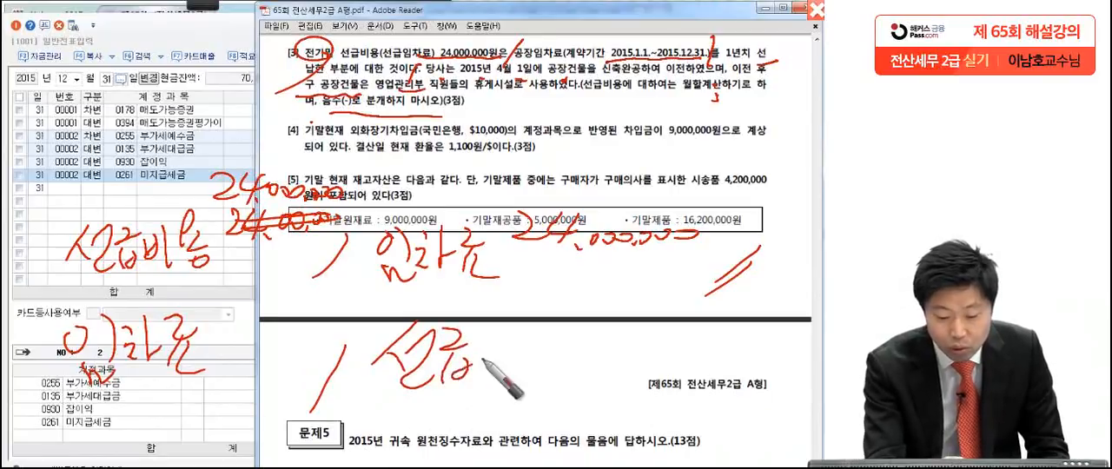
{"action": "left_click_drag", "start_coordinate": [44, 280], "coordinate": [212, 256]}
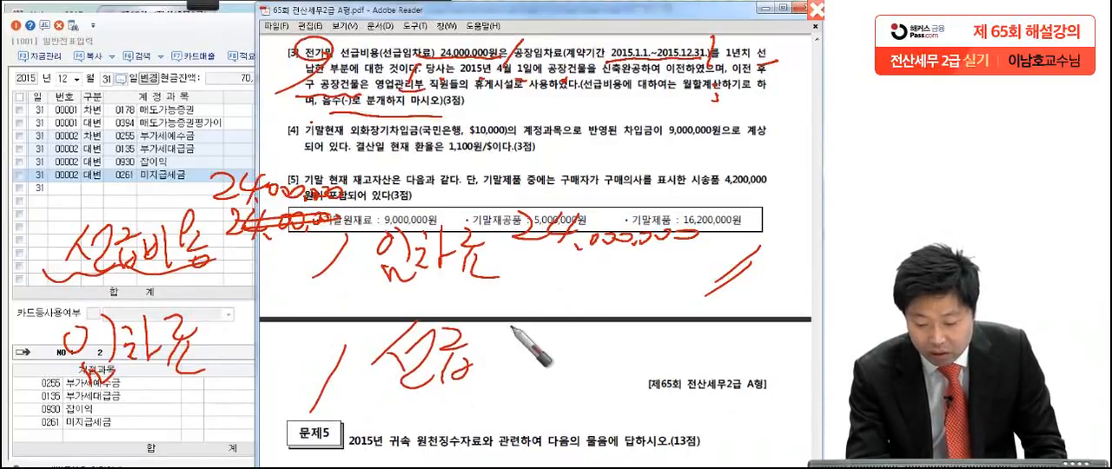
{"action": "mouse_move", "coordinate": [484, 341]}
{"action": "left_mouse_down"}
{"action": "mouse_move", "coordinate": [499, 383]}
{"action": "mouse_move", "coordinate": [530, 331]}
{"action": "mouse_move", "coordinate": [556, 348]}
{"action": "mouse_move", "coordinate": [551, 382]}
{"action": "left_mouse_up"}
{"action": "mouse_move", "coordinate": [636, 340]}
{"action": "left_mouse_down"}
{"action": "mouse_move", "coordinate": [608, 348]}
{"action": "mouse_move", "coordinate": [800, 342]}
{"action": "left_mouse_up"}
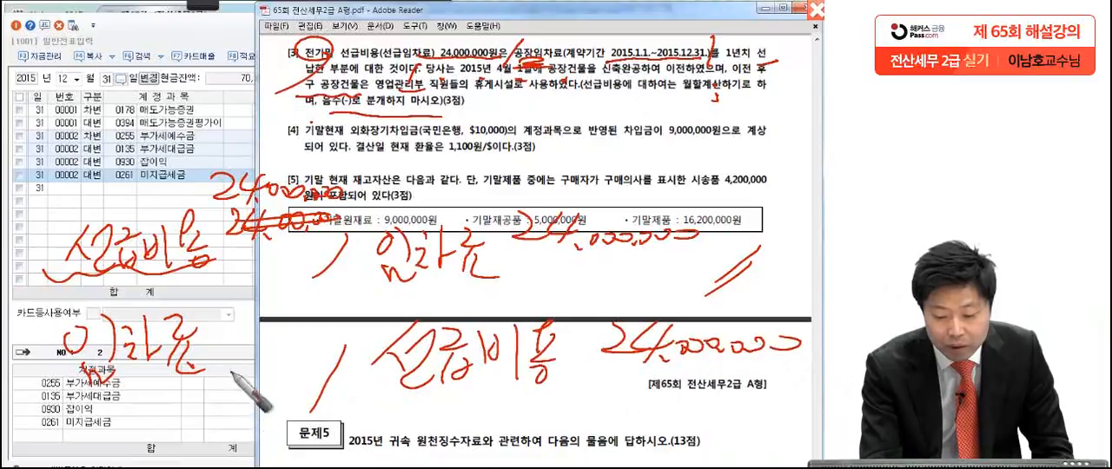
{"action": "mouse_move", "coordinate": [219, 346]}
{"action": "left_mouse_down"}
{"action": "mouse_move", "coordinate": [226, 369]}
{"action": "mouse_move", "coordinate": [237, 341]}
{"action": "mouse_move", "coordinate": [248, 347]}
{"action": "mouse_move", "coordinate": [280, 322]}
{"action": "mouse_move", "coordinate": [369, 314]}
{"action": "mouse_move", "coordinate": [405, 297]}
{"action": "left_mouse_up"}
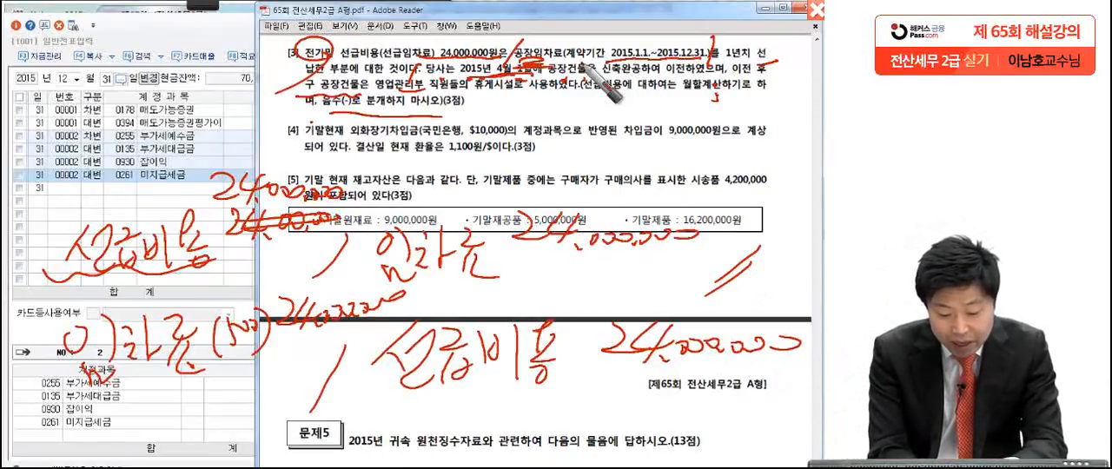
Step: Underline the handwritten 임차료 line, circle its (500) code and write a second account 임차료(800) beneath it
{"action": "left_click_drag", "start_coordinate": [80, 396], "coordinate": [231, 363]}
{"action": "left_click_drag", "start_coordinate": [96, 409], "coordinate": [229, 373]}
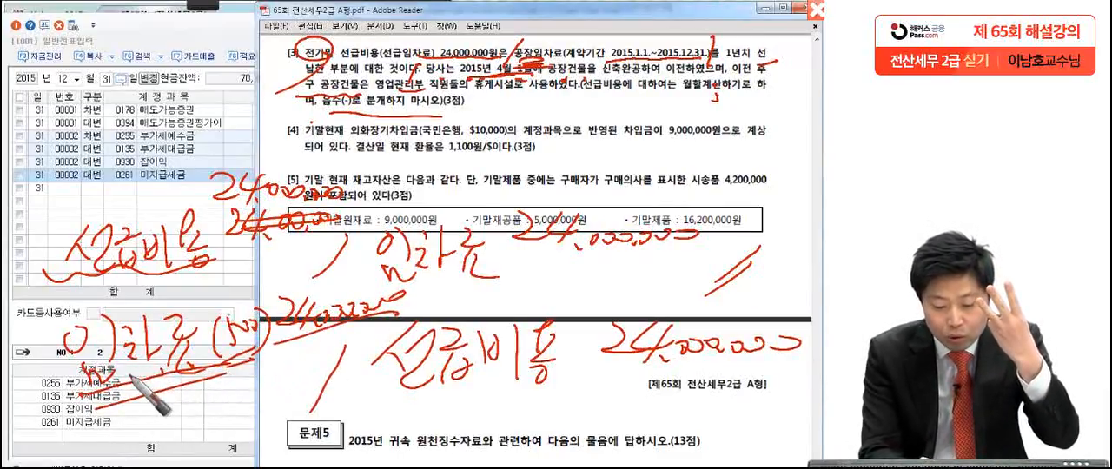
{"action": "left_click_drag", "start_coordinate": [260, 318], "coordinate": [205, 351]}
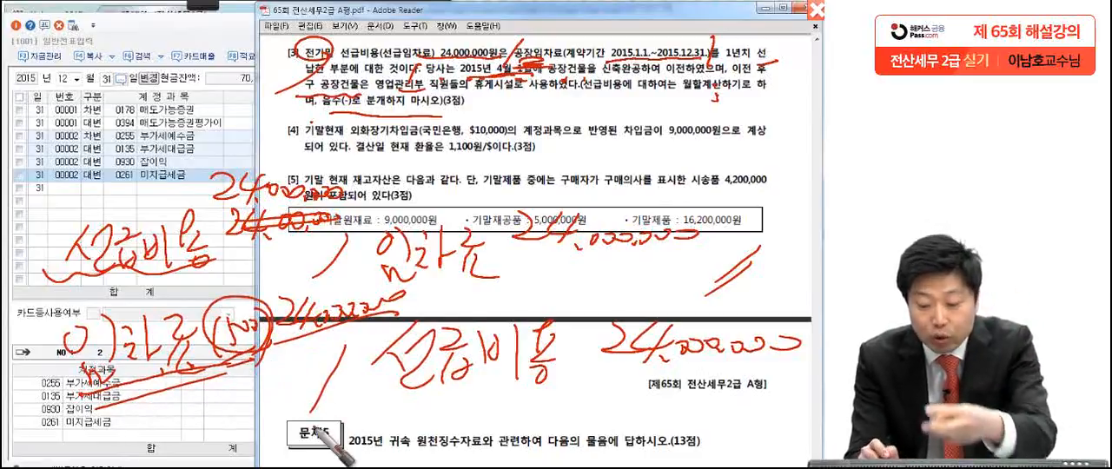
{"action": "mouse_move", "coordinate": [83, 421]}
{"action": "left_mouse_down"}
{"action": "mouse_move", "coordinate": [76, 439]}
{"action": "mouse_move", "coordinate": [113, 409]}
{"action": "mouse_move", "coordinate": [171, 435]}
{"action": "mouse_move", "coordinate": [200, 402]}
{"action": "mouse_move", "coordinate": [200, 429]}
{"action": "mouse_move", "coordinate": [209, 396]}
{"action": "mouse_move", "coordinate": [234, 409]}
{"action": "mouse_move", "coordinate": [318, 379]}
{"action": "left_mouse_up"}
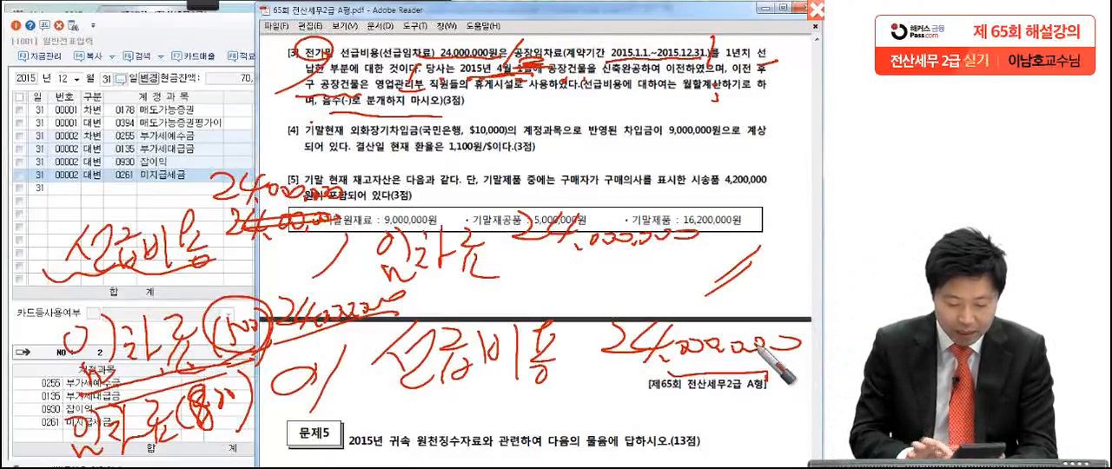
Step: Strike out the handwritten 임차료(500) amount, write 6,000,000 above it and 18,000,000 for 임차료(800), and underline the split
{"action": "left_click_drag", "start_coordinate": [300, 304], "coordinate": [400, 306]}
{"action": "left_click_drag", "start_coordinate": [289, 263], "coordinate": [278, 285]}
{"action": "left_click_drag", "start_coordinate": [298, 281], "coordinate": [310, 276]}
{"action": "left_click_drag", "start_coordinate": [320, 273], "coordinate": [400, 276]}
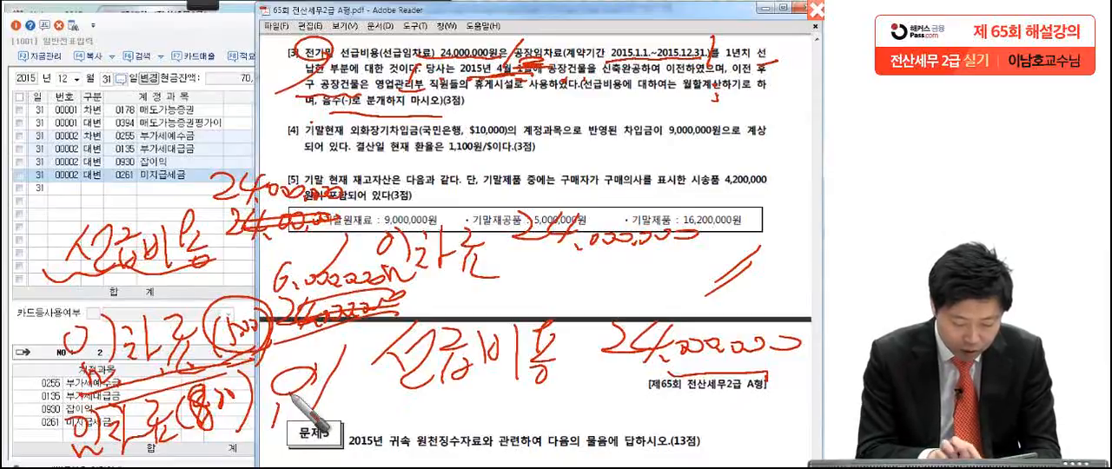
{"action": "mouse_move", "coordinate": [297, 402]}
{"action": "left_mouse_down"}
{"action": "mouse_move", "coordinate": [283, 428]}
{"action": "mouse_move", "coordinate": [296, 431]}
{"action": "left_mouse_up"}
{"action": "left_click_drag", "start_coordinate": [308, 420], "coordinate": [320, 422]}
{"action": "left_click_drag", "start_coordinate": [329, 420], "coordinate": [395, 422]}
{"action": "left_click_drag", "start_coordinate": [83, 460], "coordinate": [393, 436]}
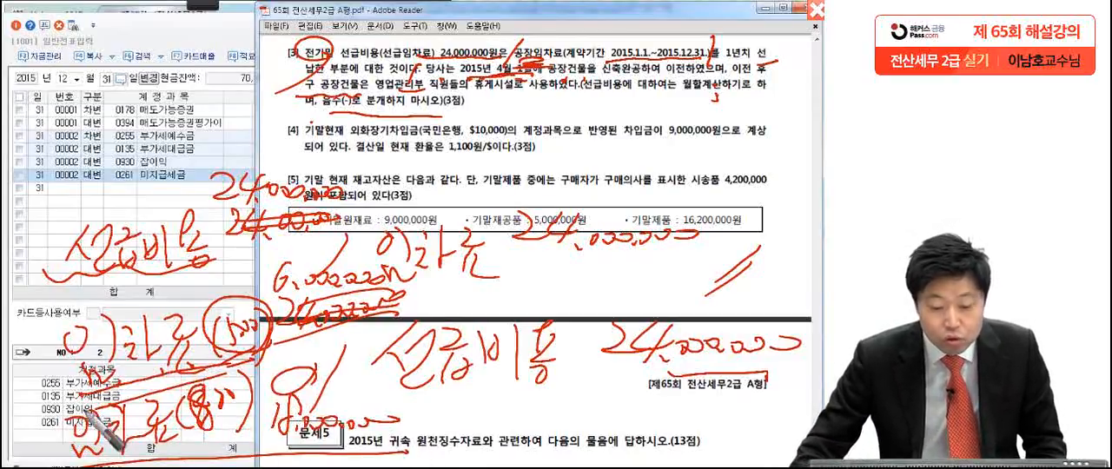
Step: Clear the pen markings and add a credit (대변) line of 24,000,000 to account 0133 선급비용 on December 31
{"action": "key", "text": "Escape"}
{"action": "left_click", "coordinate": [119, 207]}
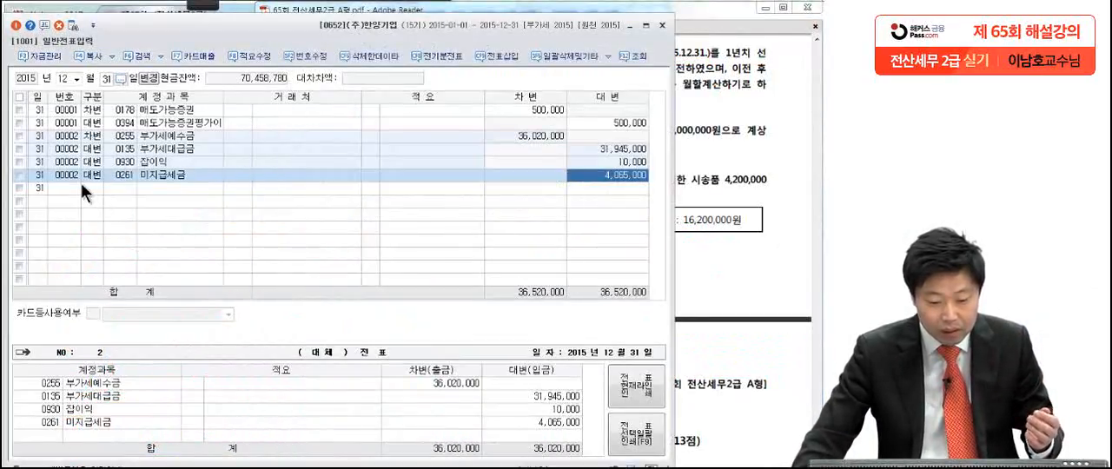
{"action": "left_click", "coordinate": [90, 189]}
{"action": "type", "text": "선급비"}
{"action": "key", "text": "Return"}
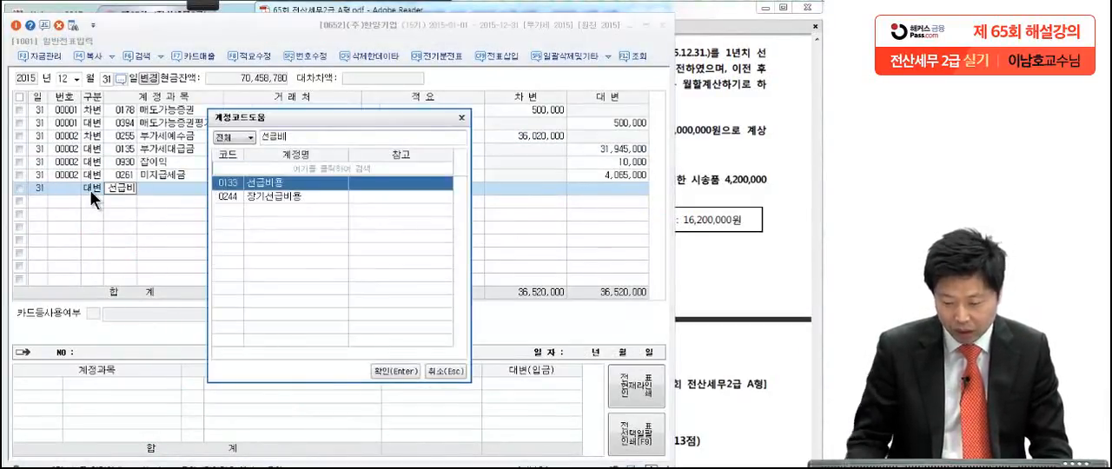
{"action": "key", "text": "Return"}
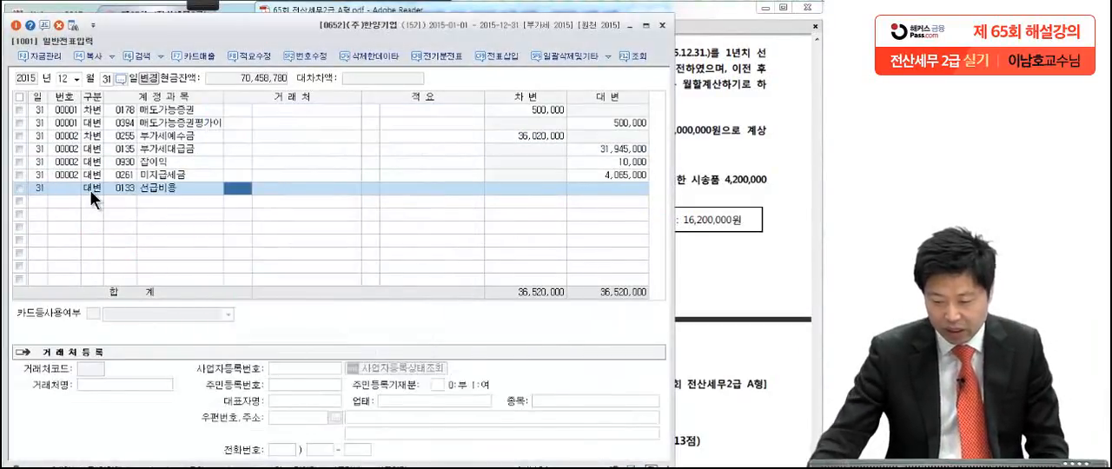
{"action": "left_click", "coordinate": [592, 194]}
{"action": "type", "text": "24,000,00"}
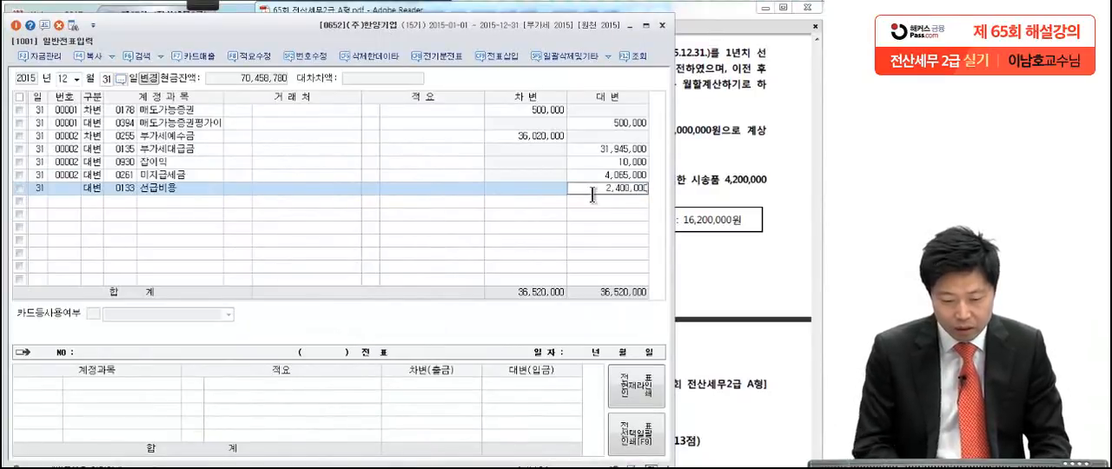
{"action": "type", "text": "0"}
{"action": "key", "text": "Return"}
Step: Add a debit (차변) line to the manufacturing-cost account 0519 임차료 with an amount of 6,000,000
{"action": "type", "text": "3임차"}
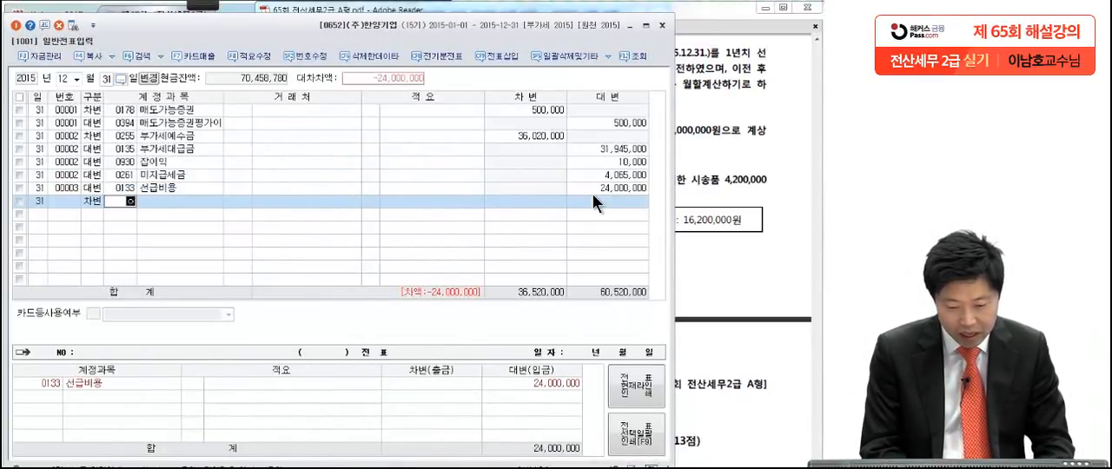
{"action": "key", "text": "Return"}
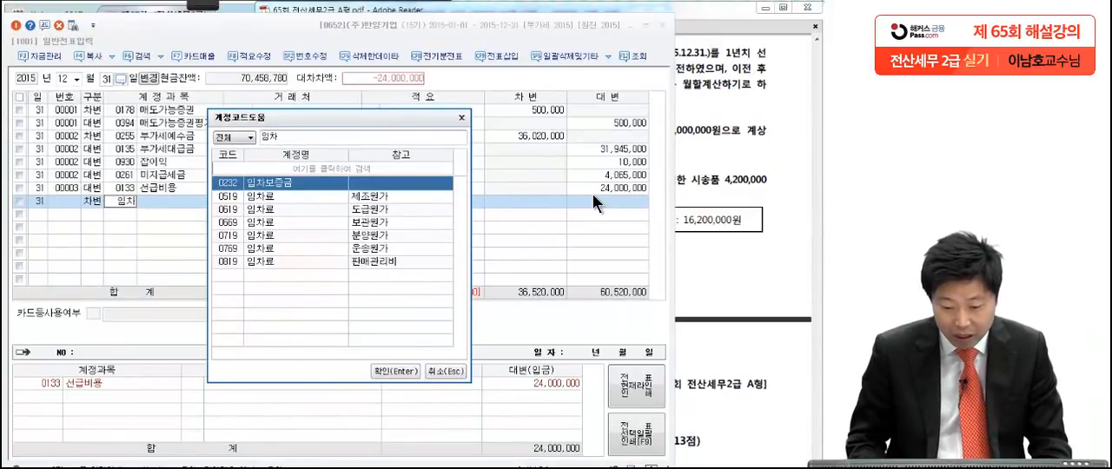
{"action": "key", "text": "Down"}
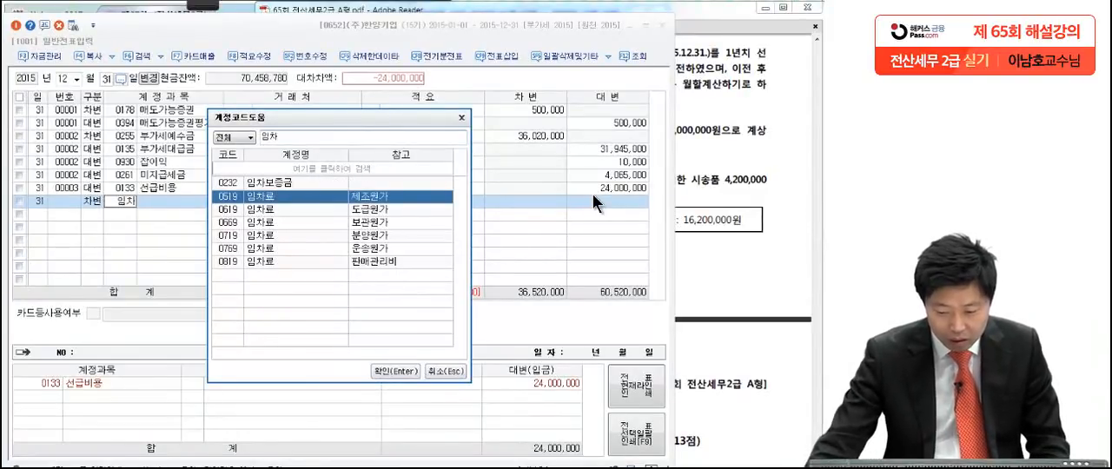
{"action": "key", "text": "Return"}
{"action": "key", "text": "Return"}
{"action": "key", "text": "Return"}
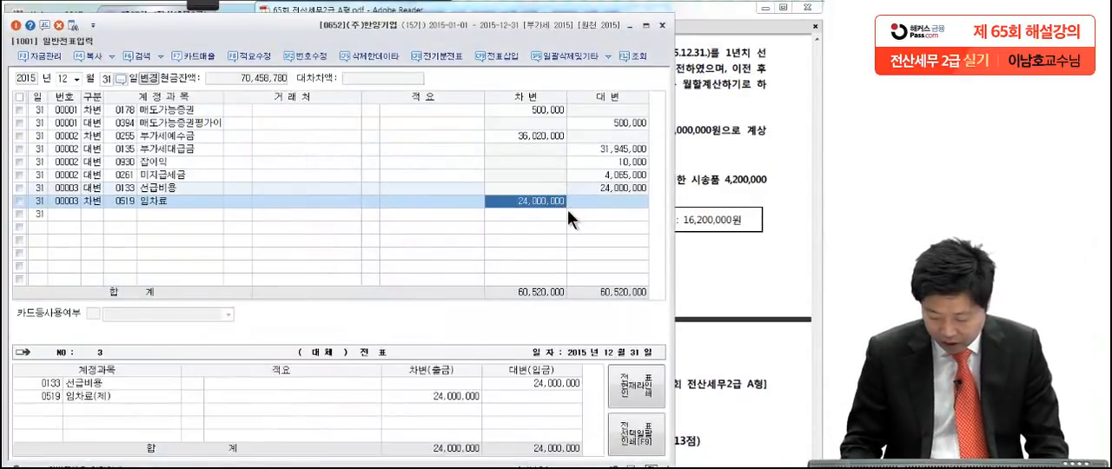
{"action": "type", "text": "65,"}
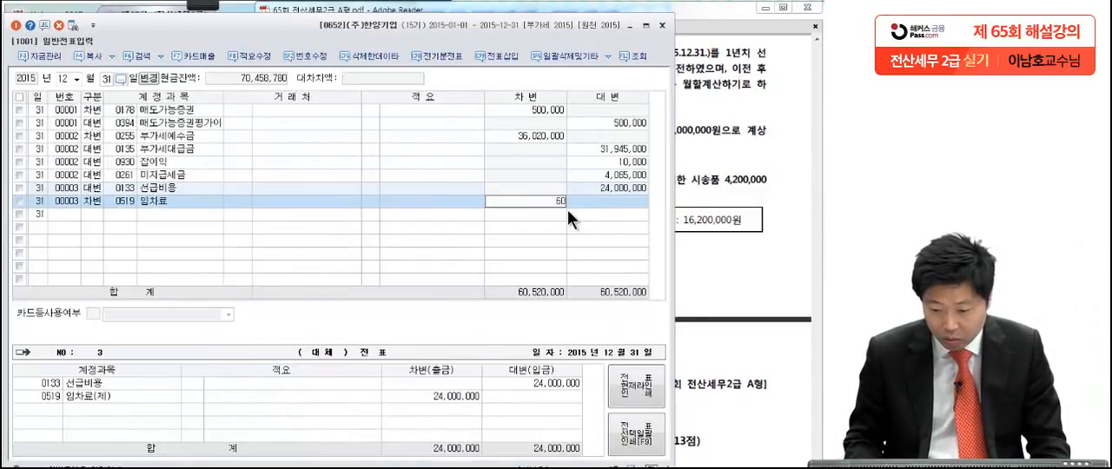
{"action": "type", "text": "000"}
{"action": "key", "text": "Return"}
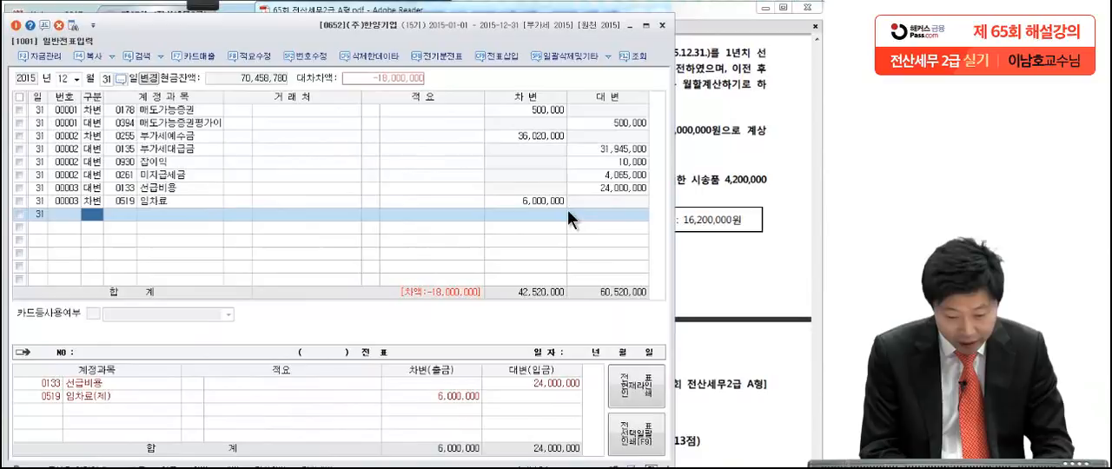
Step: Add a debit (차변) line of 18,000,000 to the selling and administrative (판매관리비) account 0819 임차료
{"action": "type", "text": "3"}
{"action": "key", "text": "Return"}
{"action": "type", "text": "임차"}
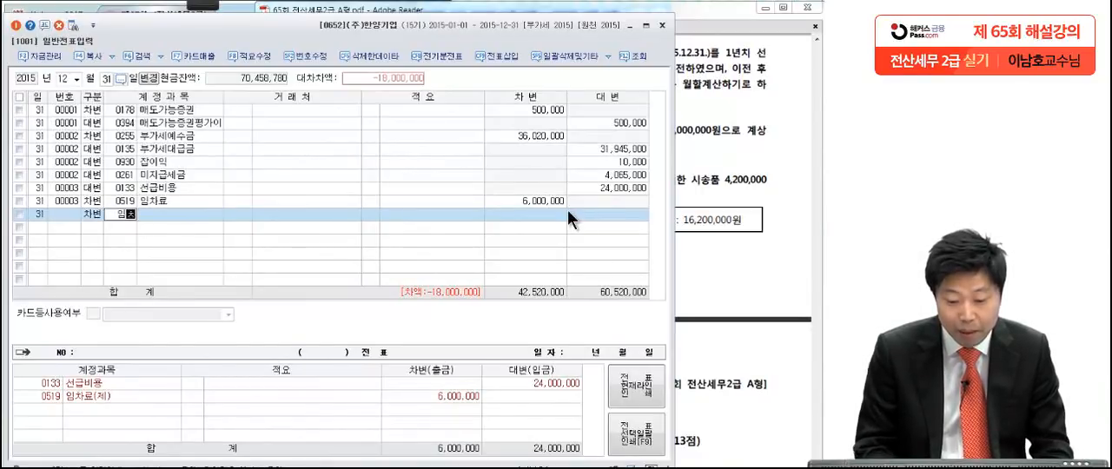
{"action": "key", "text": "Return"}
{"action": "key", "text": "Down"}
{"action": "key", "text": "Down"}
{"action": "key", "text": "Down"}
{"action": "key", "text": "Down"}
{"action": "key", "text": "Down"}
{"action": "key", "text": "Down"}
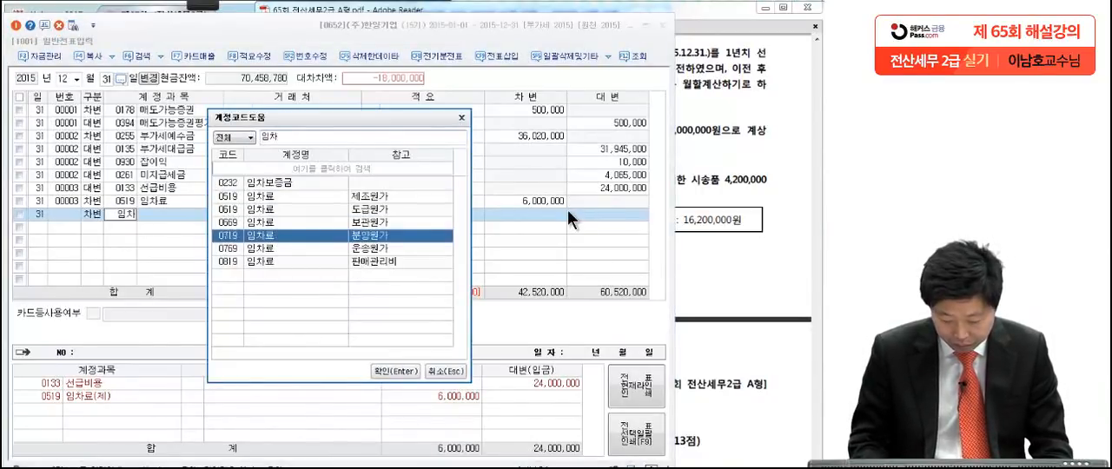
{"action": "key", "text": "Return"}
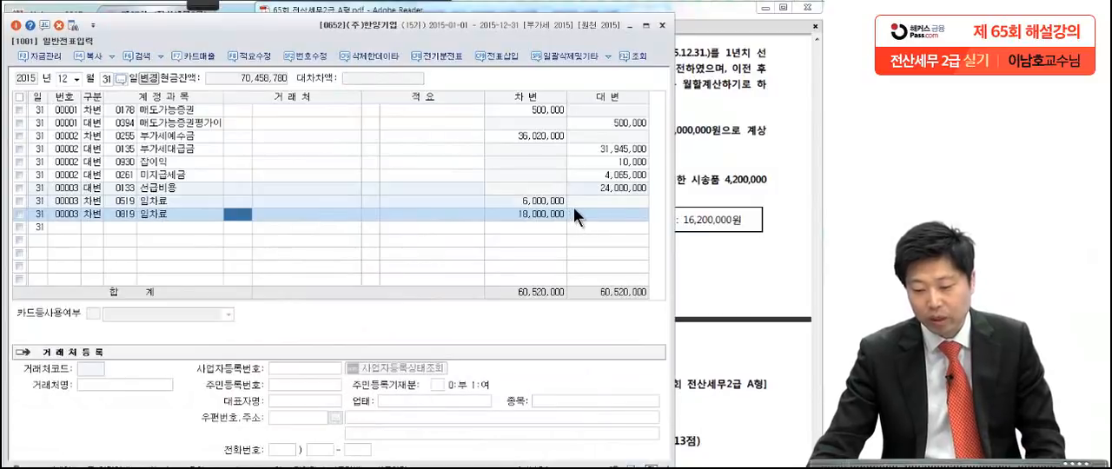
{"action": "key", "text": "Return"}
{"action": "key", "text": "Return"}
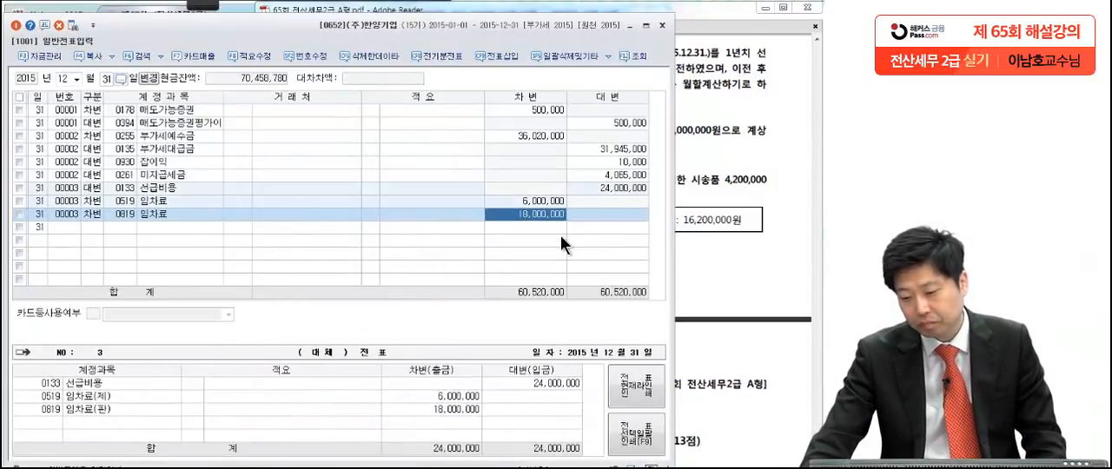
Step: Bring up question [4] in the exam PDF and pen-mark $10,000, the 9,000,000원 차입금, 결산일 and the 1,100원 exchange rate
{"action": "left_click", "coordinate": [717, 225]}
{"action": "scroll", "coordinate": [717, 225], "scroll_direction": "down", "scroll_amount": 2}
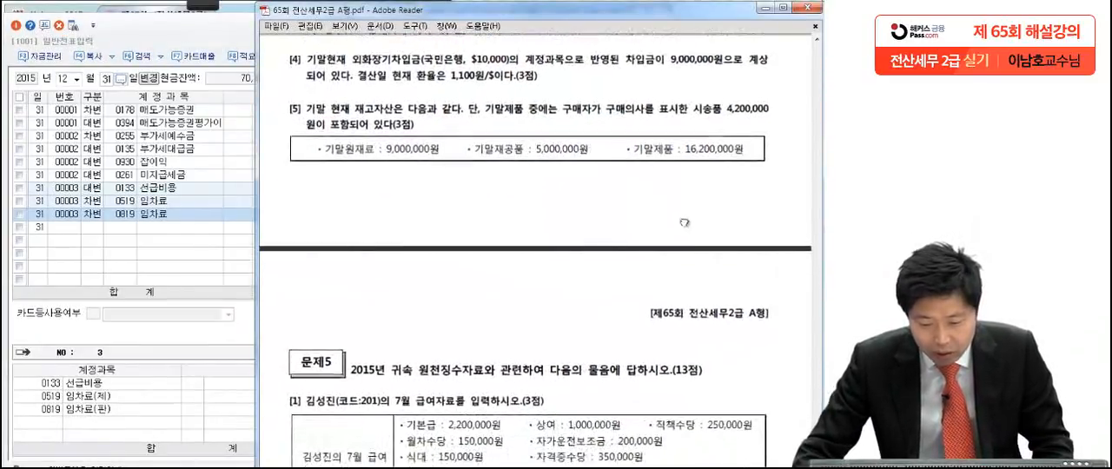
{"action": "mouse_move", "coordinate": [198, 10]}
{"action": "left_click", "coordinate": [16, 17]}
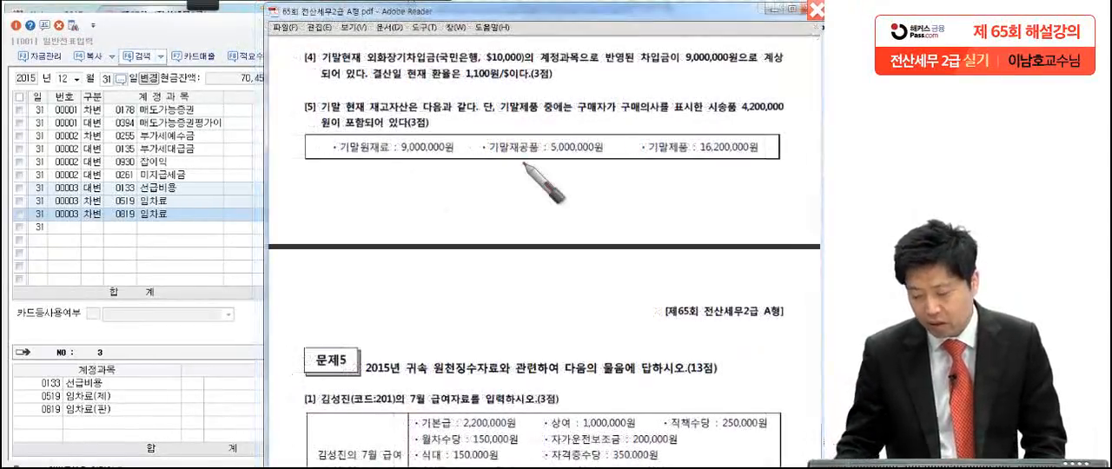
{"action": "left_click", "coordinate": [517, 67]}
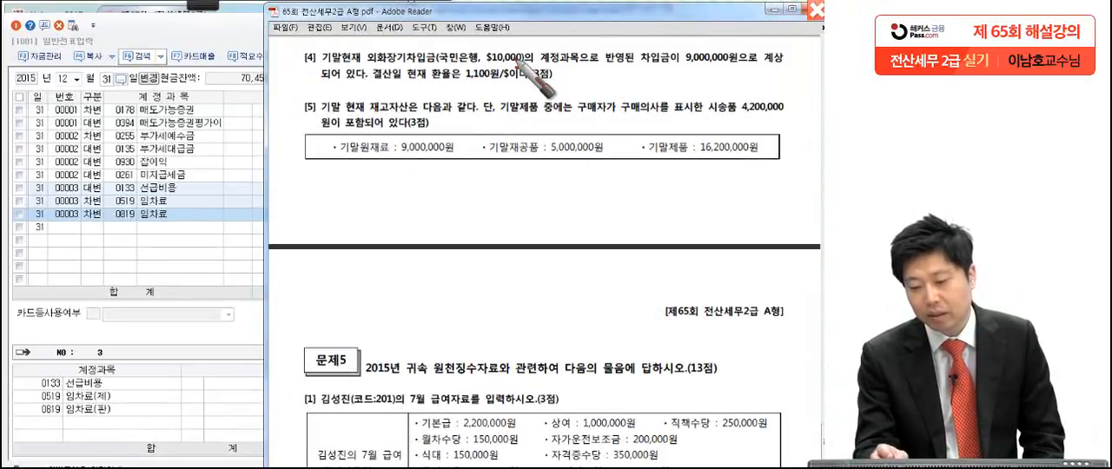
{"action": "left_click", "coordinate": [664, 72]}
{"action": "left_click_drag", "start_coordinate": [749, 69], "coordinate": [669, 66]}
{"action": "left_click", "coordinate": [375, 89]}
{"action": "left_click_drag", "start_coordinate": [468, 89], "coordinate": [494, 82]}
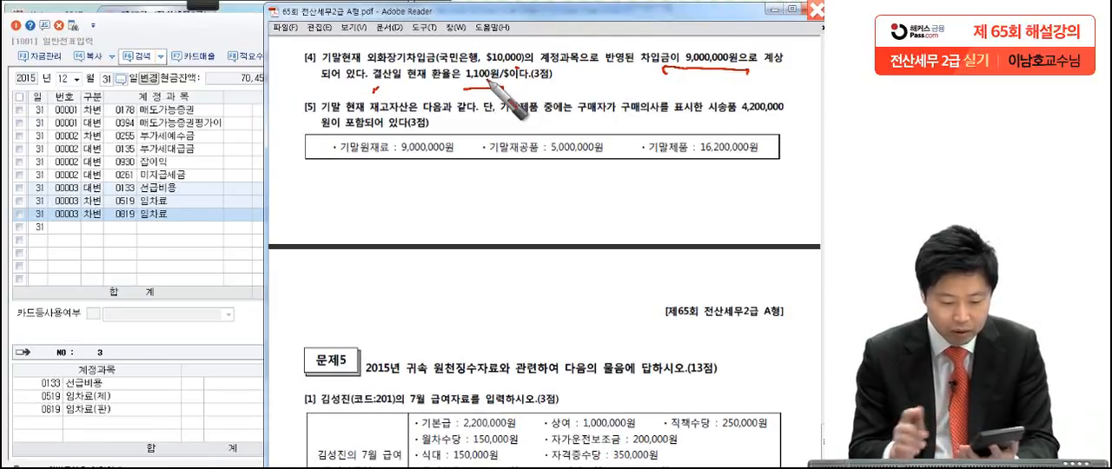
Step: Handwrite the valuation 11,000,000 − 9,000,000 = (+)2,000,000 and circle 외화장기차입금 in question [4]
{"action": "left_click_drag", "start_coordinate": [296, 180], "coordinate": [290, 194]}
{"action": "mouse_move", "coordinate": [312, 194]}
{"action": "left_mouse_down"}
{"action": "mouse_move", "coordinate": [383, 182]}
{"action": "mouse_move", "coordinate": [417, 196]}
{"action": "mouse_move", "coordinate": [532, 200]}
{"action": "left_mouse_up"}
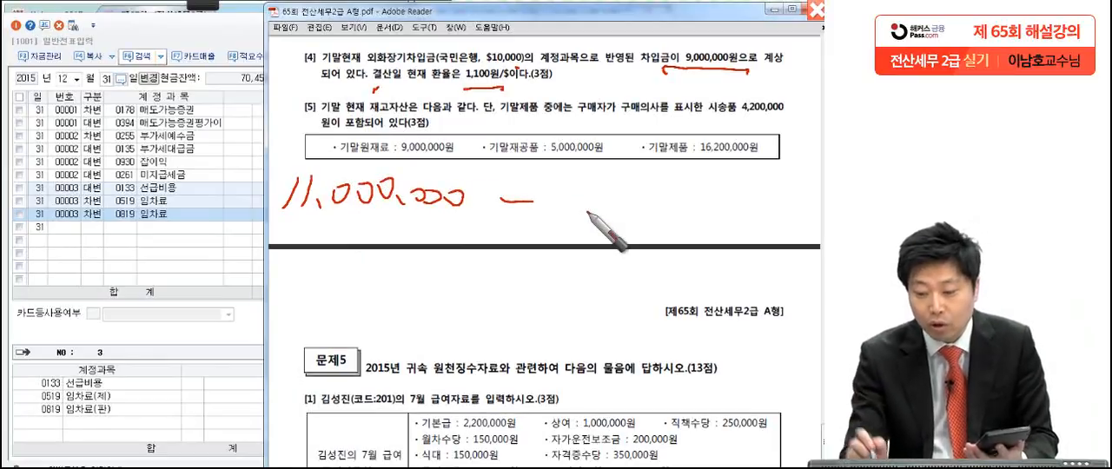
{"action": "mouse_move", "coordinate": [581, 172]}
{"action": "left_mouse_down"}
{"action": "mouse_move", "coordinate": [544, 224]}
{"action": "mouse_move", "coordinate": [624, 208]}
{"action": "mouse_move", "coordinate": [733, 211]}
{"action": "left_mouse_up"}
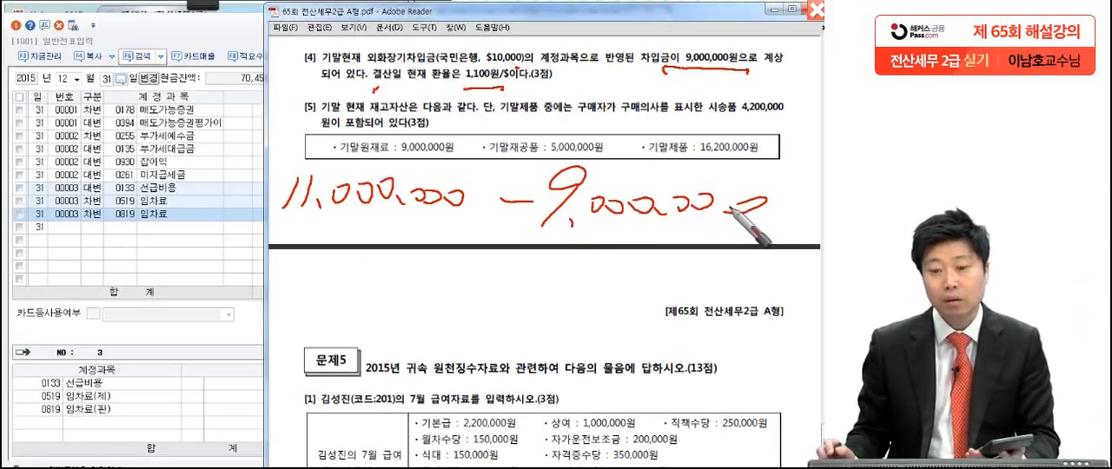
{"action": "left_click_drag", "start_coordinate": [333, 274], "coordinate": [358, 273]}
{"action": "mouse_move", "coordinate": [334, 284]}
{"action": "left_mouse_down"}
{"action": "mouse_move", "coordinate": [359, 281]}
{"action": "mouse_move", "coordinate": [389, 304]}
{"action": "left_mouse_up"}
{"action": "mouse_move", "coordinate": [408, 271]}
{"action": "left_mouse_down"}
{"action": "mouse_move", "coordinate": [427, 270]}
{"action": "mouse_move", "coordinate": [422, 302]}
{"action": "left_mouse_up"}
{"action": "mouse_move", "coordinate": [439, 264]}
{"action": "left_mouse_down"}
{"action": "mouse_move", "coordinate": [443, 304]}
{"action": "mouse_move", "coordinate": [495, 304]}
{"action": "left_mouse_up"}
{"action": "left_click_drag", "start_coordinate": [515, 280], "coordinate": [653, 287]}
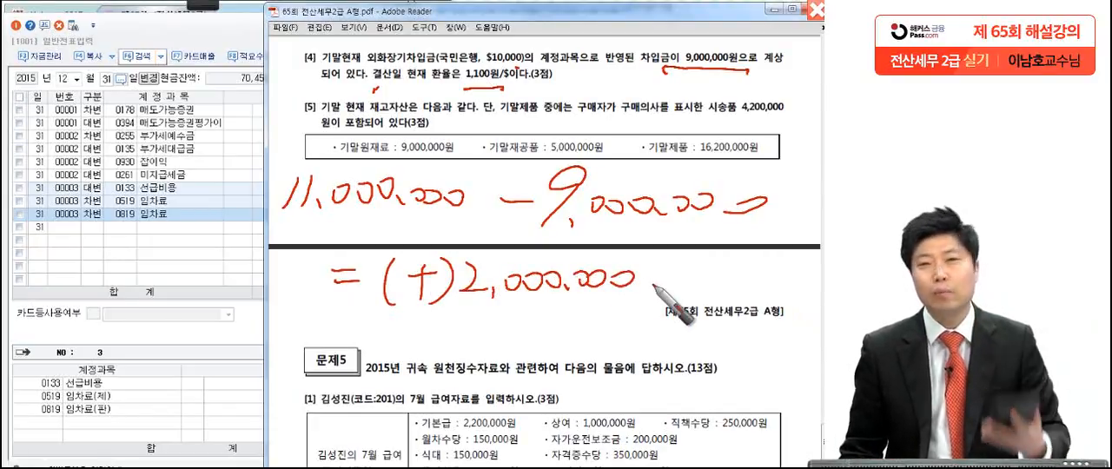
{"action": "mouse_move", "coordinate": [448, 54]}
{"action": "left_mouse_down"}
{"action": "mouse_move", "coordinate": [370, 62]}
{"action": "mouse_move", "coordinate": [393, 97]}
{"action": "left_mouse_up"}
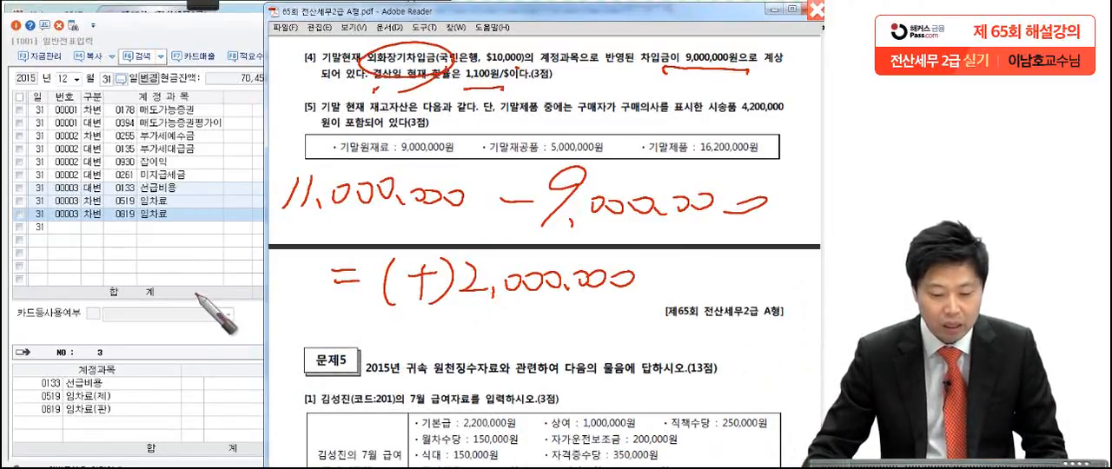
Step: Start a new credit (대변) line in the December 31 journal for account 0305 외화장기차입금
{"action": "key", "text": "Escape"}
{"action": "left_click", "coordinate": [96, 229]}
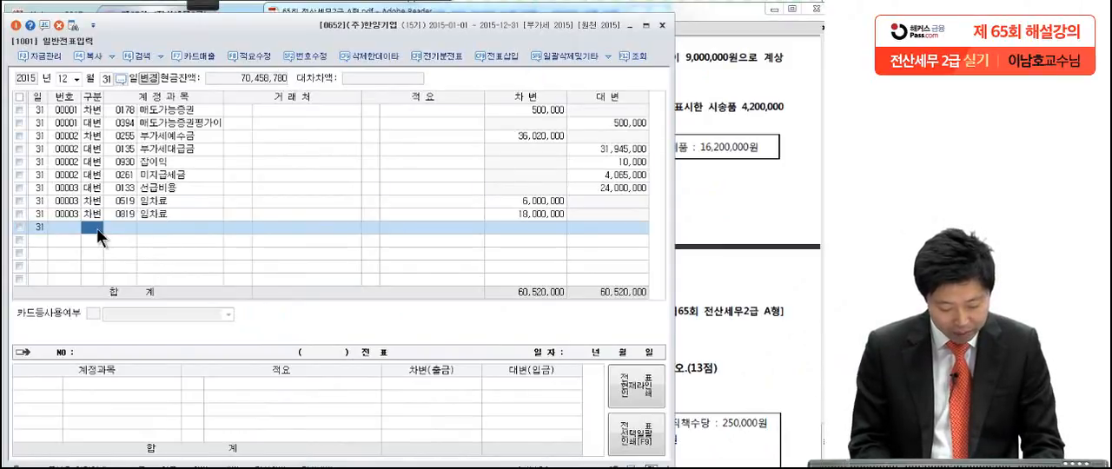
{"action": "type", "text": "4"}
{"action": "key", "text": "Return"}
{"action": "type", "text": "외환"}
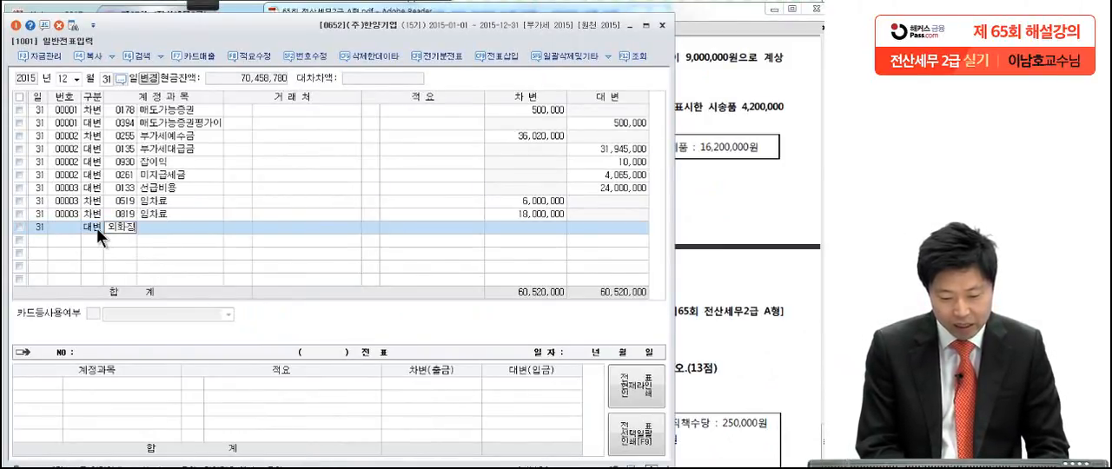
{"action": "key", "text": "Return"}
{"action": "key", "text": "Return"}
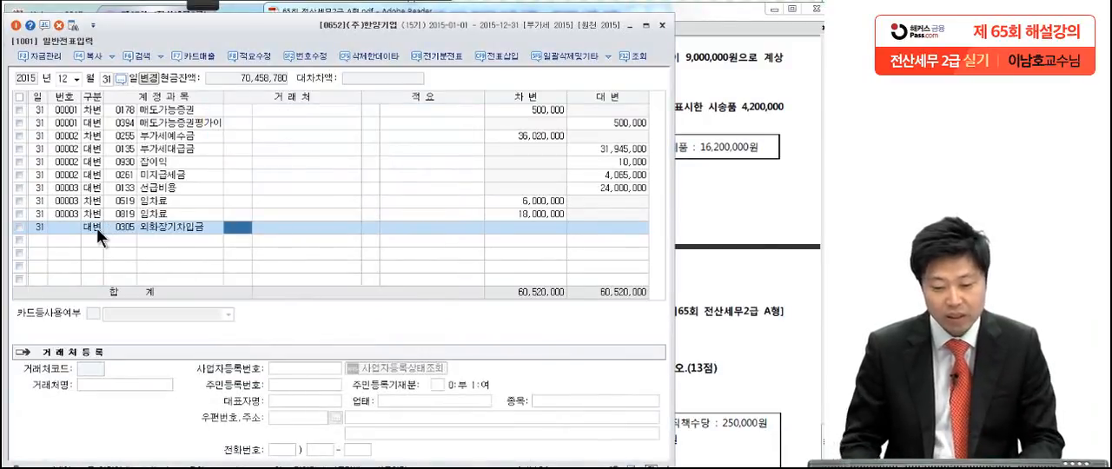
Step: Assign 국민은행 as the counterparty of the 외화장기차입금 credit line and enter an amount of 2,000,000
{"action": "type", "text": "국민"}
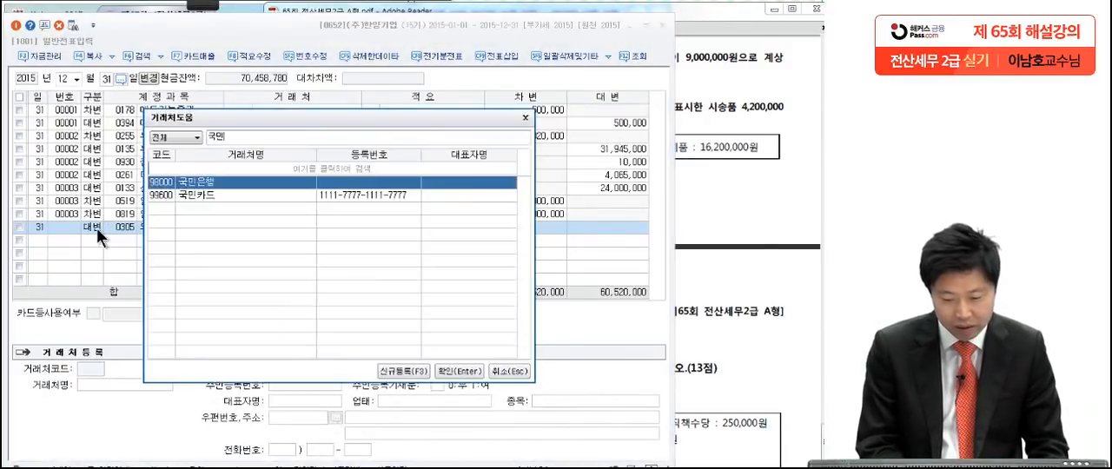
{"action": "key", "text": "Return"}
{"action": "key", "text": "Return"}
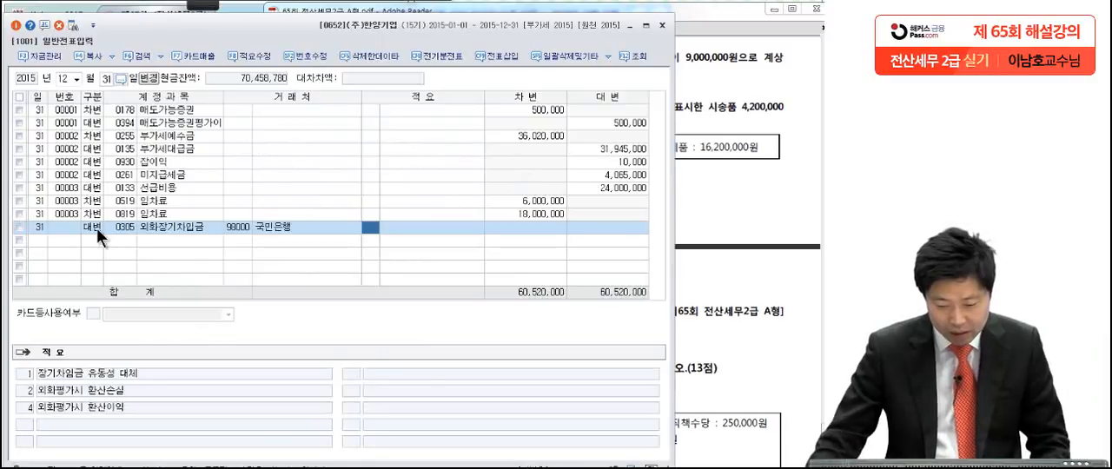
{"action": "key", "text": "Return"}
{"action": "type", "text": "2"}
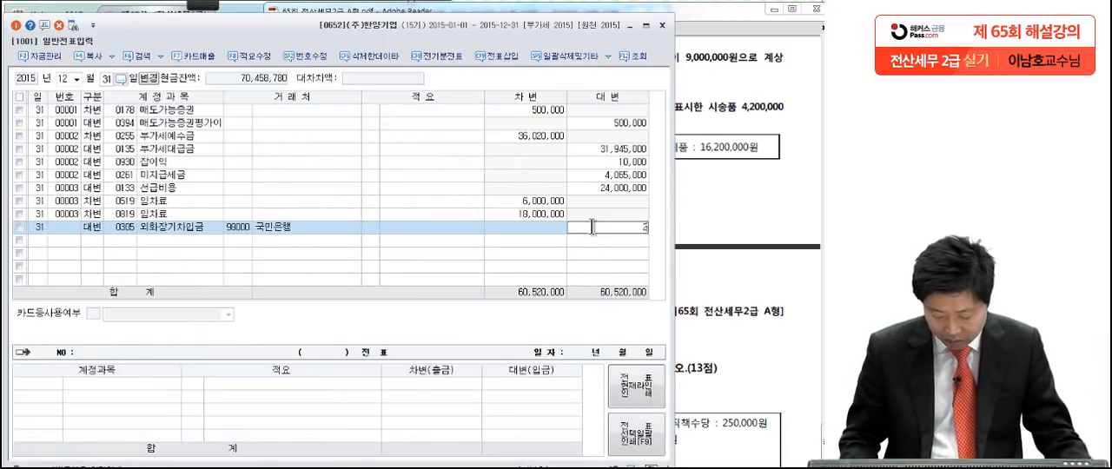
{"action": "type", "text": ",000,000"}
Step: Add a debit (차변) line to account 0955 외화환산손실 with an amount of 2,000,000
{"action": "key", "text": "Return"}
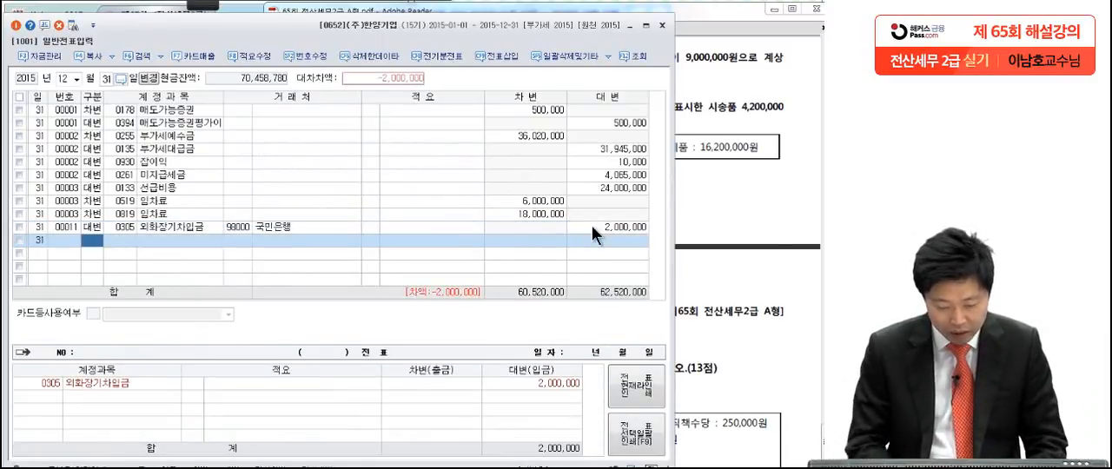
{"action": "type", "text": "3"}
{"action": "key", "text": "Return"}
{"action": "type", "text": "외화장"}
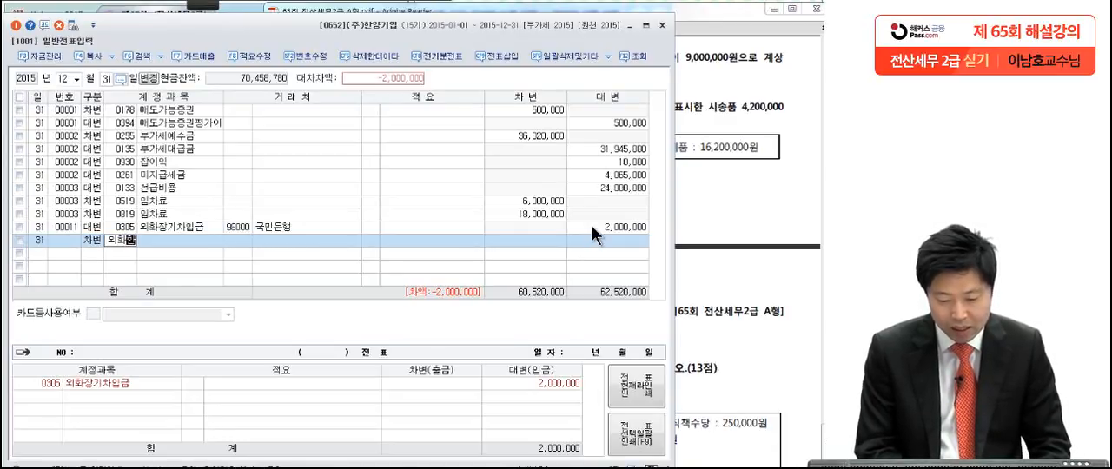
{"action": "key", "text": "Return"}
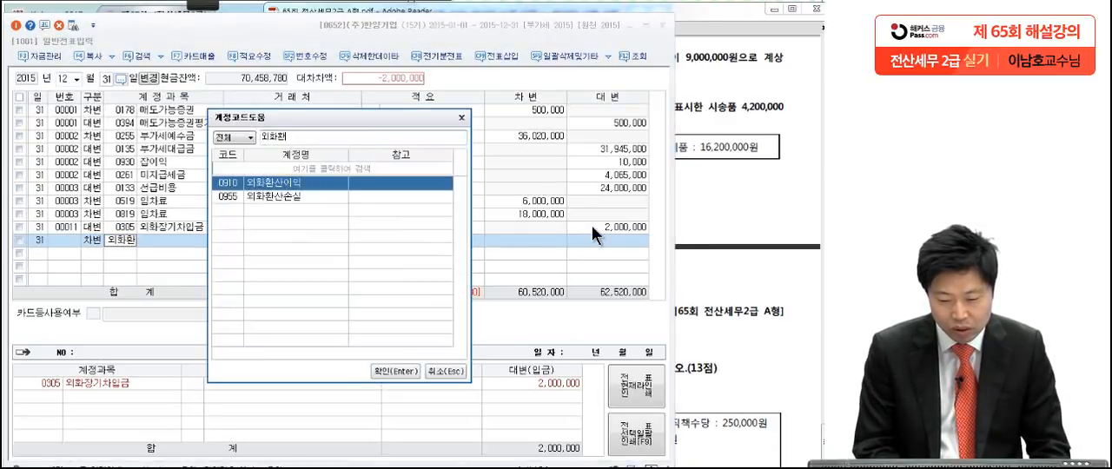
{"action": "left_click", "coordinate": [317, 198]}
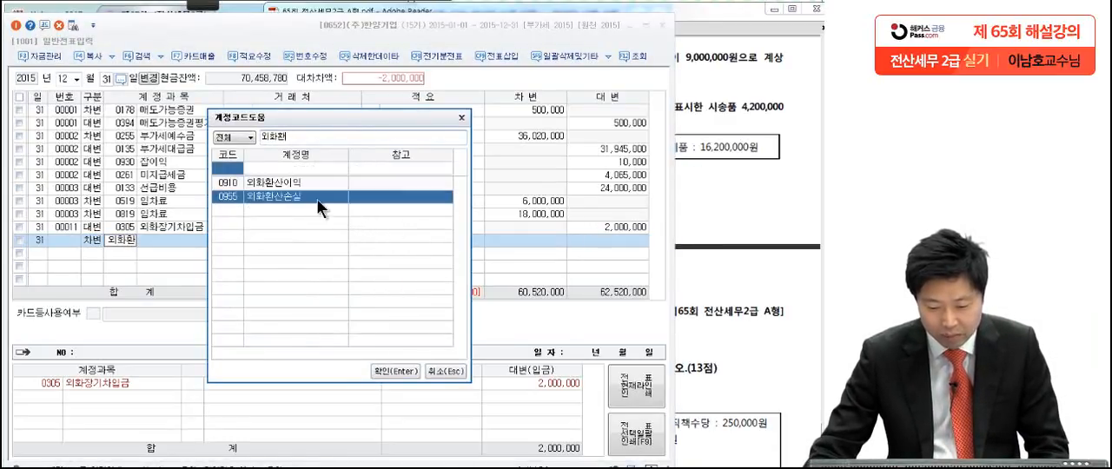
{"action": "key", "text": "Return"}
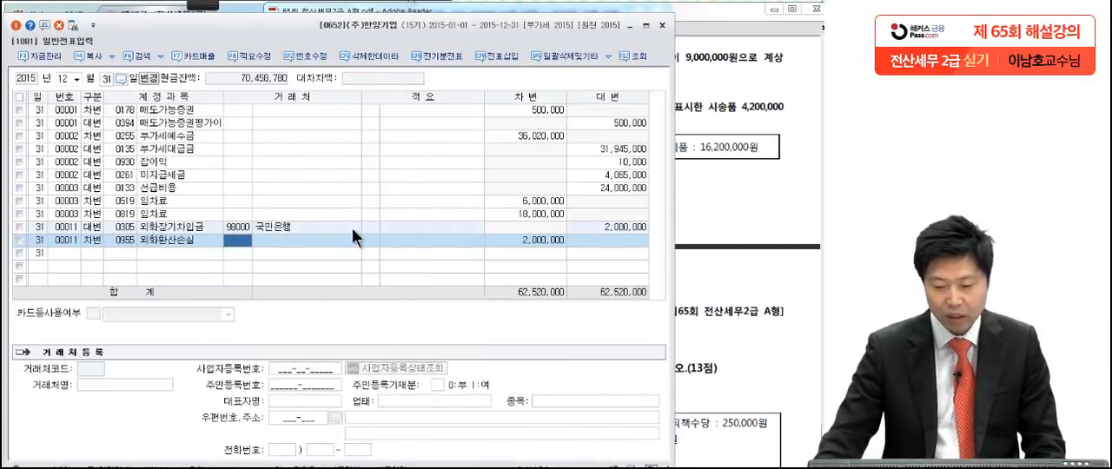
{"action": "left_click", "coordinate": [530, 241]}
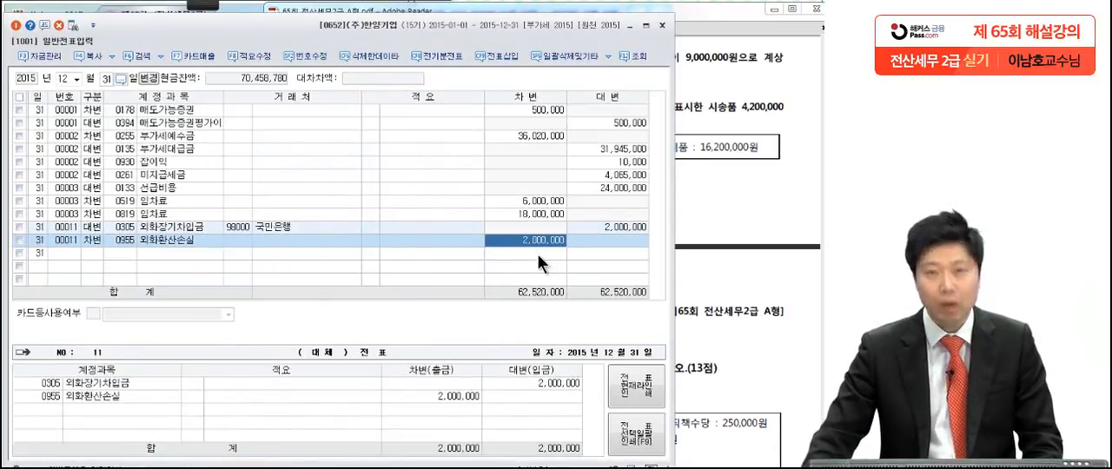
Step: Bring up question [5] in the exam PDF, pen-mark the three ending inventory amounts and circle 기말제품
{"action": "left_click", "coordinate": [757, 202]}
{"action": "scroll", "coordinate": [693, 339], "scroll_direction": "down", "scroll_amount": 3}
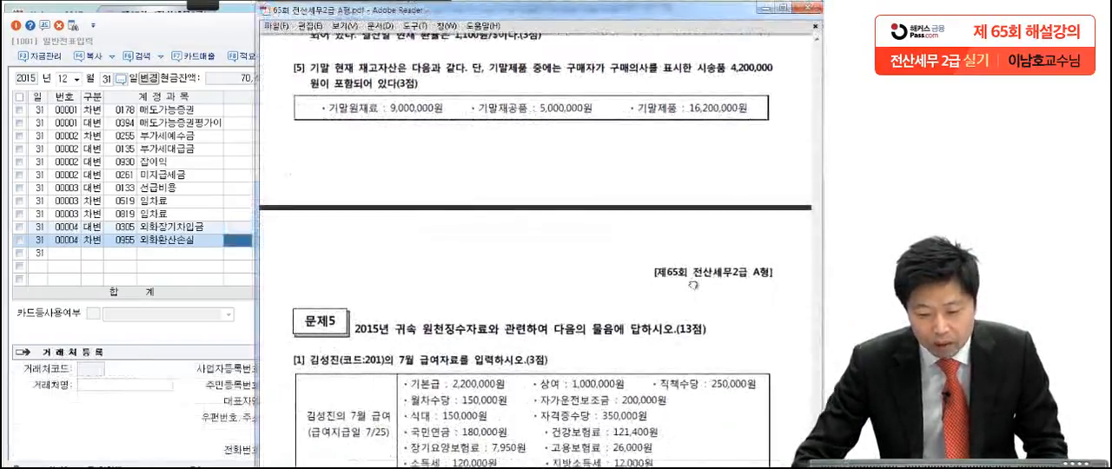
{"action": "left_click_drag", "start_coordinate": [693, 285], "coordinate": [696, 273]}
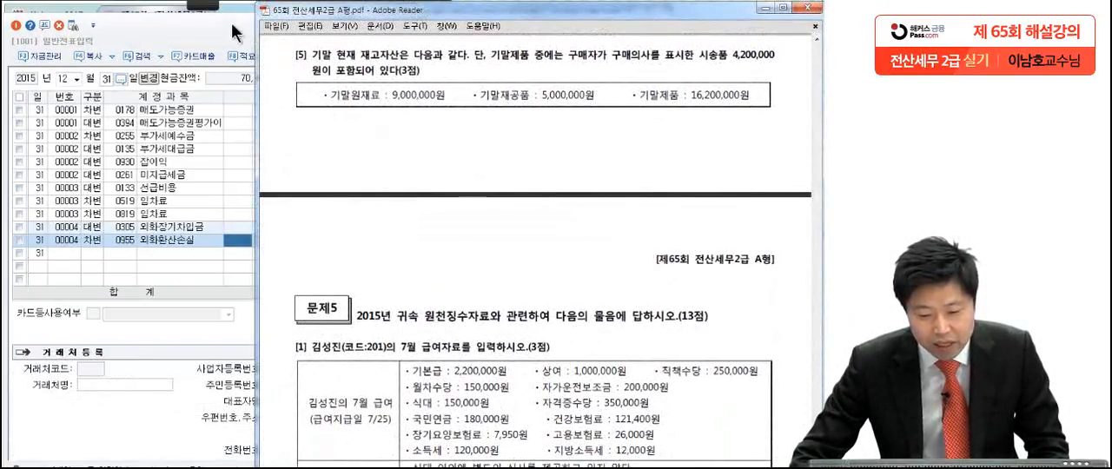
{"action": "left_click", "coordinate": [206, 6]}
{"action": "left_click", "coordinate": [51, 32]}
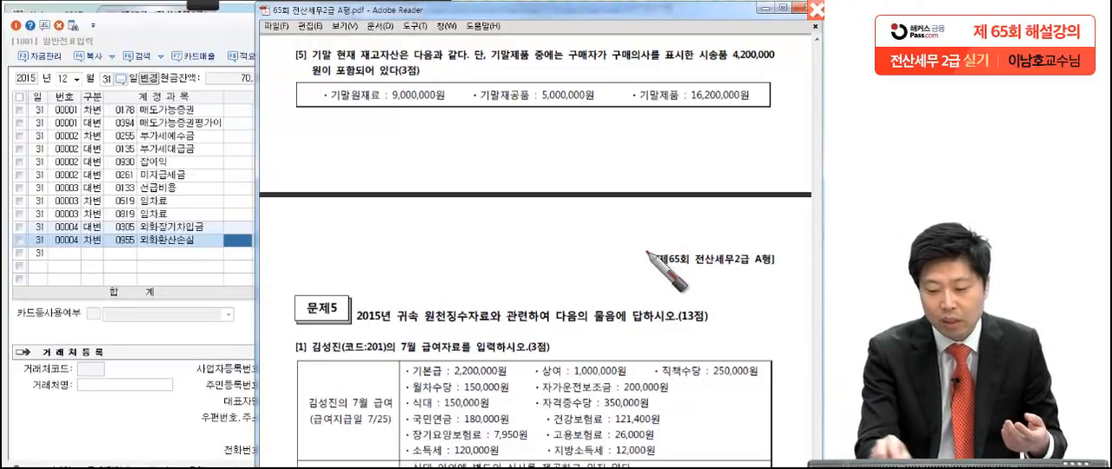
{"action": "left_click_drag", "start_coordinate": [449, 103], "coordinate": [451, 111]}
{"action": "left_click_drag", "start_coordinate": [606, 96], "coordinate": [607, 104]}
{"action": "left_click_drag", "start_coordinate": [744, 105], "coordinate": [749, 108]}
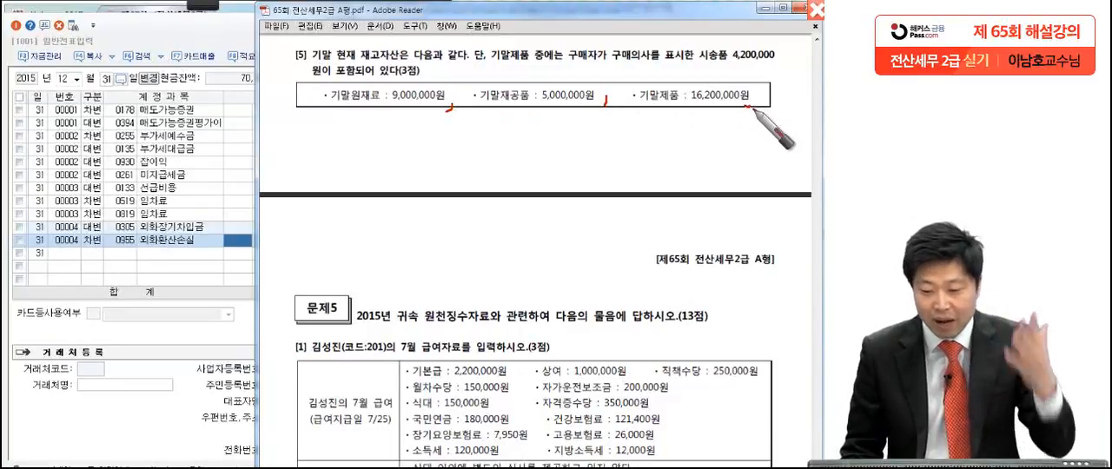
{"action": "mouse_move", "coordinate": [686, 70]}
{"action": "left_mouse_down"}
{"action": "mouse_move", "coordinate": [648, 122]}
{"action": "mouse_move", "coordinate": [693, 94]}
{"action": "mouse_move", "coordinate": [772, 109]}
{"action": "left_mouse_up"}
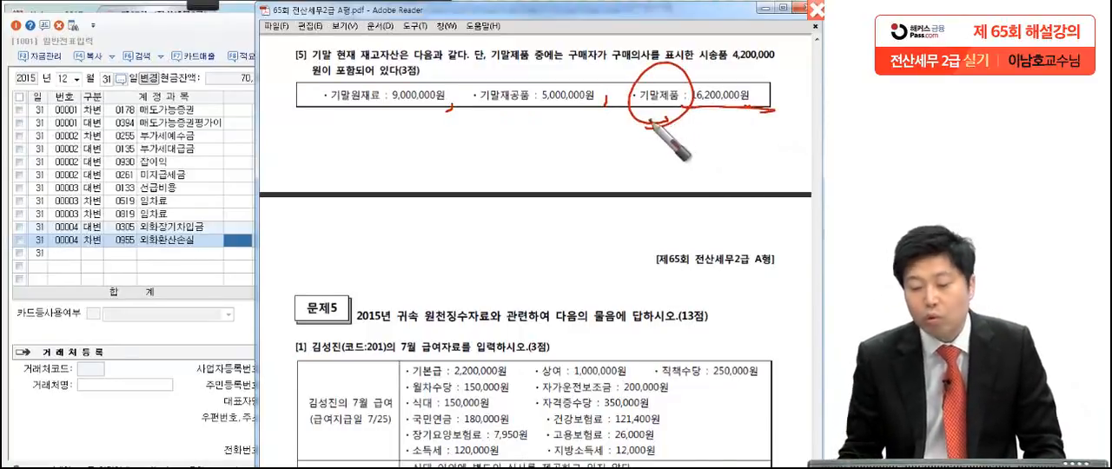
{"action": "left_click_drag", "start_coordinate": [650, 122], "coordinate": [785, 126]}
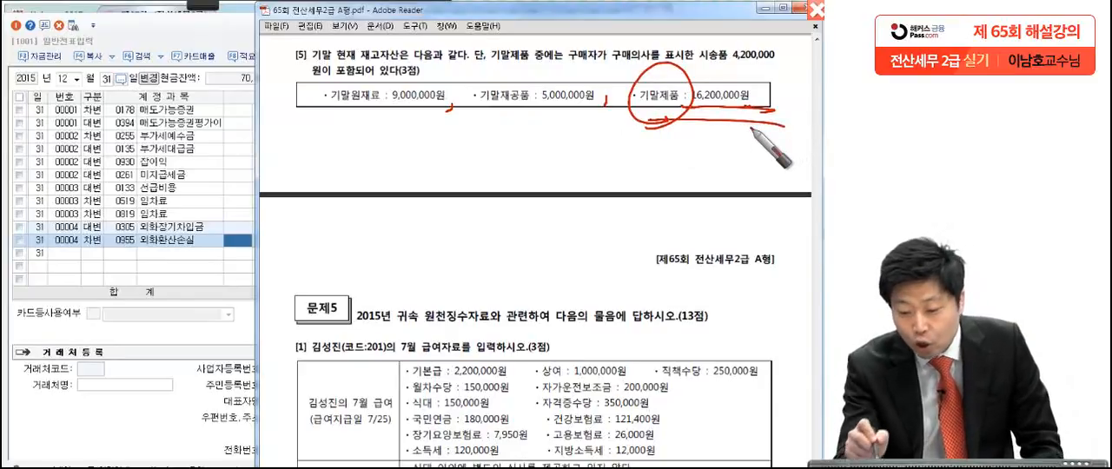
Step: Underline the 4,200,000원 시송품 condition in question [5], handwrite and circle 12,000,000 for 기말제품, and mark the other inventory amounts
{"action": "left_click_drag", "start_coordinate": [564, 62], "coordinate": [773, 61]}
{"action": "left_click_drag", "start_coordinate": [363, 80], "coordinate": [169, 94]}
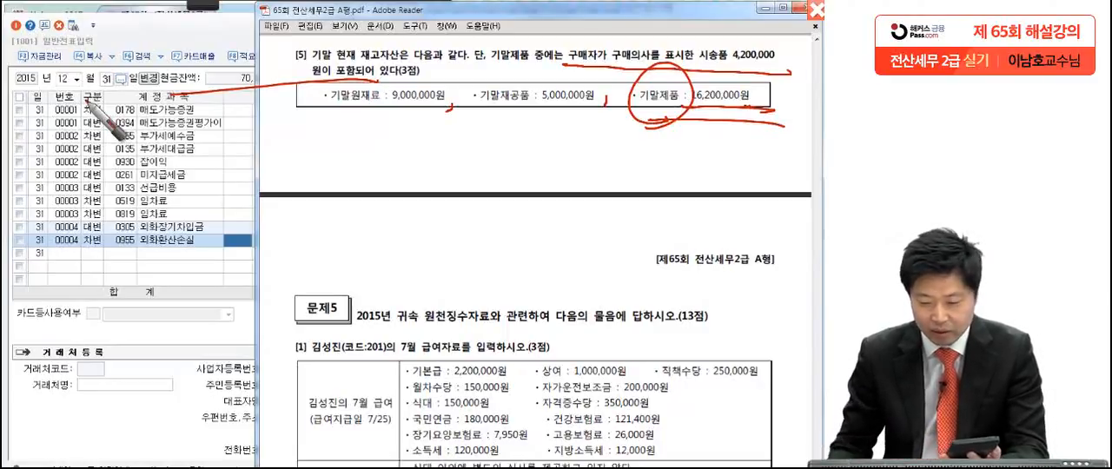
{"action": "mouse_move", "coordinate": [593, 122]}
{"action": "left_mouse_down"}
{"action": "mouse_move", "coordinate": [593, 158]}
{"action": "mouse_move", "coordinate": [745, 149]}
{"action": "mouse_move", "coordinate": [795, 174]}
{"action": "left_mouse_up"}
{"action": "left_click_drag", "start_coordinate": [806, 211], "coordinate": [786, 234]}
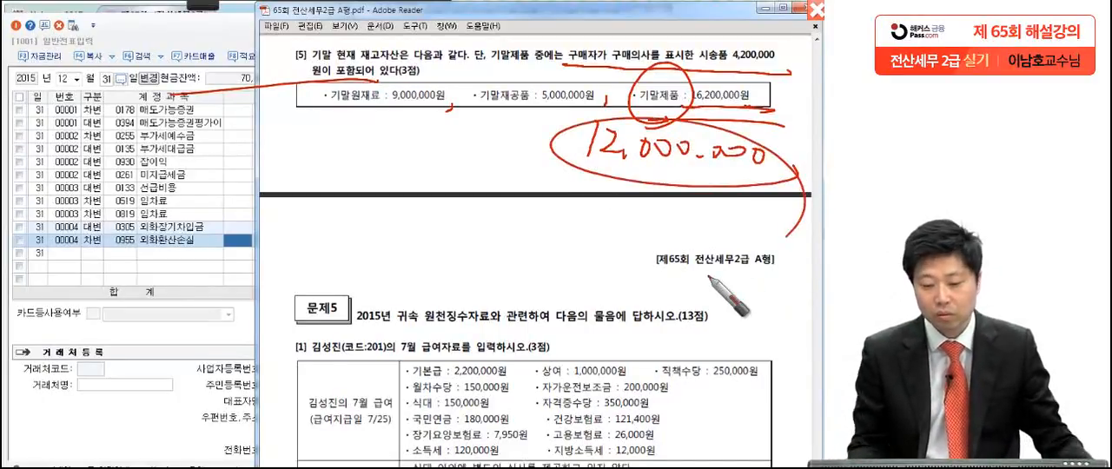
{"action": "mouse_move", "coordinate": [416, 114]}
{"action": "left_mouse_down"}
{"action": "mouse_move", "coordinate": [408, 107]}
{"action": "mouse_move", "coordinate": [424, 105]}
{"action": "left_mouse_up"}
{"action": "left_click_drag", "start_coordinate": [574, 98], "coordinate": [574, 103]}
{"action": "left_click_drag", "start_coordinate": [660, 171], "coordinate": [752, 182]}
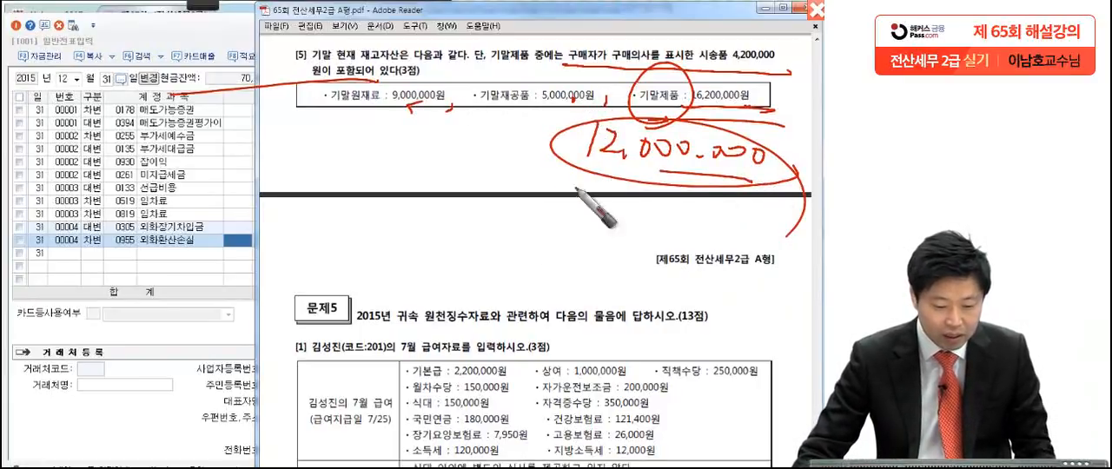
Step: Leave the voucher entry screen and open 결산자료입력 for the period January to December 2015
{"action": "key", "text": "Escape"}
{"action": "left_click", "coordinate": [146, 257]}
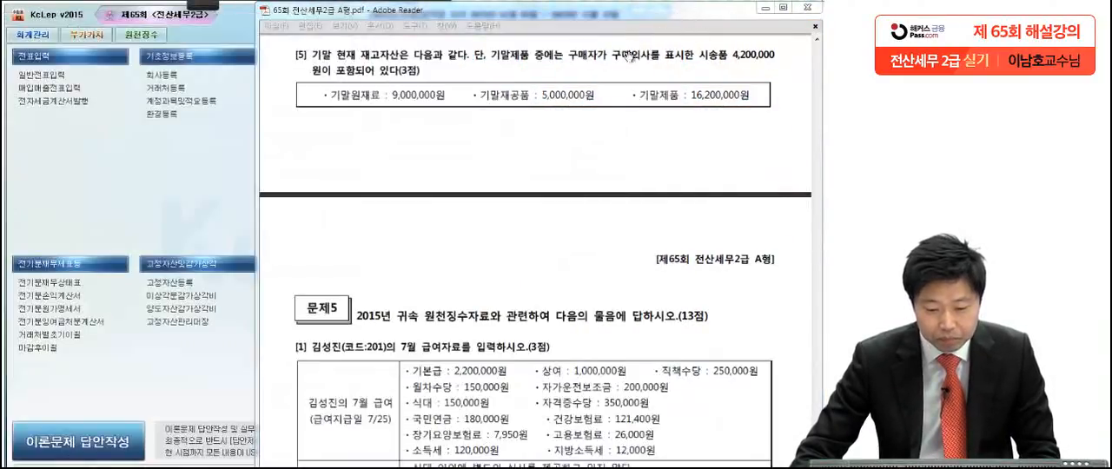
{"action": "left_click", "coordinate": [662, 25]}
{"action": "left_click", "coordinate": [211, 203]}
{"action": "left_click", "coordinate": [416, 97]}
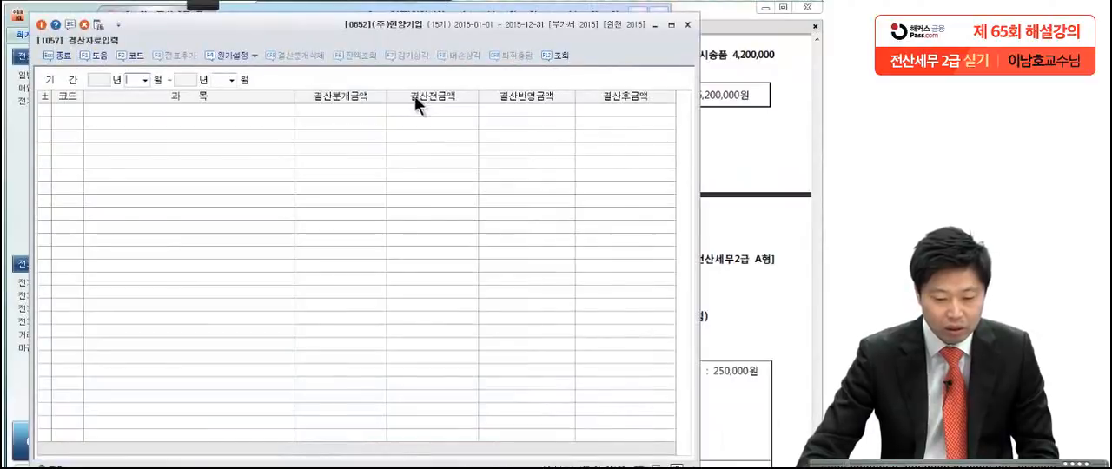
{"action": "left_click", "coordinate": [145, 78]}
{"action": "left_click", "coordinate": [134, 87]}
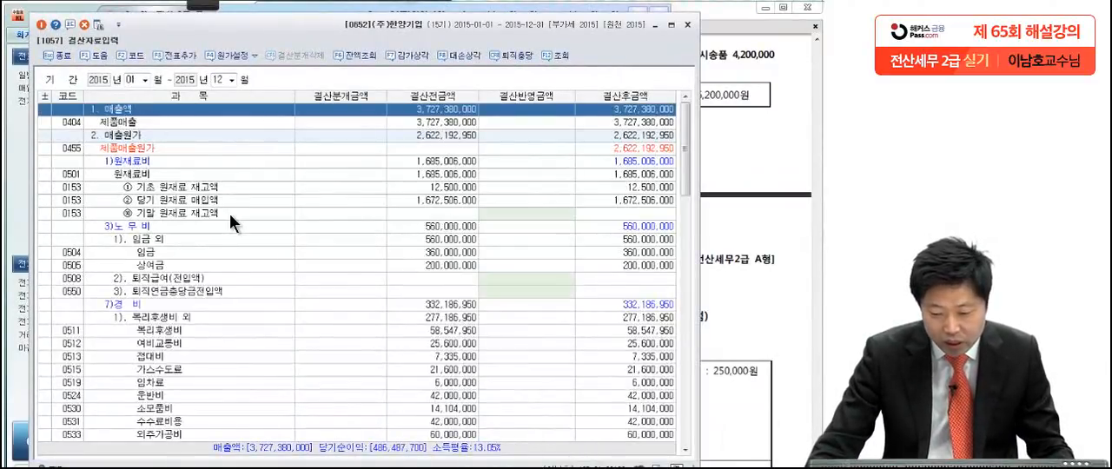
Step: Enter 9,000,000 as the closing adjustment (결산반영금액) for 기말 원재료 재고액
{"action": "left_click", "coordinate": [230, 214]}
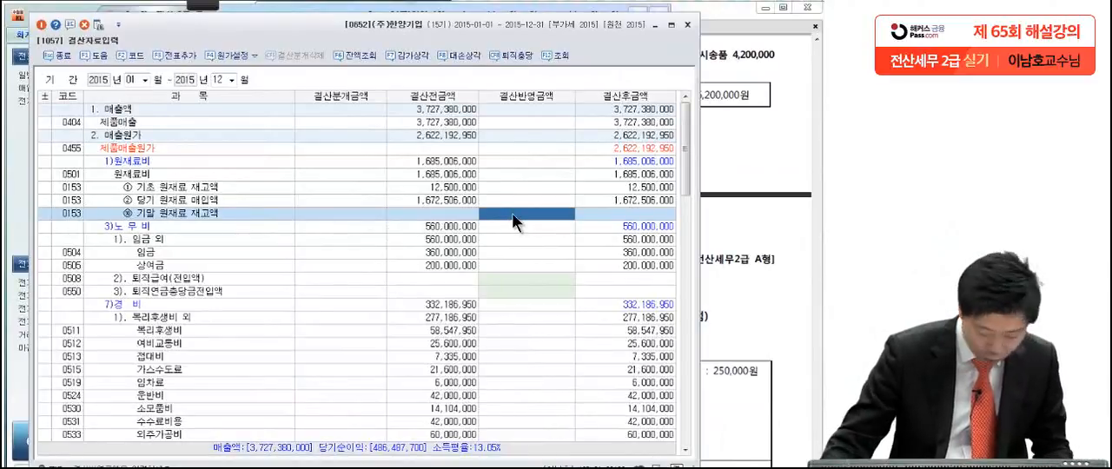
{"action": "type", "text": "000000"}
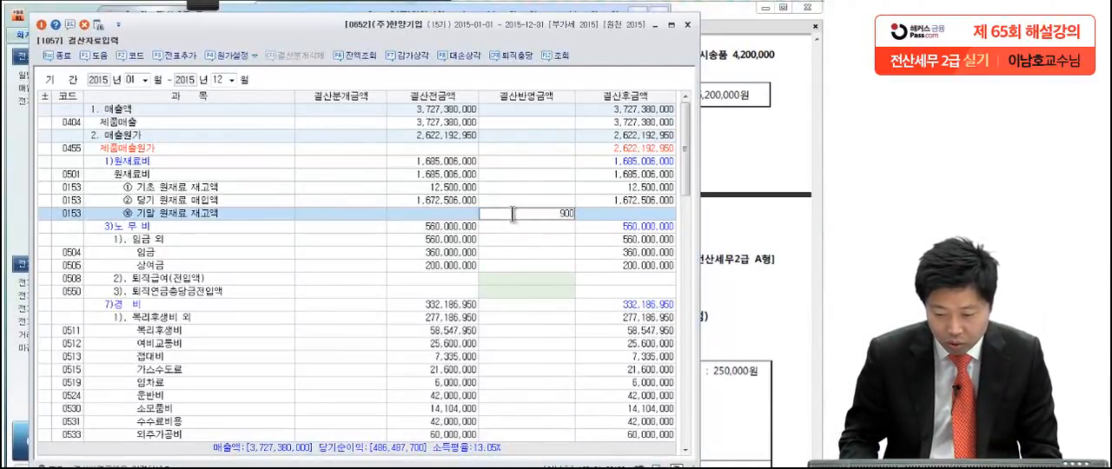
{"action": "key", "text": "Return"}
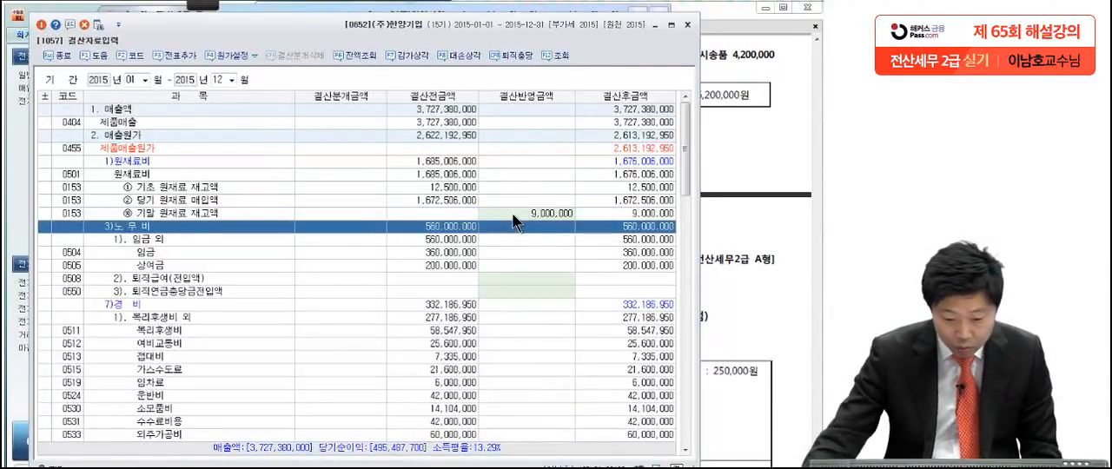
Step: Enter 5,000,000 as the closing adjustment (결산반영금액) for 기말 재공품 재고액
{"action": "left_click", "coordinate": [561, 291]}
{"action": "scroll", "coordinate": [570, 269], "scroll_direction": "down", "scroll_amount": 5}
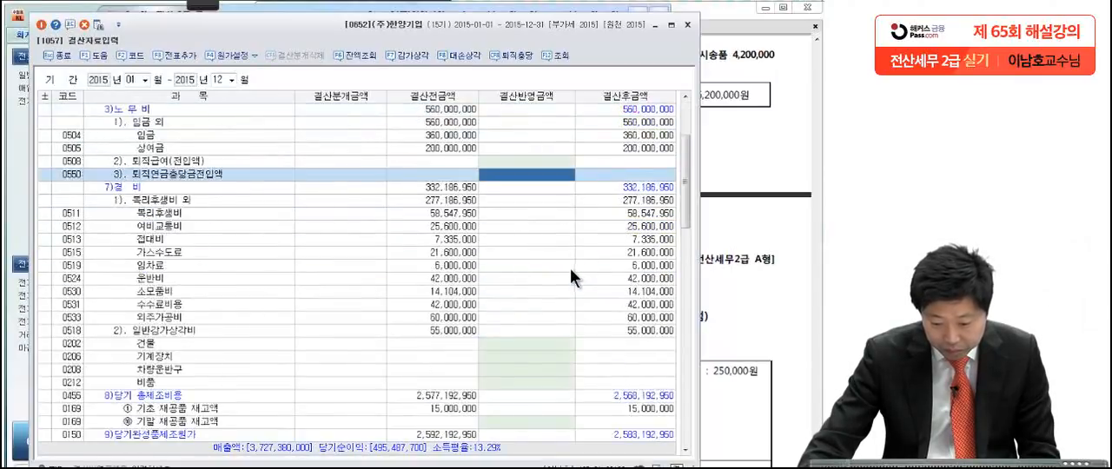
{"action": "left_click", "coordinate": [539, 345]}
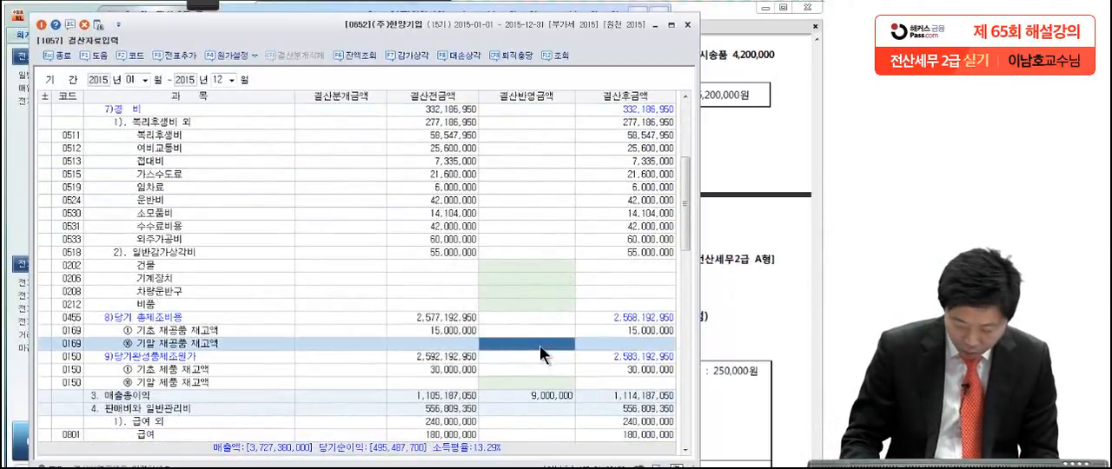
{"action": "type", "text": "5000000"}
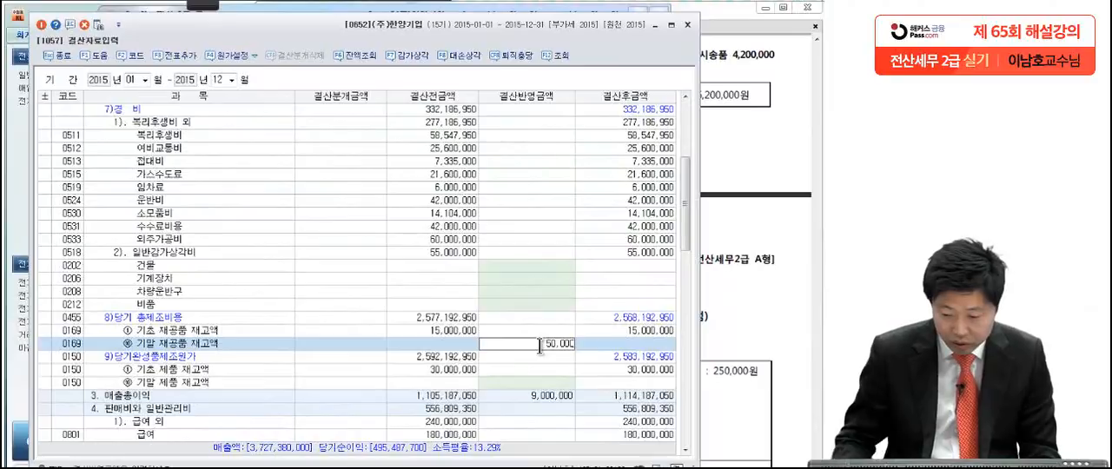
{"action": "key", "text": "Return"}
Step: Enter 12,000,000 as the closing adjustment for 기말 제품 재고액 and add the automatic closing entries to the vouchers (전표추가)
{"action": "left_click", "coordinate": [538, 373]}
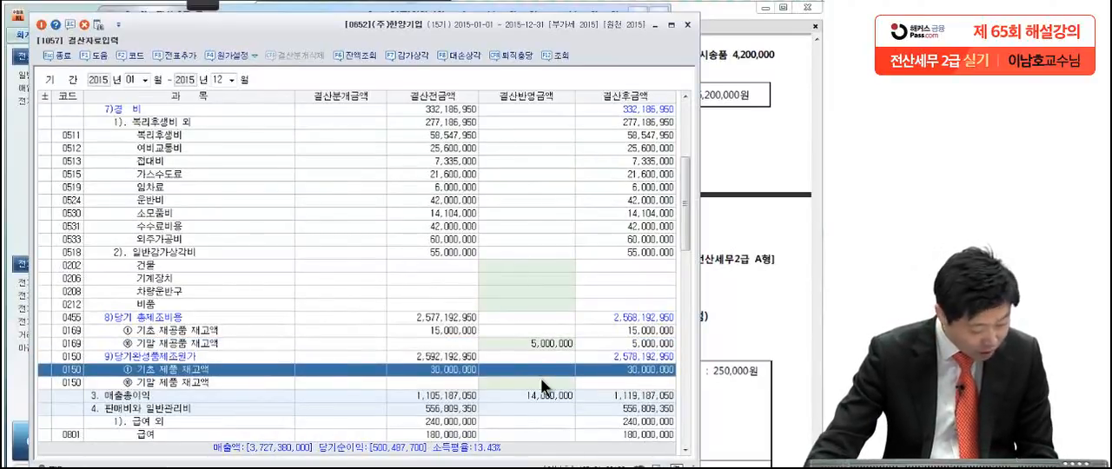
{"action": "left_click", "coordinate": [566, 400]}
{"action": "left_click", "coordinate": [563, 384]}
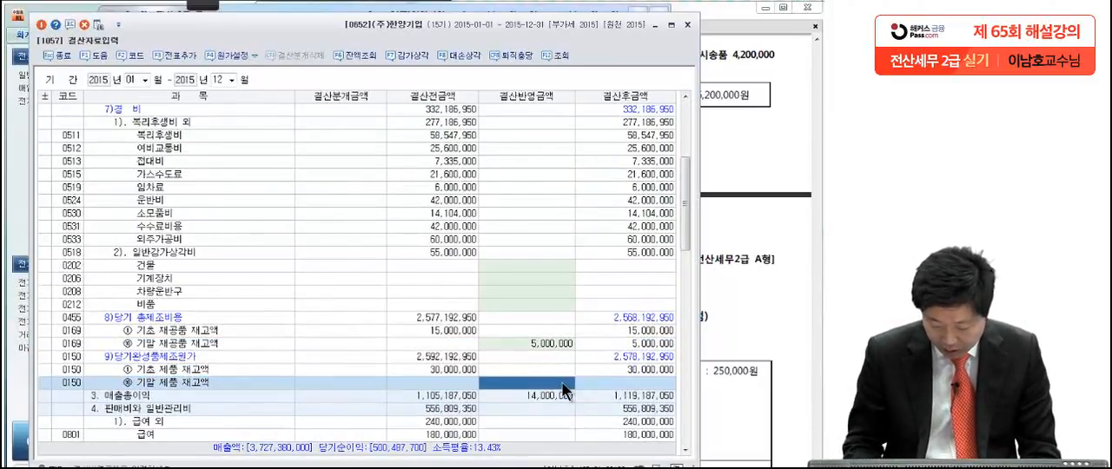
{"action": "type", "text": "12000000"}
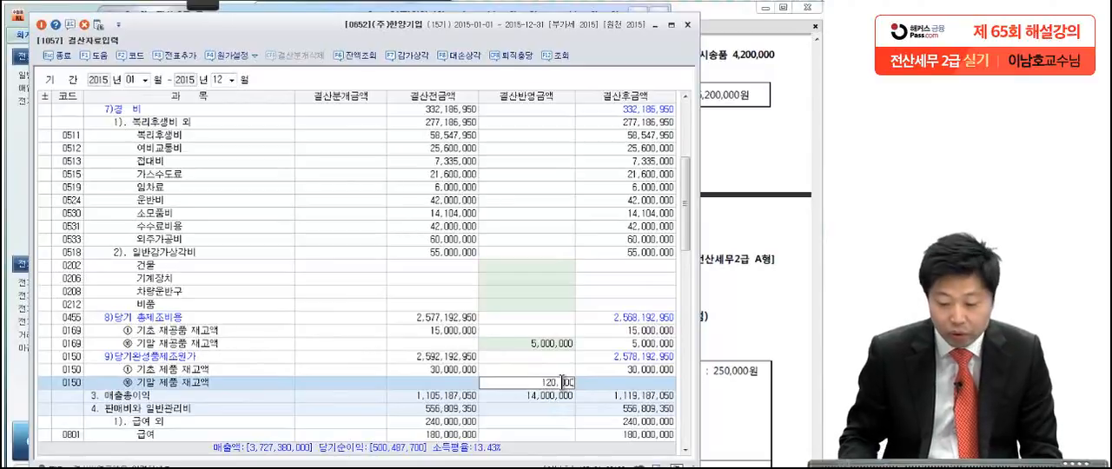
{"action": "key", "text": "Return"}
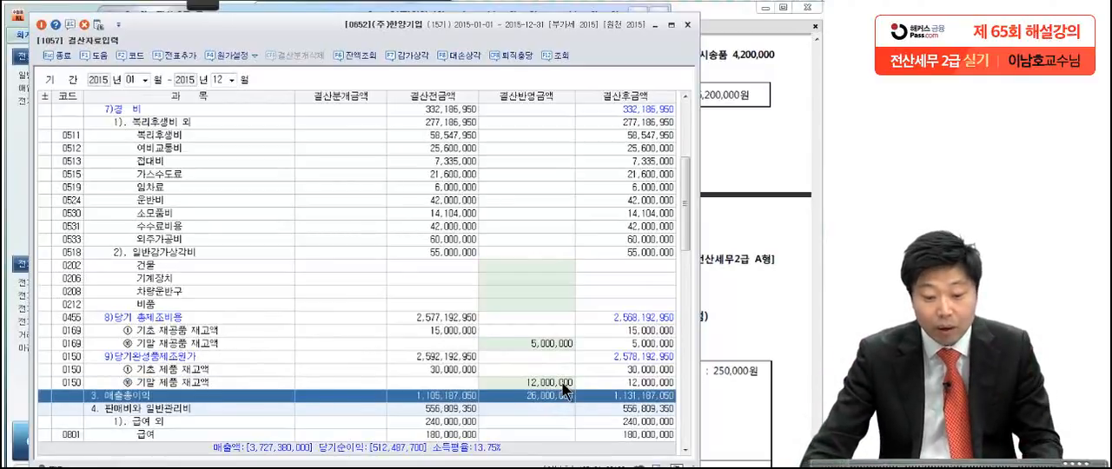
{"action": "left_click", "coordinate": [175, 55]}
{"action": "left_click", "coordinate": [345, 268]}
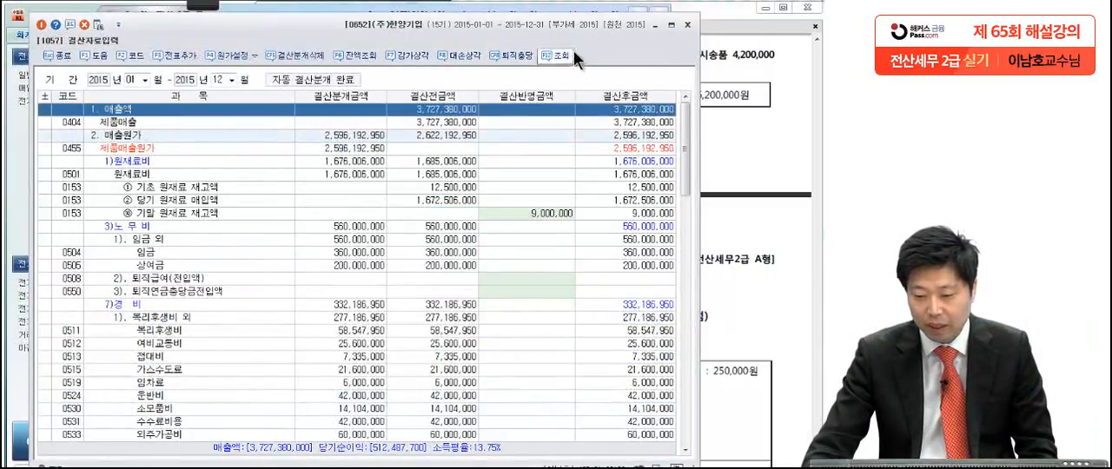
Step: Close 결산자료입력 and switch to the exam PDF in Adobe Reader to read the 문제5 July payroll data
{"action": "left_click", "coordinate": [687, 24]}
{"action": "left_click", "coordinate": [697, 143]}
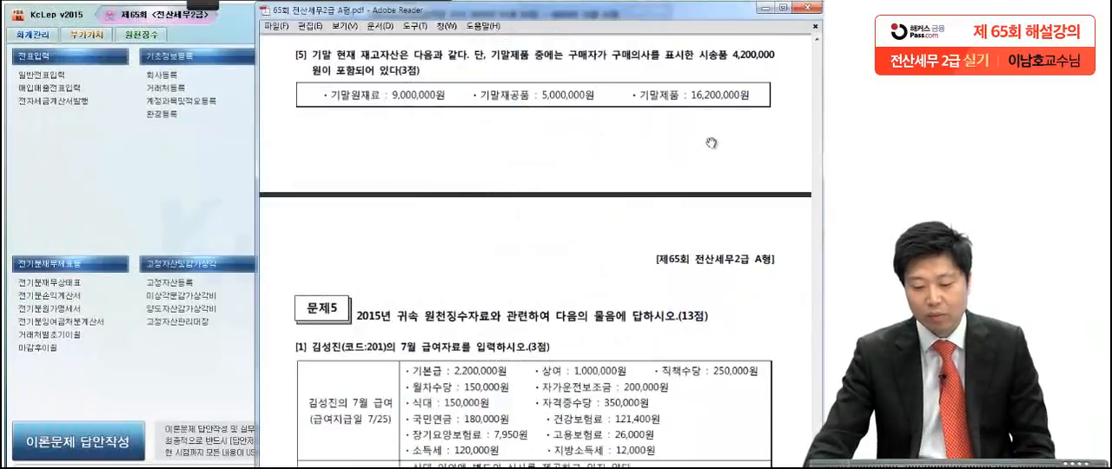
{"action": "scroll", "coordinate": [678, 356], "scroll_direction": "down", "scroll_amount": 5}
{"action": "scroll", "coordinate": [700, 326], "scroll_direction": "down", "scroll_amount": 2}
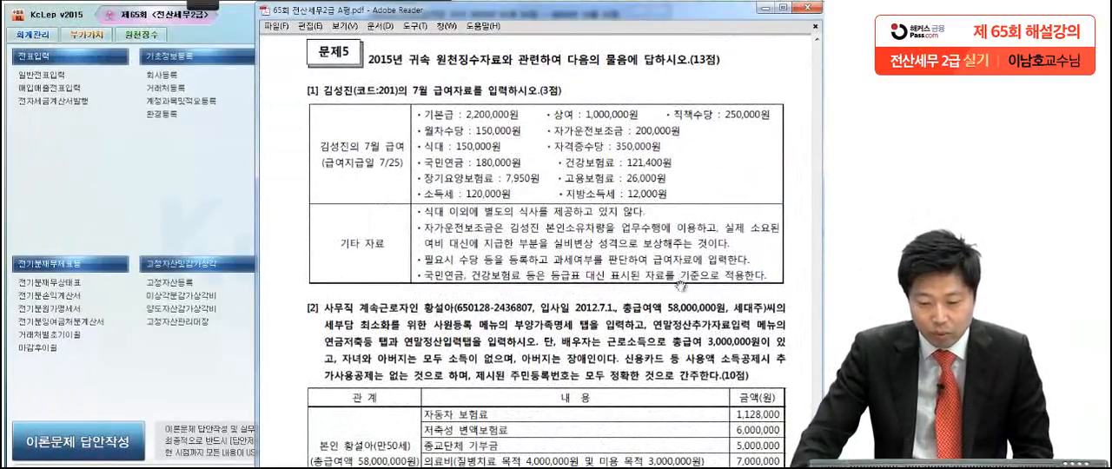
{"action": "scroll", "coordinate": [670, 306], "scroll_direction": "down", "scroll_amount": 1}
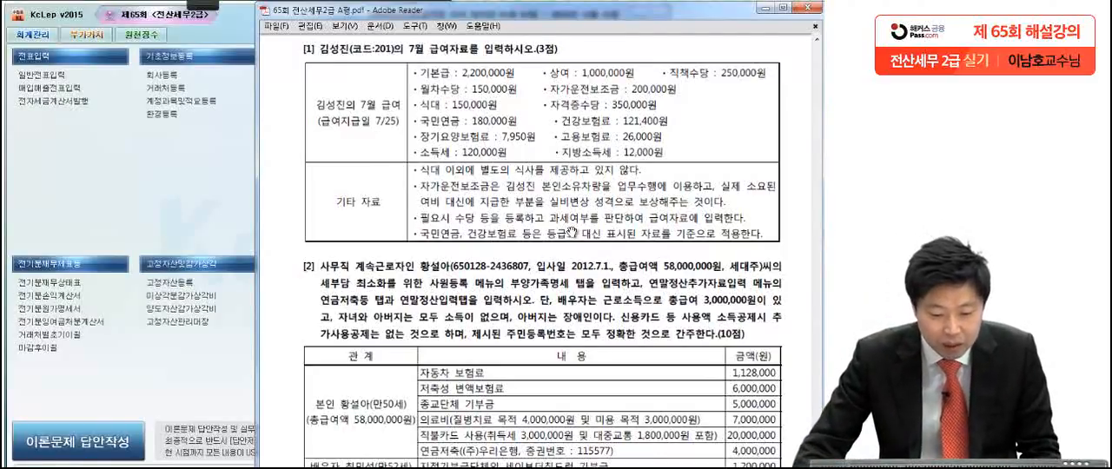
Step: Switch to KcLep and open 급여자료입력 under 원천징수 for attribution month 07/2015 with payment date 2015-07-25
{"action": "left_click", "coordinate": [170, 189]}
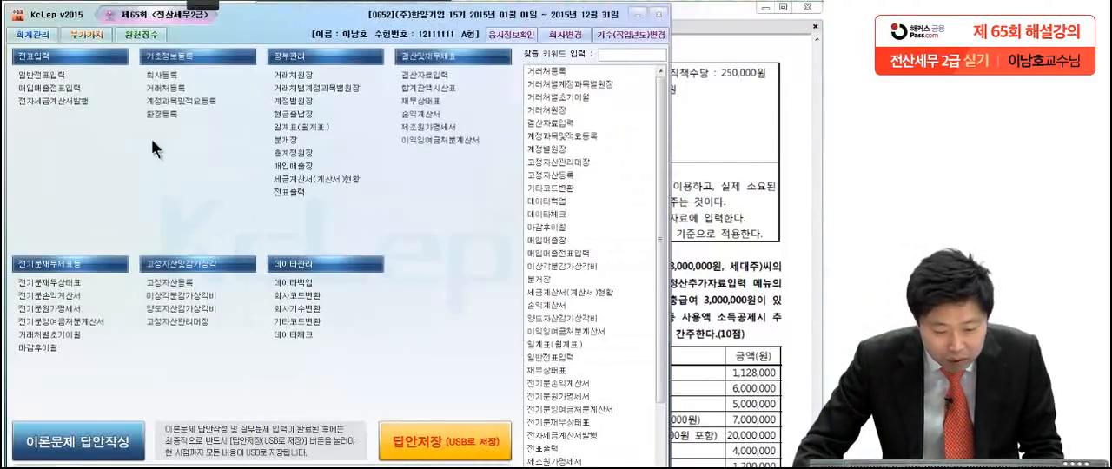
{"action": "left_click", "coordinate": [132, 38]}
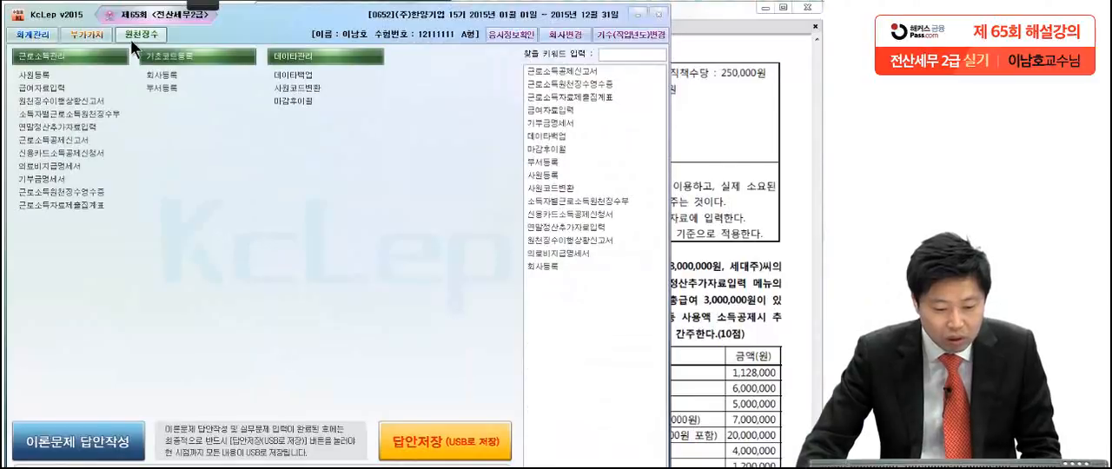
{"action": "left_click", "coordinate": [73, 89]}
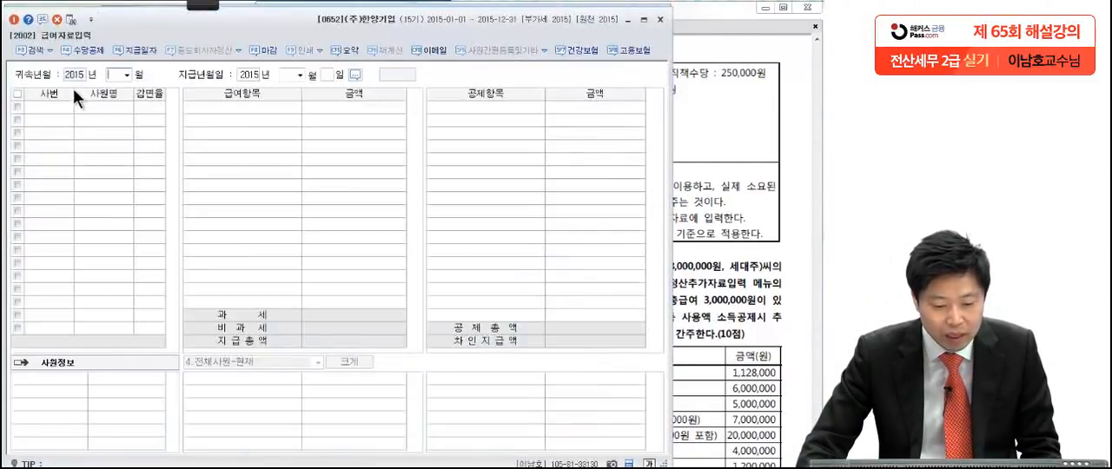
{"action": "left_click", "coordinate": [127, 75]}
{"action": "left_click", "coordinate": [126, 136]}
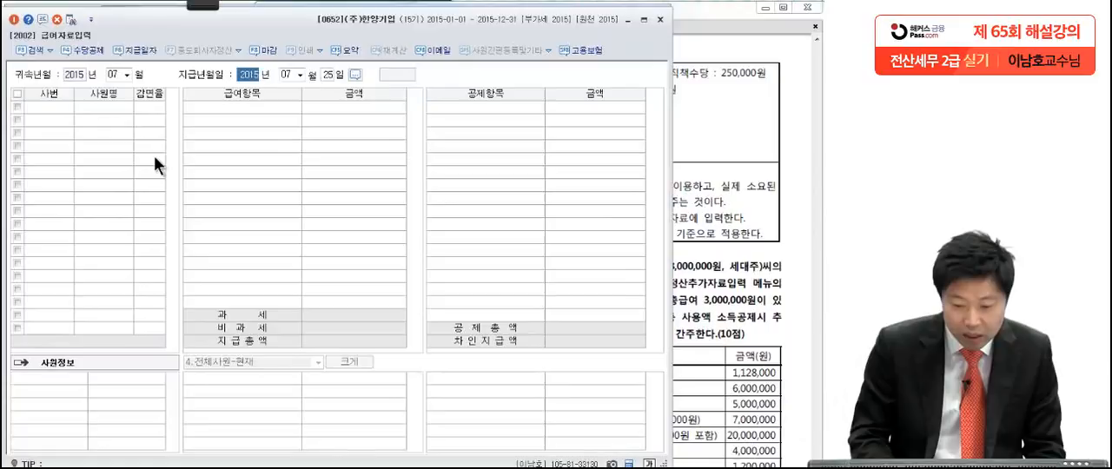
{"action": "key", "text": "Return"}
{"action": "key", "text": "Return"}
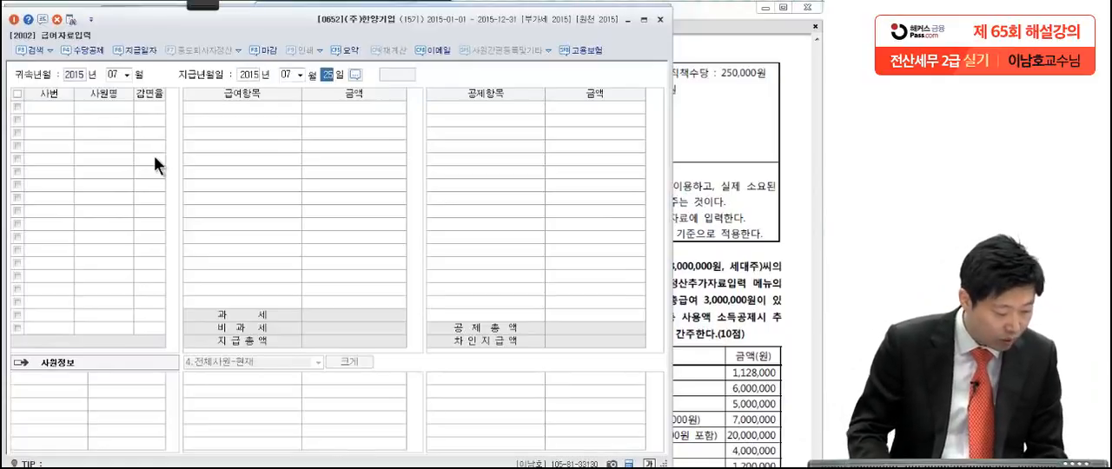
{"action": "key", "text": "Return"}
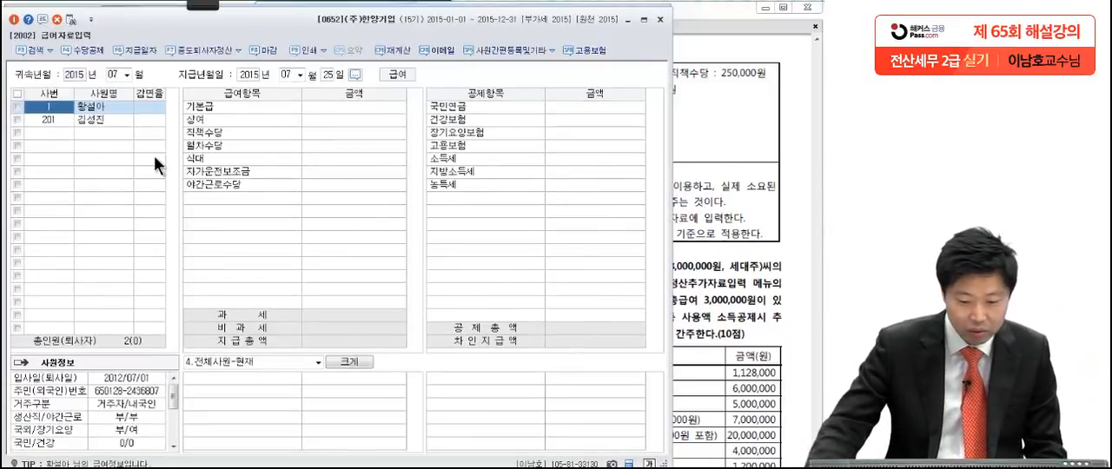
Step: Enter 2,200,000 for 기본급 and 1,000,000 for 상여 for the second listed employee
{"action": "left_click", "coordinate": [108, 122]}
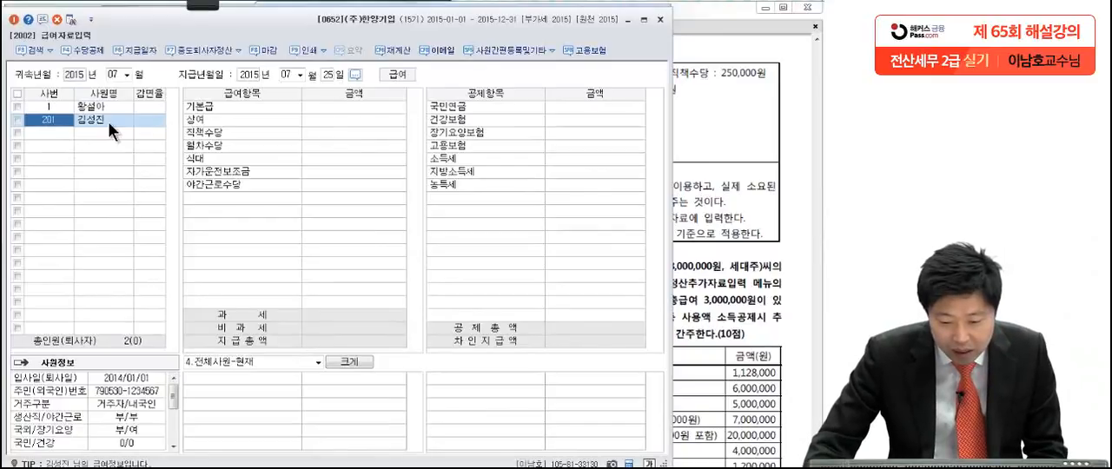
{"action": "left_click", "coordinate": [345, 106]}
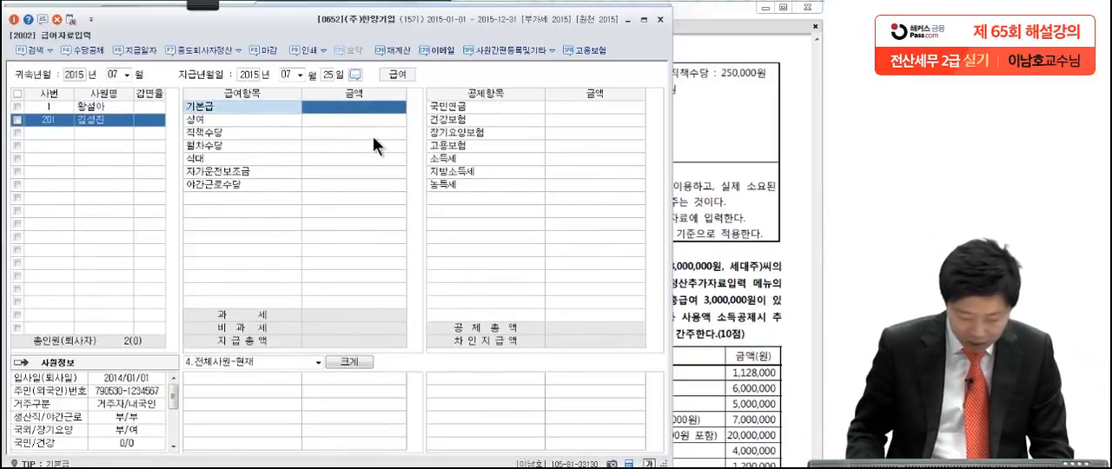
{"action": "type", "text": "2,200,000"}
{"action": "key", "text": "Return"}
{"action": "type", "text": "1,000,000"}
{"action": "key", "text": "Return"}
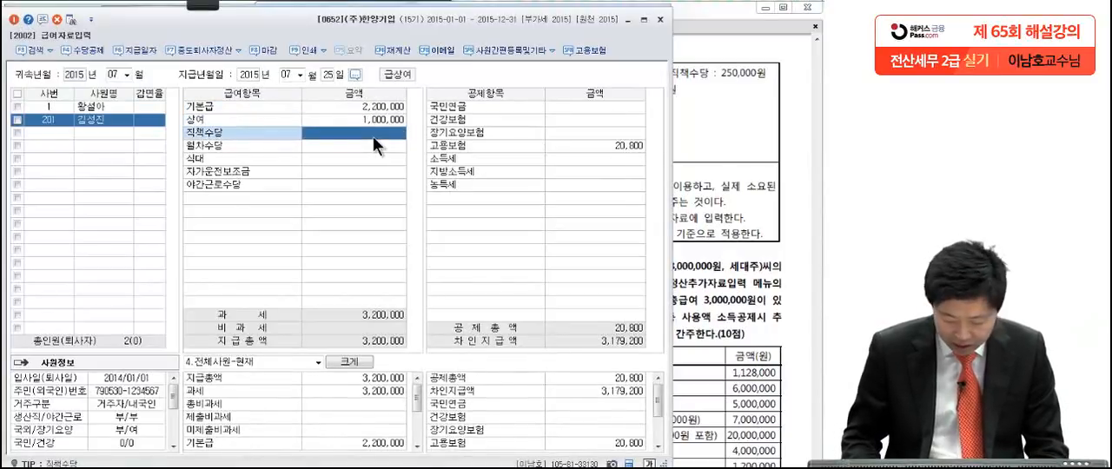
Step: Enter 250,000 for 직책수당 and 150,000 for 월차수당
{"action": "type", "text": "2500000"}
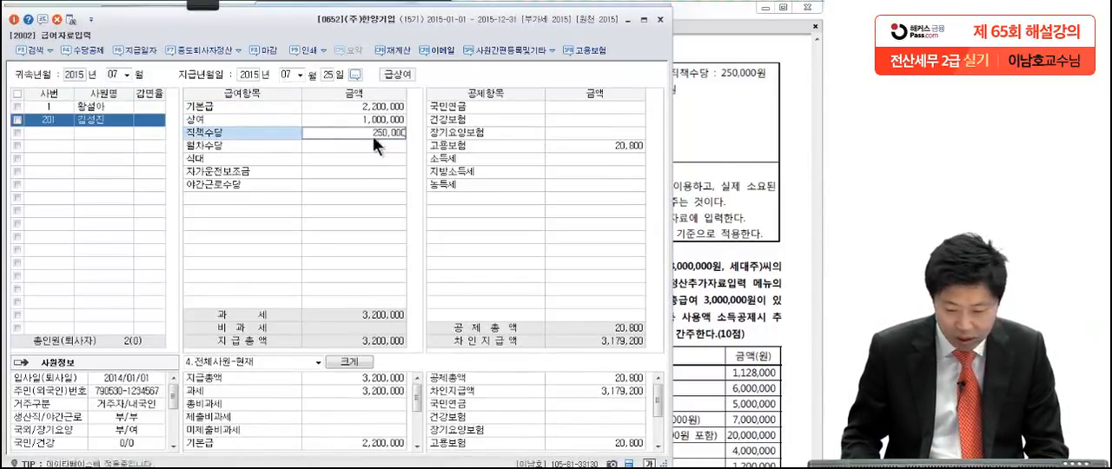
{"action": "key", "text": "Return"}
{"action": "type", "text": "150,0"}
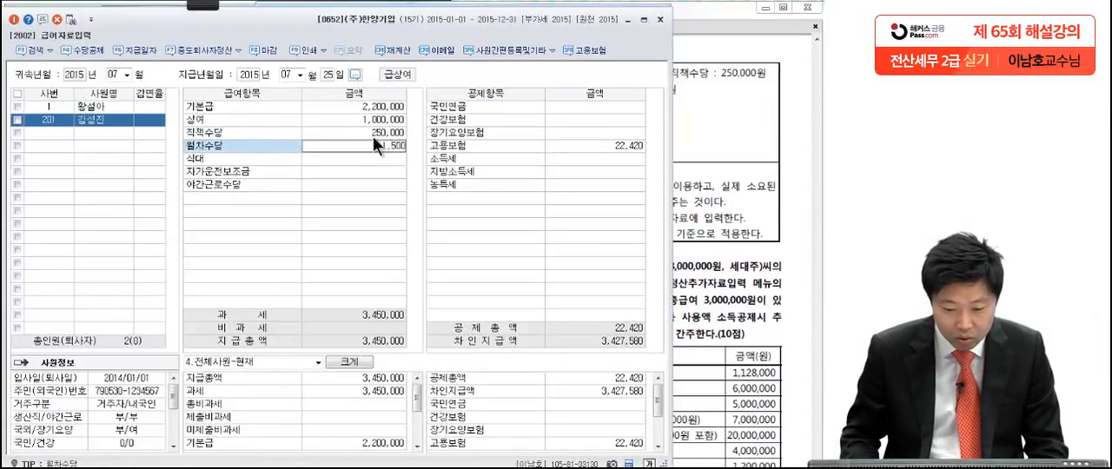
{"action": "type", "text": "00"}
{"action": "key", "text": "Return"}
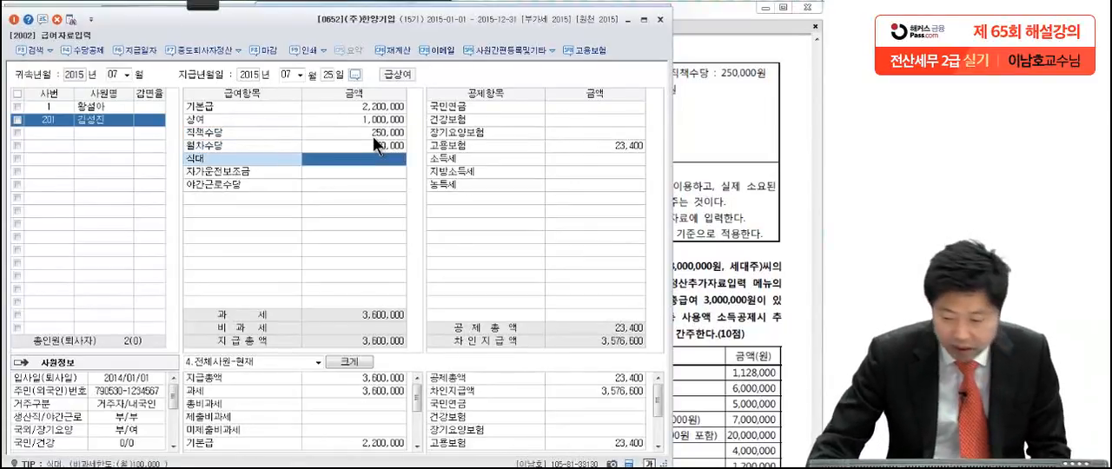
Step: Check the meal allowance condition in the exam PDF and enable 비과세항목 입력화면 표시여부 in 수당공제등록
{"action": "left_click", "coordinate": [696, 104]}
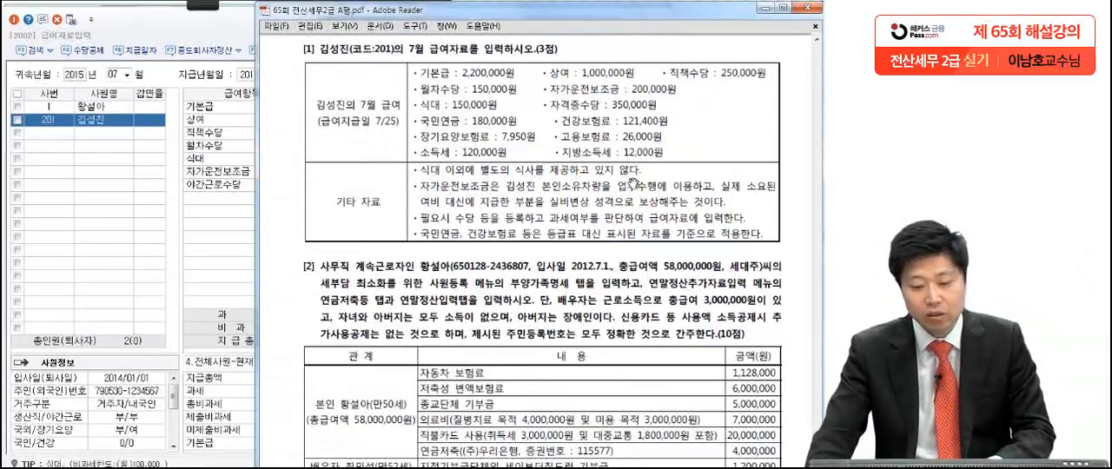
{"action": "left_click", "coordinate": [203, 219]}
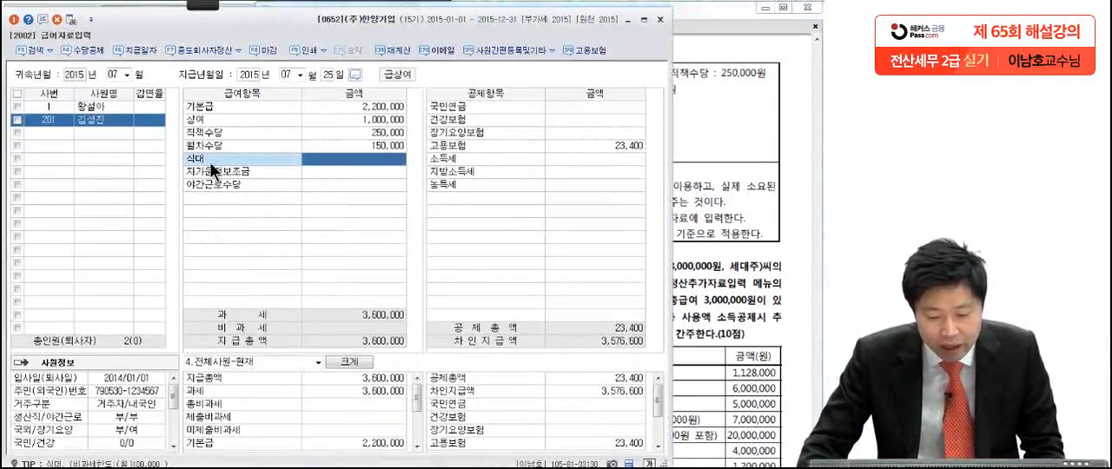
{"action": "left_click", "coordinate": [218, 171]}
{"action": "left_click", "coordinate": [218, 183]}
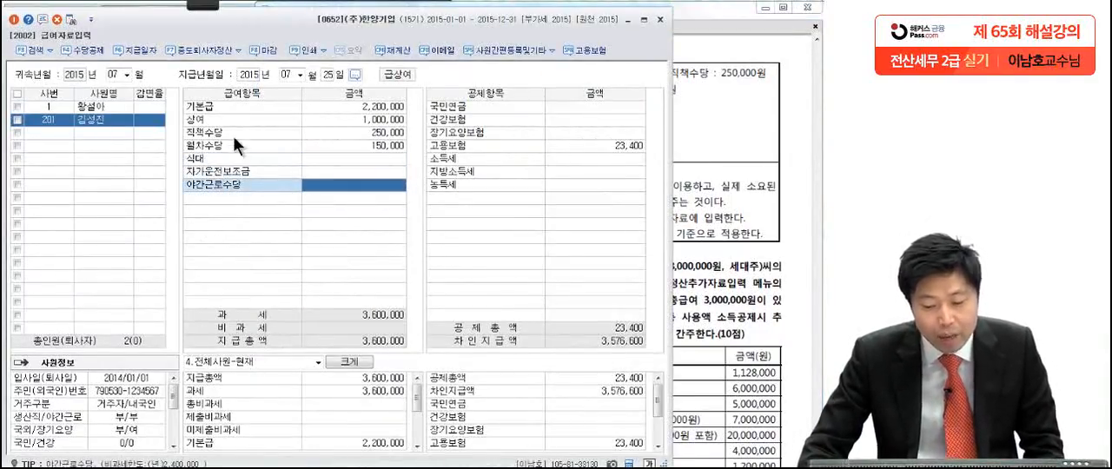
{"action": "left_click", "coordinate": [229, 145]}
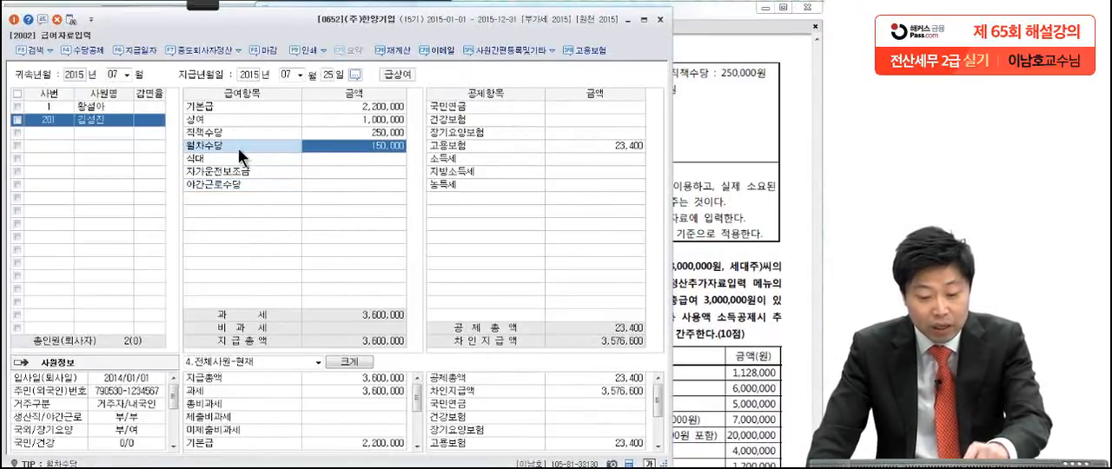
{"action": "left_click", "coordinate": [74, 52]}
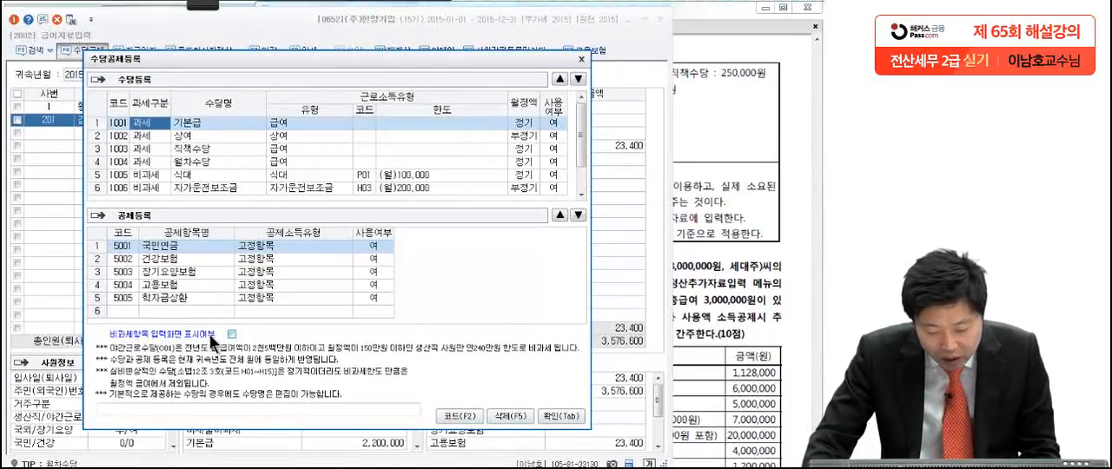
{"action": "left_click", "coordinate": [562, 415]}
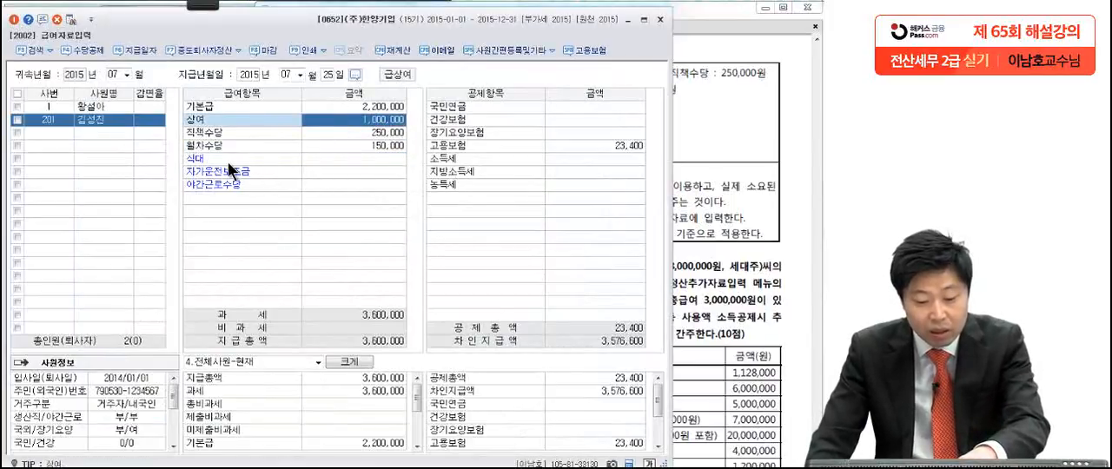
{"action": "left_click", "coordinate": [230, 162]}
{"action": "left_click", "coordinate": [243, 146]}
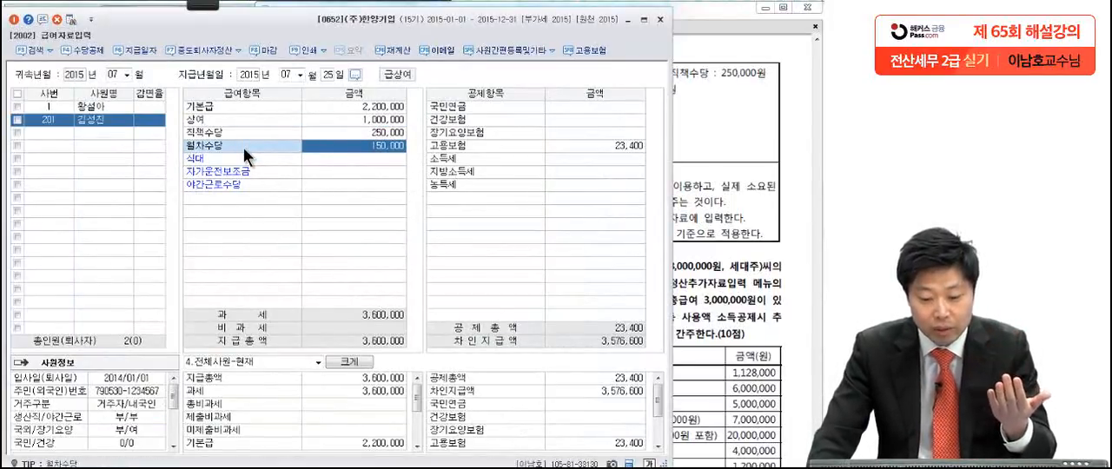
Step: Enter 150,000 for 식대
{"action": "left_click", "coordinate": [318, 159]}
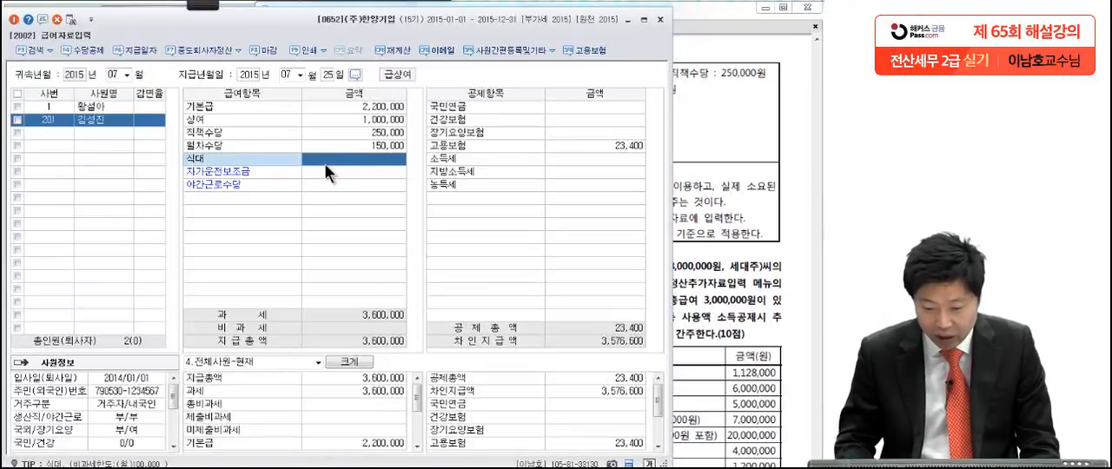
{"action": "type", "text": "1500000"}
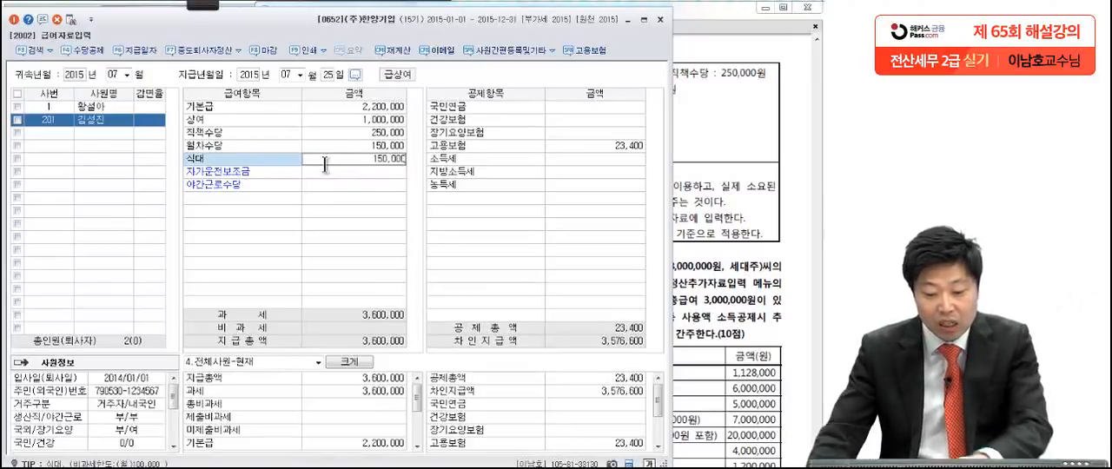
{"action": "key", "text": "Return"}
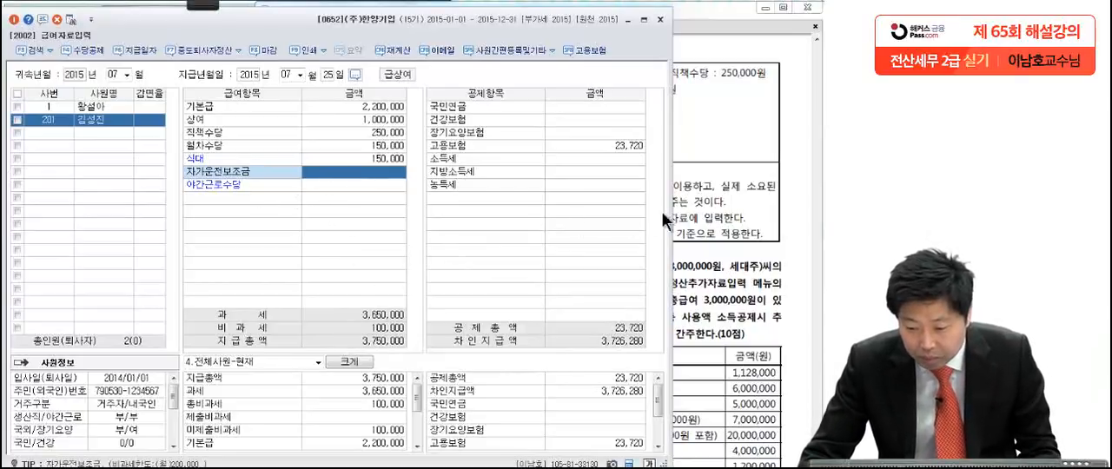
Step: Check the car allowance condition in the exam PDF and enter 200,000 for 자가운전보조금
{"action": "left_click", "coordinate": [706, 209]}
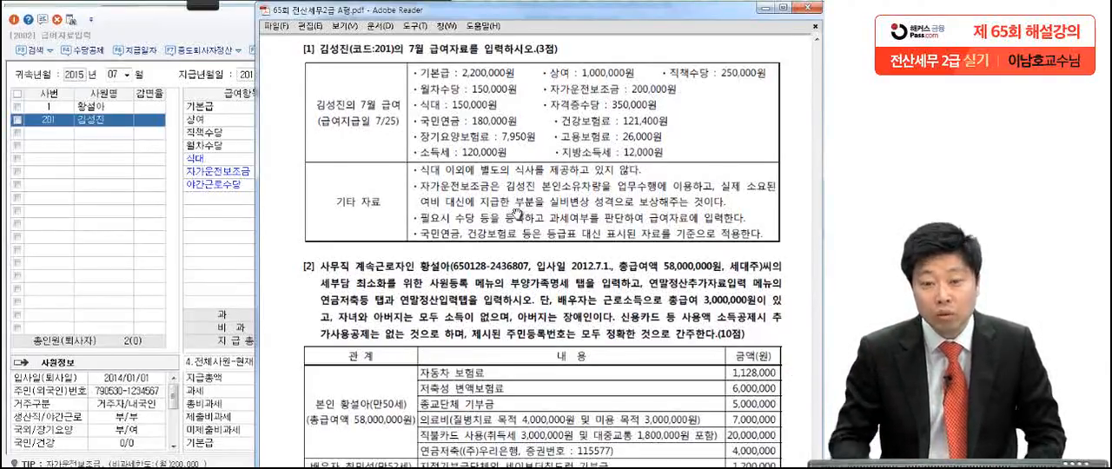
{"action": "left_click", "coordinate": [240, 217]}
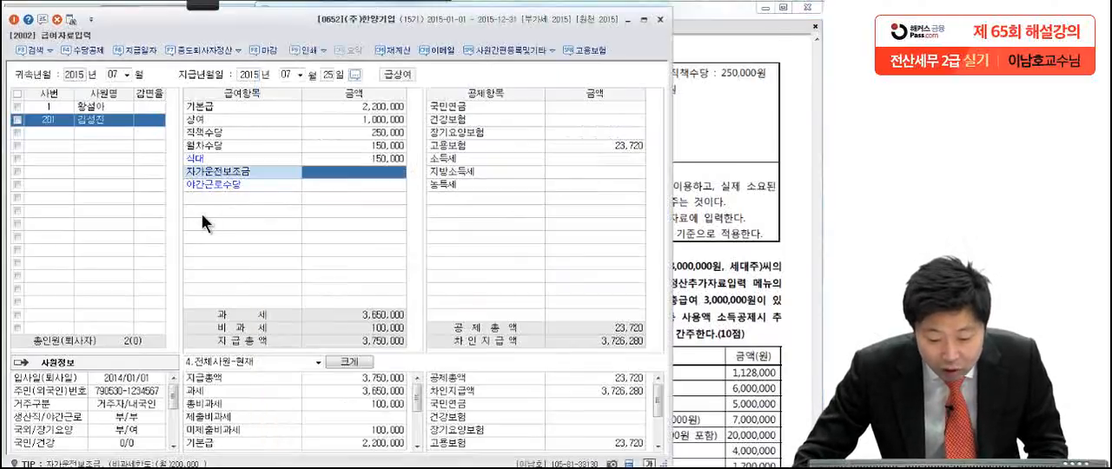
{"action": "left_click", "coordinate": [241, 160]}
{"action": "left_click", "coordinate": [240, 147]}
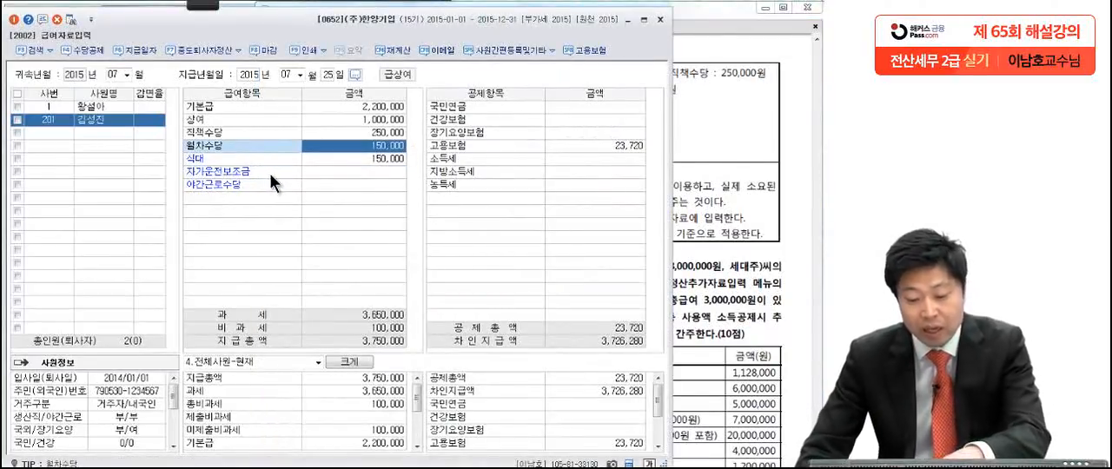
{"action": "left_click", "coordinate": [314, 171]}
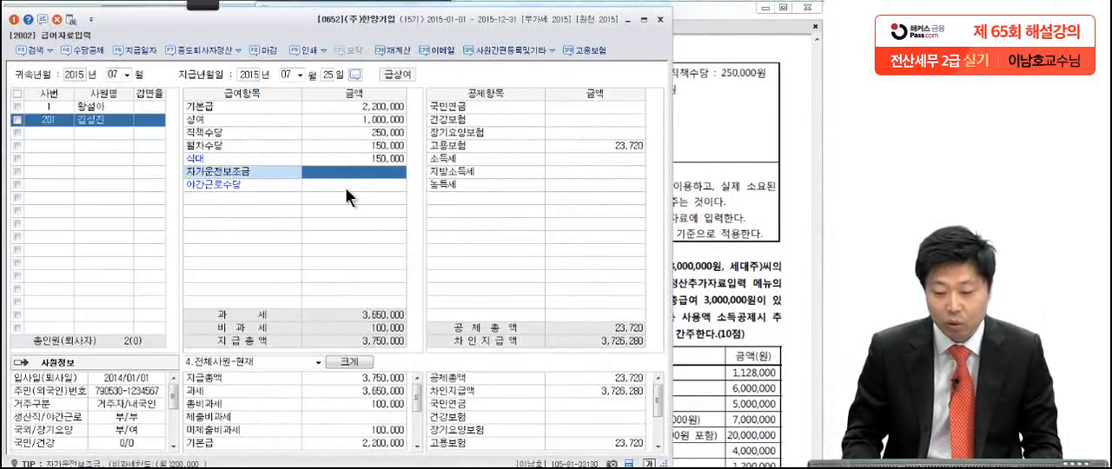
{"action": "type", "text": "2000000"}
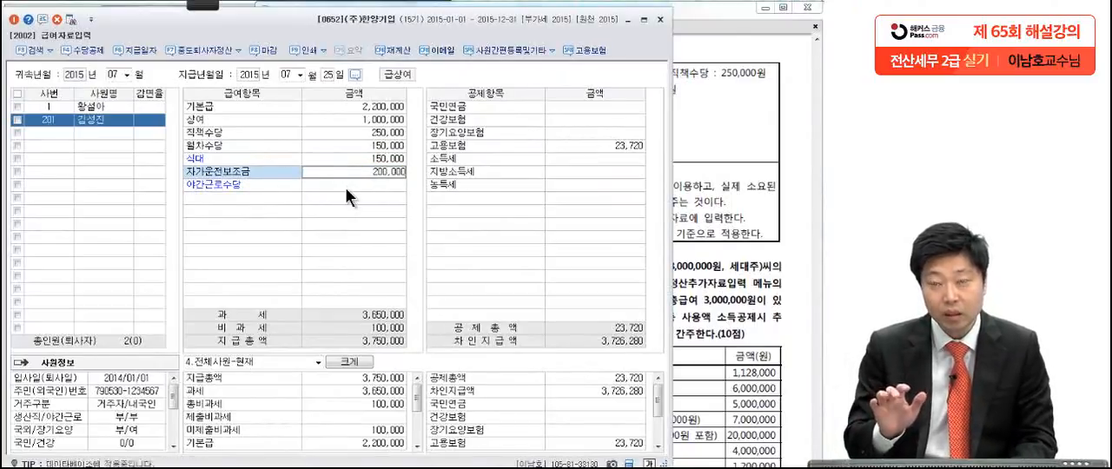
{"action": "key", "text": "Return"}
Step: Check the 자격증수당 item in the exam PDF and look through the allowances already listed in 수당공제등록
{"action": "left_click", "coordinate": [709, 125]}
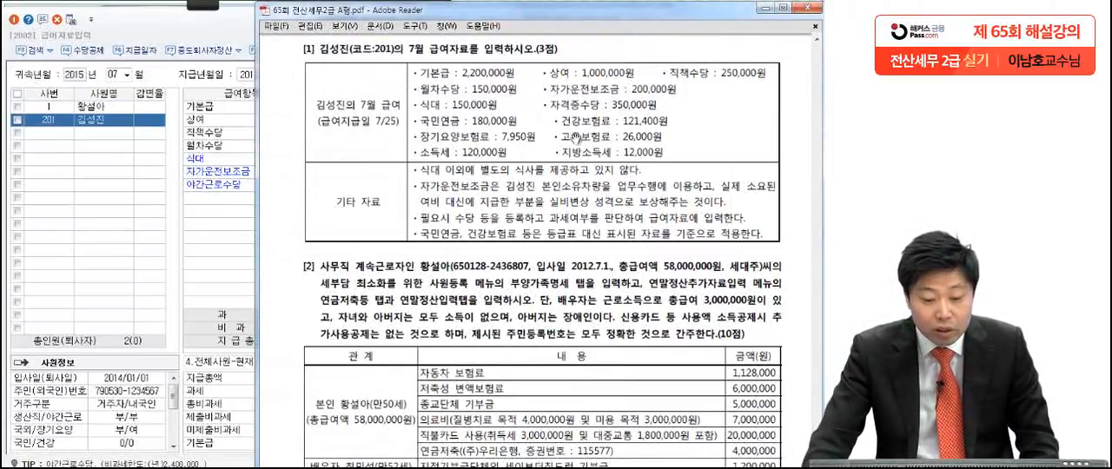
{"action": "left_click", "coordinate": [227, 147]}
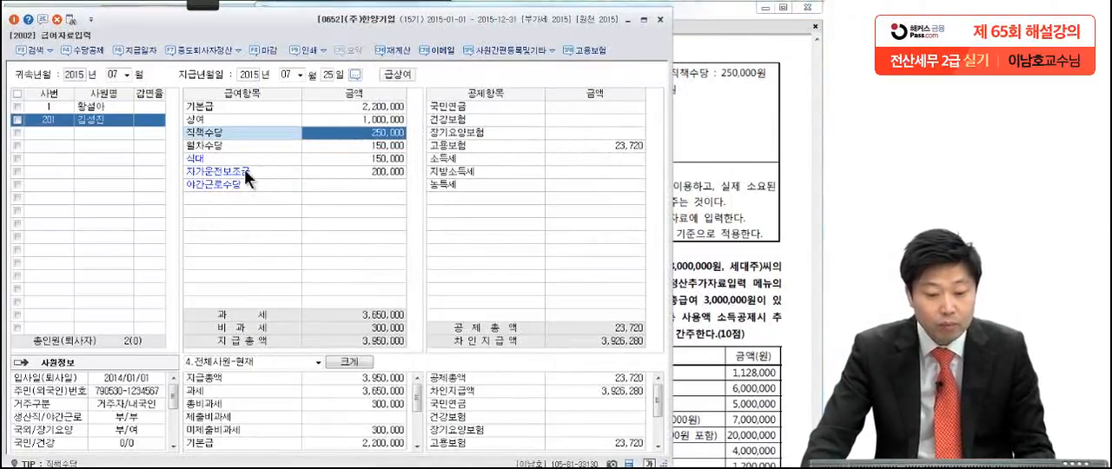
{"action": "left_click", "coordinate": [87, 47]}
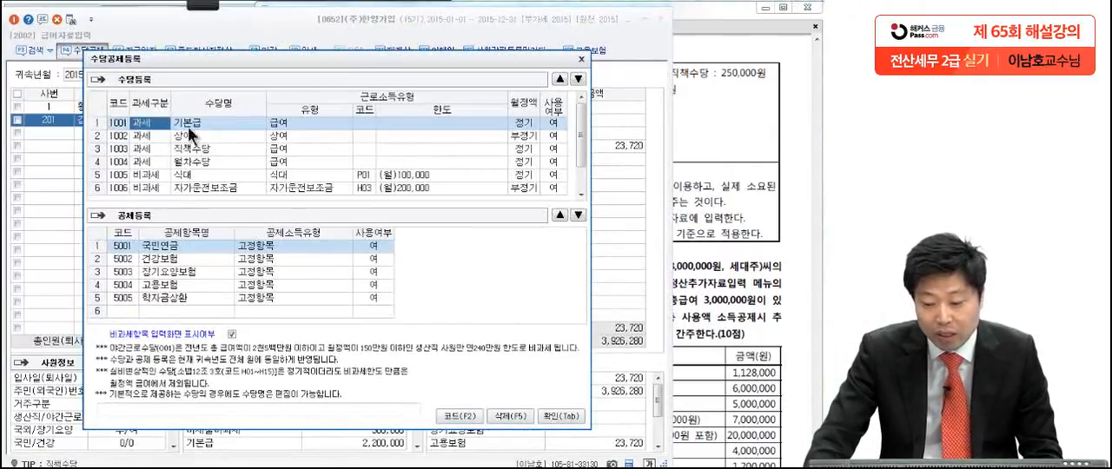
{"action": "left_click_drag", "start_coordinate": [581, 142], "coordinate": [583, 166]}
{"action": "left_click", "coordinate": [714, 148]}
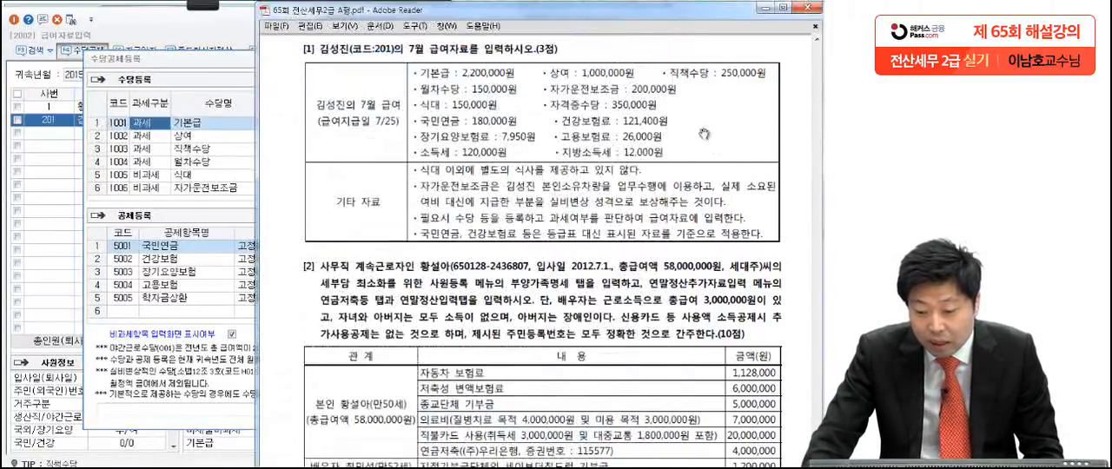
{"action": "left_click", "coordinate": [182, 177]}
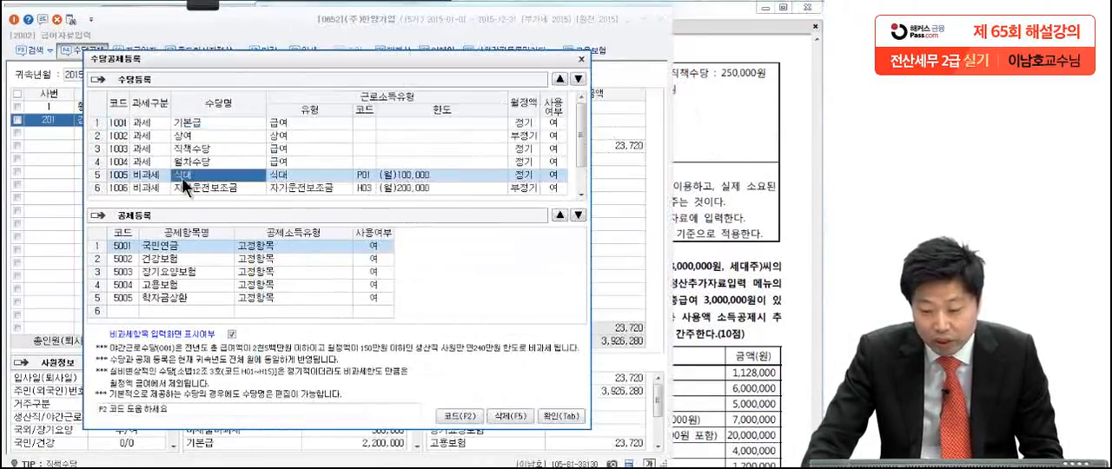
{"action": "scroll", "coordinate": [579, 154], "scroll_direction": "down", "scroll_amount": 1}
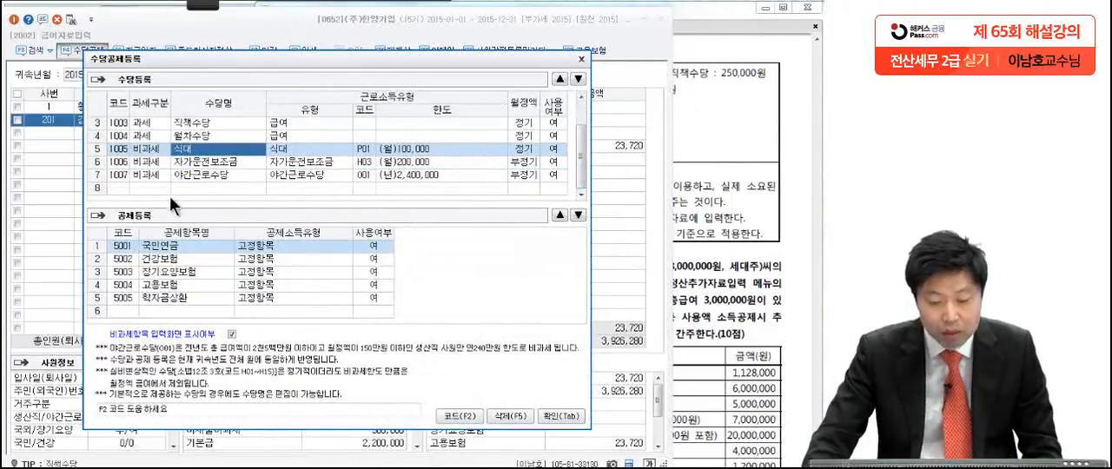
Step: Register 자격증수당 as a 과세 allowance of type 급여 with 월정액 정기 and 사용여부 여, and confirm 수당공제등록
{"action": "left_click", "coordinate": [146, 187]}
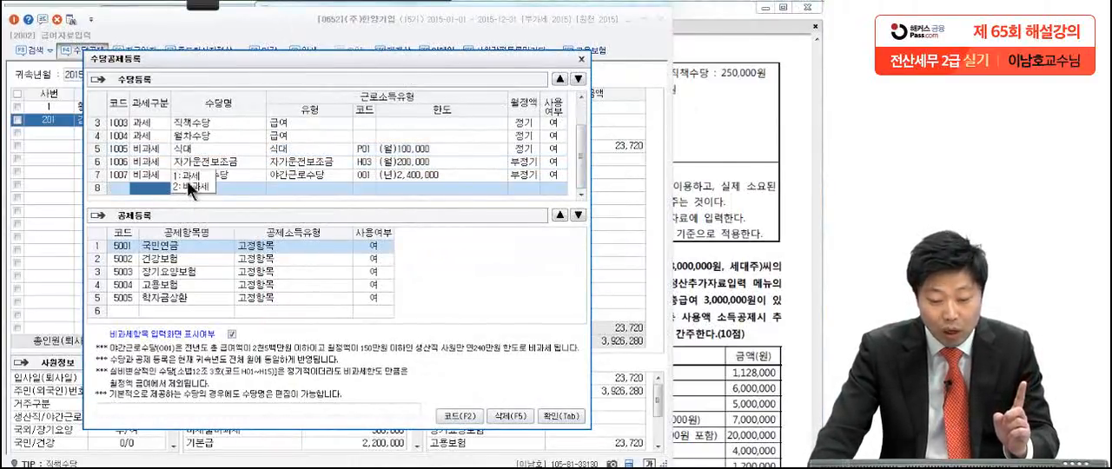
{"action": "left_click", "coordinate": [186, 176]}
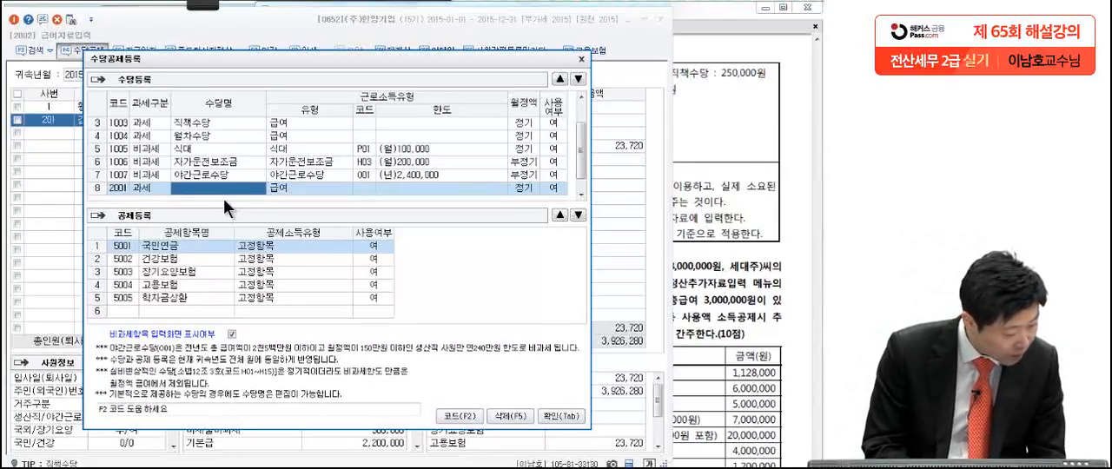
{"action": "type", "text": "작격"}
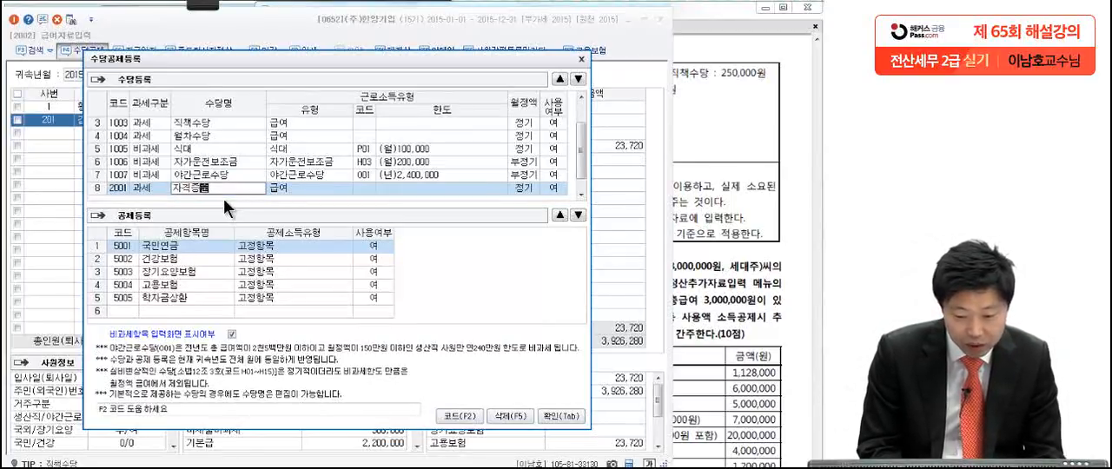
{"action": "key", "text": "Return"}
{"action": "key", "text": "Return"}
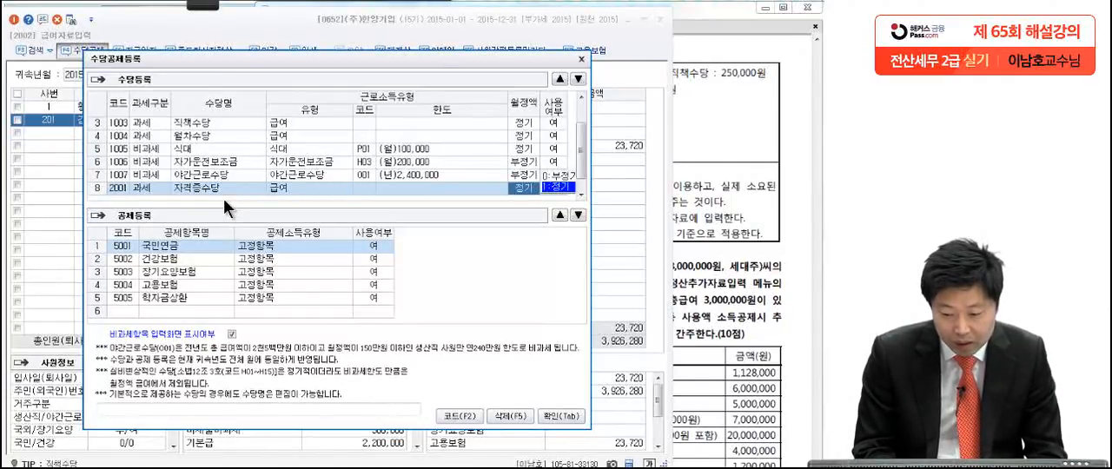
{"action": "key", "text": "Return"}
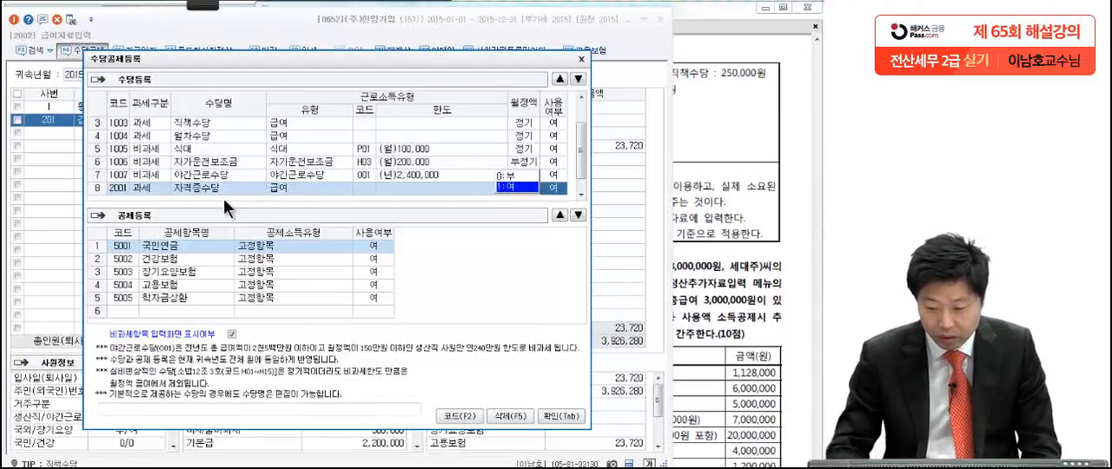
{"action": "key", "text": "Return"}
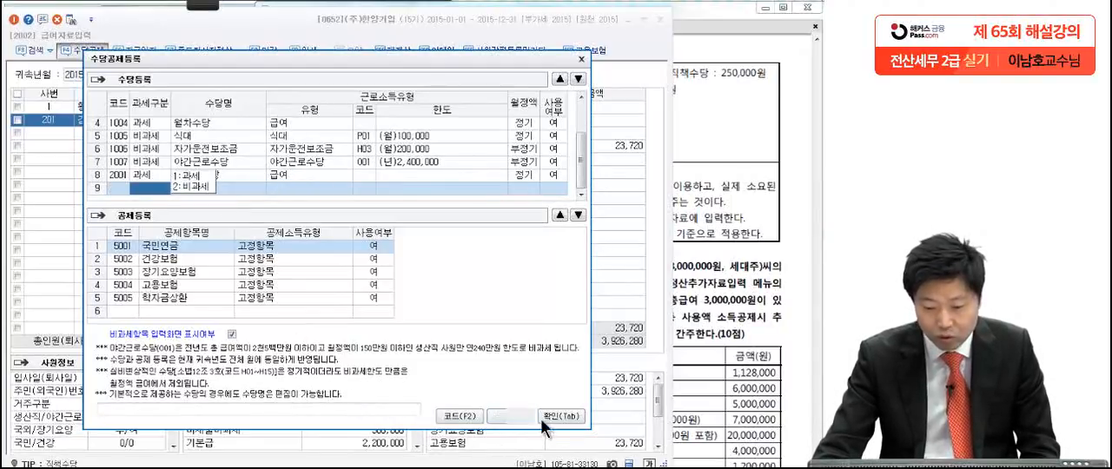
{"action": "left_click", "coordinate": [546, 418]}
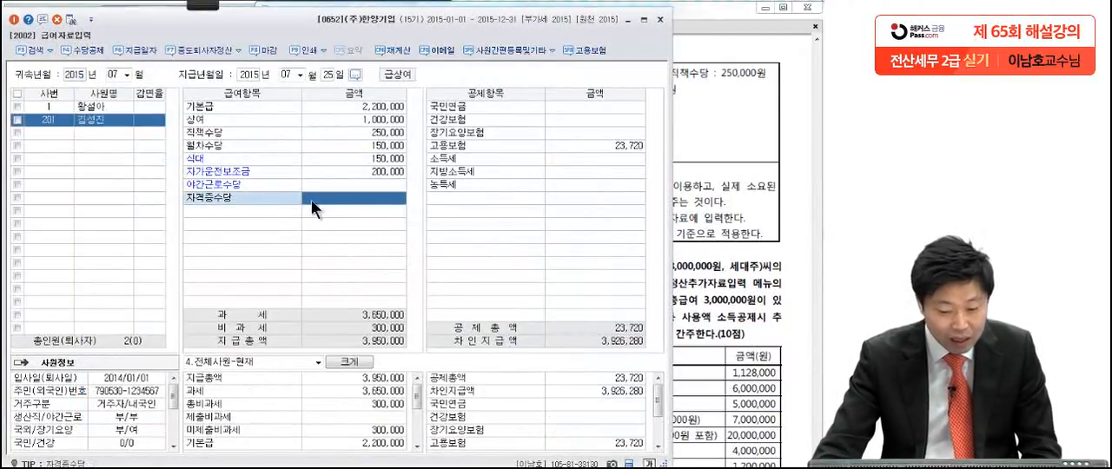
Step: Enter 350,000 for 자격증수당 in the employee's July pay items
{"action": "left_click", "coordinate": [358, 200]}
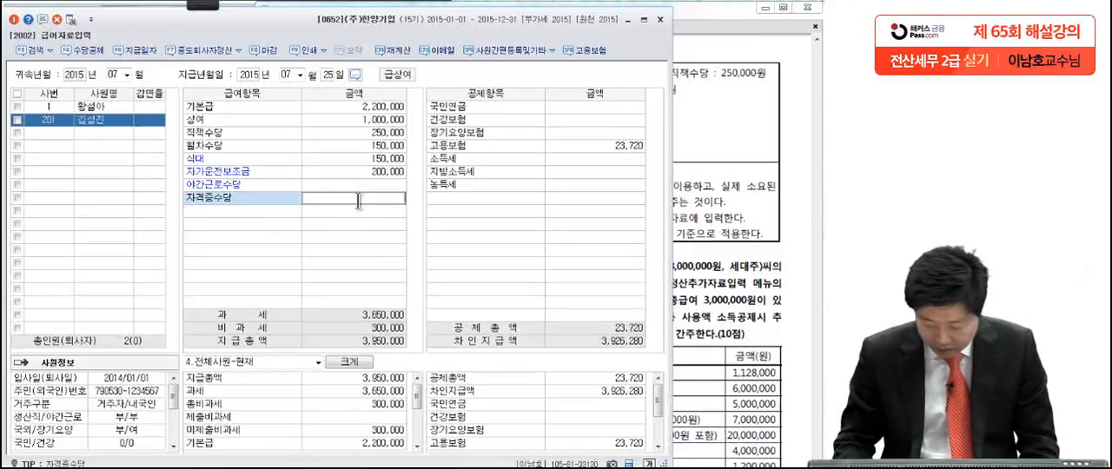
{"action": "type", "text": "350,000"}
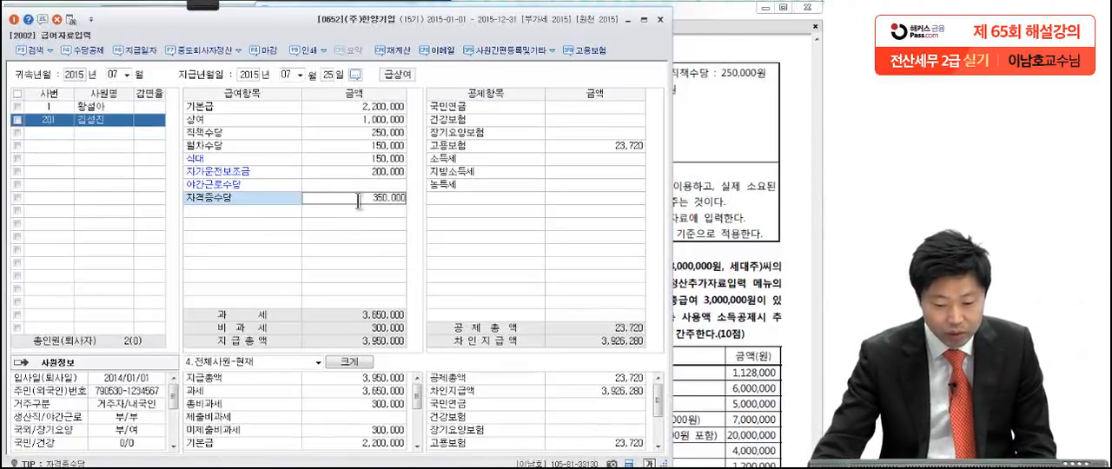
{"action": "key", "text": "Return"}
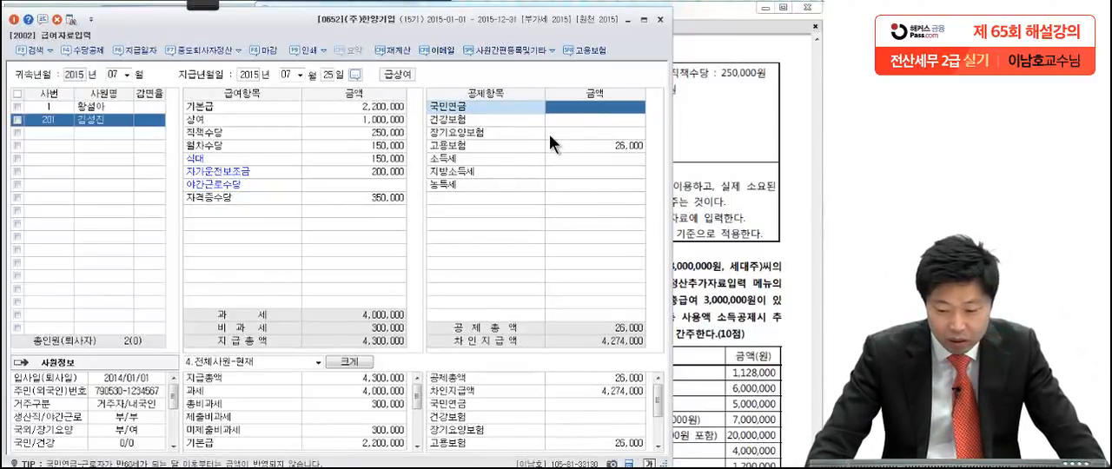
Step: Enter the deductions 180,000 for 국민연금, 121,400 for 건강보험 and 7,950 for 장기요양보험
{"action": "type", "text": "1800000"}
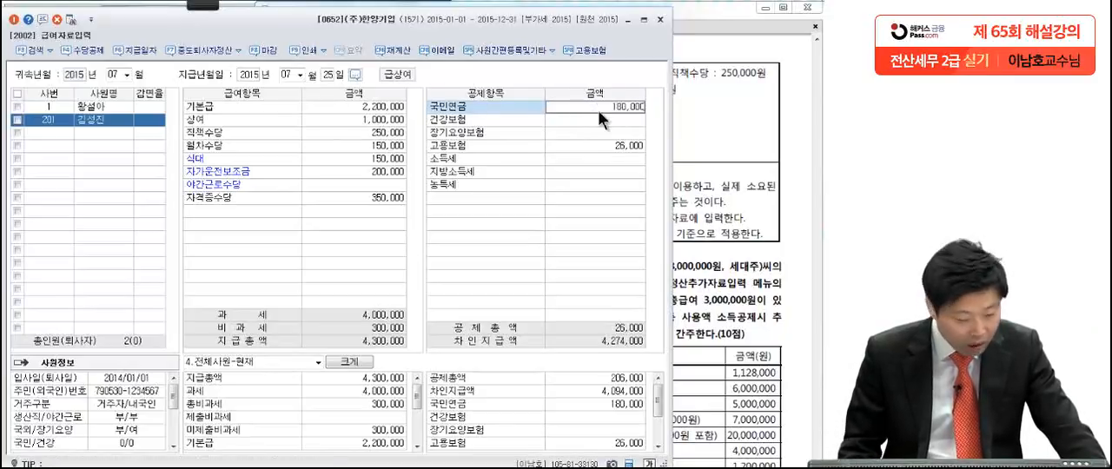
{"action": "key", "text": "Return"}
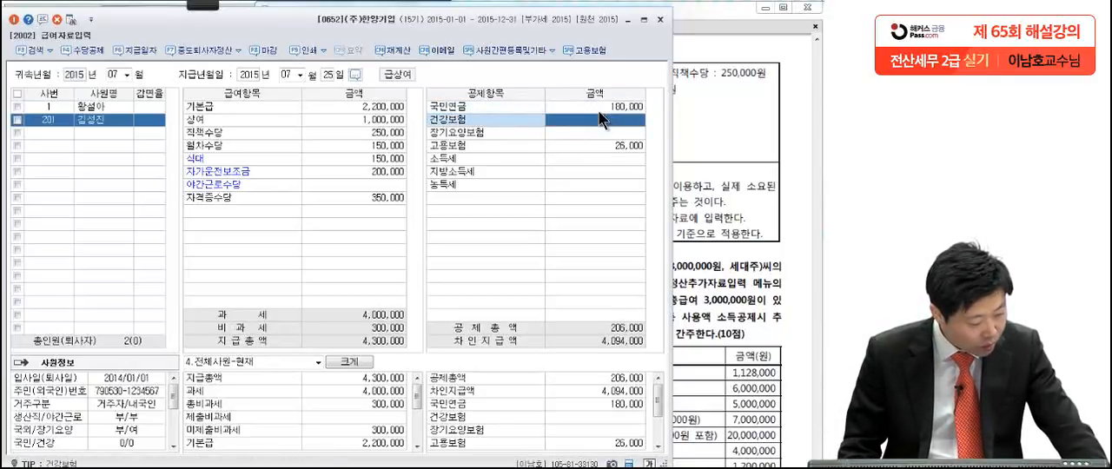
{"action": "type", "text": "121400"}
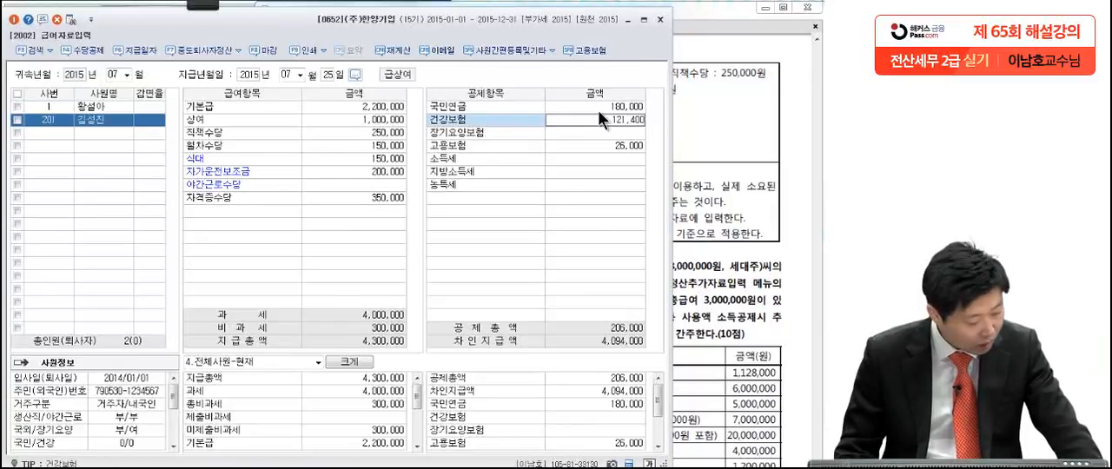
{"action": "key", "text": "Return"}
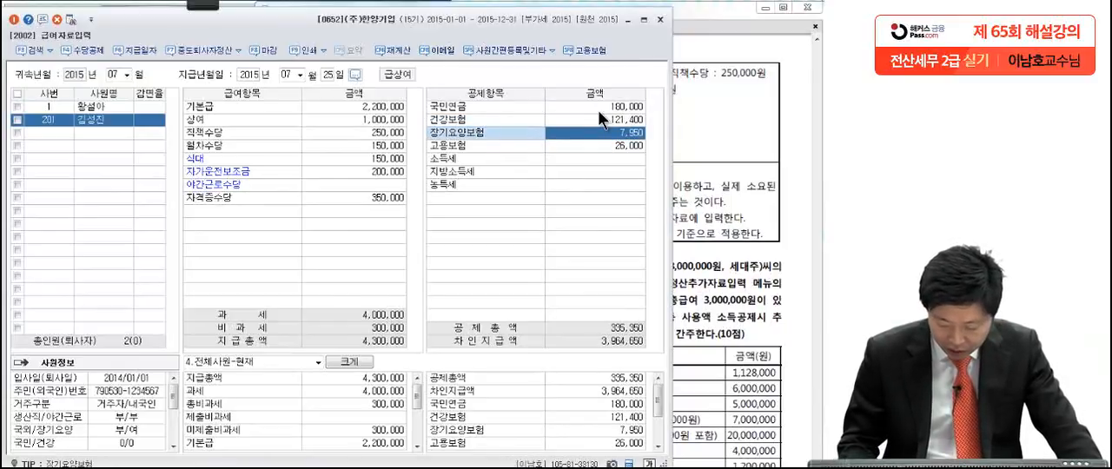
{"action": "type", "text": "7950"}
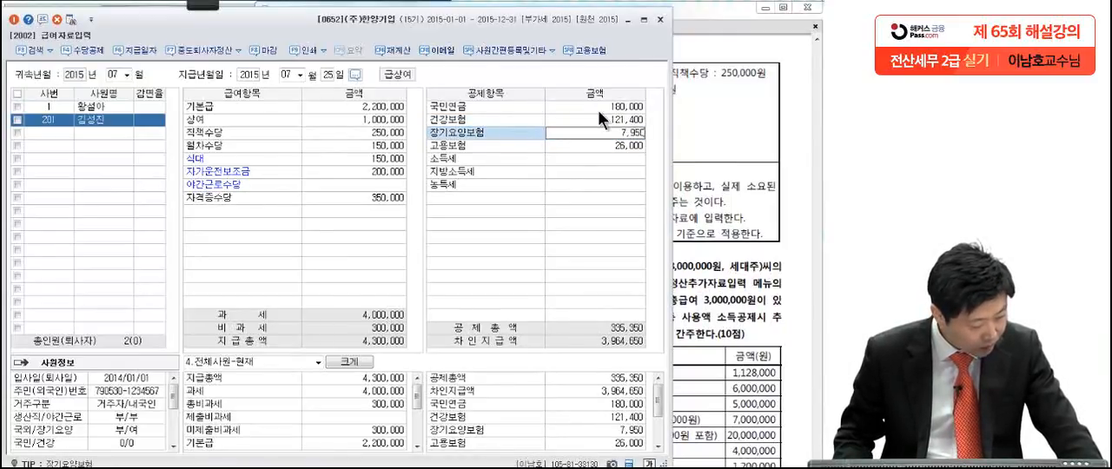
{"action": "key", "text": "Return"}
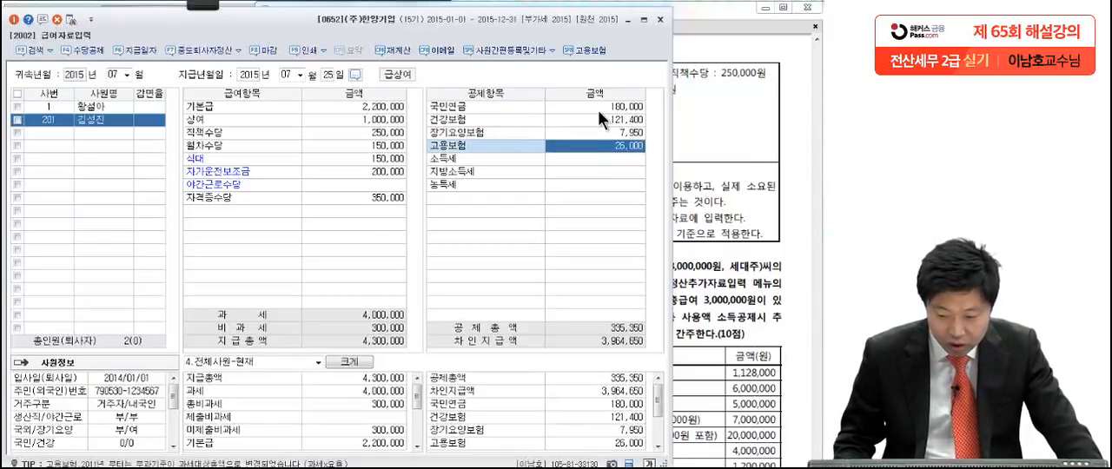
Step: Keep the 고용보험 amount and enter 120,000 for 소득세
{"action": "key", "text": "Return"}
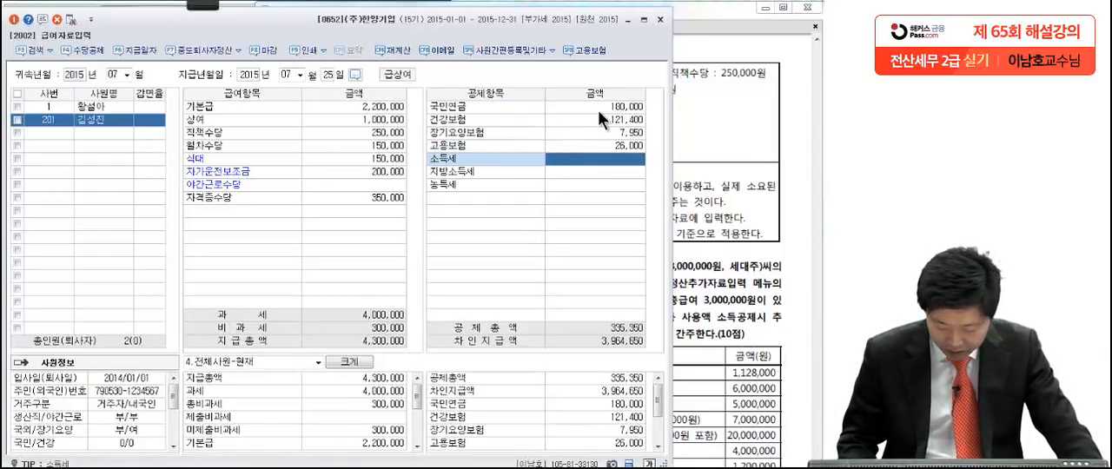
{"action": "type", "text": "120000"}
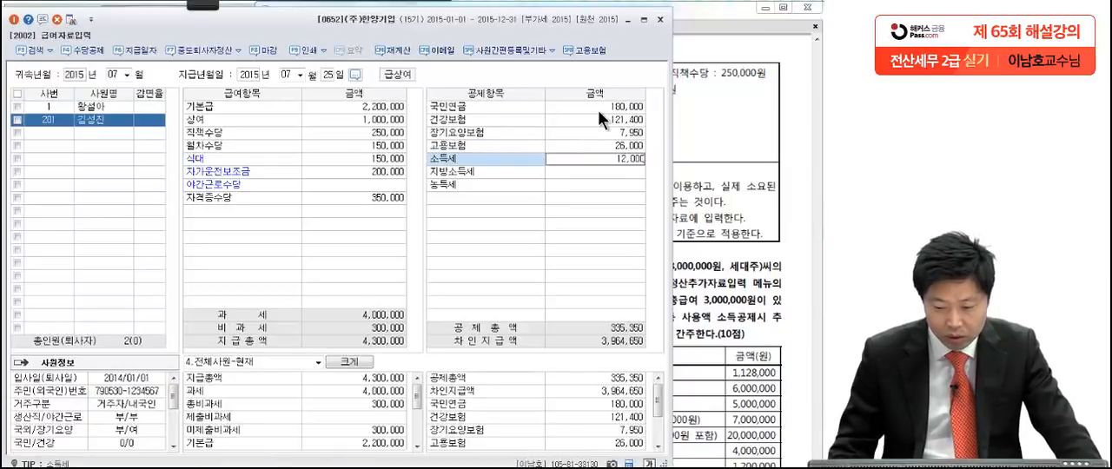
{"action": "key", "text": "Return"}
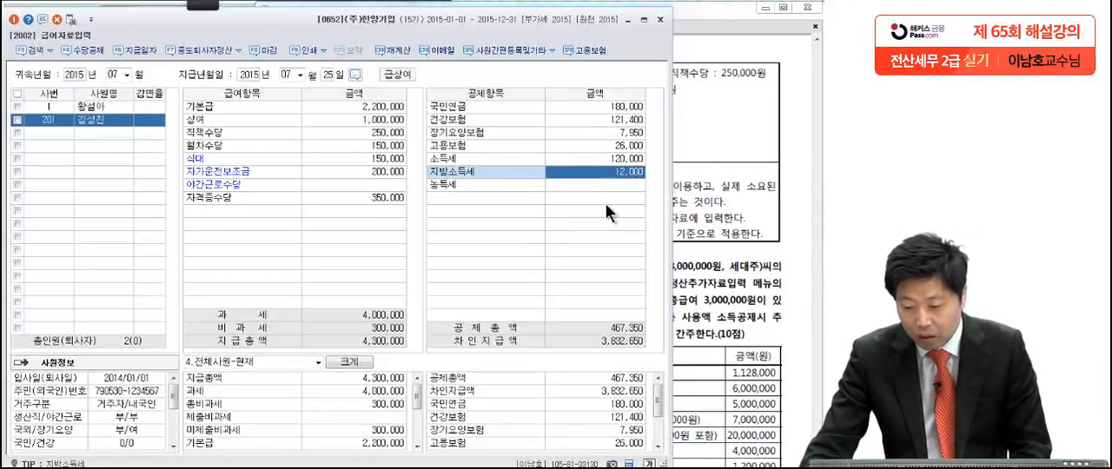
Step: Check the July payroll conditions in the exam PDF once more and close 급여자료입력
{"action": "left_click", "coordinate": [712, 223]}
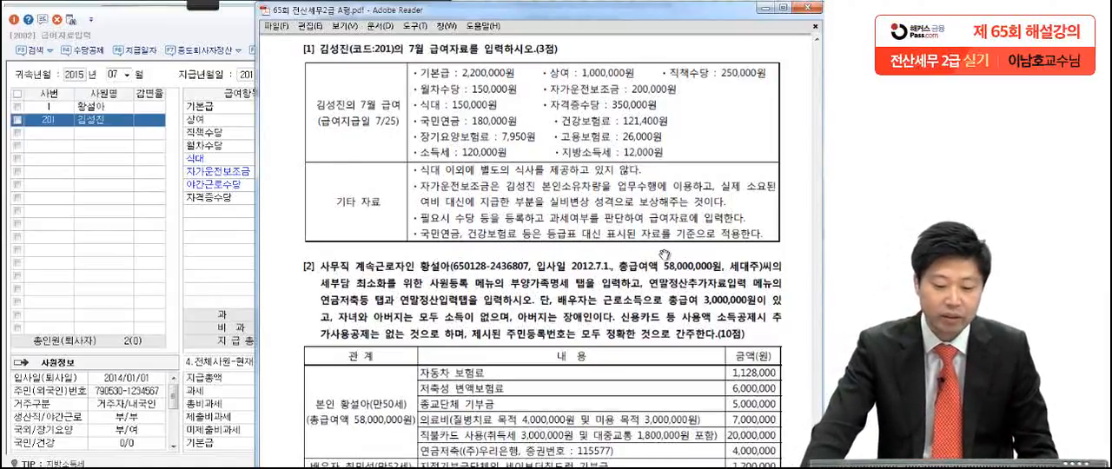
{"action": "left_click", "coordinate": [220, 211]}
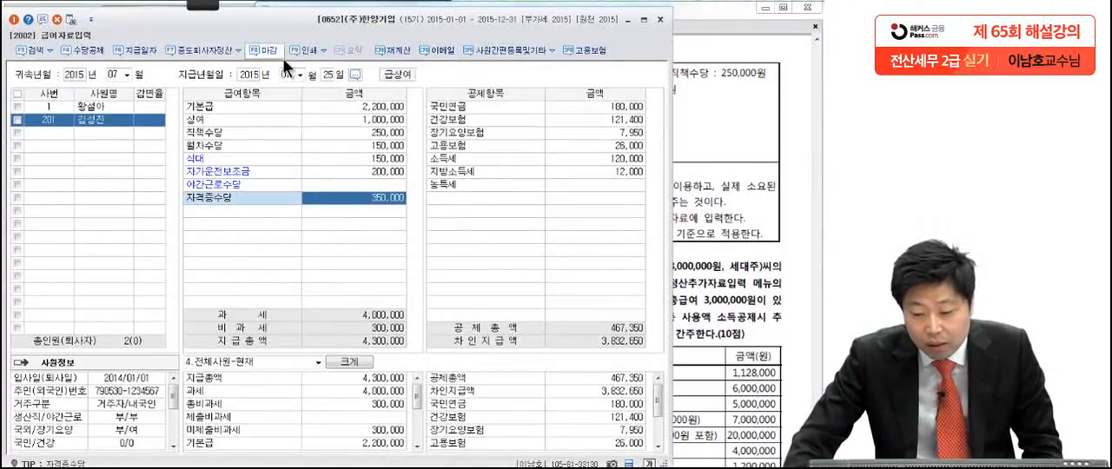
{"action": "left_click", "coordinate": [659, 19]}
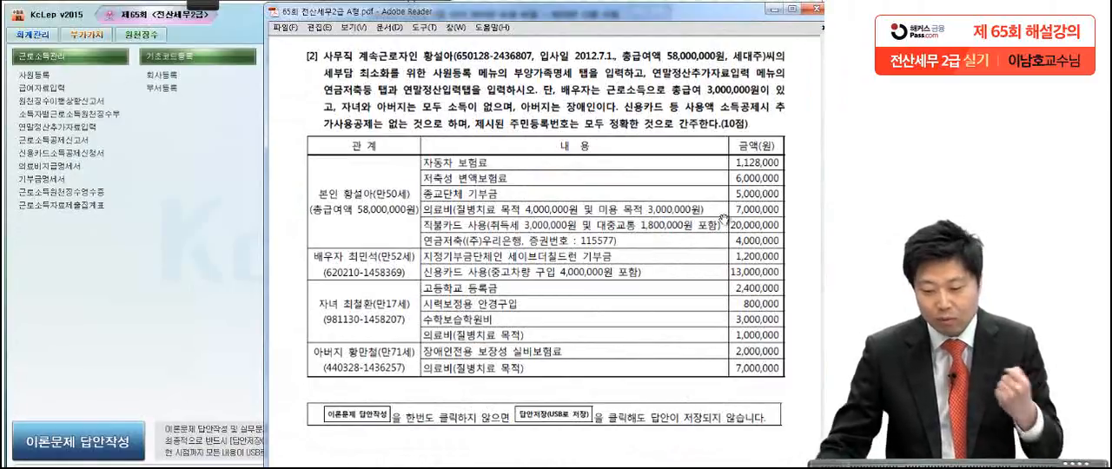
Step: With the Brush, underline 총급여액 58,000,000원 and 세대주 in question [2] and circle 부양가족명세, 연금저축등 and 연말정산입력
{"action": "mouse_move", "coordinate": [205, 3]}
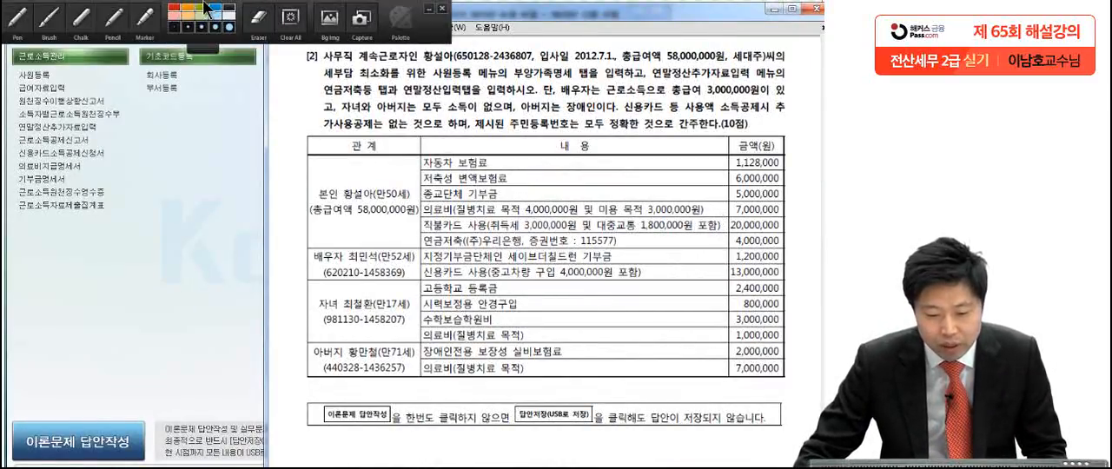
{"action": "left_click", "coordinate": [58, 26]}
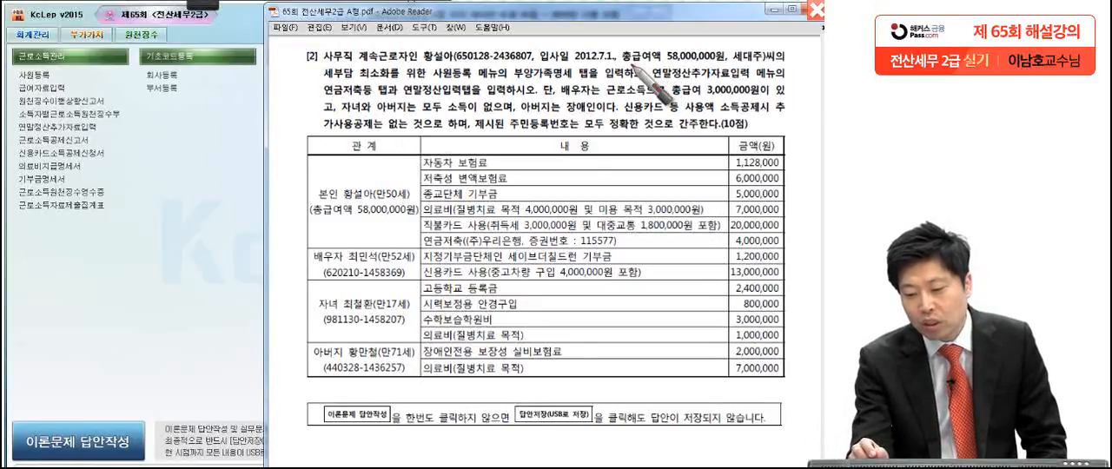
{"action": "left_click_drag", "start_coordinate": [620, 63], "coordinate": [764, 61]}
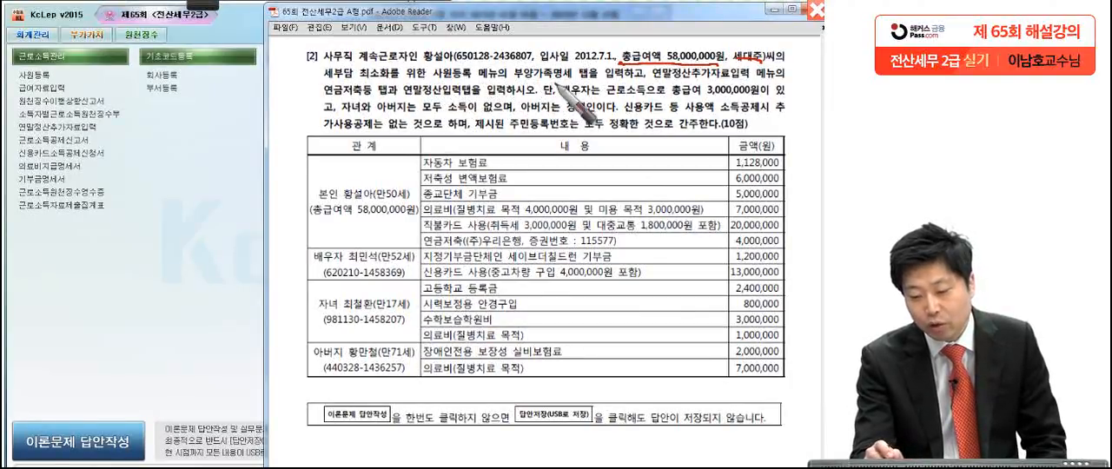
{"action": "mouse_move", "coordinate": [589, 81]}
{"action": "left_mouse_down"}
{"action": "mouse_move", "coordinate": [553, 86]}
{"action": "mouse_move", "coordinate": [599, 68]}
{"action": "mouse_move", "coordinate": [508, 108]}
{"action": "left_mouse_up"}
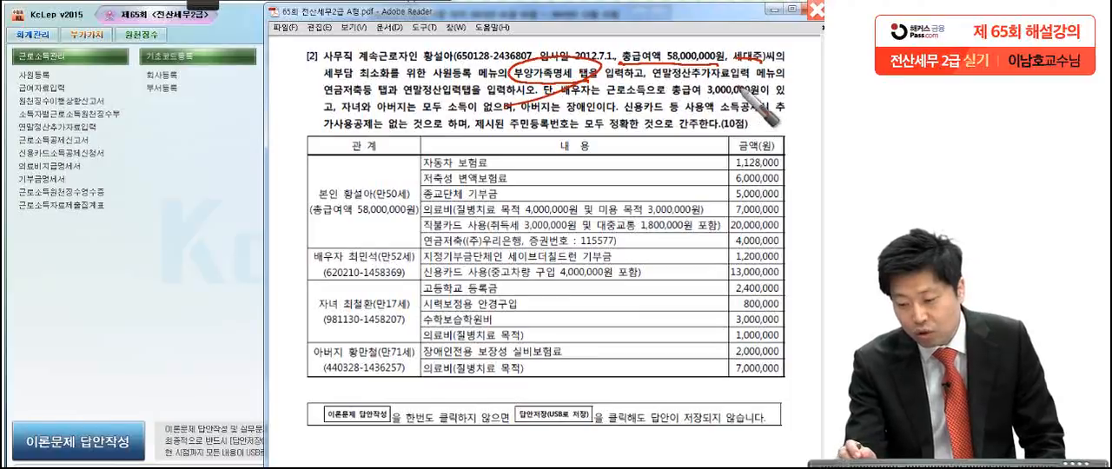
{"action": "mouse_move", "coordinate": [390, 100]}
{"action": "left_mouse_down"}
{"action": "mouse_move", "coordinate": [311, 92]}
{"action": "mouse_move", "coordinate": [335, 132]}
{"action": "left_mouse_up"}
{"action": "mouse_move", "coordinate": [478, 103]}
{"action": "left_mouse_down"}
{"action": "mouse_move", "coordinate": [408, 86]}
{"action": "mouse_move", "coordinate": [383, 144]}
{"action": "left_mouse_up"}
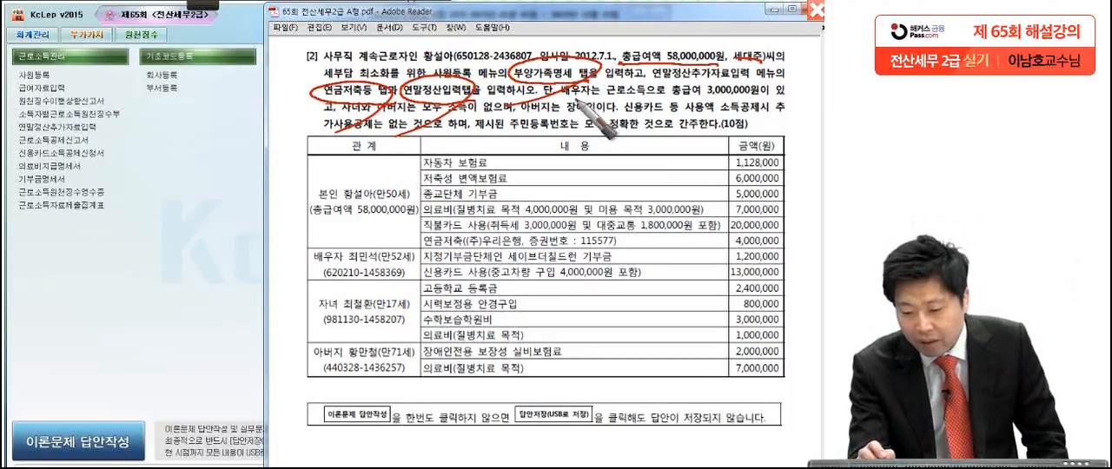
Step: Underline the spouse's 총급여 3,000,000원, circle 장애인, and underline the 신용카드 등 사용액 소득공제 and resident-number conditions in question [2]
{"action": "left_click_drag", "start_coordinate": [664, 101], "coordinate": [766, 100]}
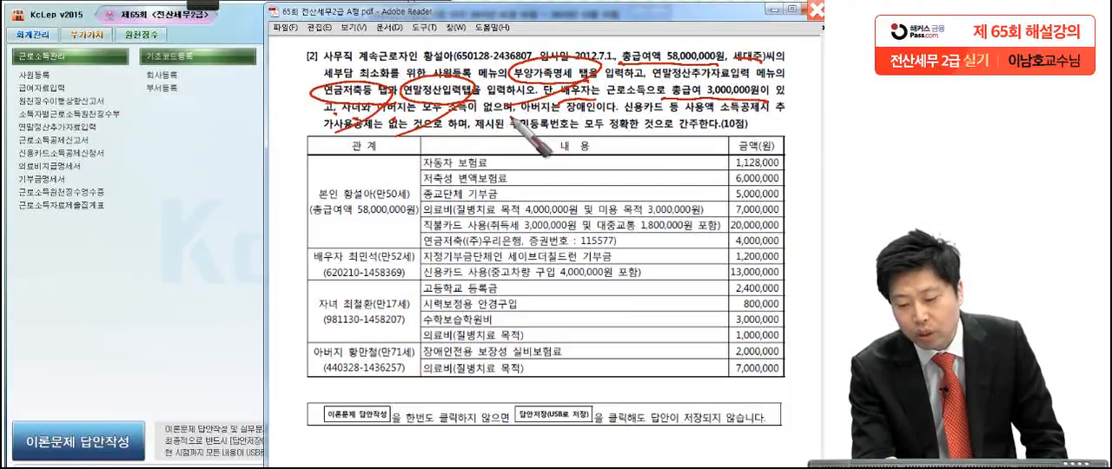
{"action": "left_click_drag", "start_coordinate": [581, 106], "coordinate": [565, 105]}
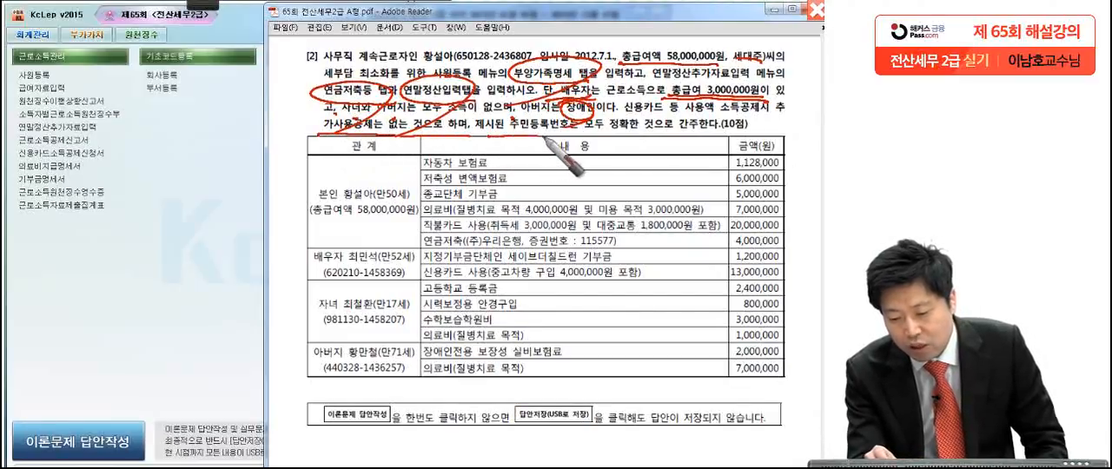
{"action": "left_click_drag", "start_coordinate": [761, 132], "coordinate": [763, 139]}
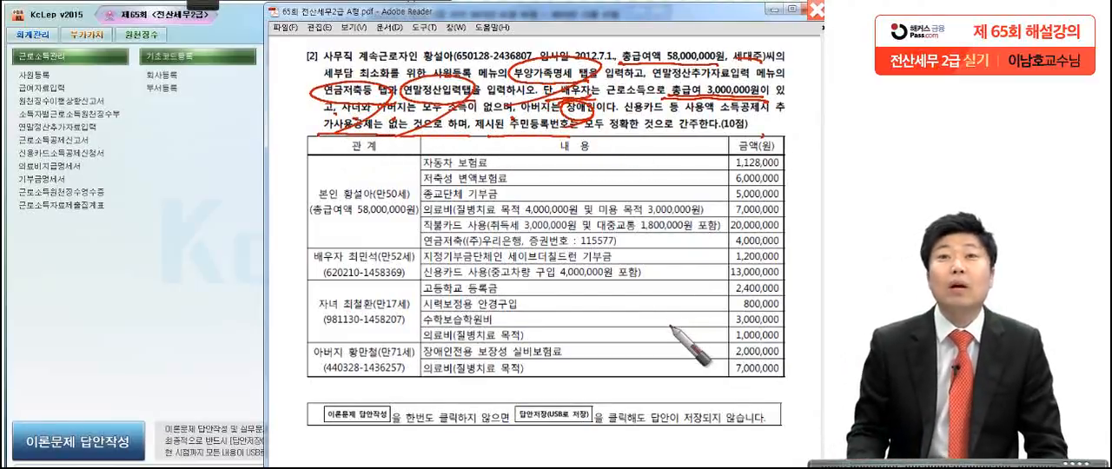
{"action": "left_click_drag", "start_coordinate": [622, 113], "coordinate": [775, 119]}
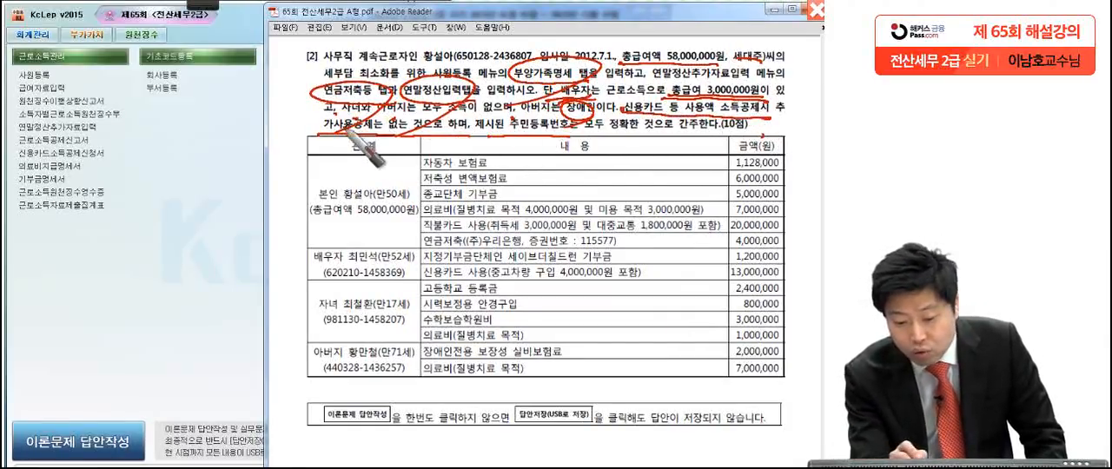
{"action": "left_click_drag", "start_coordinate": [769, 120], "coordinate": [793, 118]}
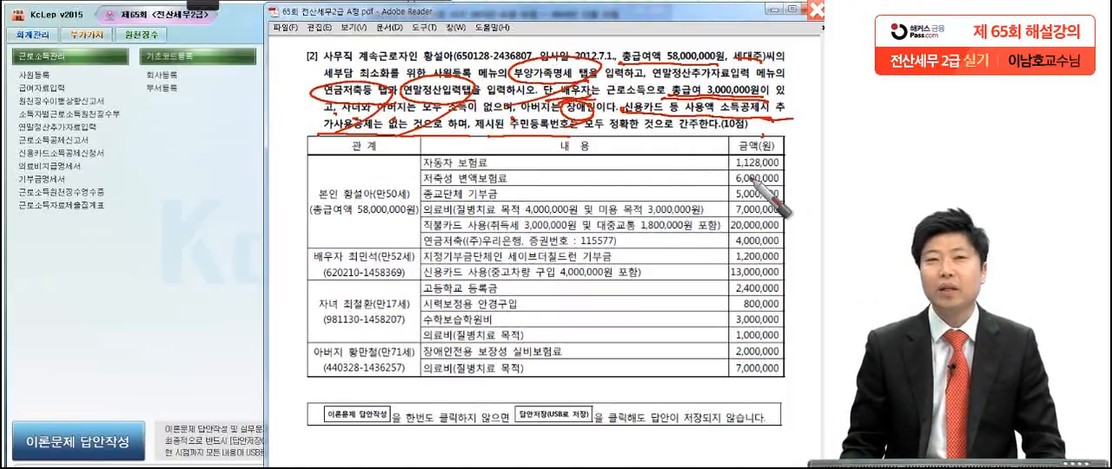
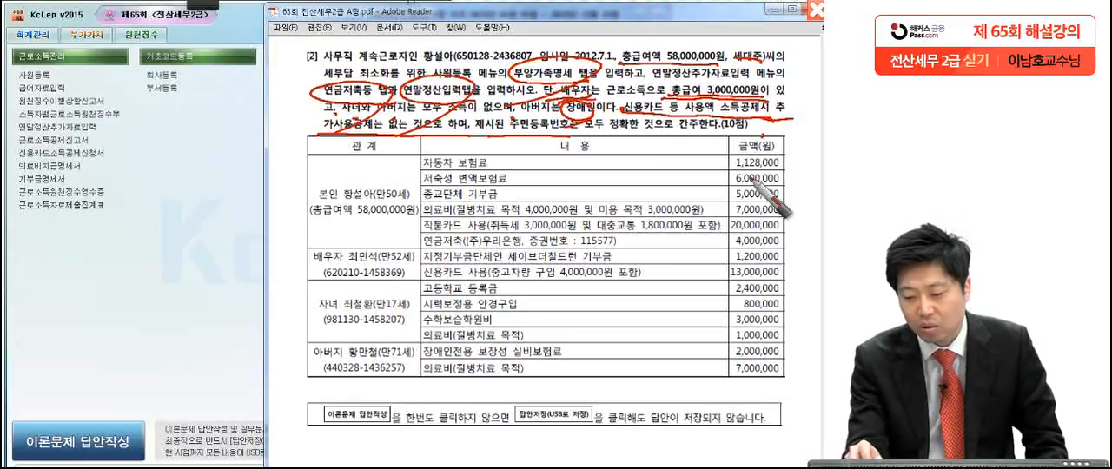
Step: Finish underlining the last condition, clear the brush marks, and open employee 1's 부양가족명세 in KcLep's 사원등록
{"action": "left_click_drag", "start_coordinate": [796, 116], "coordinate": [304, 137]}
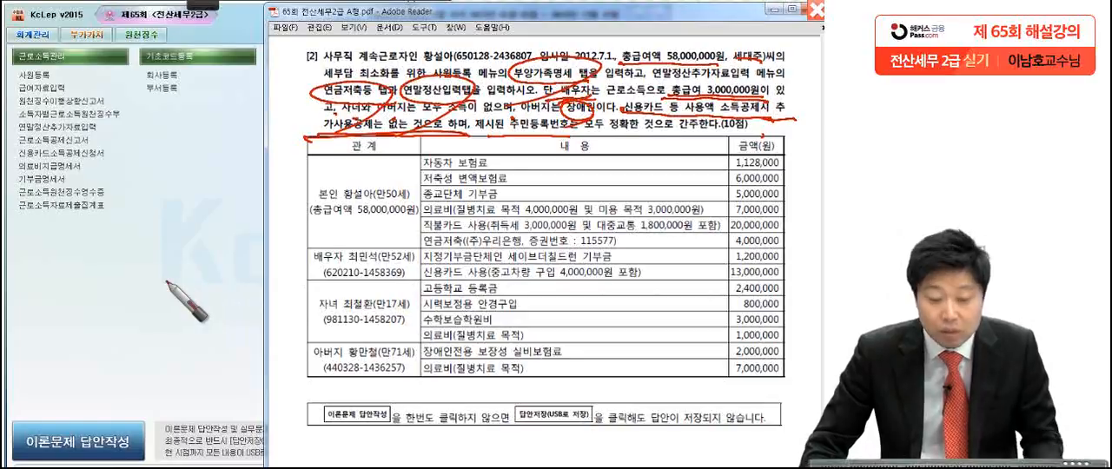
{"action": "key", "text": "Escape"}
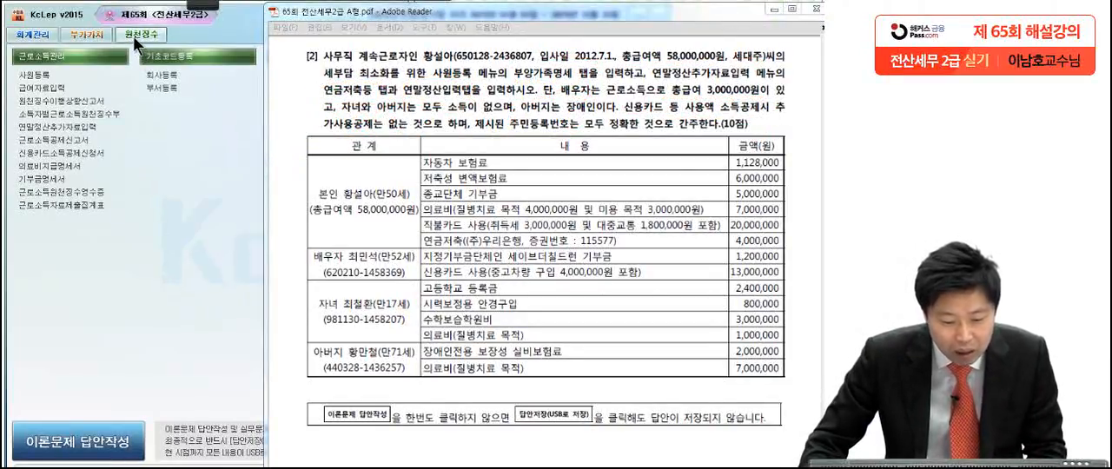
{"action": "left_click", "coordinate": [133, 36]}
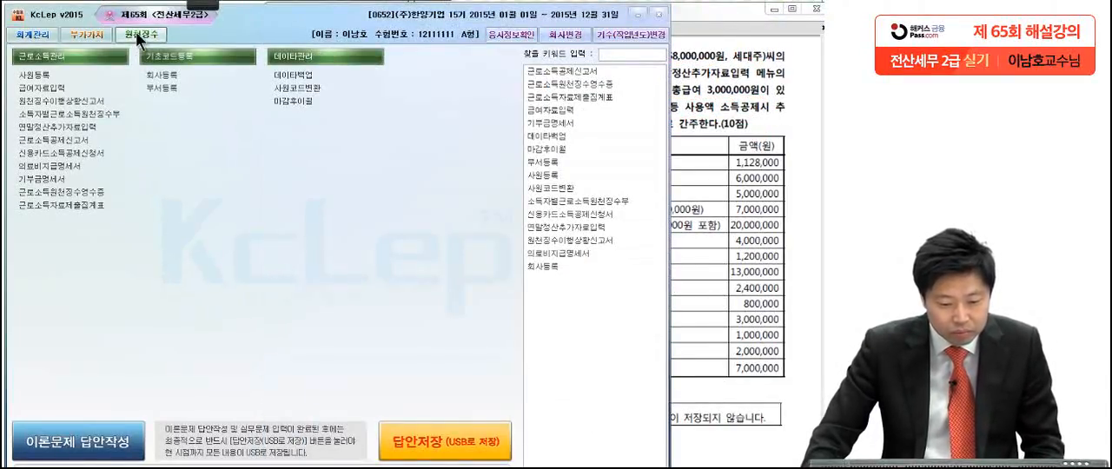
{"action": "left_click", "coordinate": [65, 79]}
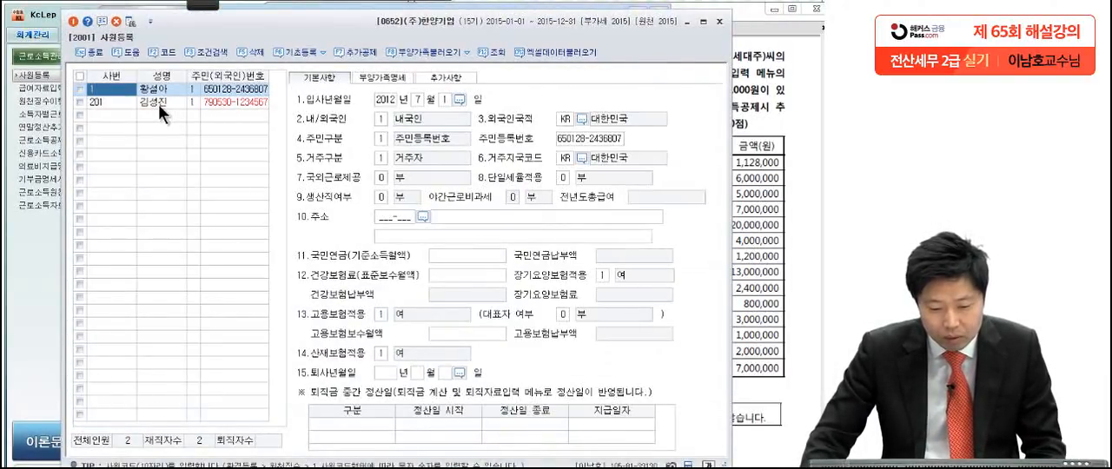
{"action": "left_click", "coordinate": [391, 76]}
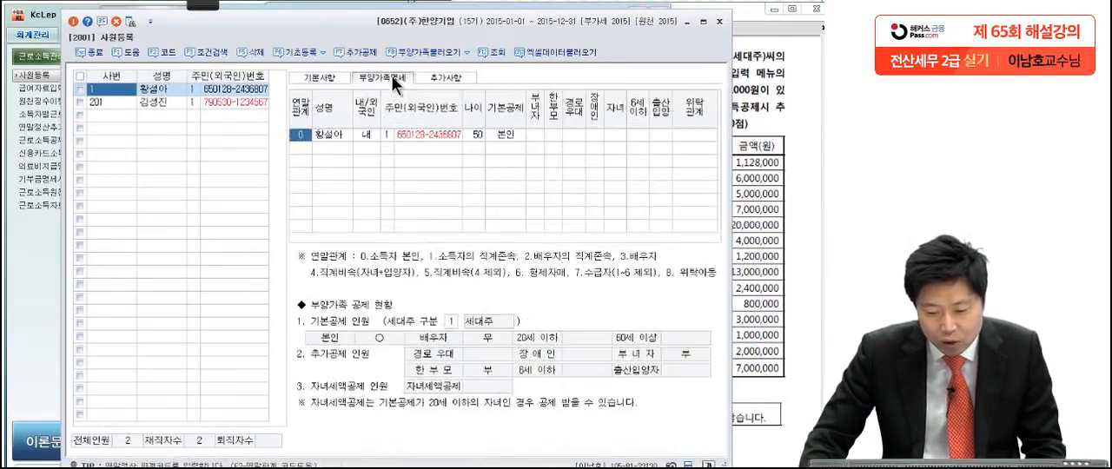
{"action": "left_click", "coordinate": [302, 148]}
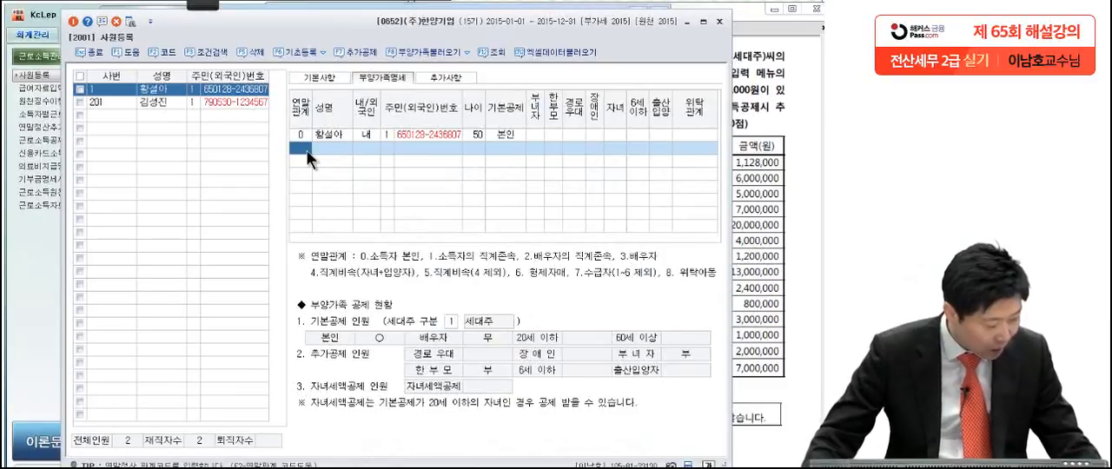
Step: Check the employee's conditions in the exam PDF and leave 부녀자 at 부 on the 본인 row
{"action": "left_click", "coordinate": [344, 135]}
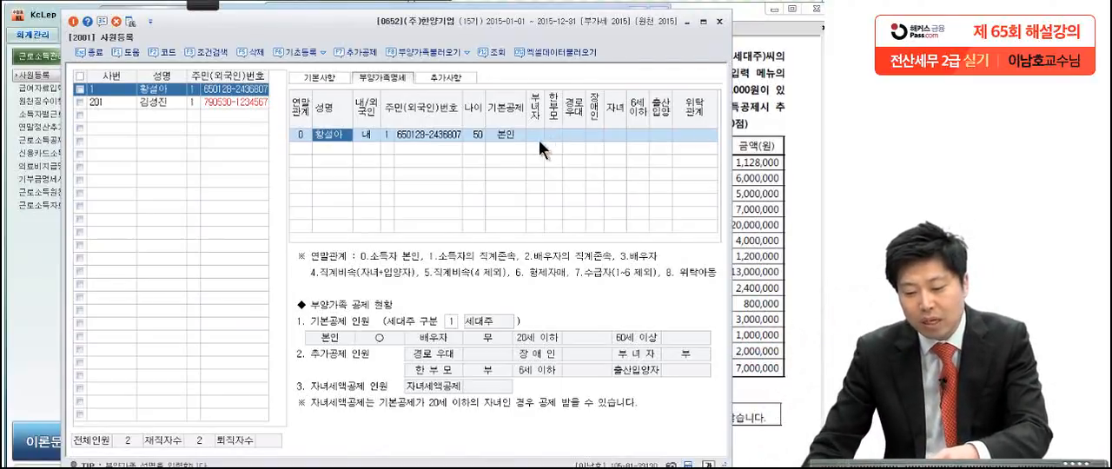
{"action": "left_click", "coordinate": [538, 137]}
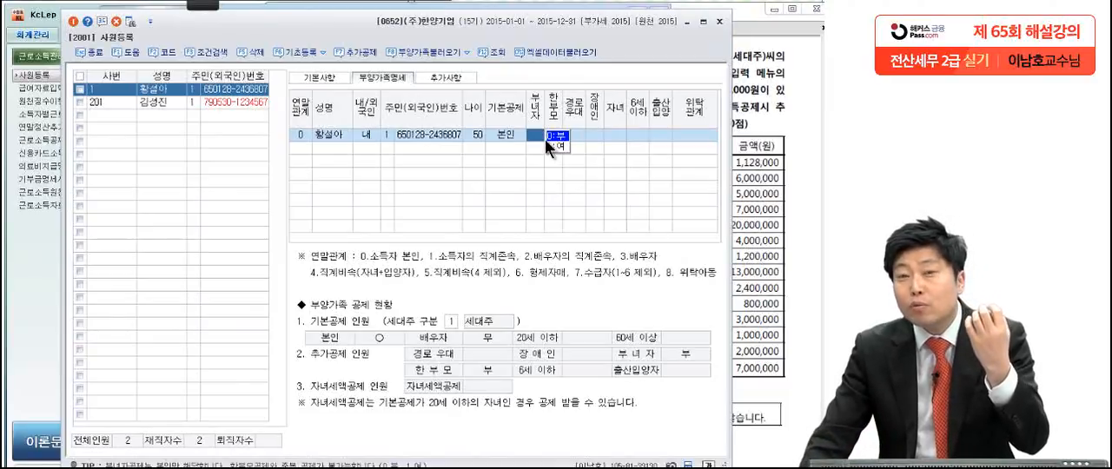
{"action": "left_click", "coordinate": [761, 128]}
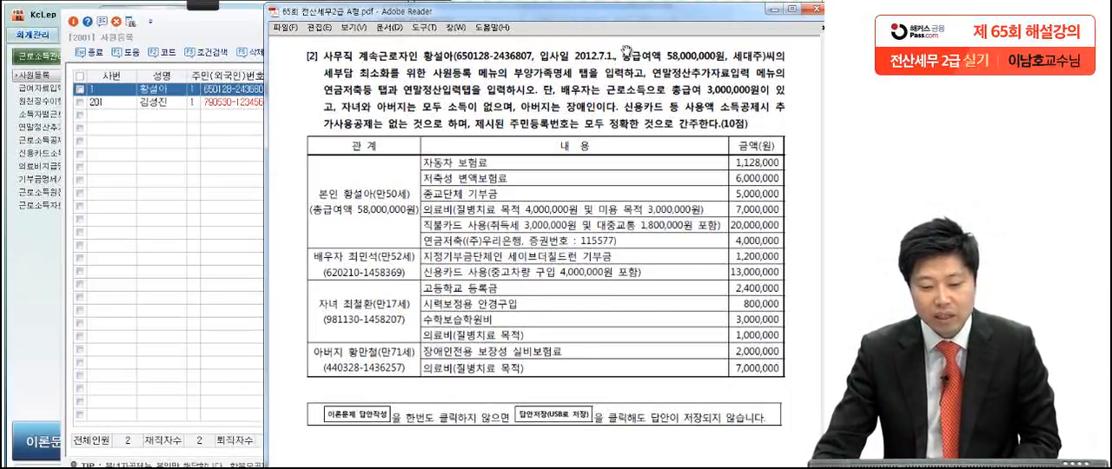
{"action": "left_click", "coordinate": [239, 92]}
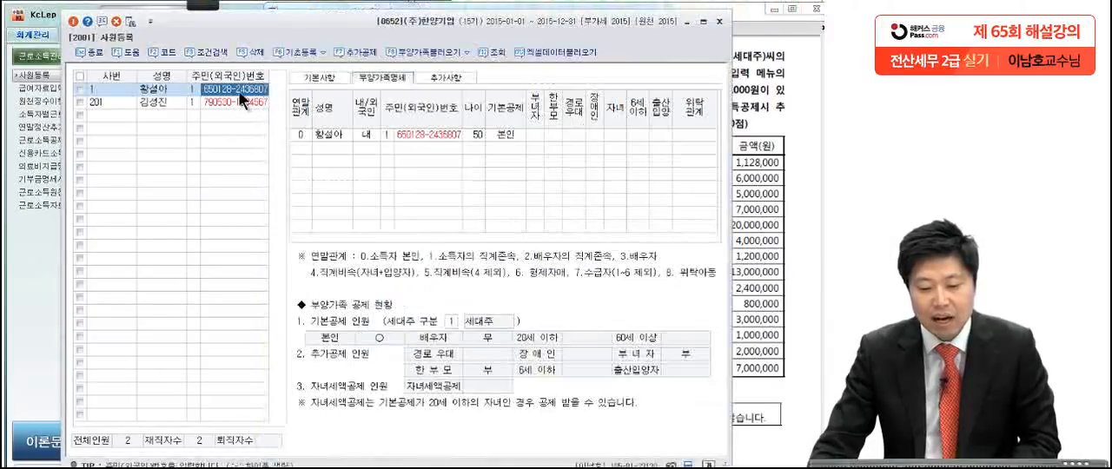
{"action": "left_click", "coordinate": [539, 135]}
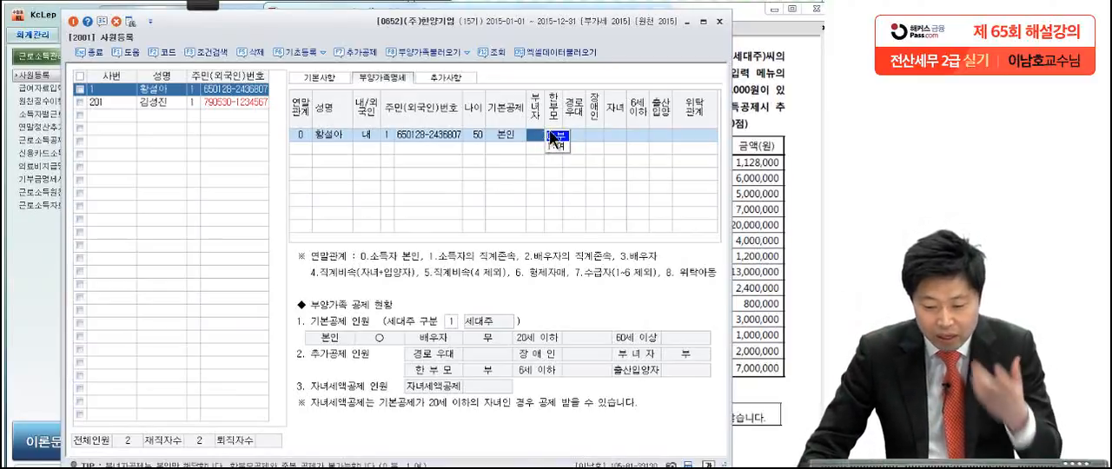
{"action": "key", "text": "Return"}
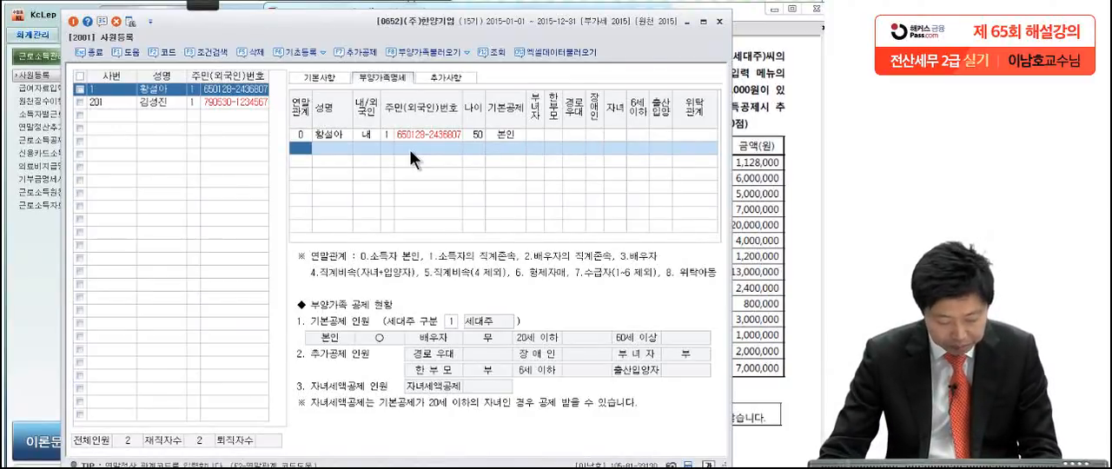
Step: Add a dependent with relation 3 배우자, enter the spouse's name, and keep 내국인 and 주민등록번호 as the types
{"action": "key", "text": "F2"}
{"action": "double_click", "coordinate": [368, 205]}
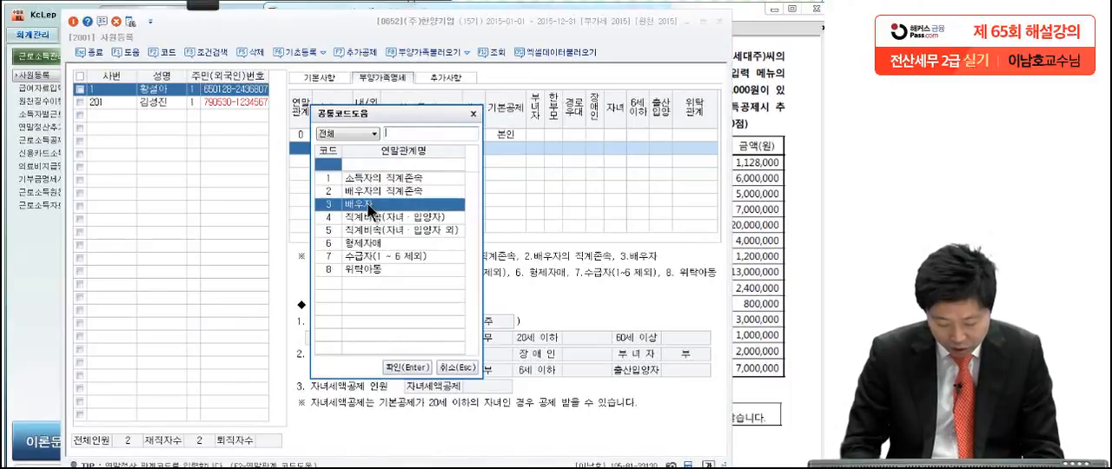
{"action": "type", "text": "최"}
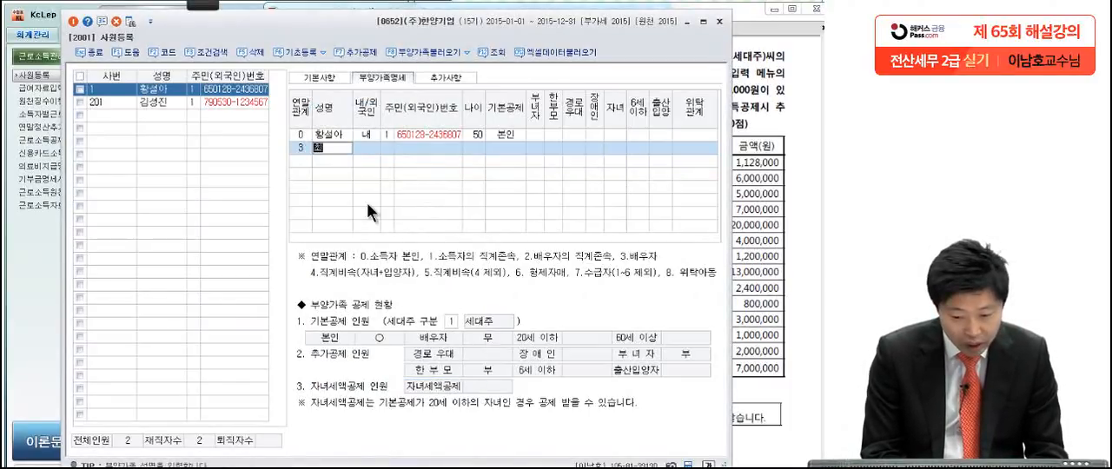
{"action": "type", "text": "민석"}
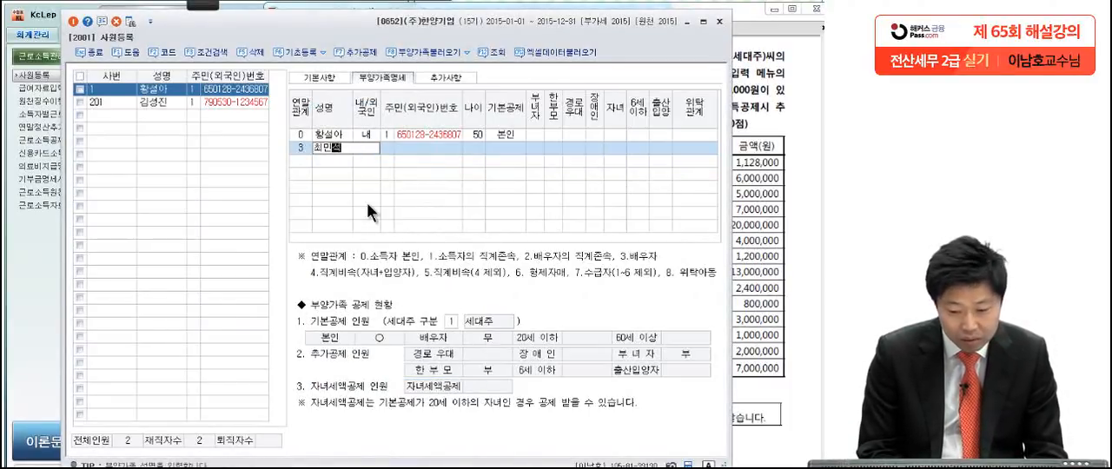
{"action": "key", "text": "Return"}
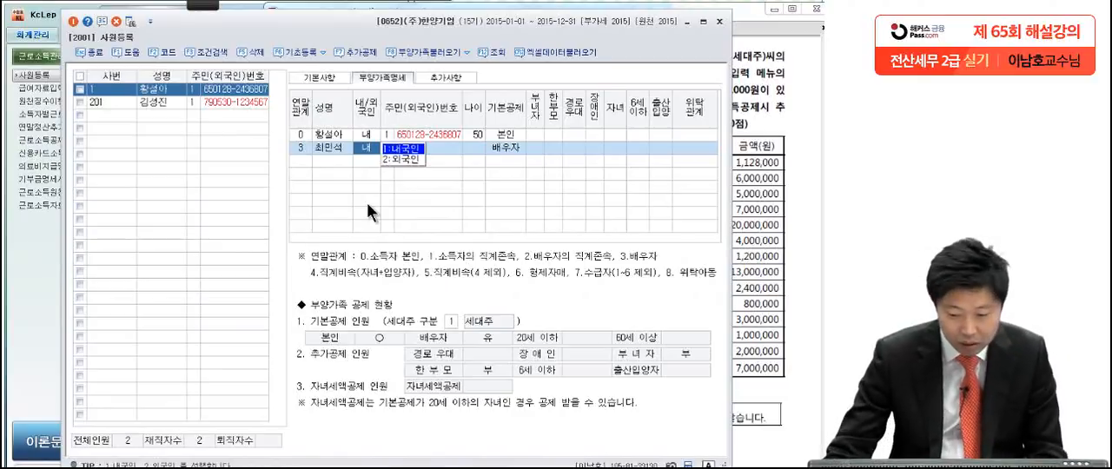
{"action": "key", "text": "Return"}
{"action": "key", "text": "Return"}
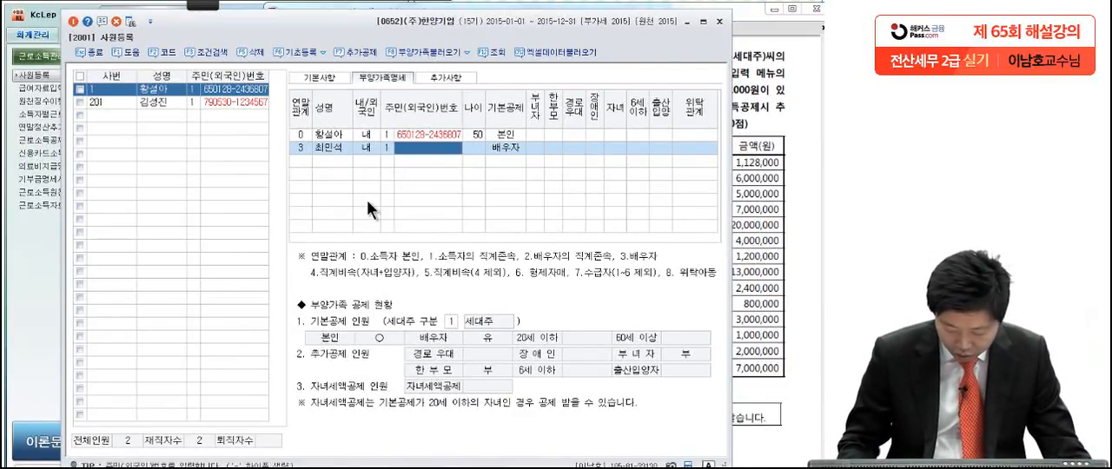
Step: Enter the spouse's resident registration number and keep 배우자 as the 기본공제 with no additional deductions
{"action": "type", "text": "620210"}
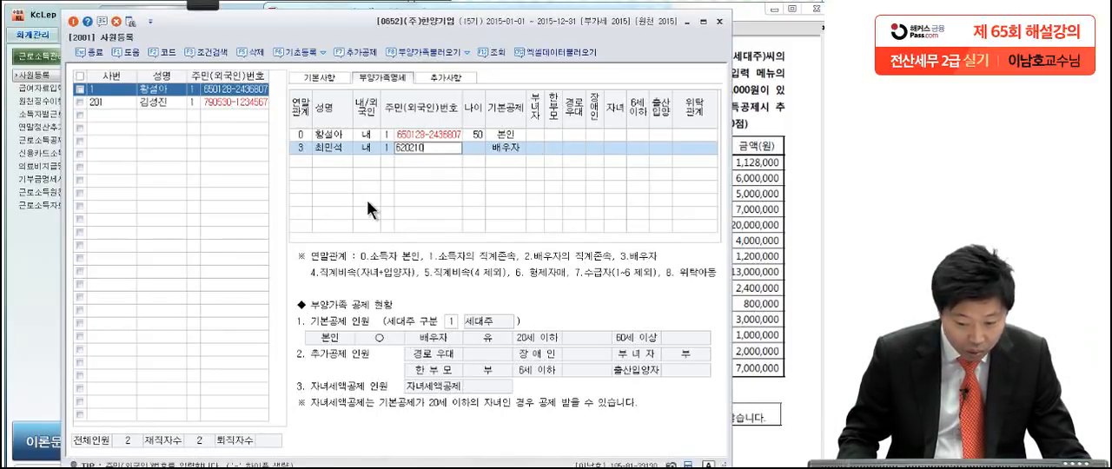
{"action": "type", "text": "-1"}
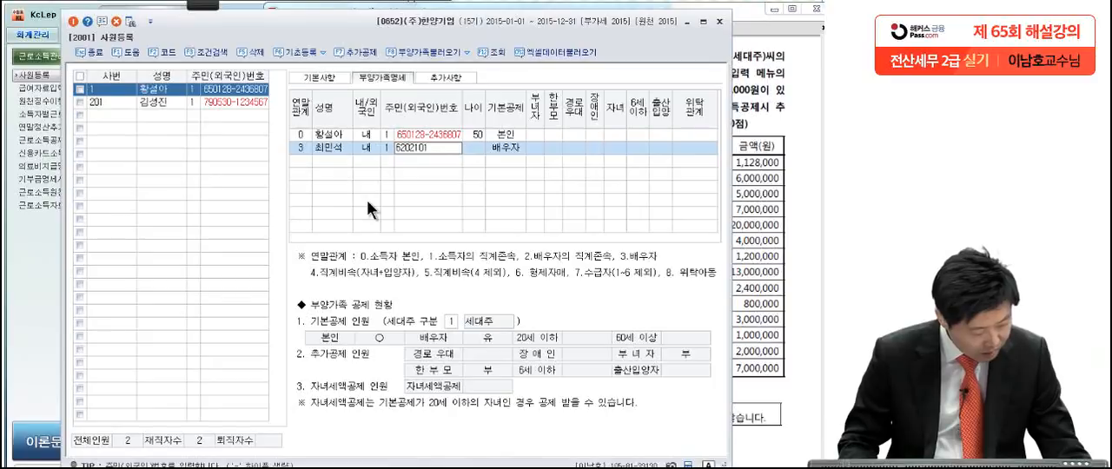
{"action": "type", "text": "45"}
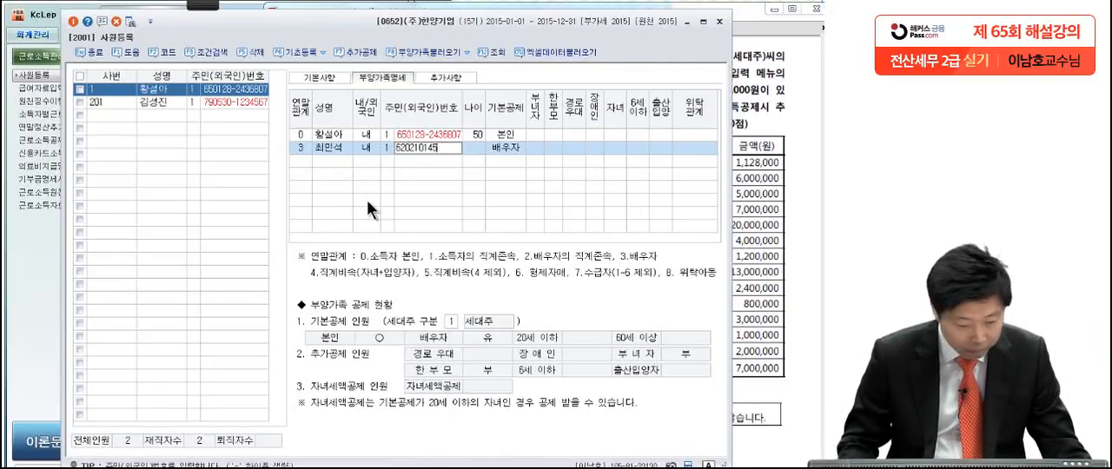
{"action": "type", "text": "8"}
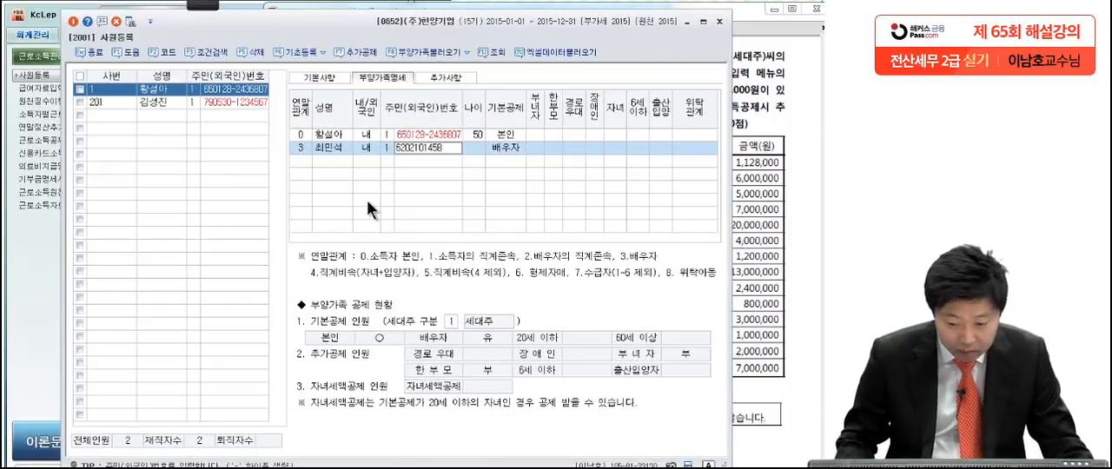
{"action": "type", "text": "369"}
{"action": "key", "text": "Return"}
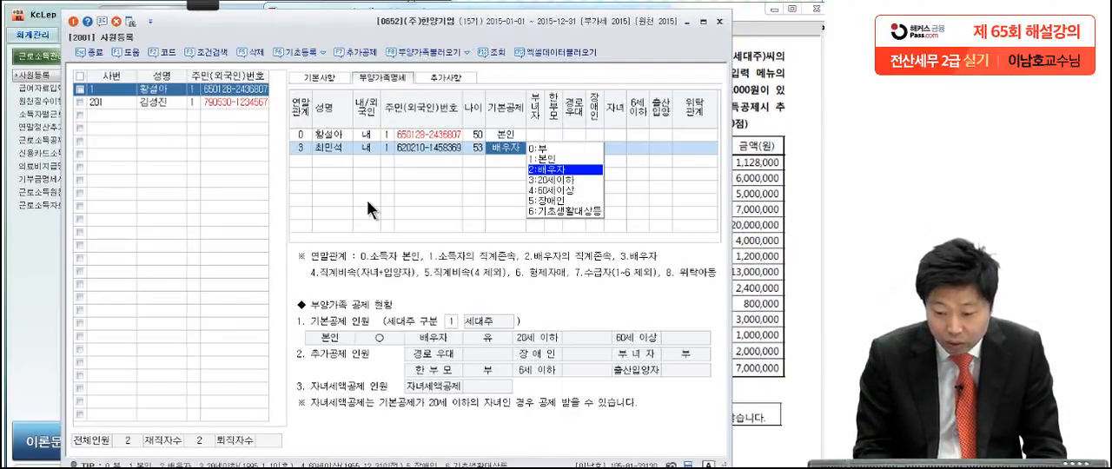
{"action": "key", "text": "Return"}
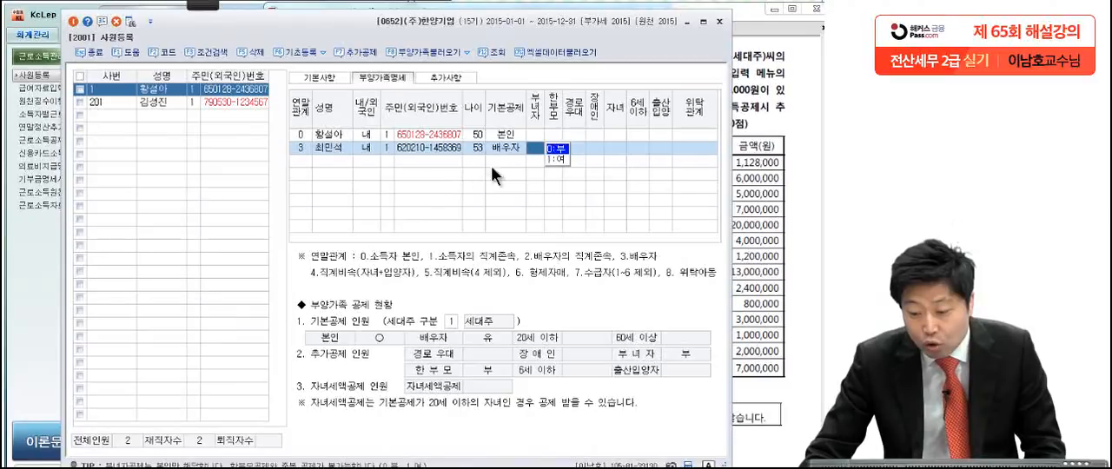
{"action": "left_click", "coordinate": [611, 149]}
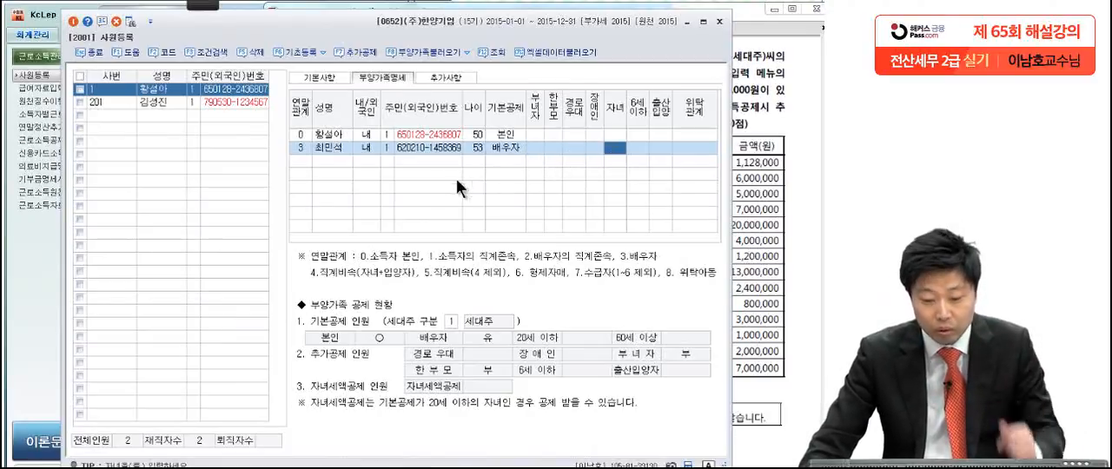
Step: Add a dependent with relation 4 직계비속(자녀·입양자), enter the child's name, and keep 내국인 and 주민등록번호 as the types
{"action": "left_click", "coordinate": [300, 160]}
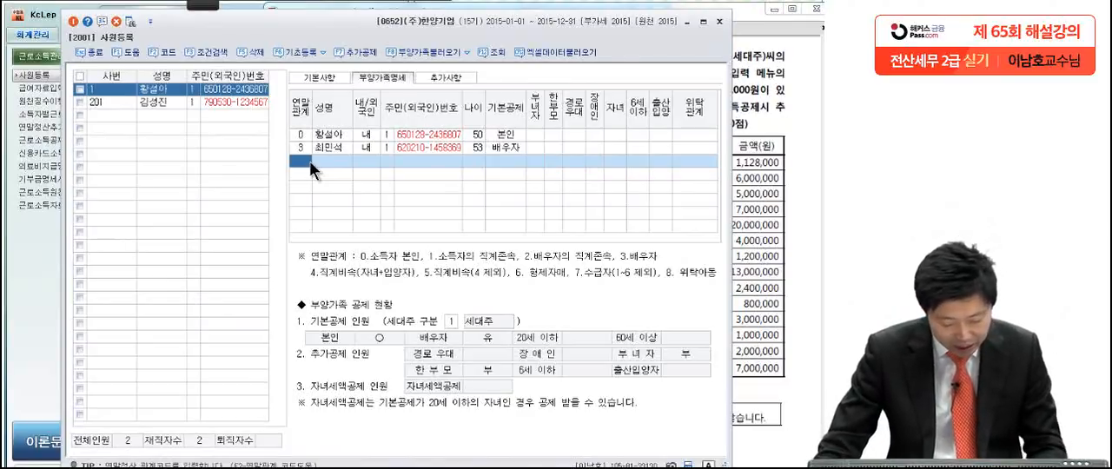
{"action": "key", "text": "F2"}
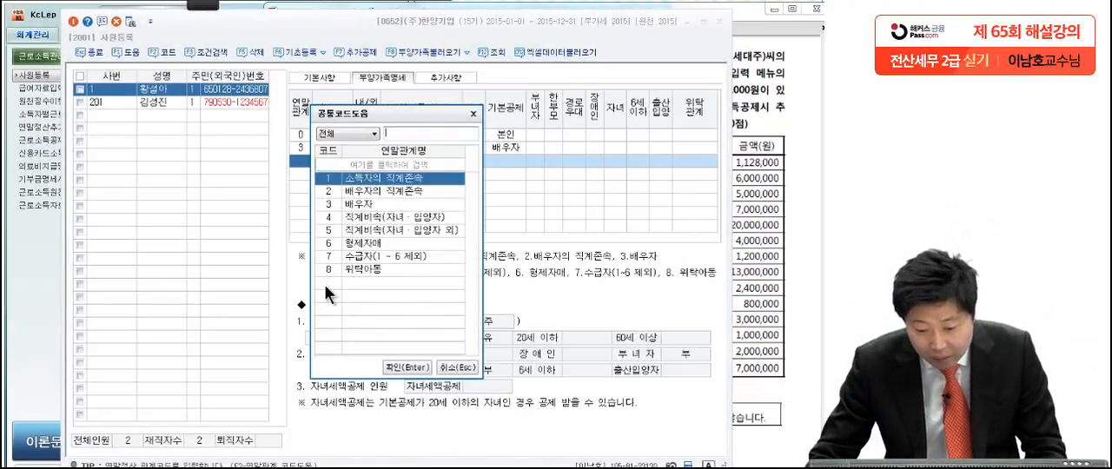
{"action": "left_click", "coordinate": [375, 219]}
{"action": "double_click", "coordinate": [375, 222]}
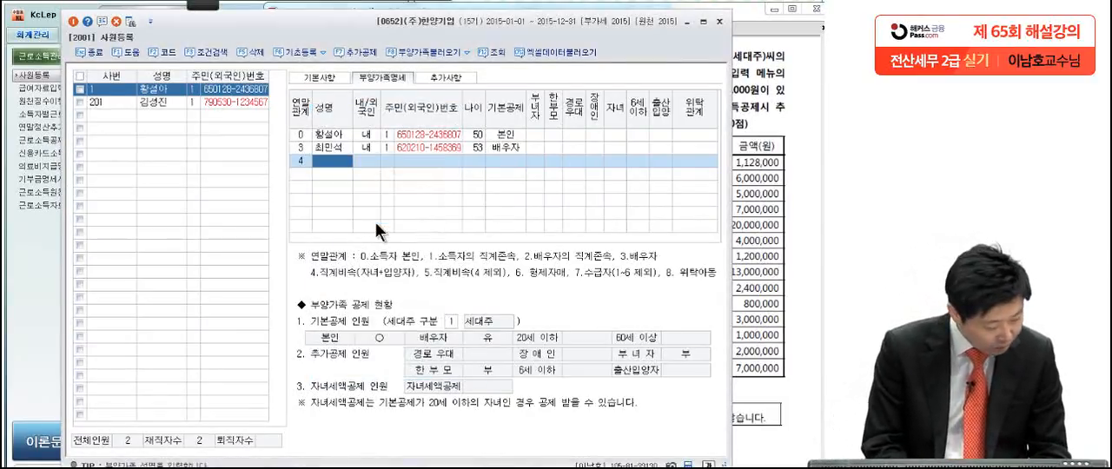
{"action": "type", "text": "최절"}
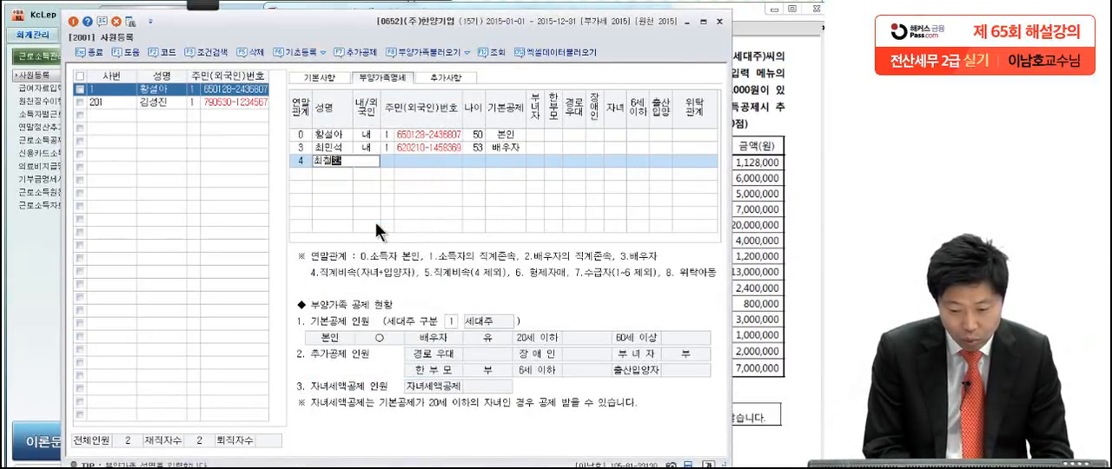
{"action": "type", "text": "환"}
{"action": "key", "text": "Return"}
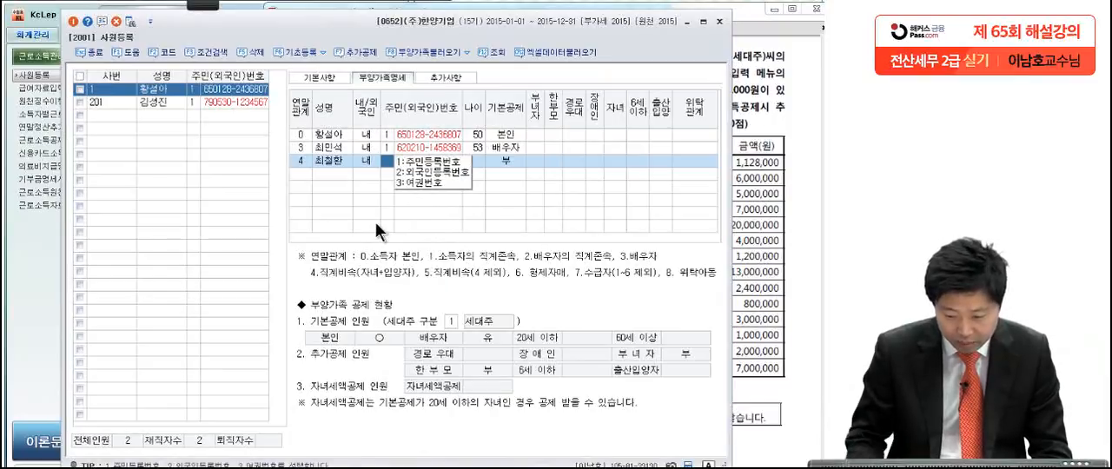
{"action": "key", "text": "Return"}
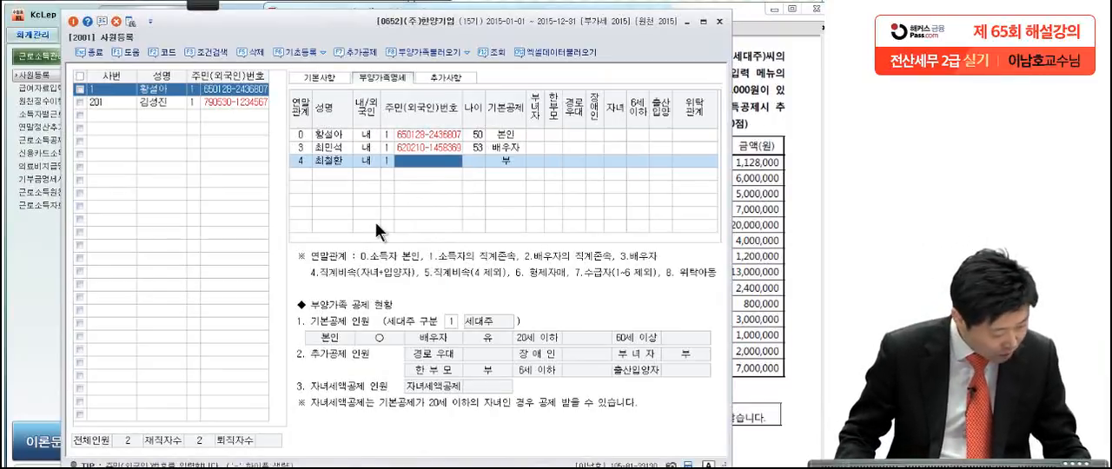
Step: Enter the child's resident registration number and keep 20세이하 as the 기본공제
{"action": "type", "text": "98"}
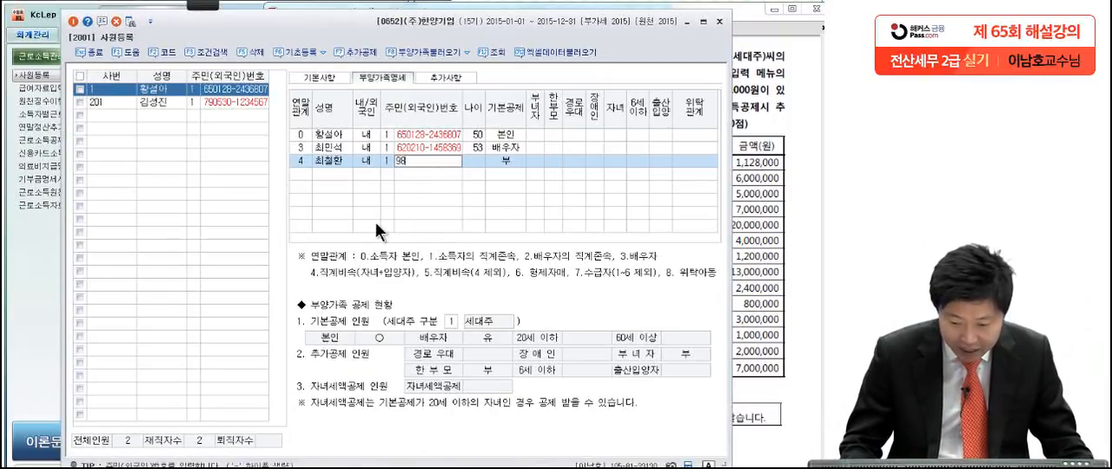
{"action": "type", "text": "1130-"}
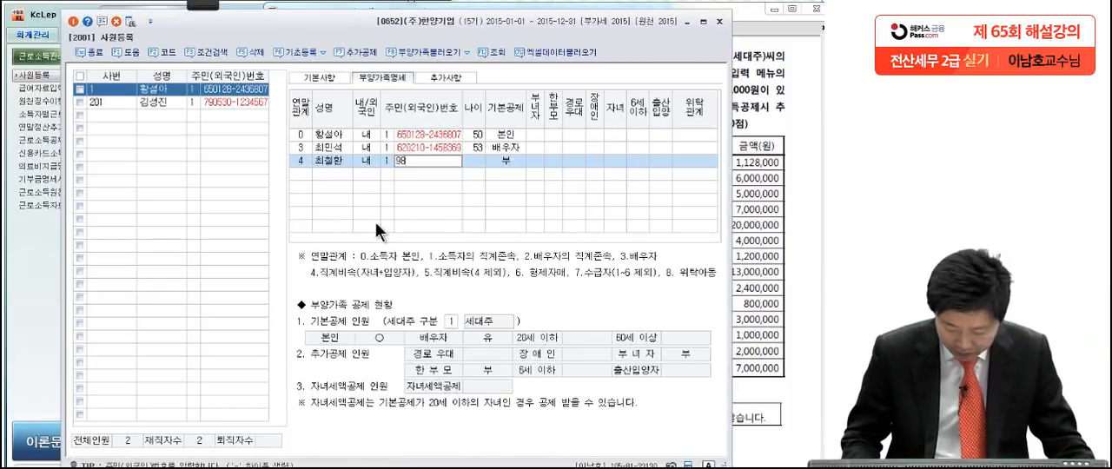
{"action": "type", "text": "1458207"}
{"action": "key", "text": "Return"}
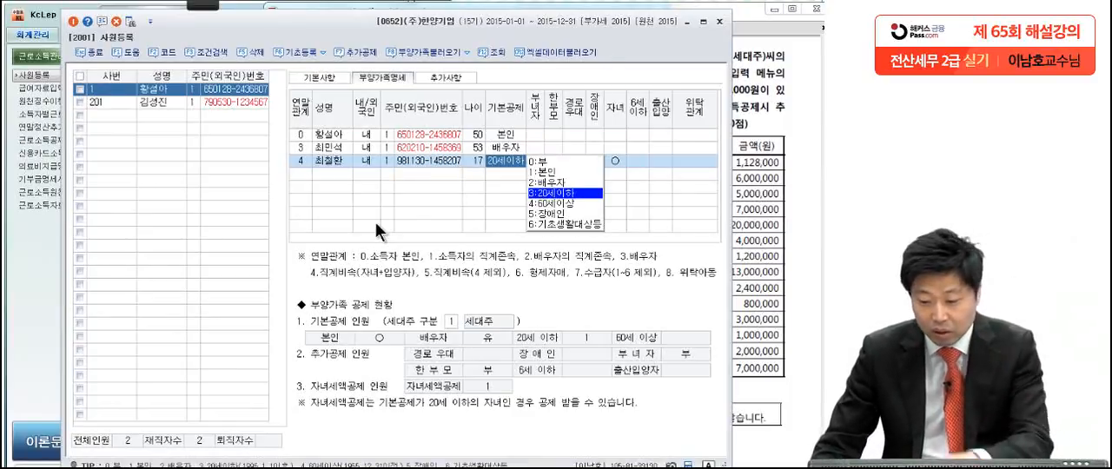
{"action": "key", "text": "Return"}
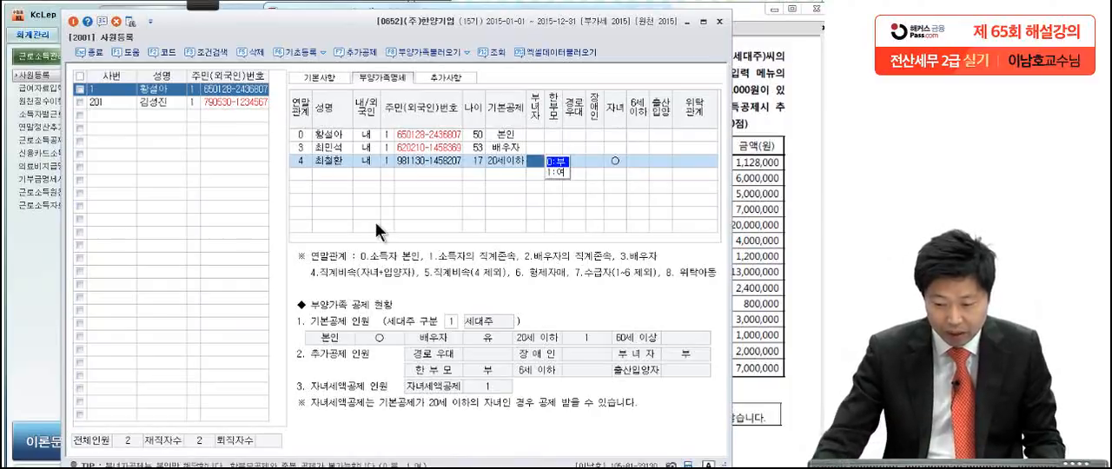
Step: Add a dependent with relation 1 소득자의 직계존속, enter the father's name, and keep 내국인 and 주민등록번호 as the types
{"action": "left_click", "coordinate": [309, 176]}
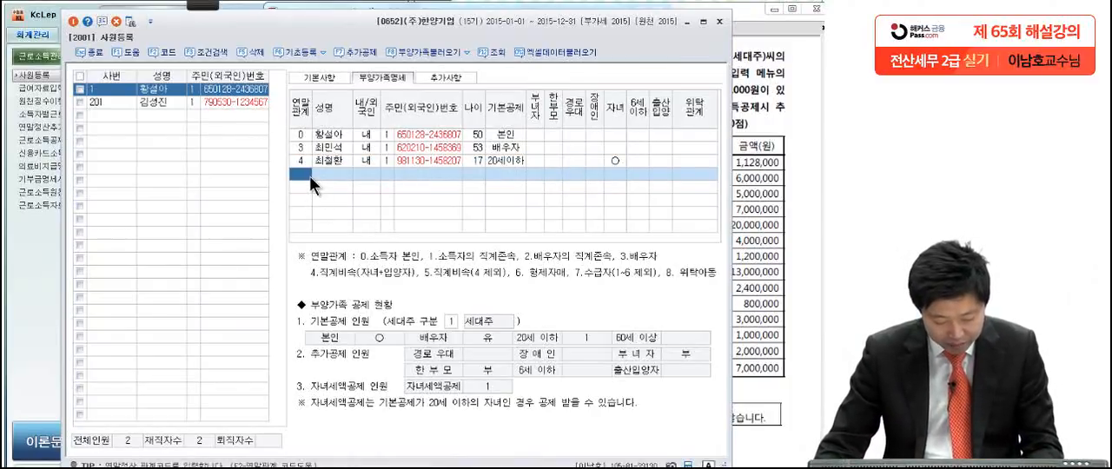
{"action": "key", "text": "F2"}
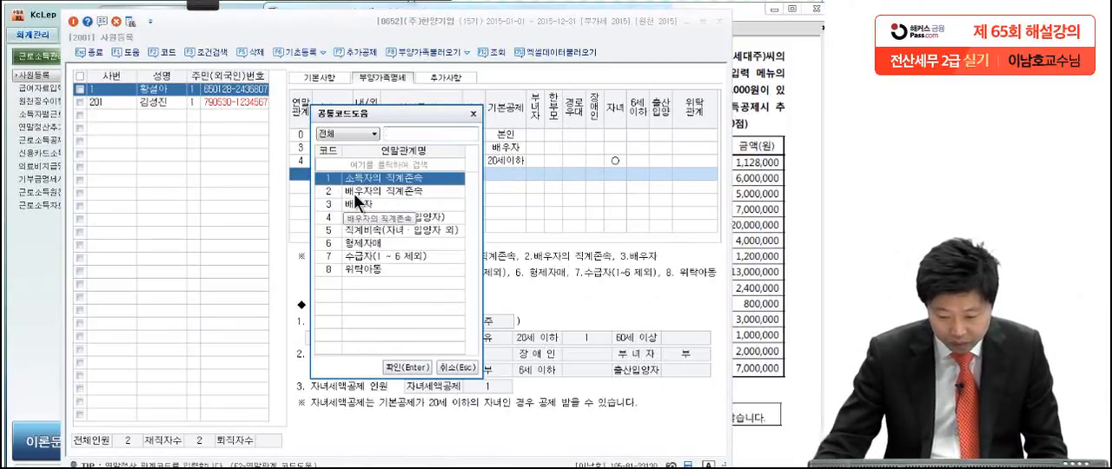
{"action": "key", "text": "Return"}
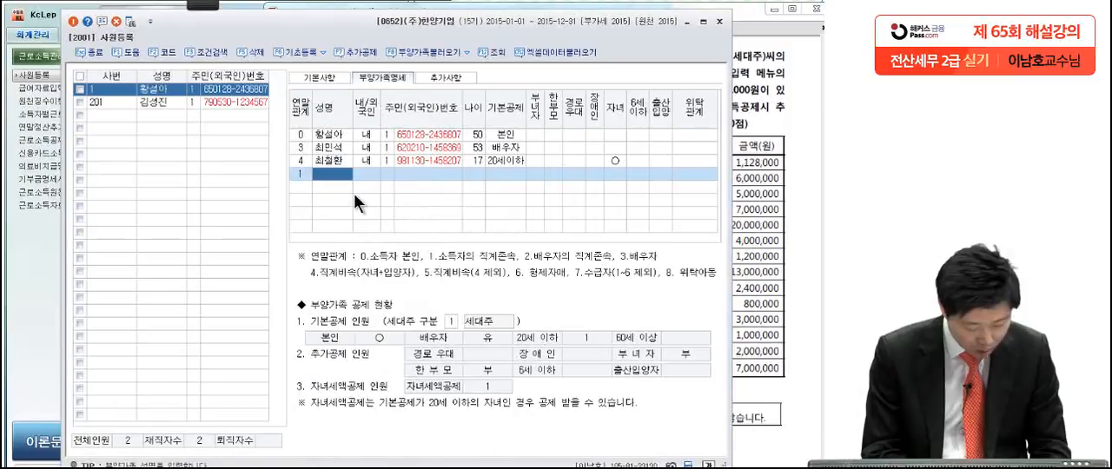
{"action": "type", "text": "최민철"}
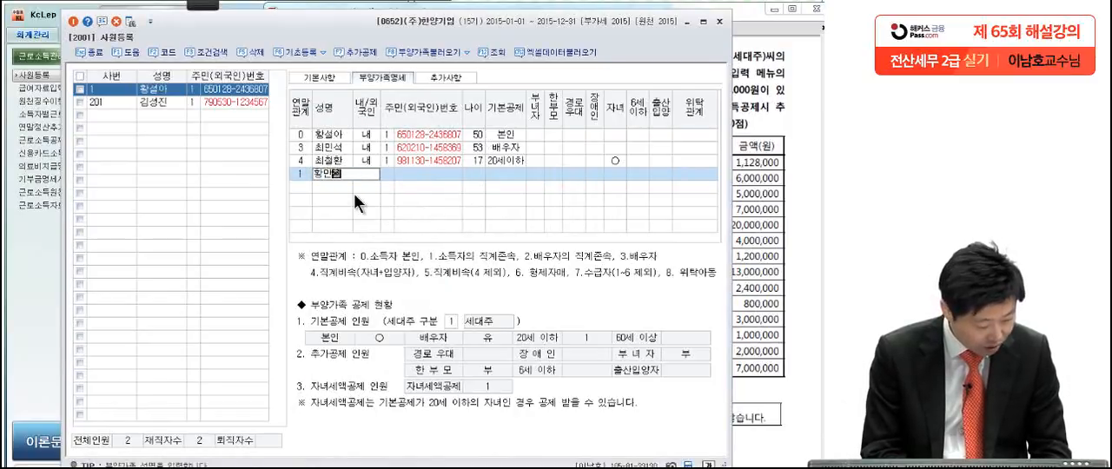
{"action": "key", "text": "Return"}
{"action": "type", "text": "1"}
{"action": "key", "text": "Return"}
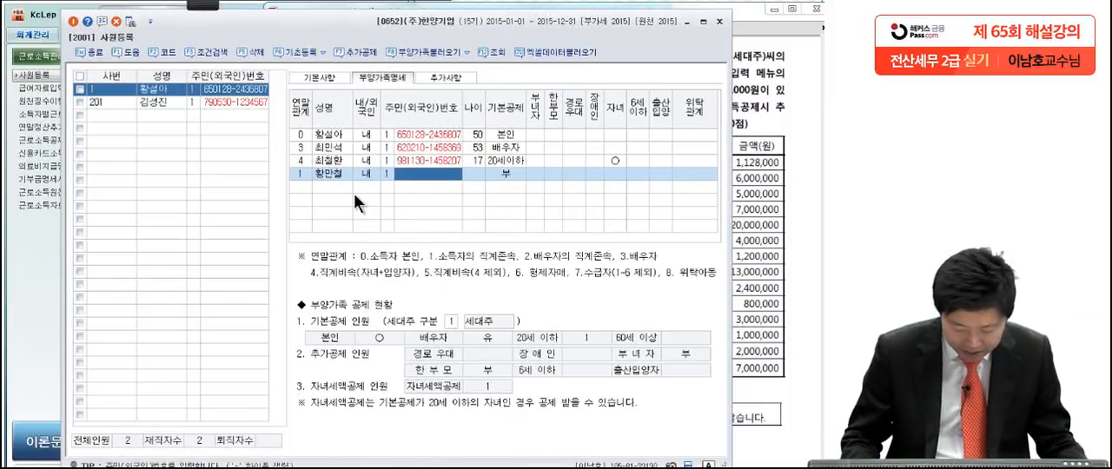
Step: Enter the father's resident registration number and keep 60세이상 as the 기본공제
{"action": "type", "text": "4403"}
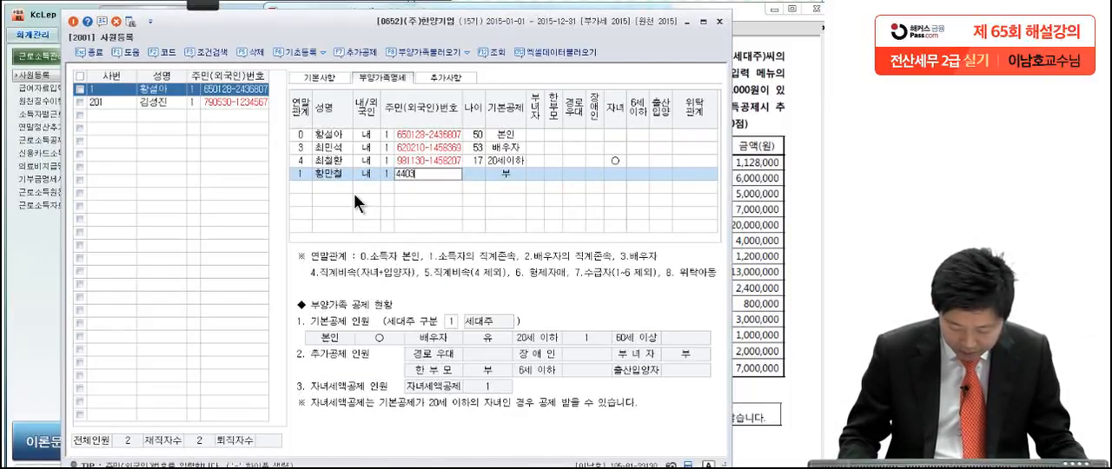
{"action": "type", "text": "28-1"}
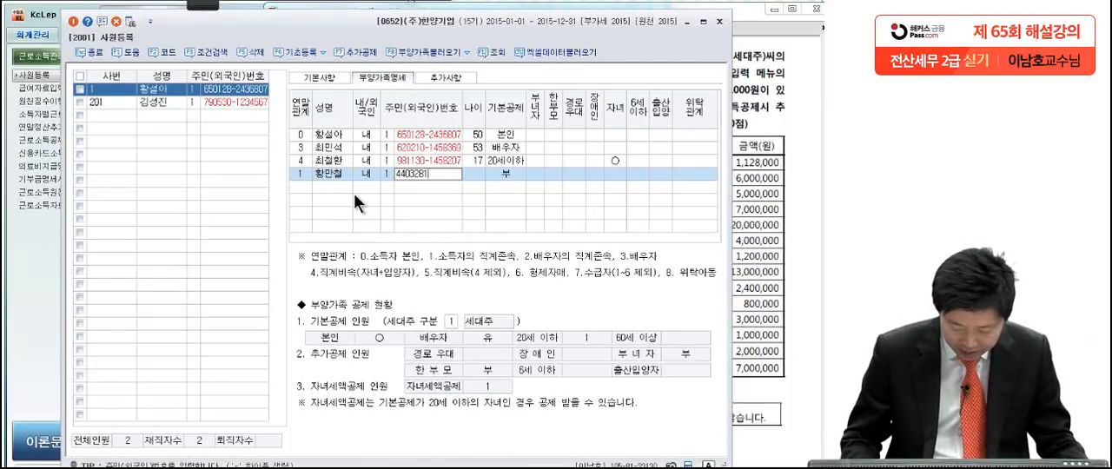
{"action": "type", "text": "436257"}
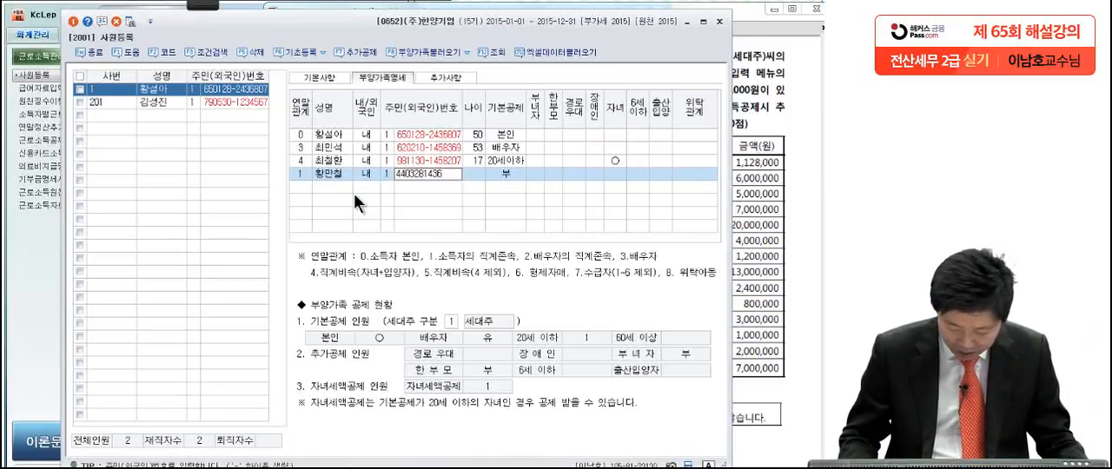
{"action": "key", "text": "Return"}
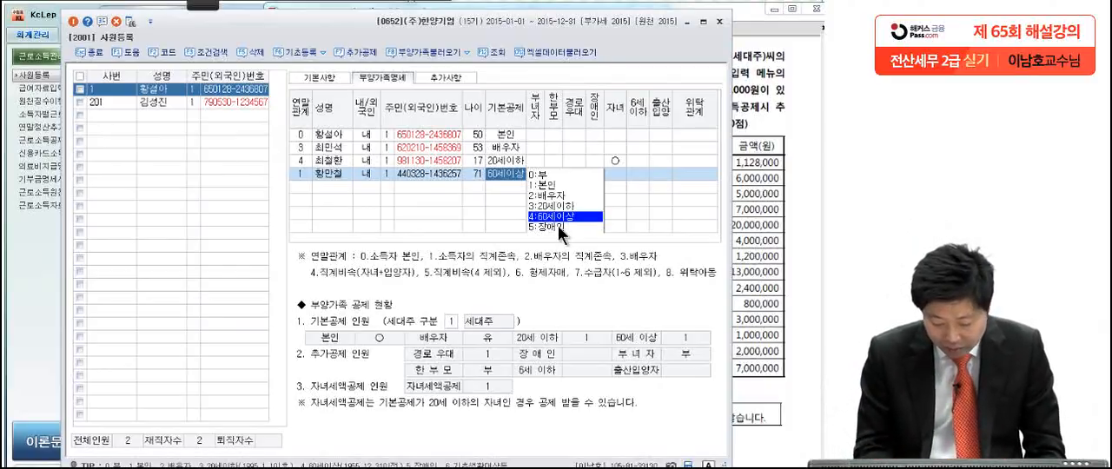
{"action": "key", "text": "Return"}
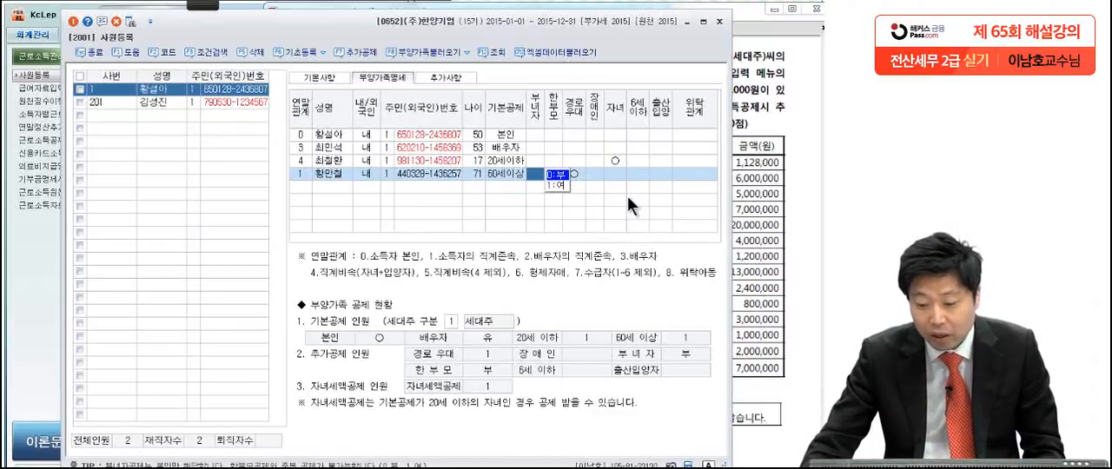
Step: Keep 경로우대 for the father, set 장애인 to 1:여, and complete his row
{"action": "key", "text": "Return"}
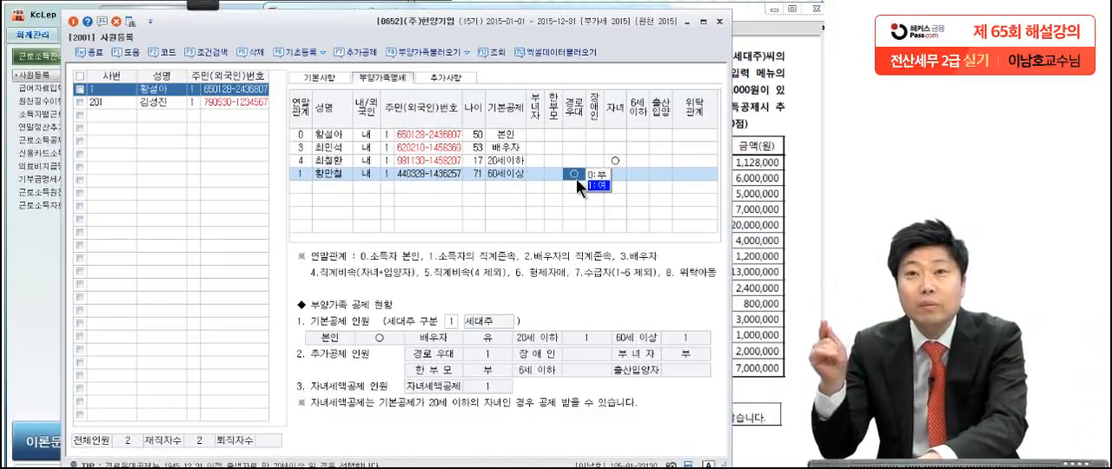
{"action": "left_click", "coordinate": [596, 176]}
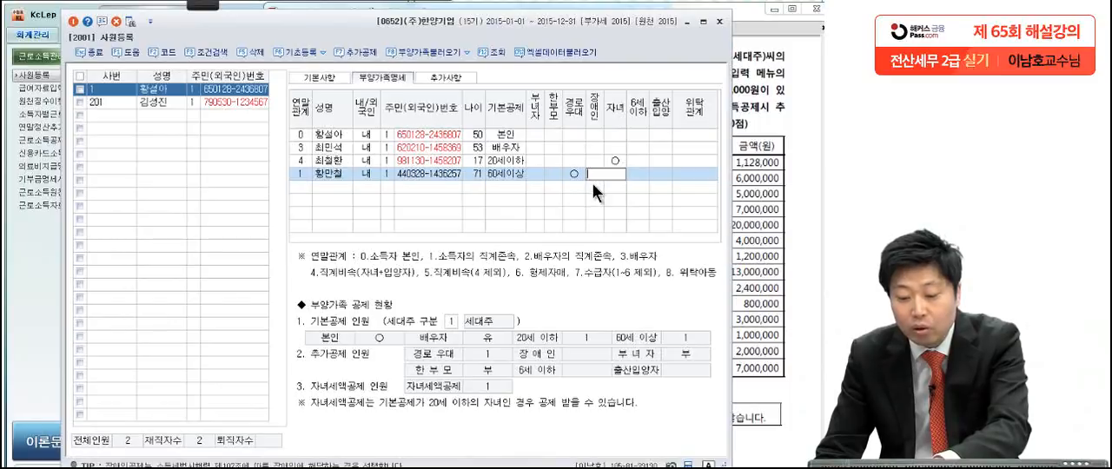
{"action": "left_click", "coordinate": [592, 174]}
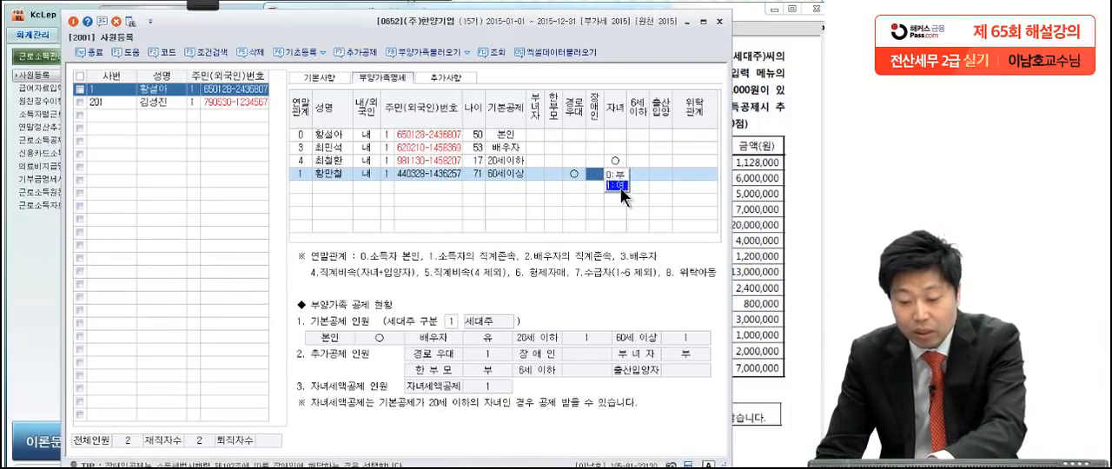
{"action": "left_click", "coordinate": [620, 188]}
{"action": "key", "text": "Return"}
{"action": "key", "text": "Return"}
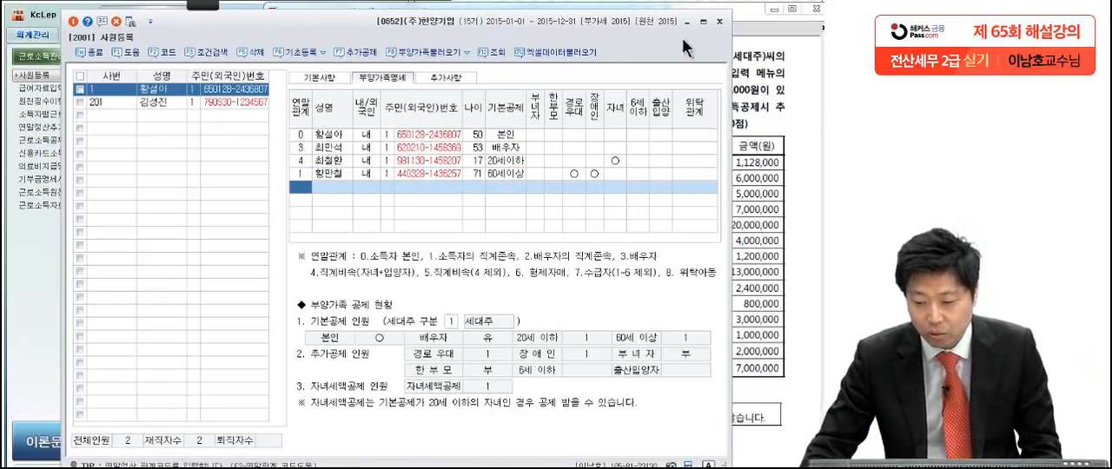
Step: Close 사원등록 and open 연말정산추가자료입력
{"action": "left_click", "coordinate": [720, 24]}
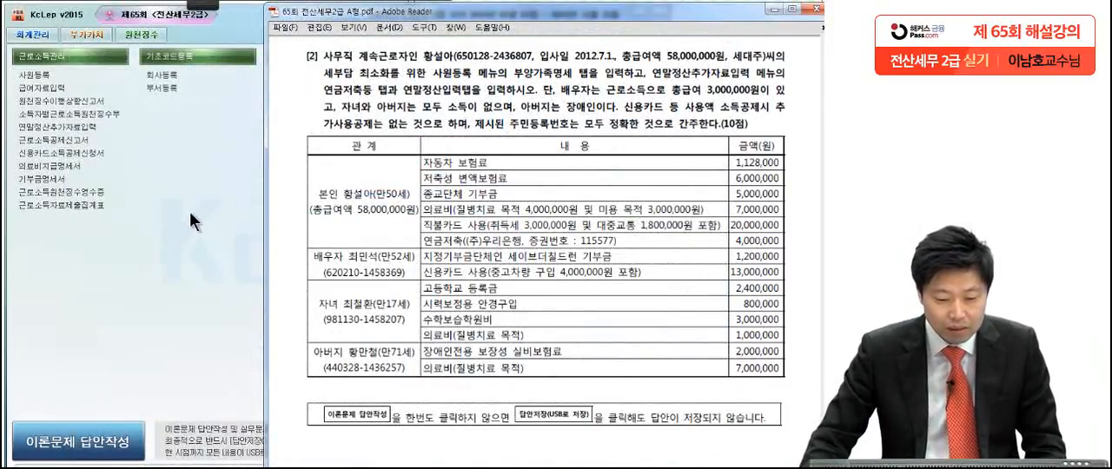
{"action": "left_click", "coordinate": [96, 131]}
{"action": "left_click", "coordinate": [95, 128]}
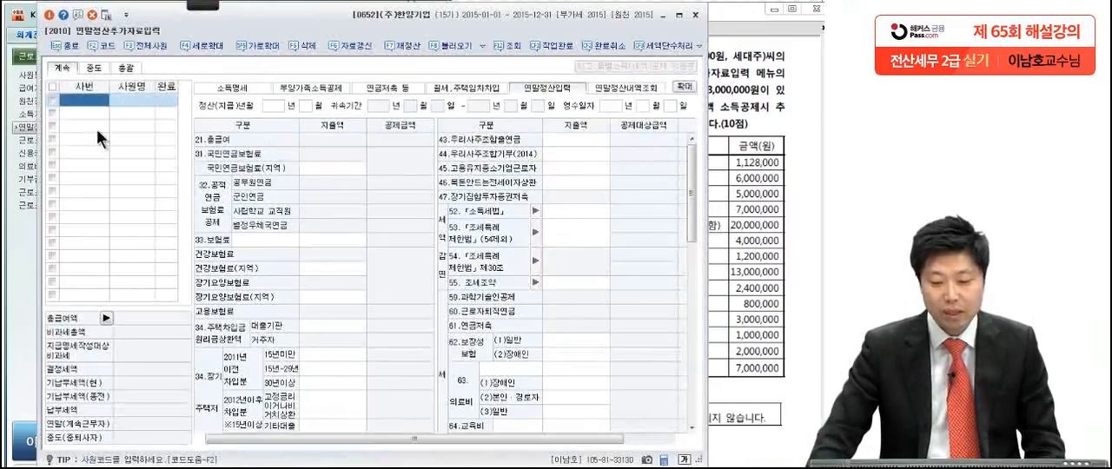
Step: Check question [2] in the exam PDF, and load the employee with code 1 into 연말정산추가자료입력
{"action": "left_click", "coordinate": [735, 178]}
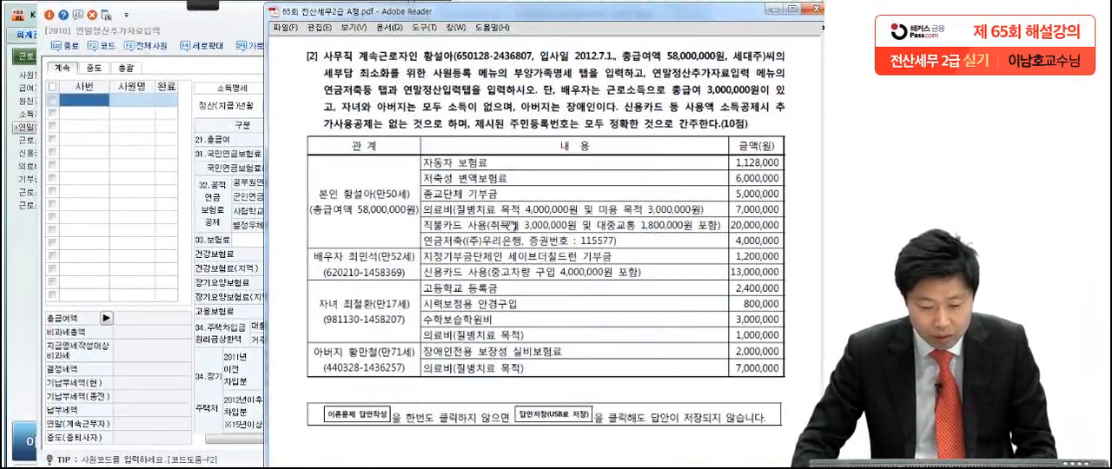
{"action": "scroll", "coordinate": [491, 248], "scroll_direction": "down", "scroll_amount": 1}
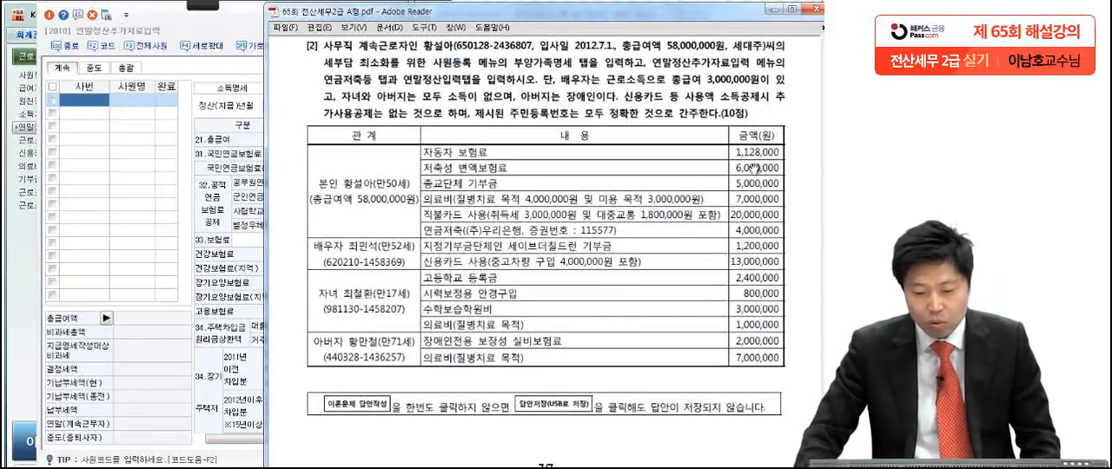
{"action": "left_click", "coordinate": [171, 199]}
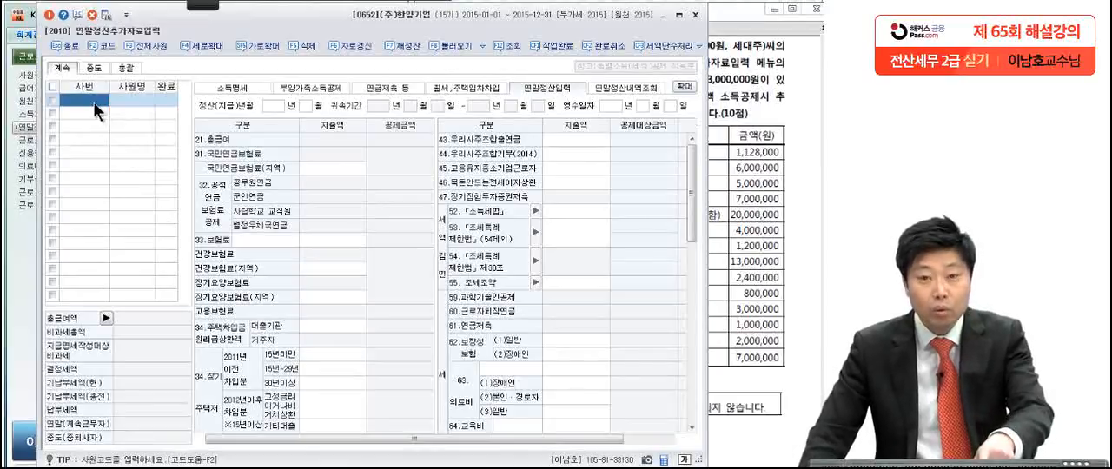
{"action": "key", "text": "F2"}
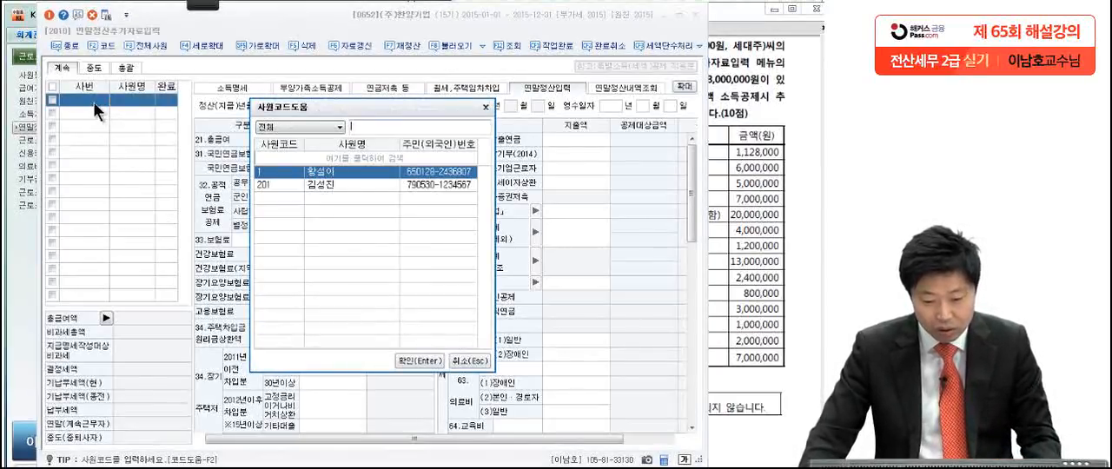
{"action": "double_click", "coordinate": [314, 180]}
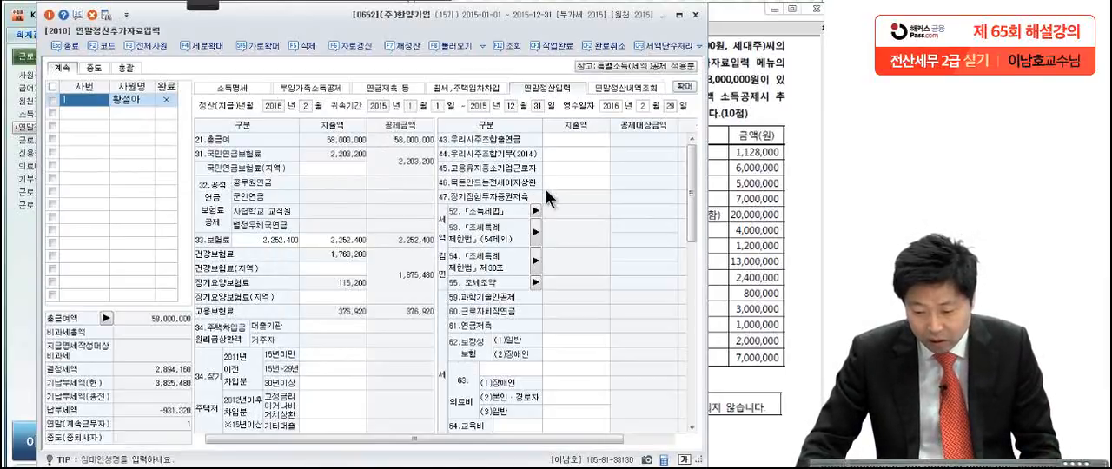
Step: In 연말정산입력, set the 지출액 of 62.보장성보험 (1)일반 to 1,128,000 for the car insurance premium
{"action": "left_click", "coordinate": [600, 182]}
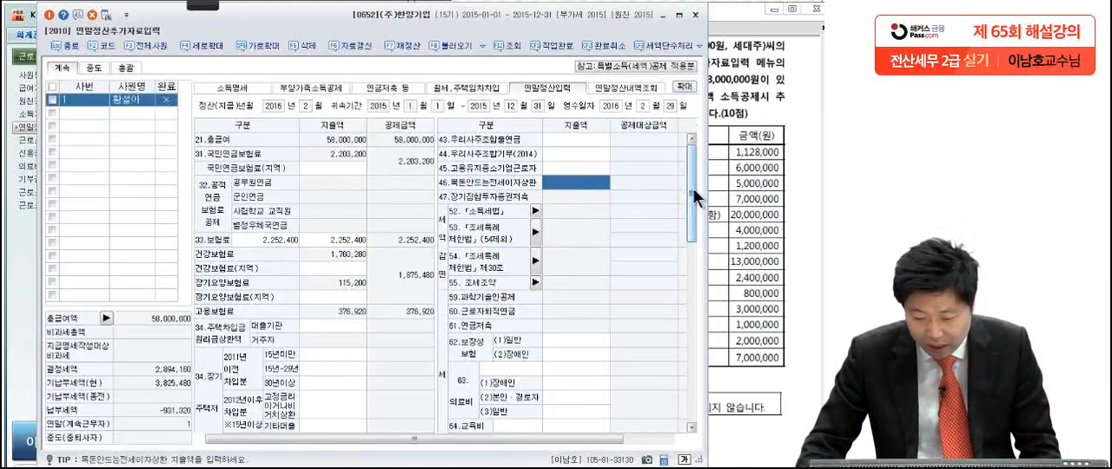
{"action": "left_click_drag", "start_coordinate": [692, 187], "coordinate": [693, 223]}
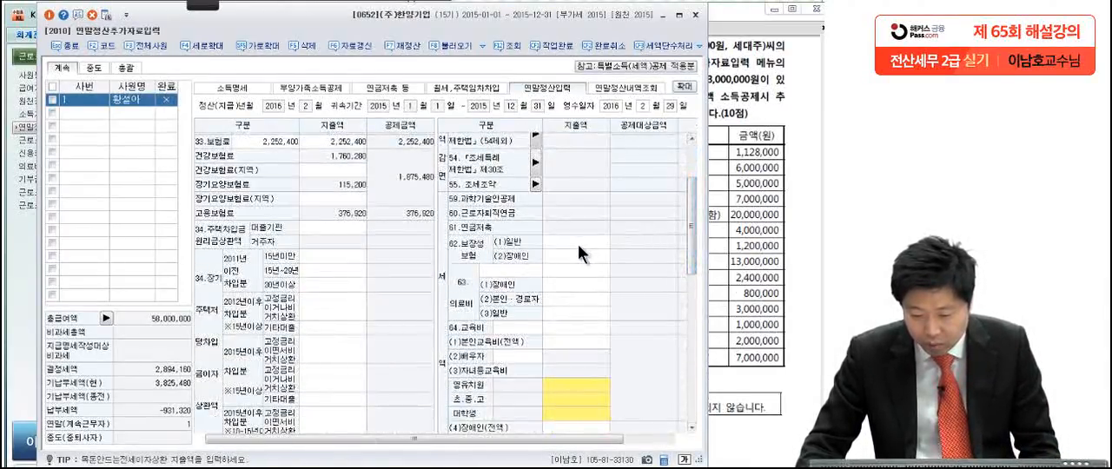
{"action": "left_click", "coordinate": [579, 243]}
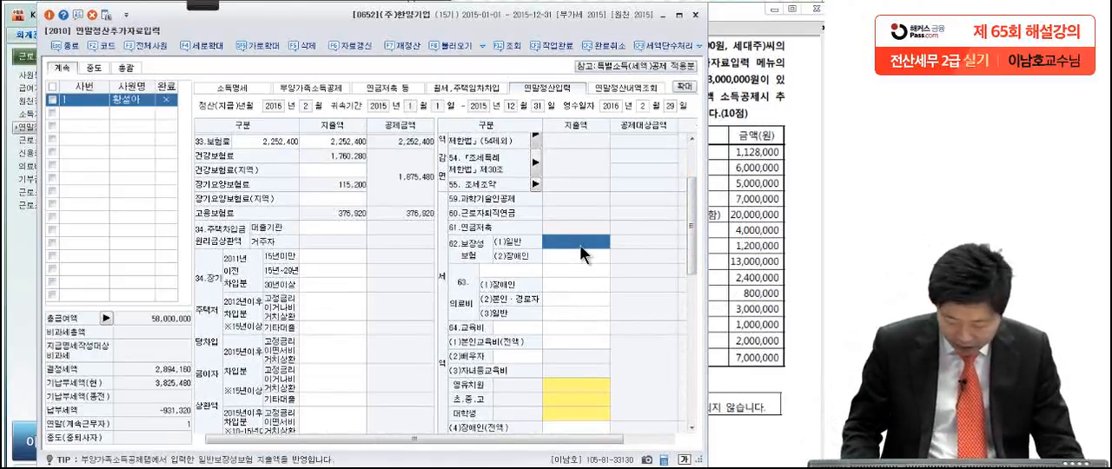
{"action": "type", "text": "1,128,000"}
{"action": "key", "text": "Return"}
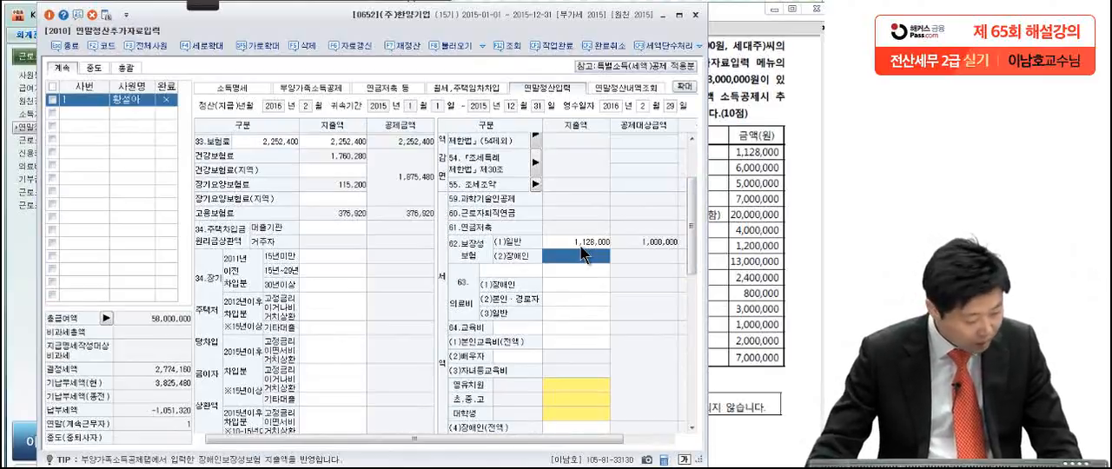
Step: Check the donation amount in the exam PDF and set the 지출액 of 종교단체기부금 under 65.기부금(2015년이후) to 5,000,000
{"action": "left_click", "coordinate": [744, 177]}
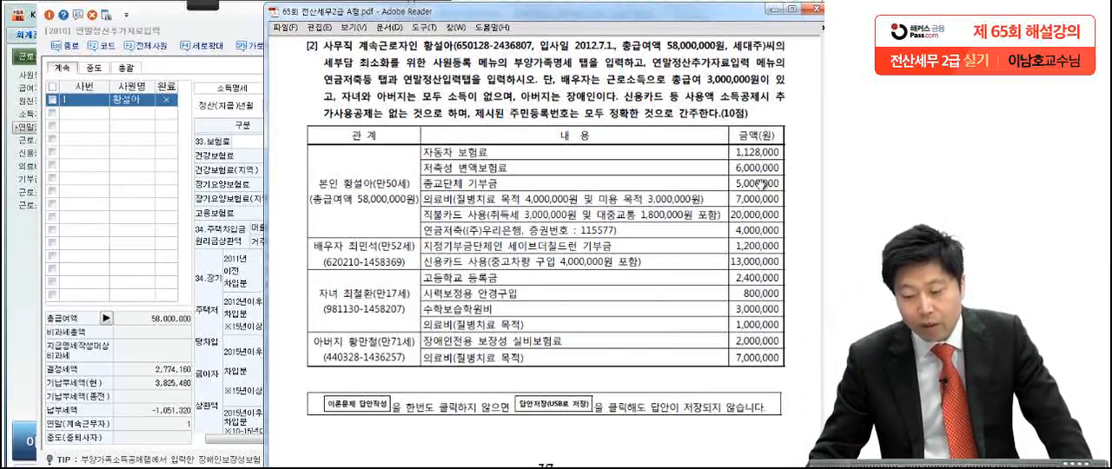
{"action": "left_click", "coordinate": [227, 288]}
{"action": "left_click_drag", "start_coordinate": [697, 246], "coordinate": [685, 340]}
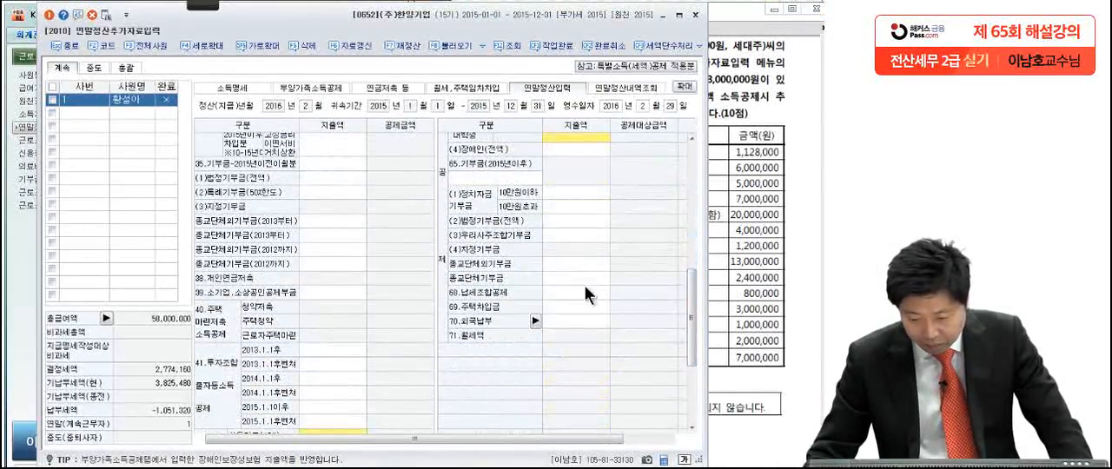
{"action": "left_click", "coordinate": [553, 280]}
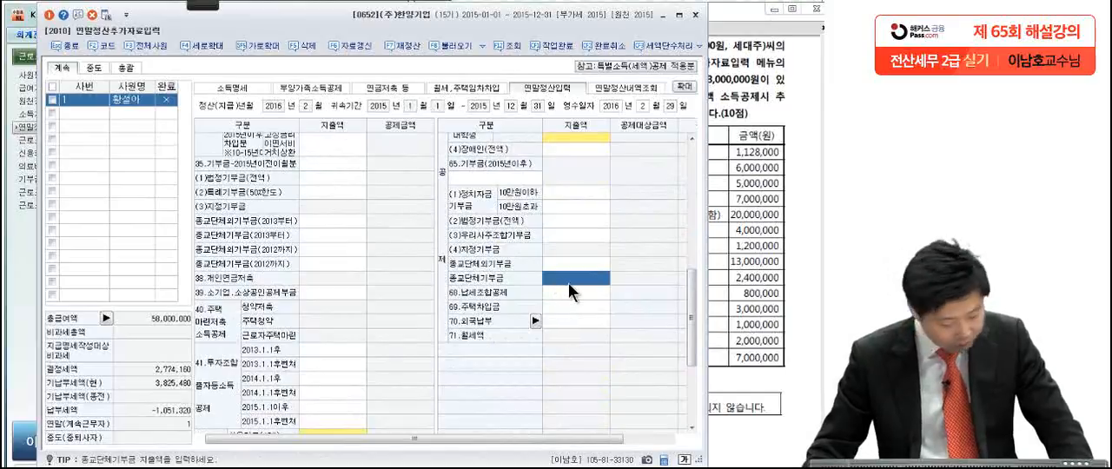
{"action": "type", "text": "5,000,000"}
{"action": "key", "text": "Return"}
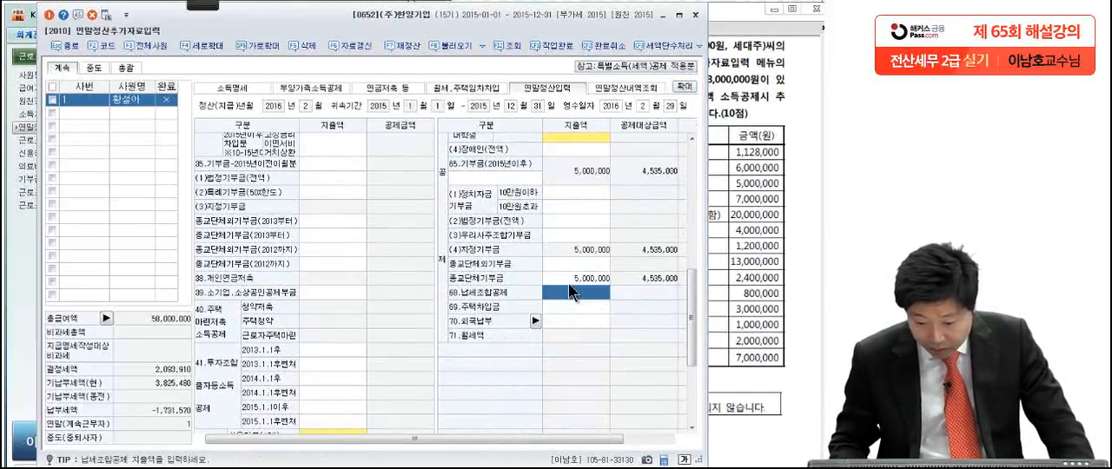
Step: Set the 지출액 of 63.의료비 (2)본인·경로자 to 4,000,000 and switch to the exam PDF in Adobe Reader
{"action": "left_click", "coordinate": [732, 229]}
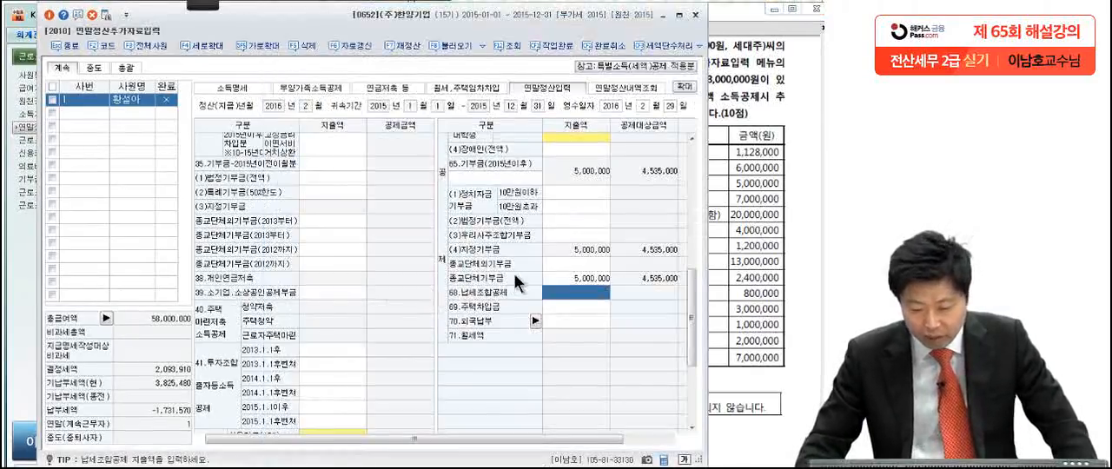
{"action": "left_click", "coordinate": [578, 222]}
{"action": "left_click_drag", "start_coordinate": [695, 281], "coordinate": [695, 223]}
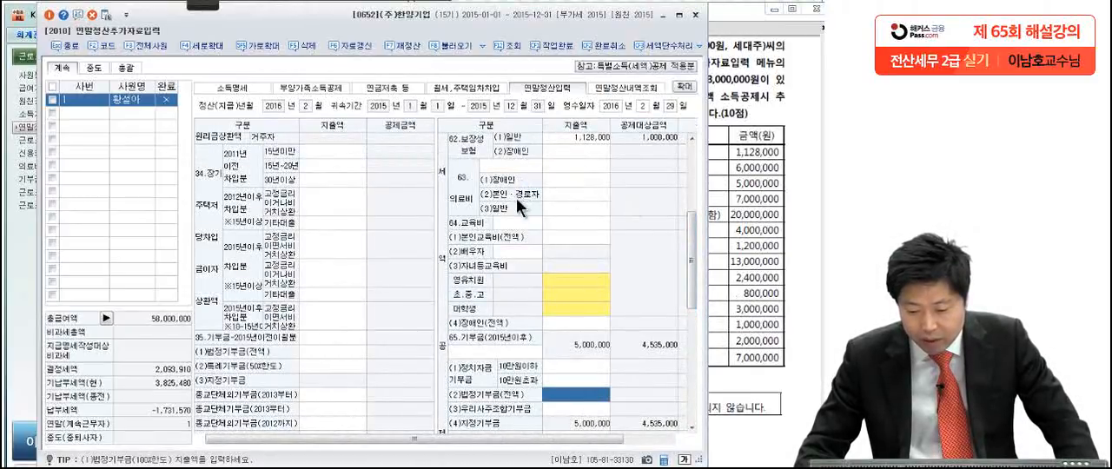
{"action": "left_click", "coordinate": [555, 197]}
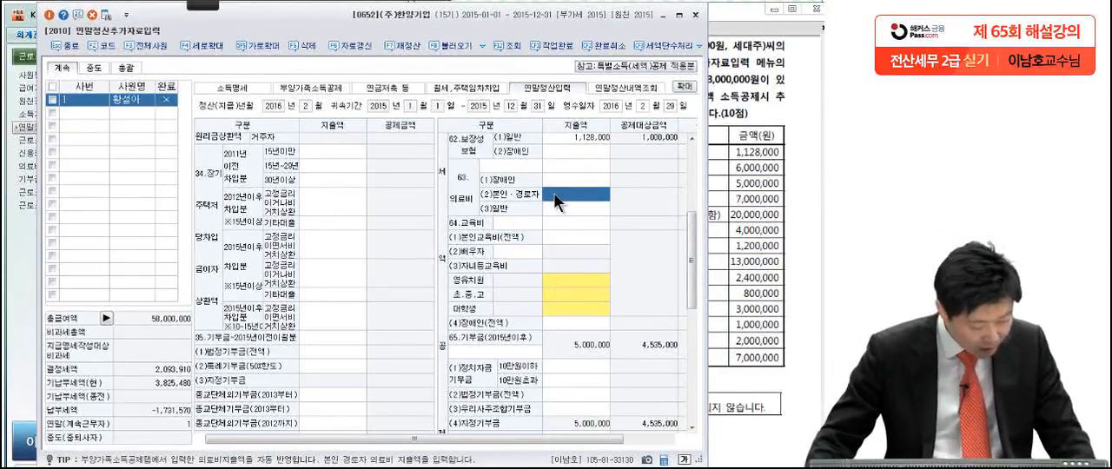
{"action": "type", "text": "4000000"}
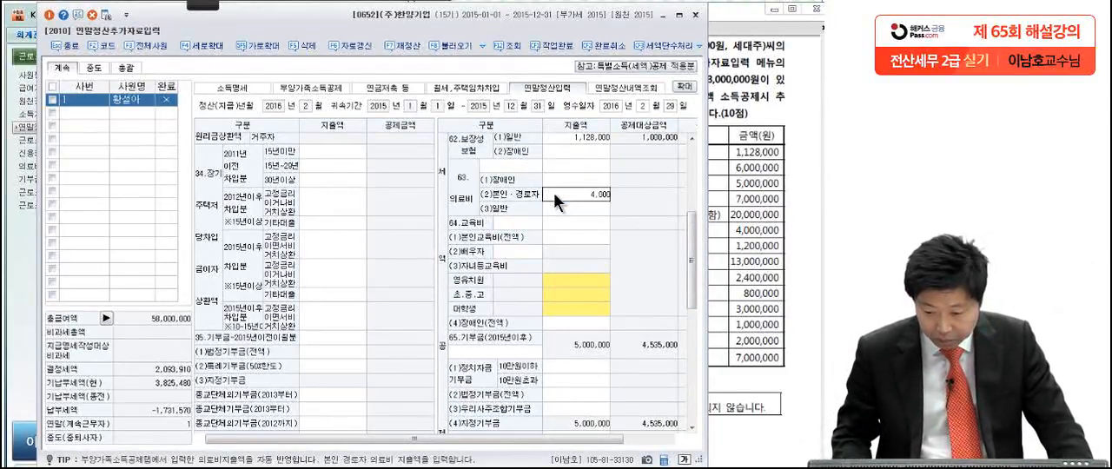
{"action": "key", "text": "Return"}
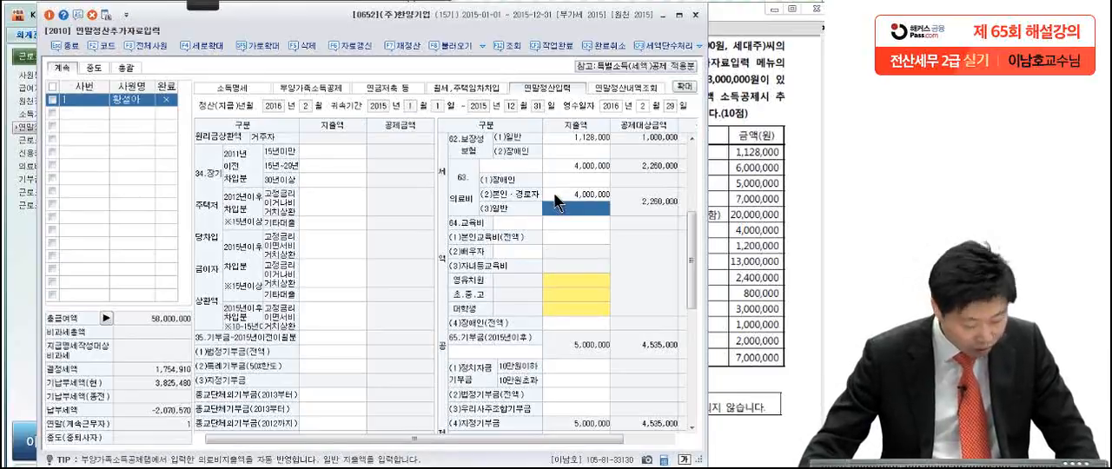
{"action": "key", "text": "alt+Tab"}
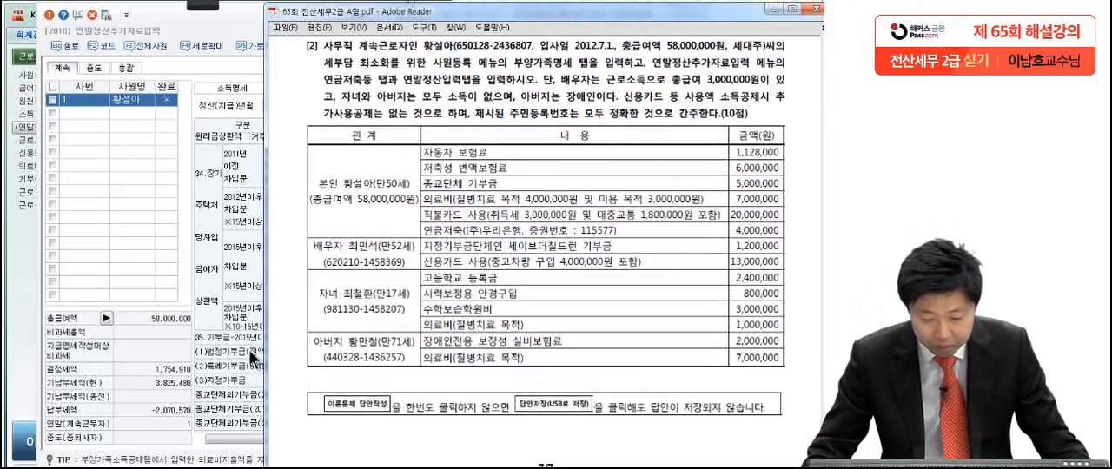
Step: Open the 42.신용카드 등 deduction details in 연말정산입력 and set the 지출액 of 직불카드 등 to 15,200,000
{"action": "left_click", "coordinate": [249, 349]}
{"action": "scroll", "coordinate": [677, 258], "scroll_direction": "down", "scroll_amount": 5}
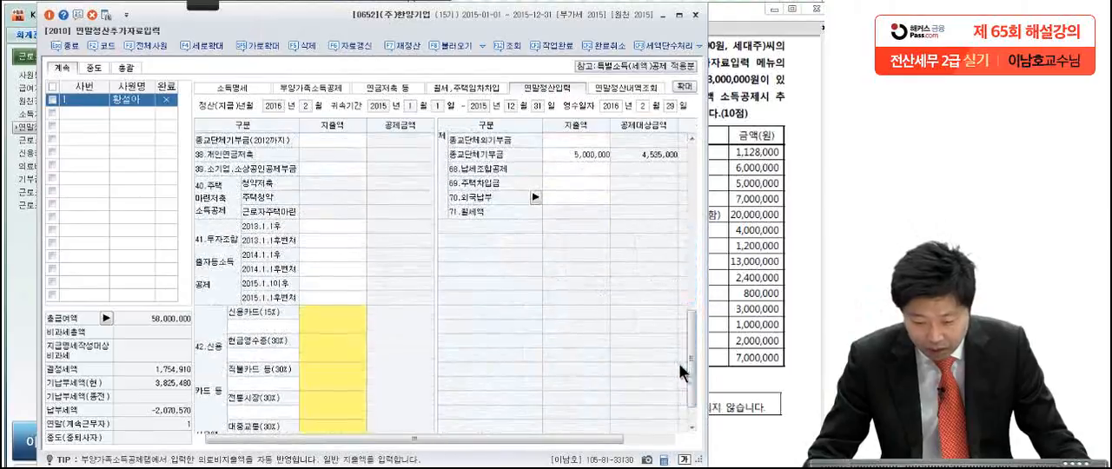
{"action": "left_click", "coordinate": [340, 331]}
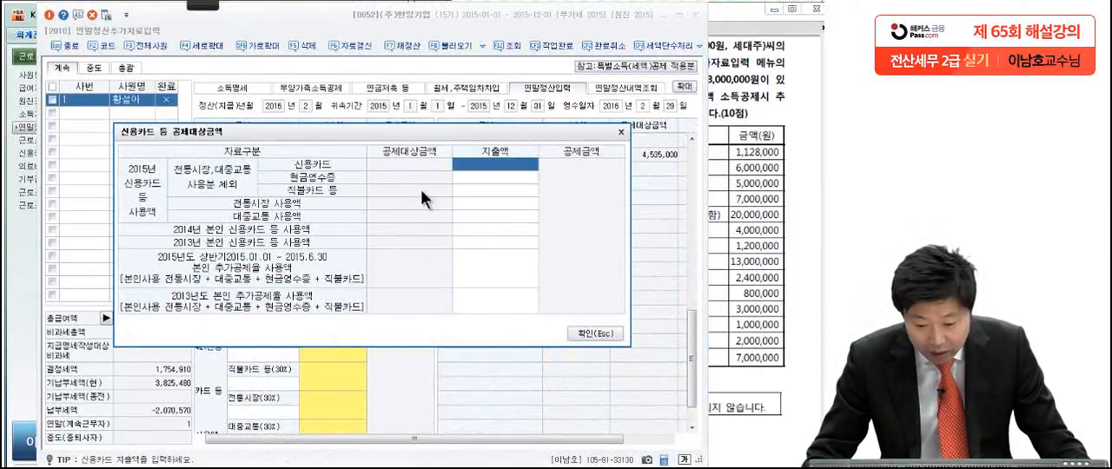
{"action": "left_click", "coordinate": [461, 188]}
{"action": "type", "text": "15200000"}
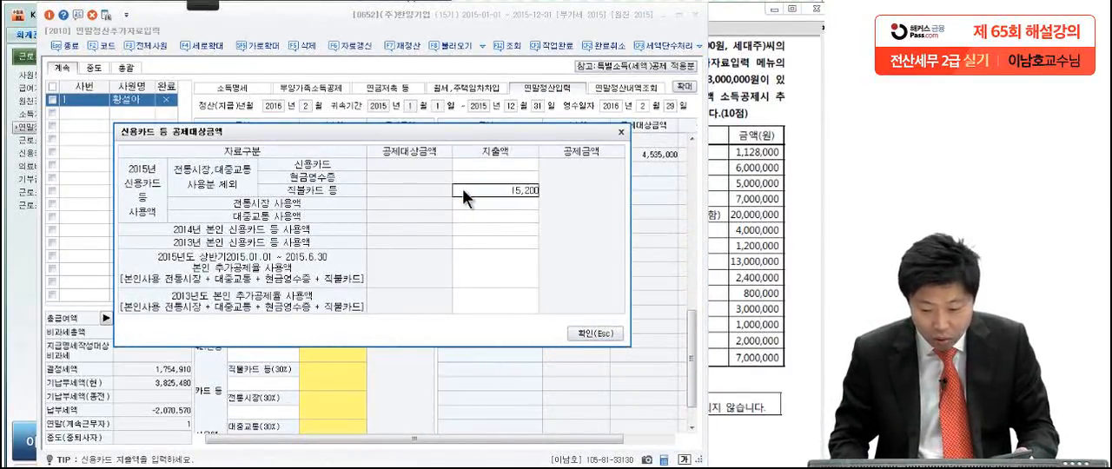
{"action": "key", "text": "Return"}
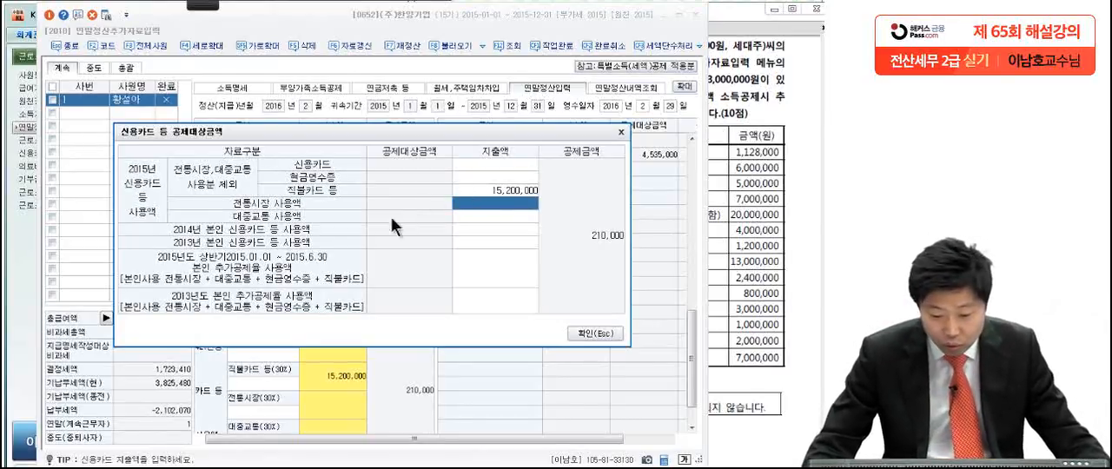
Step: Set the 지출액 of 대중교통 사용액 to 1,800,000 and confirm the 신용카드 등 공제대상금액 dialog
{"action": "left_click", "coordinate": [476, 216]}
{"action": "type", "text": "1800000"}
{"action": "key", "text": "Return"}
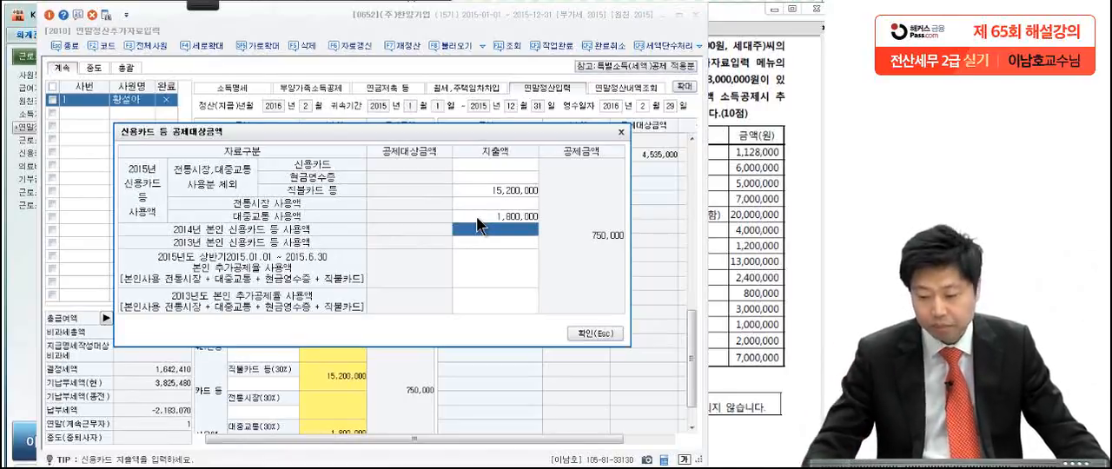
{"action": "left_click", "coordinate": [601, 335]}
Step: Check the pension savings item in the exam PDF and add a 2.연금저축 entry in 연금저축 등 with (주)우리은행 (304) as the 금융회사
{"action": "left_click", "coordinate": [738, 325]}
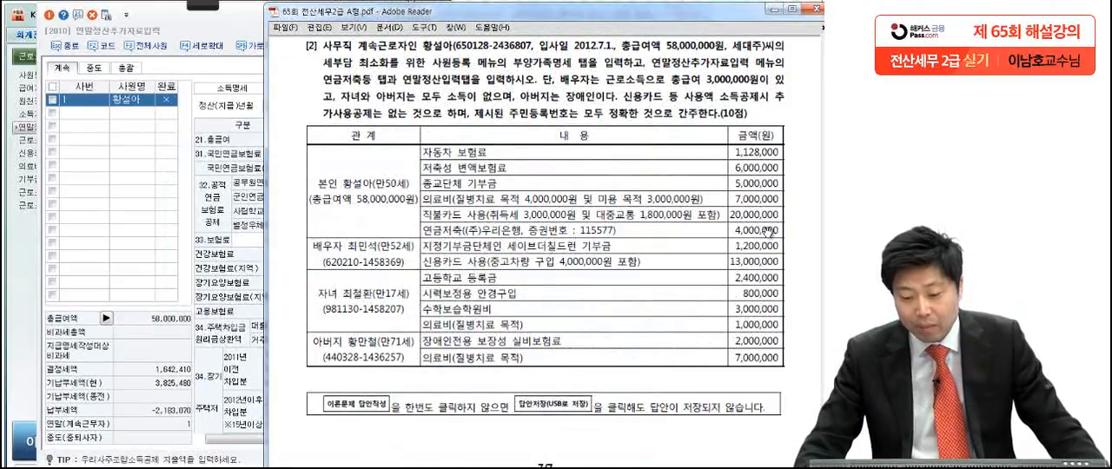
{"action": "left_click", "coordinate": [238, 261]}
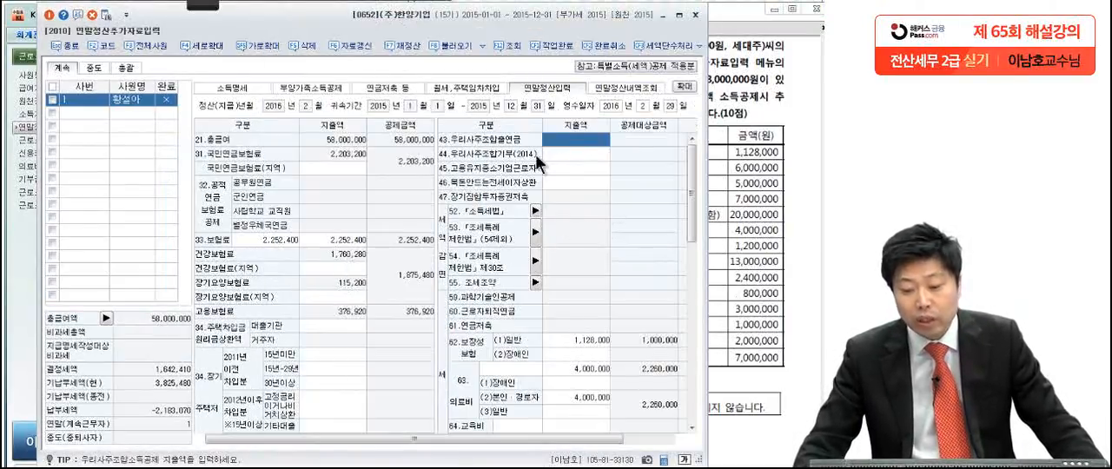
{"action": "left_click", "coordinate": [396, 88]}
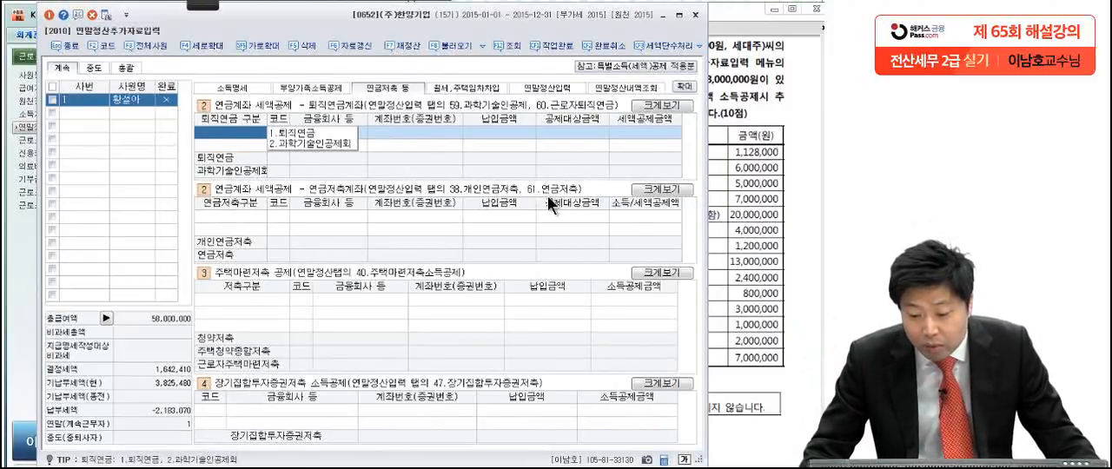
{"action": "left_click", "coordinate": [233, 217]}
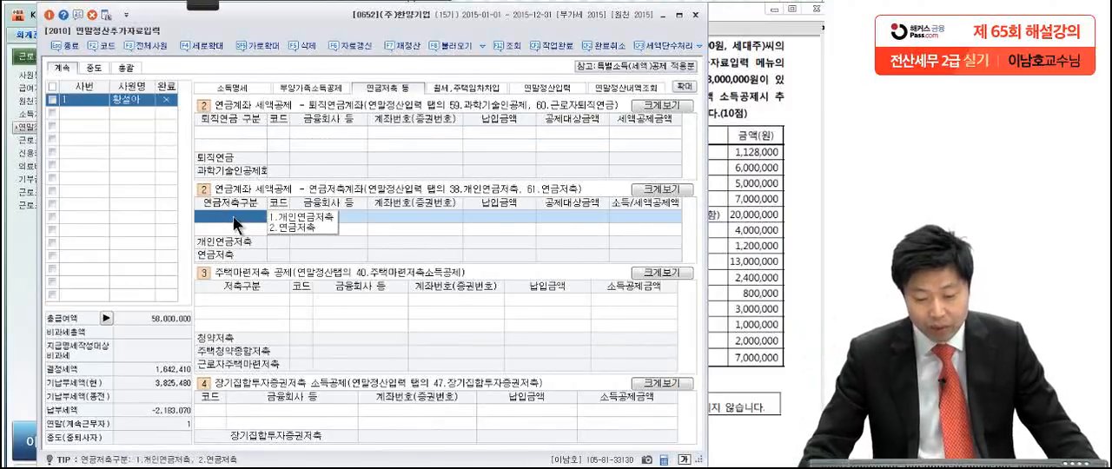
{"action": "left_click", "coordinate": [301, 228]}
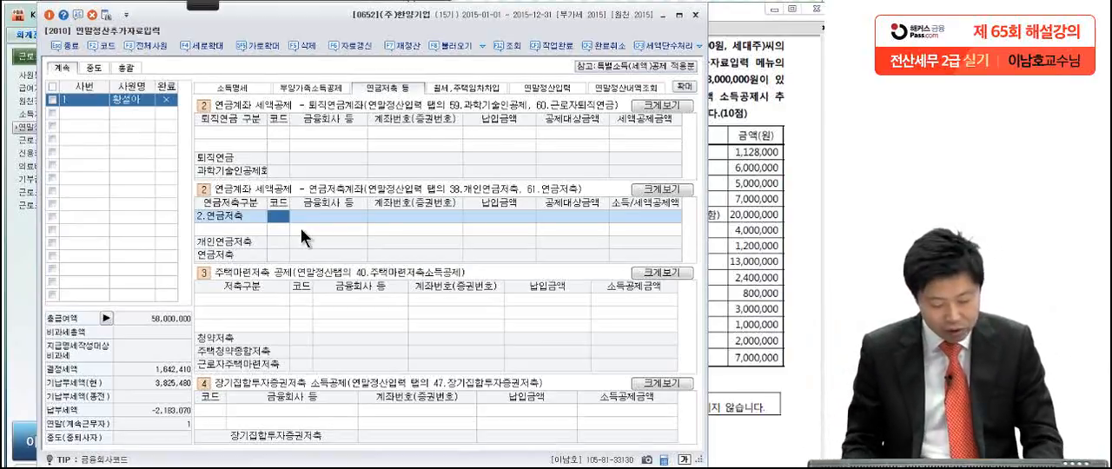
{"action": "key", "text": "F2"}
{"action": "type", "text": "우리"}
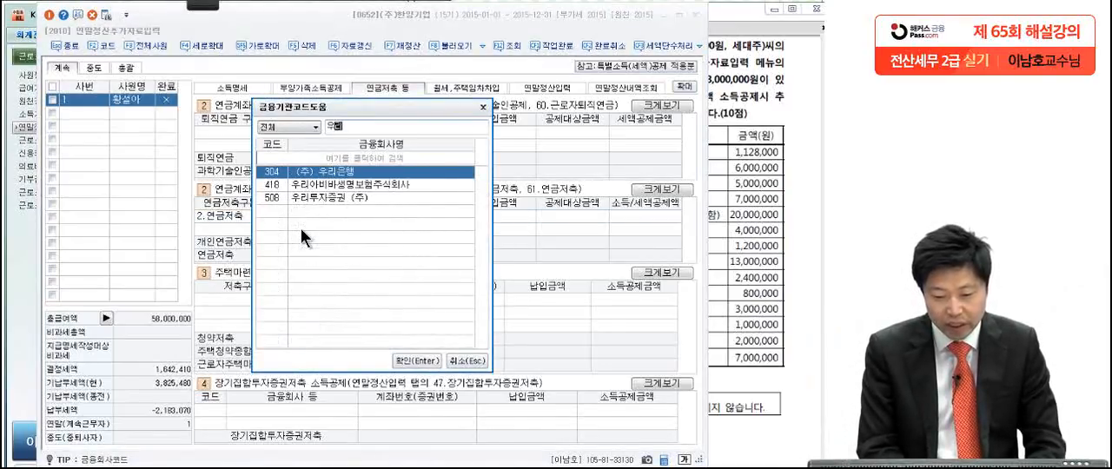
{"action": "key", "text": "Return"}
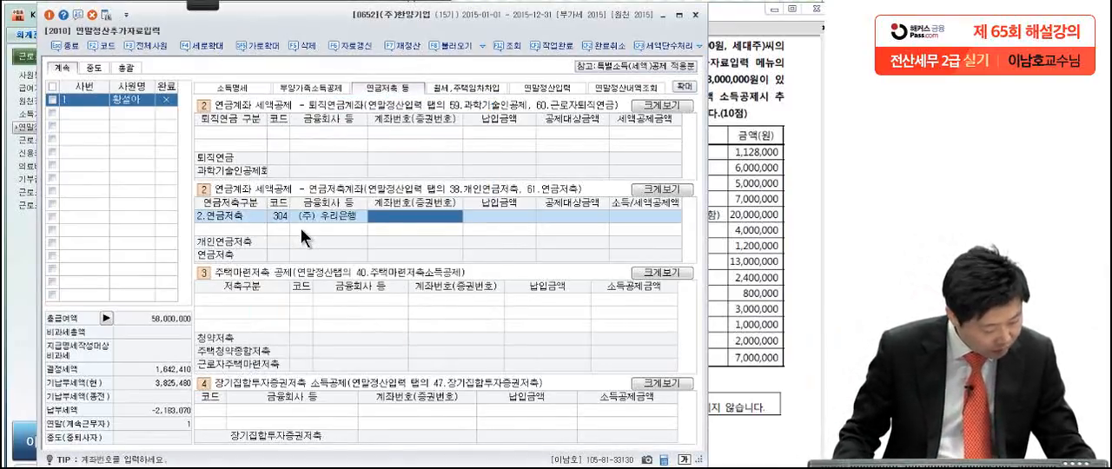
Step: Enter the policy number given in the exam for the 연금저축 entry and set its 납입금액 to 4,000,000
{"action": "type", "text": "115577"}
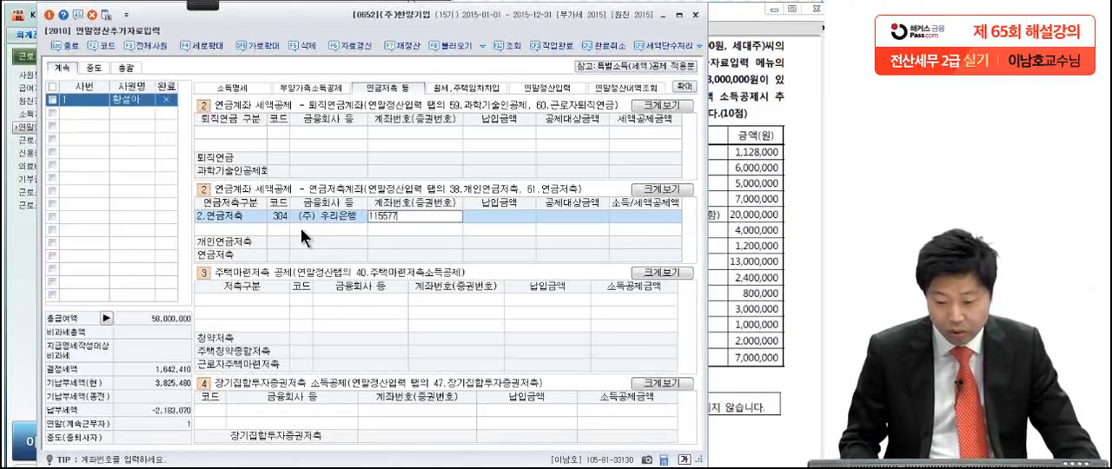
{"action": "key", "text": "Return"}
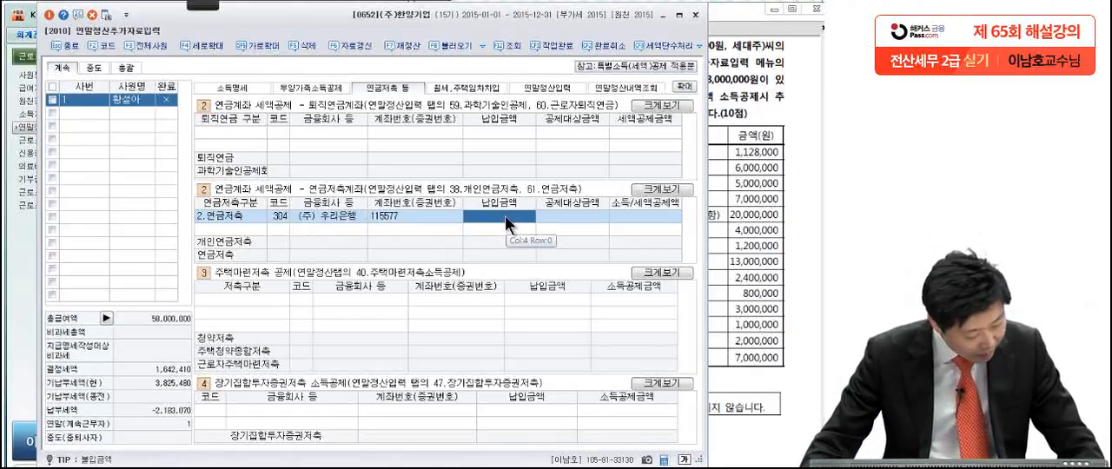
{"action": "type", "text": "4000000"}
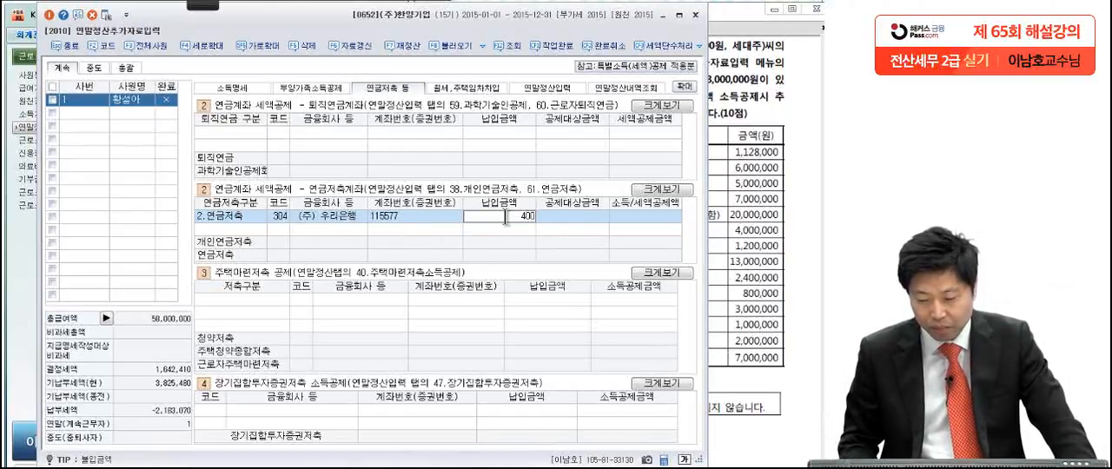
{"action": "key", "text": "Return"}
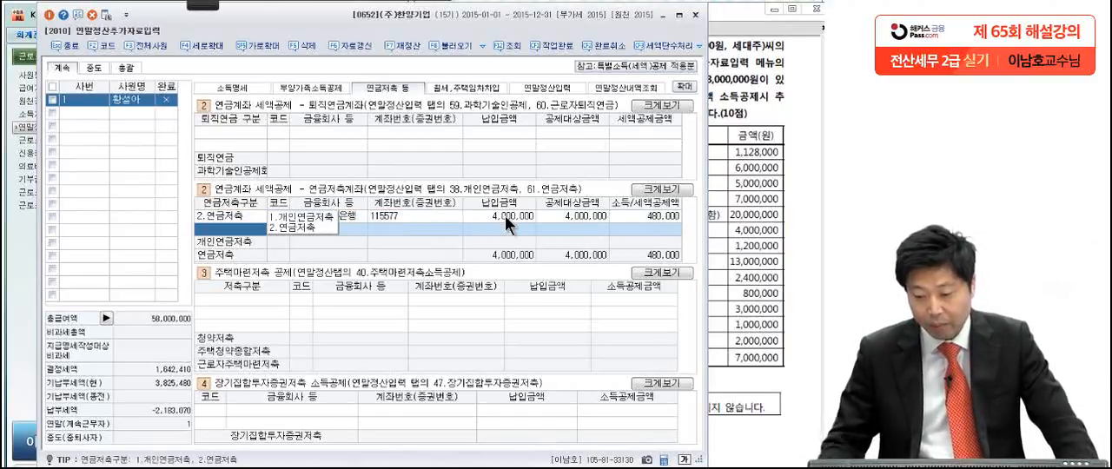
{"action": "left_click", "coordinate": [633, 217]}
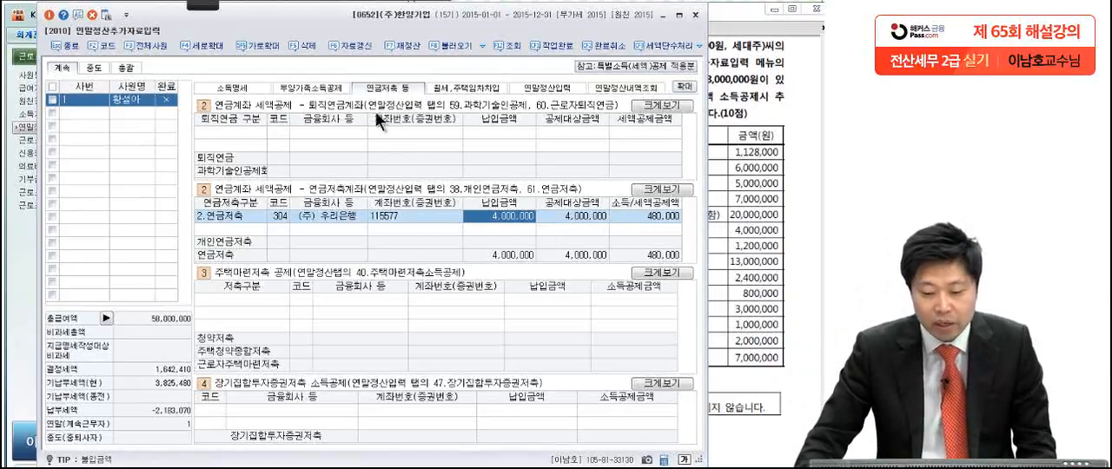
Step: Return to 연말정산입력, then widen and reposition the window so the 공제금액 column shows
{"action": "left_click", "coordinate": [536, 89]}
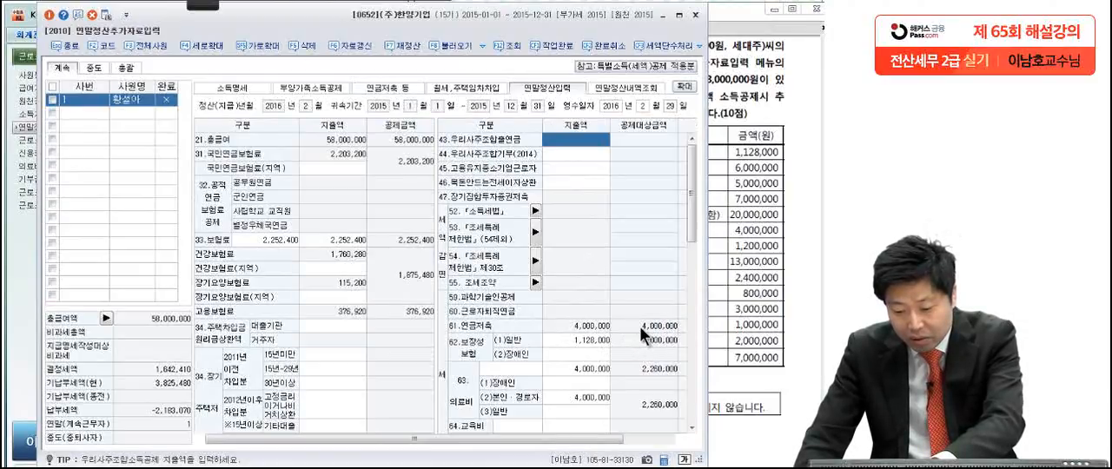
{"action": "left_click_drag", "start_coordinate": [707, 328], "coordinate": [807, 328]}
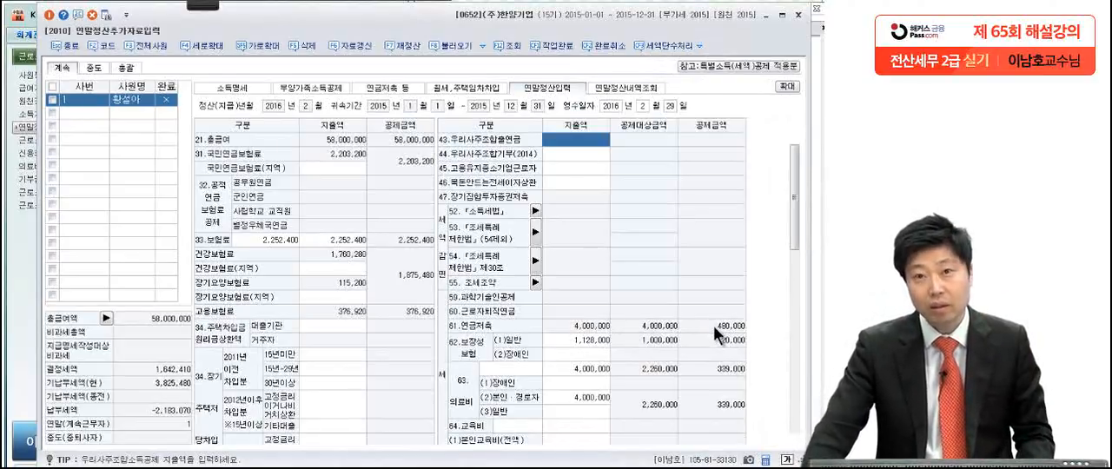
{"action": "left_click_drag", "start_coordinate": [569, 25], "coordinate": [558, 23]}
{"action": "left_click_drag", "start_coordinate": [801, 152], "coordinate": [756, 157]}
Step: Check the spouse's donation in the exam PDF and set the 지출액 of 종교단체외기부금 under (4)지정기부금 to 1,200,000
{"action": "left_click", "coordinate": [773, 254]}
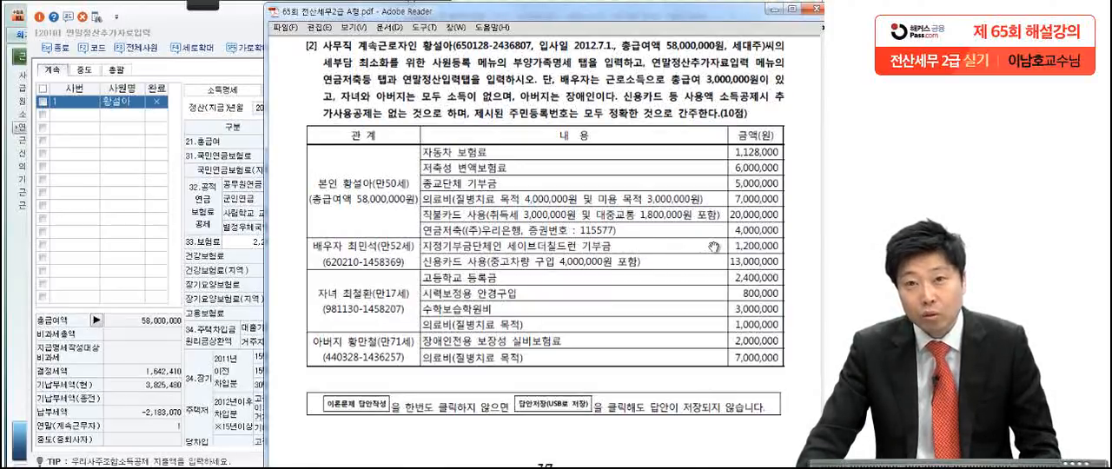
{"action": "left_click", "coordinate": [244, 31]}
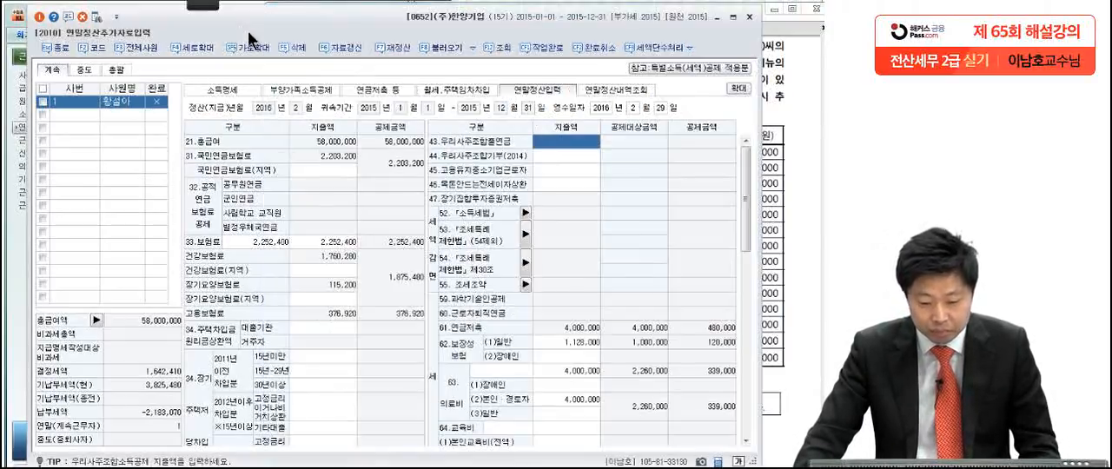
{"action": "left_click_drag", "start_coordinate": [742, 222], "coordinate": [730, 358]}
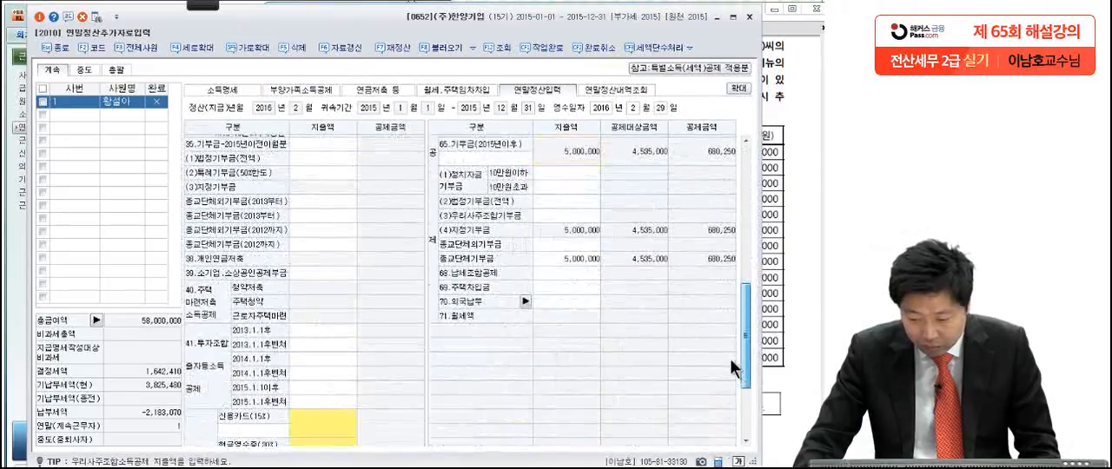
{"action": "left_click", "coordinate": [564, 243]}
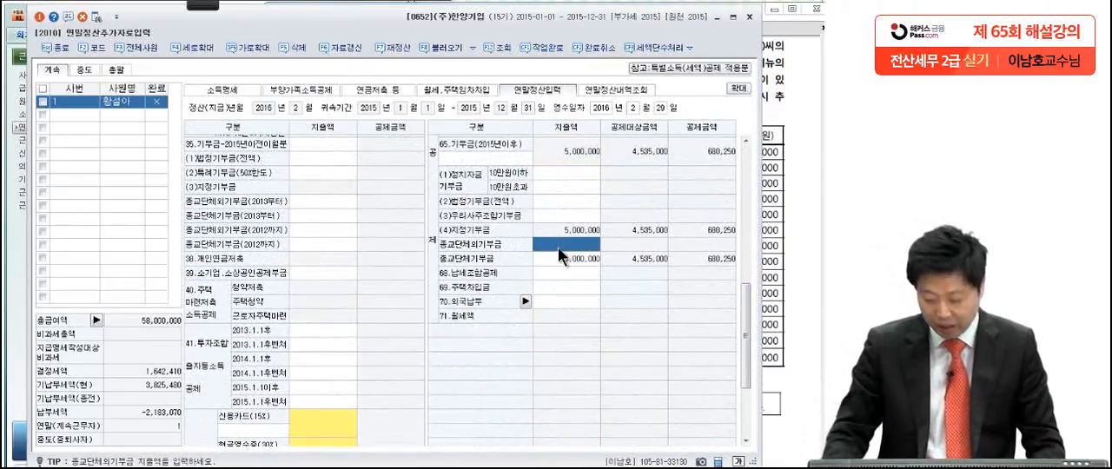
{"action": "type", "text": "1,200,000"}
{"action": "key", "text": "Return"}
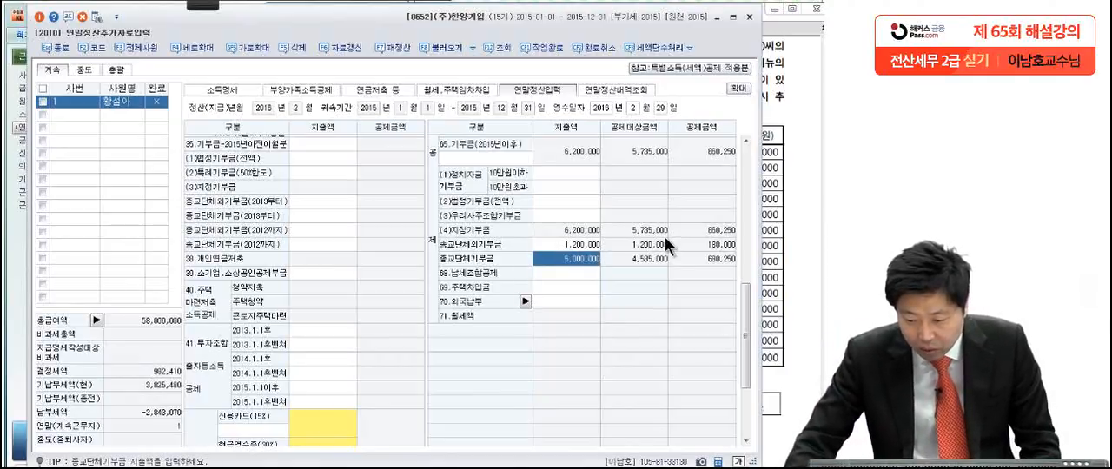
Step: Check the spouse's card spending in the exam PDF, set the 지출액 of 신용카드 to 9,000,000 and confirm the dialog
{"action": "left_click", "coordinate": [765, 193]}
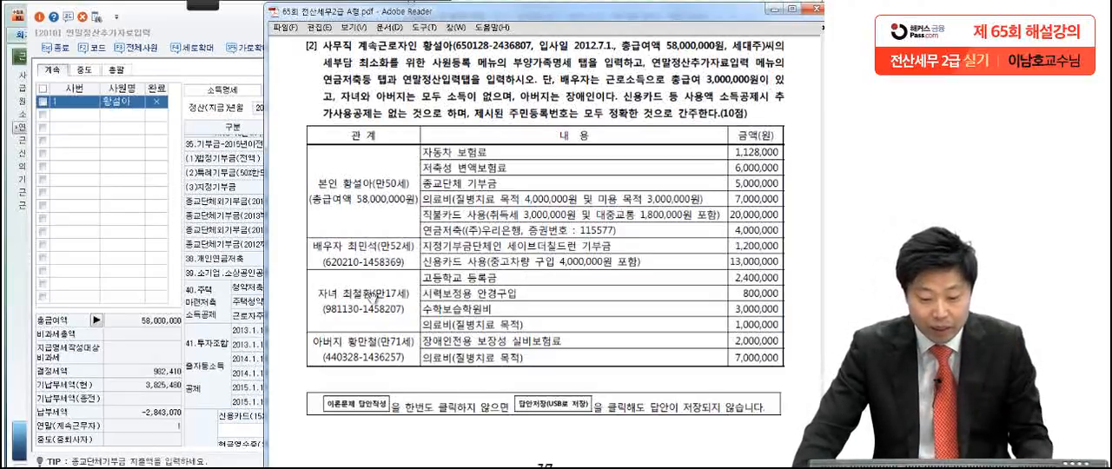
{"action": "left_click", "coordinate": [247, 298]}
{"action": "left_click", "coordinate": [332, 432]}
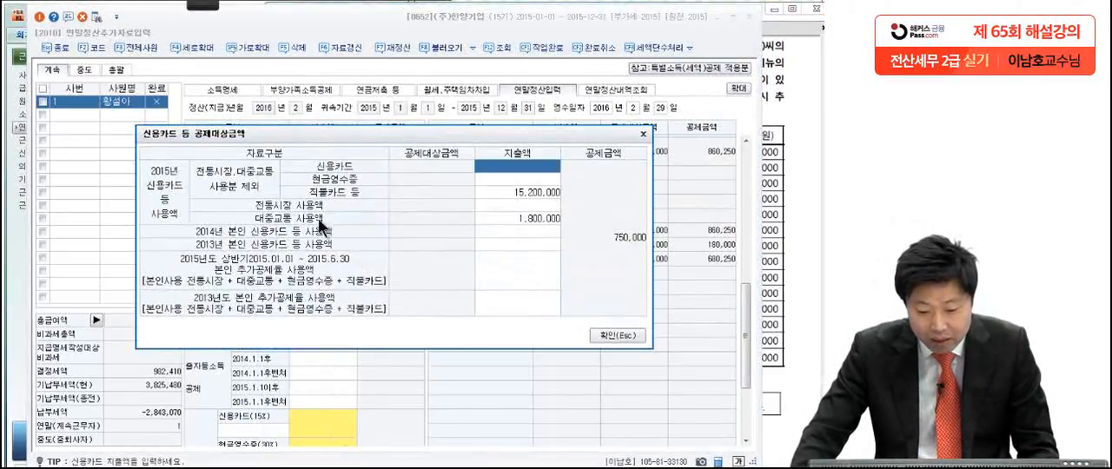
{"action": "type", "text": "9000000"}
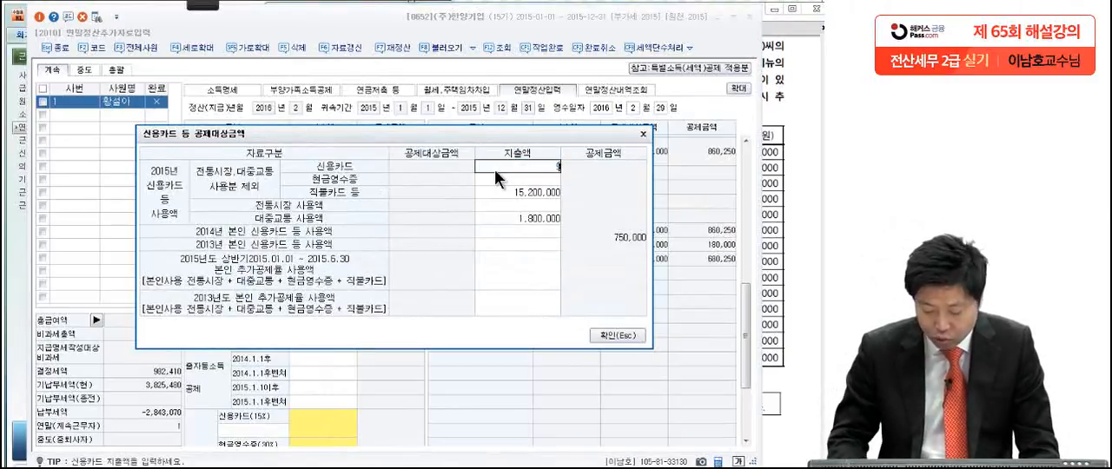
{"action": "key", "text": "Return"}
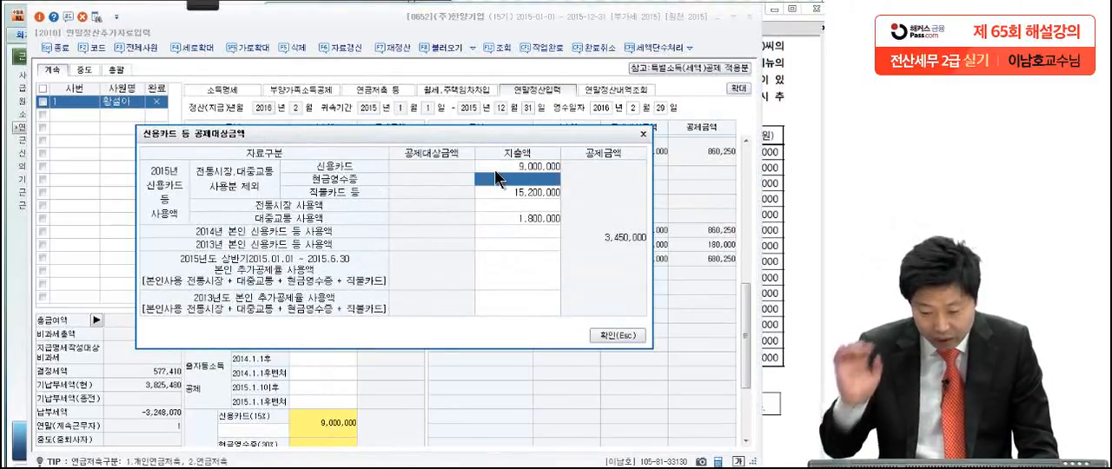
{"action": "left_click", "coordinate": [616, 334]}
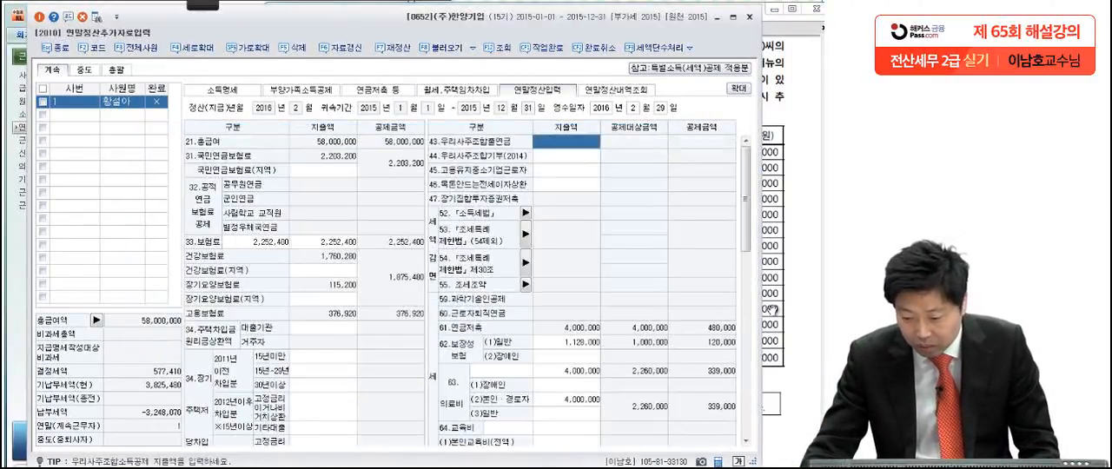
Step: Check the child's tuition in the exam PDF, set the 초·중·고 교육비 지출금액 to 2,400,000, and return to the PDF
{"action": "key", "text": "alt+Tab"}
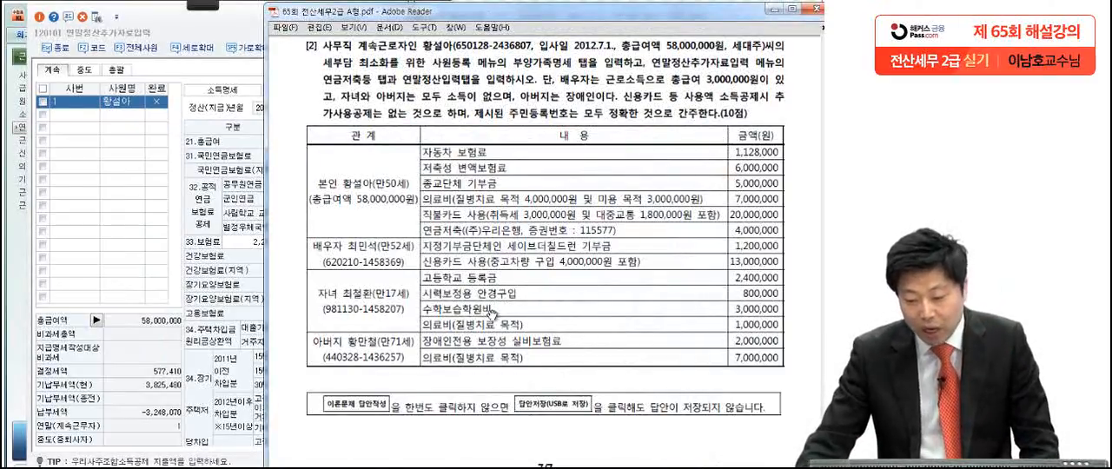
{"action": "left_click", "coordinate": [249, 306]}
{"action": "left_click_drag", "start_coordinate": [748, 244], "coordinate": [757, 305]}
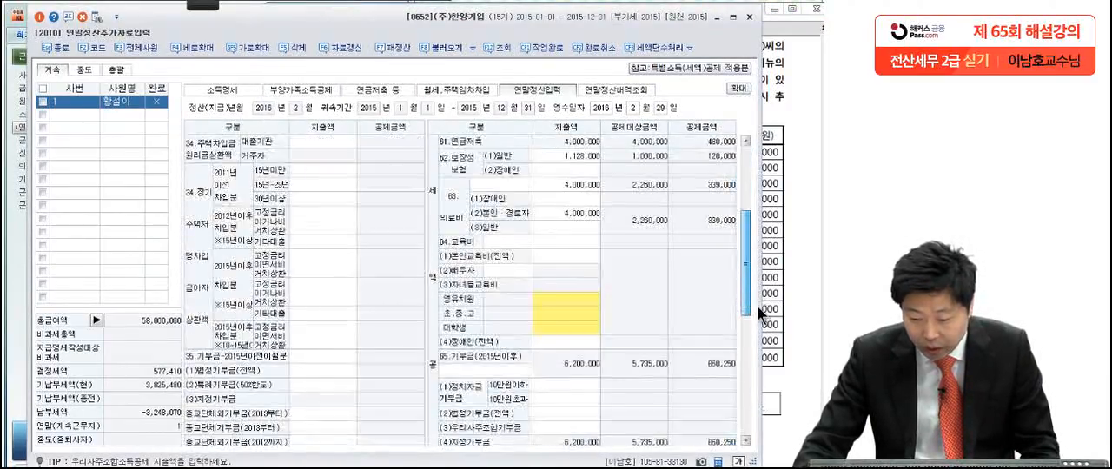
{"action": "left_click", "coordinate": [550, 314]}
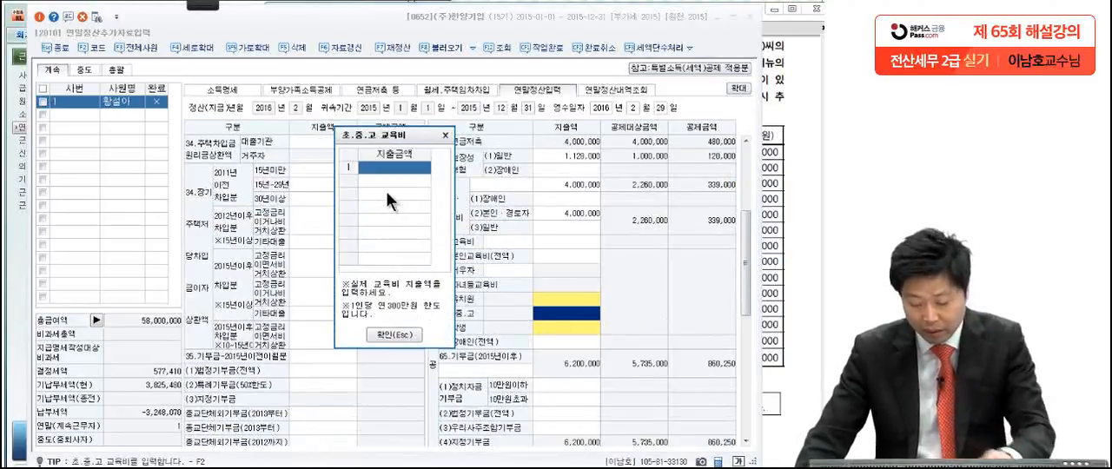
{"action": "type", "text": "2,400"}
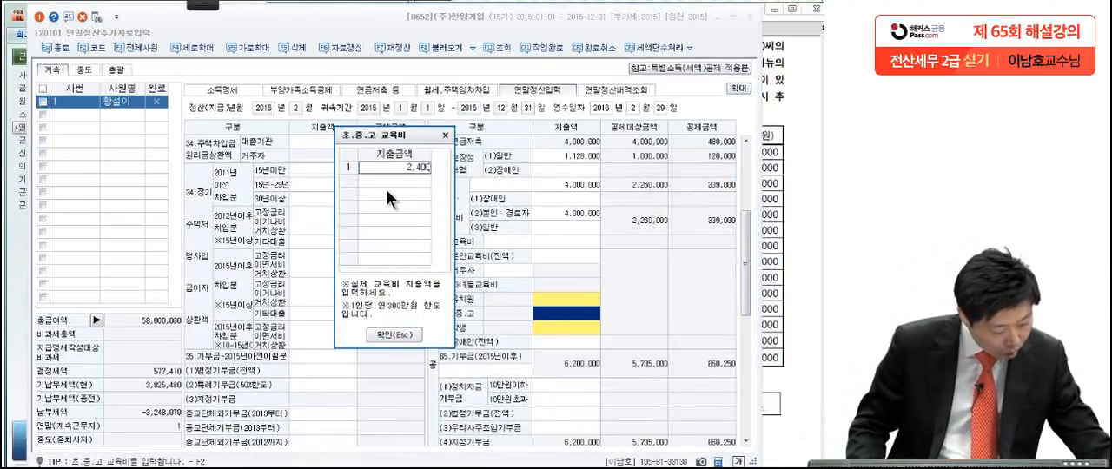
{"action": "type", "text": ",000"}
{"action": "key", "text": "Return"}
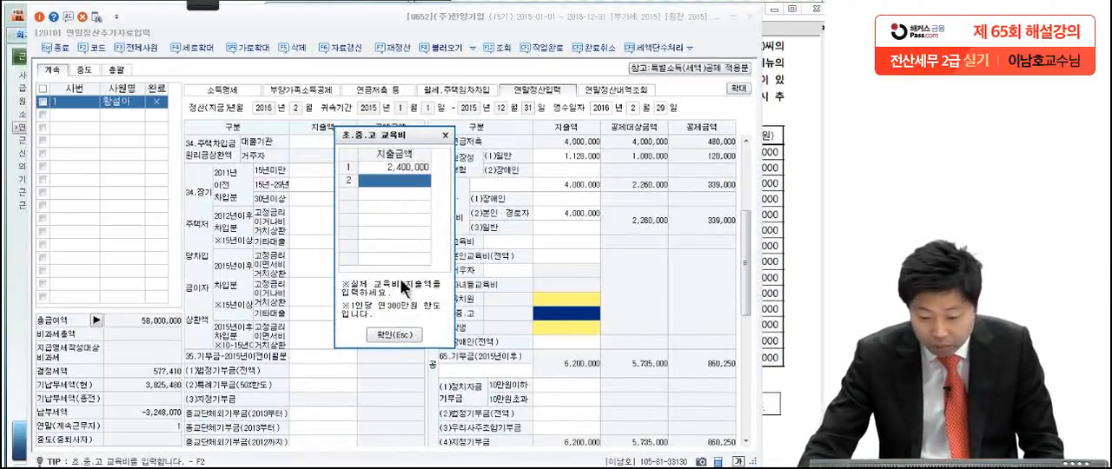
{"action": "left_click", "coordinate": [397, 335]}
{"action": "key", "text": "alt+Tab"}
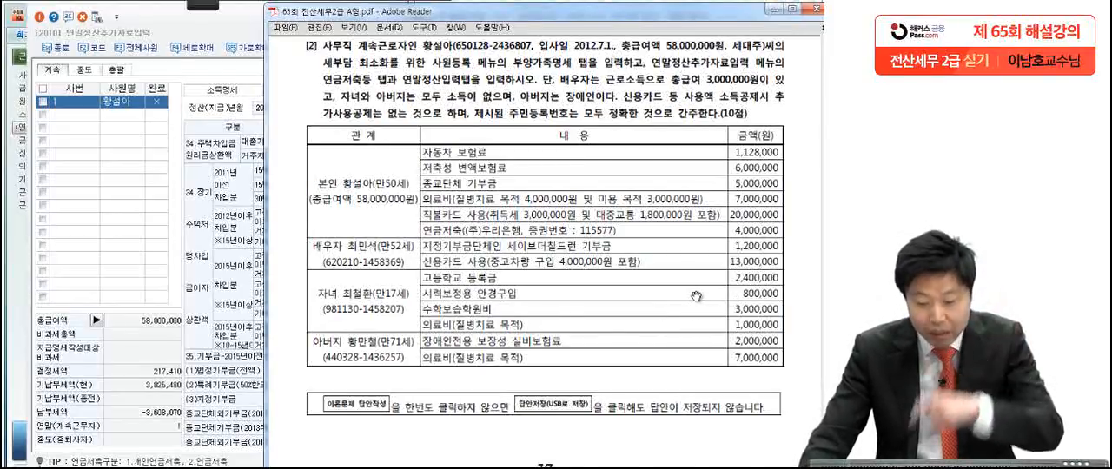
Step: Back in KcLep, set the 지출액 of (3)일반 under 63.의료비 to 500,000 for the child's eyeglasses
{"action": "left_click", "coordinate": [217, 330]}
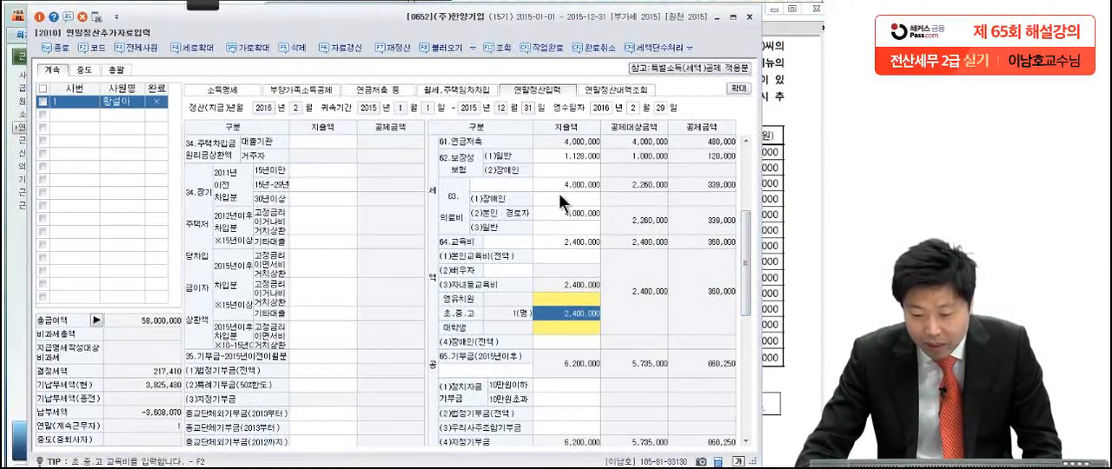
{"action": "left_click", "coordinate": [570, 229]}
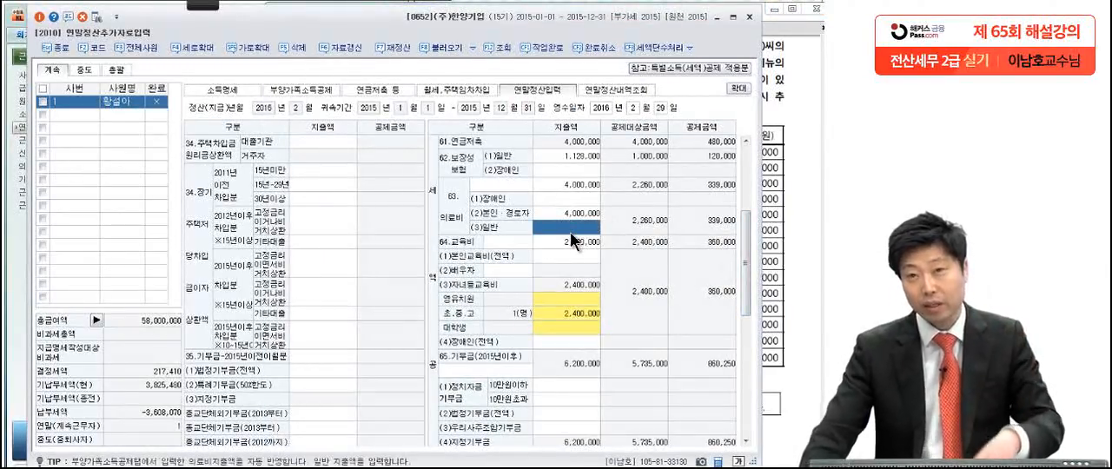
{"action": "type", "text": "9"}
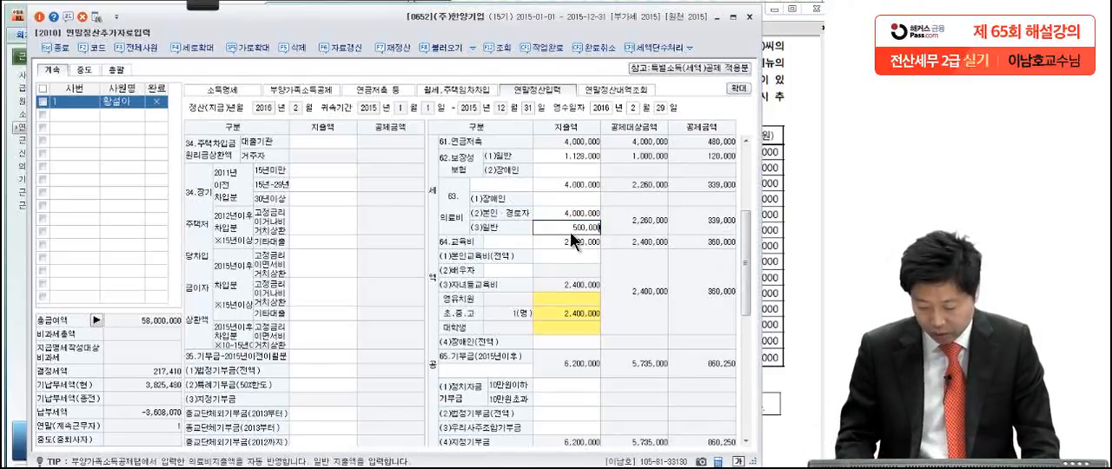
{"action": "key", "text": "Return"}
Step: Check the child's medical expense in the exam PDF and set the 지출액 of (3)일반 under 63.의료비 to 1,500,000
{"action": "left_click", "coordinate": [767, 261]}
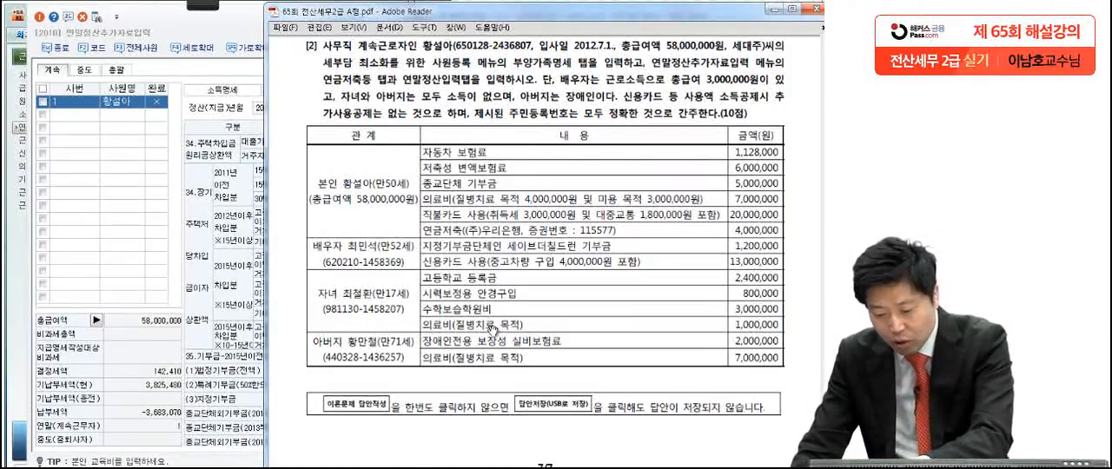
{"action": "left_click", "coordinate": [221, 361]}
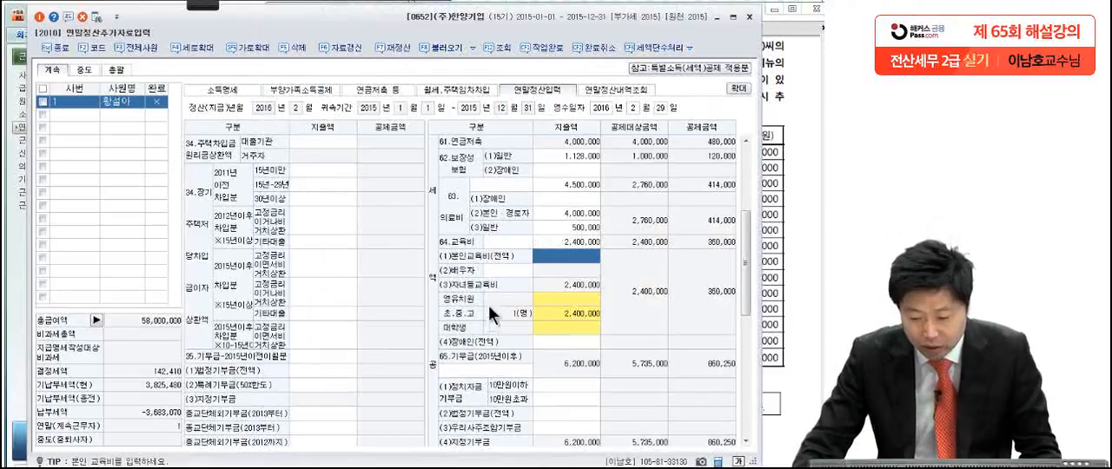
{"action": "left_click", "coordinate": [581, 229]}
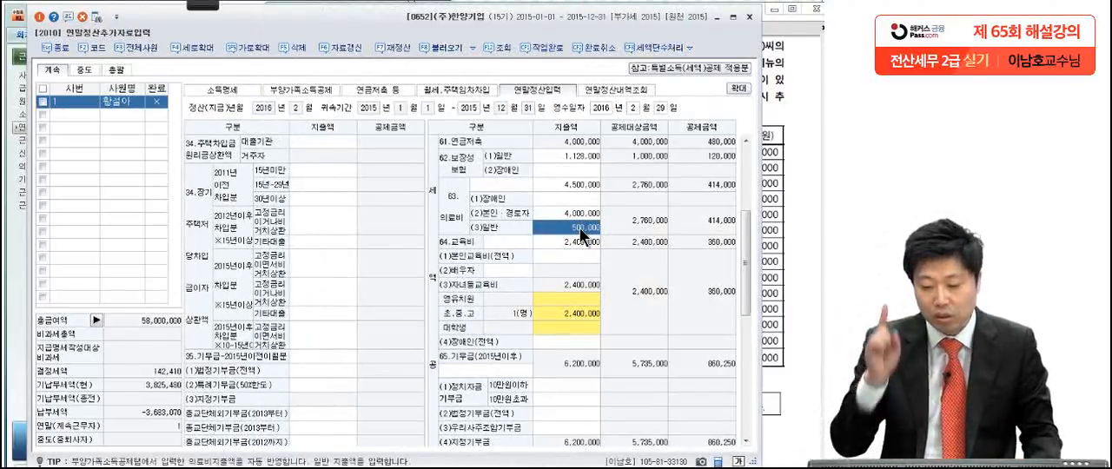
{"action": "type", "text": "1500000"}
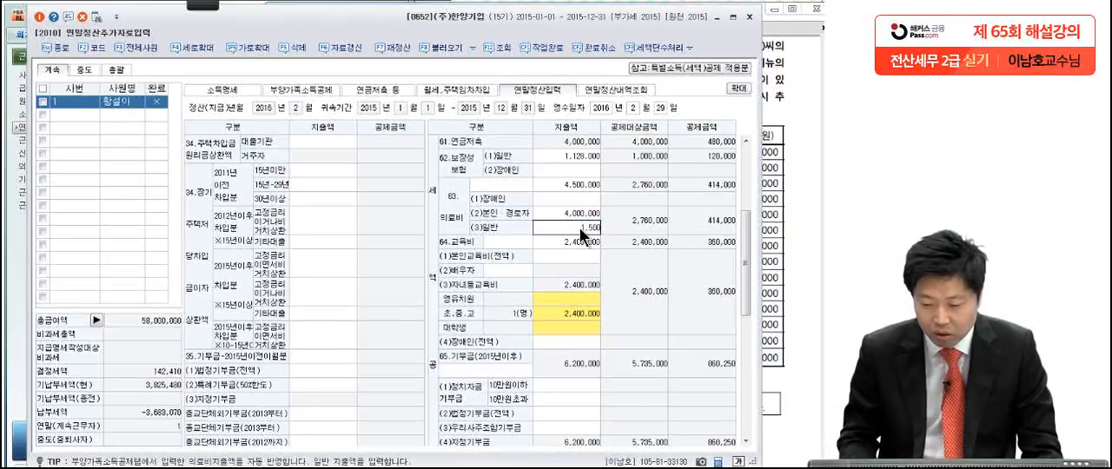
{"action": "key", "text": "Return"}
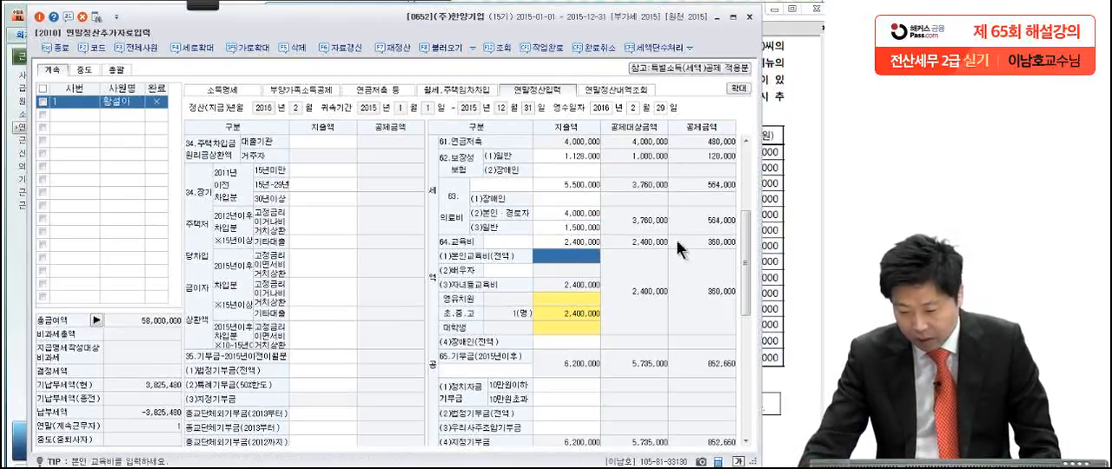
Step: Check the father's disability insurance premium in the exam PDF and set the 지출액 of (2)장애인 under 62.보장성보험 to 2,000,000
{"action": "left_click", "coordinate": [781, 223]}
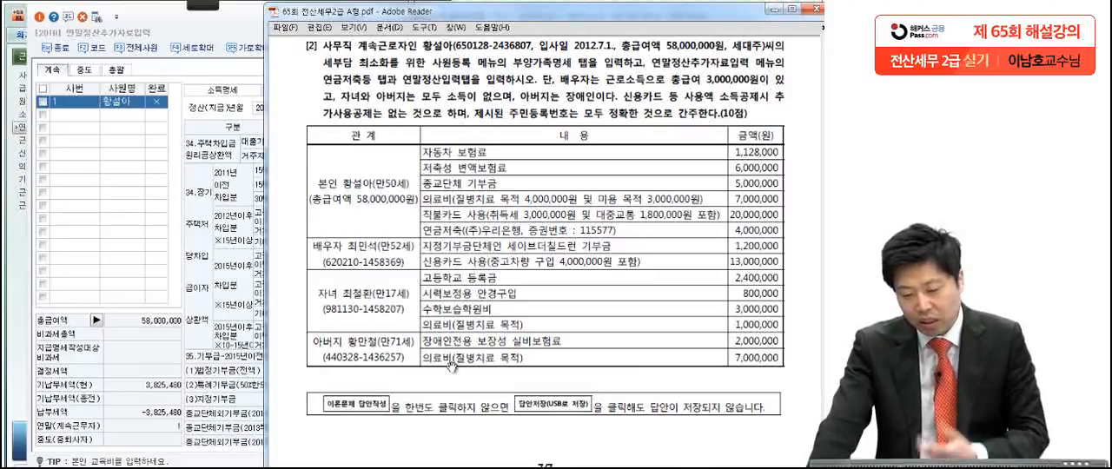
{"action": "left_click", "coordinate": [260, 350]}
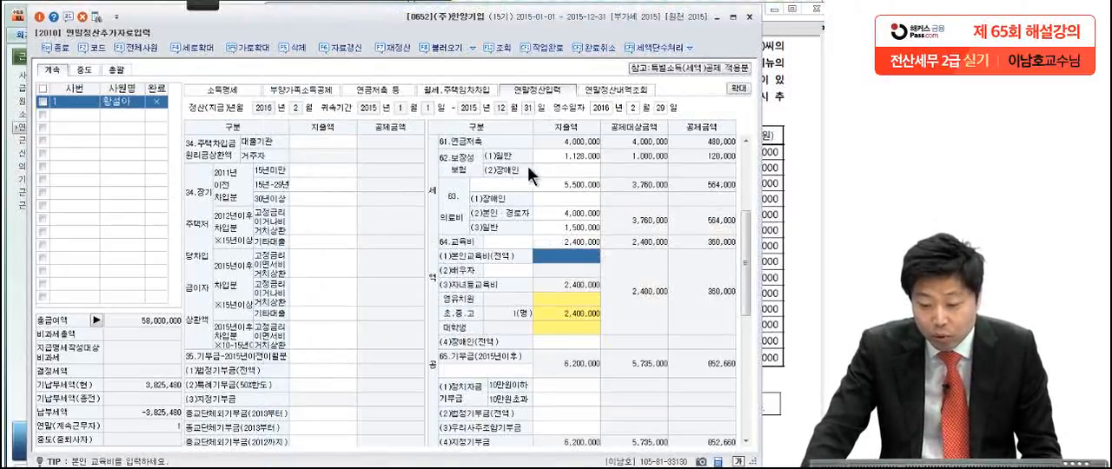
{"action": "left_click", "coordinate": [557, 171]}
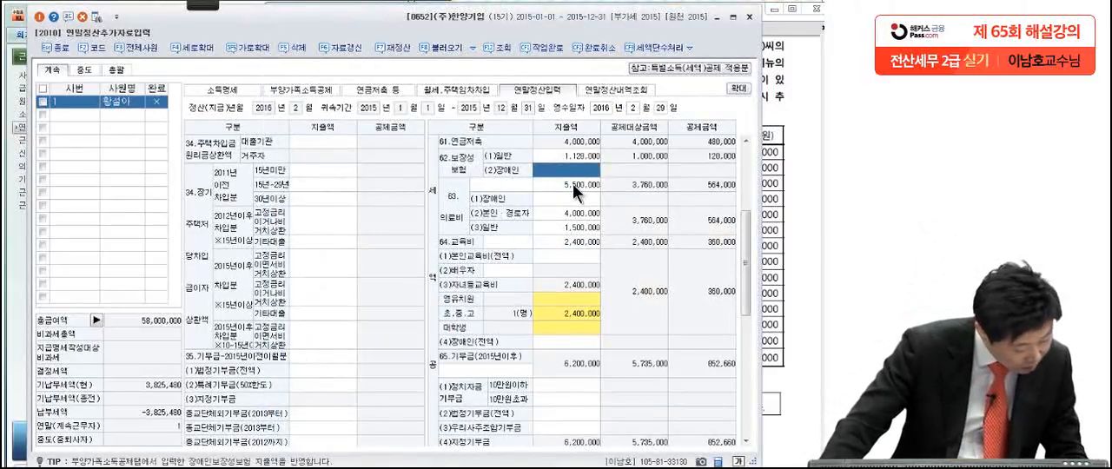
{"action": "type", "text": "2,000,000"}
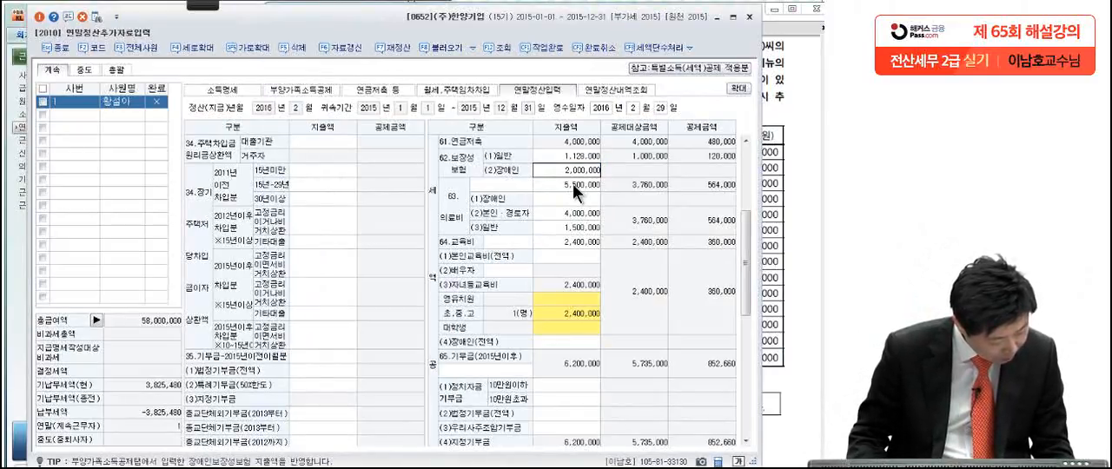
{"action": "key", "text": "Return"}
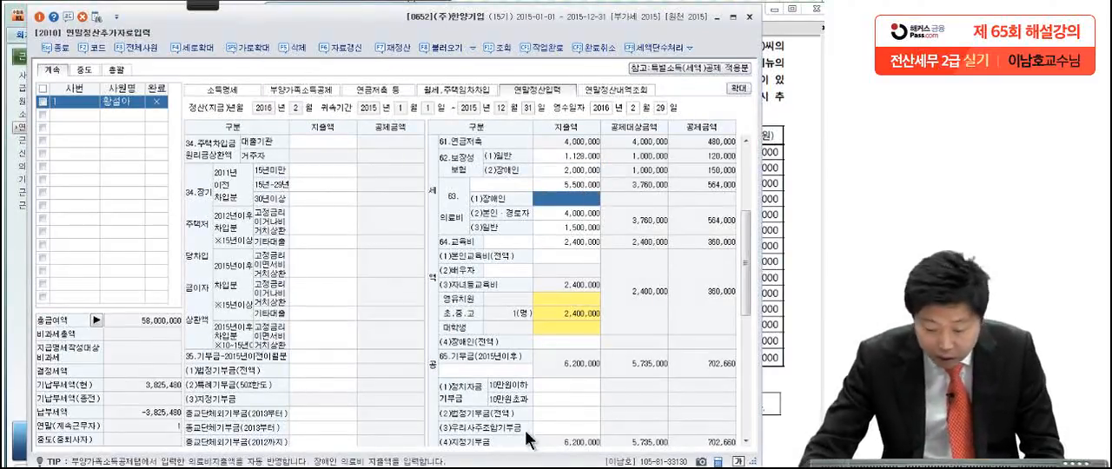
Step: Check the father's medical expense in the exam PDF, set the 지출액 of (1)장애인 under 63.의료비 to 7,000,000, and close 연말정산추가자료입력
{"action": "left_click", "coordinate": [771, 338]}
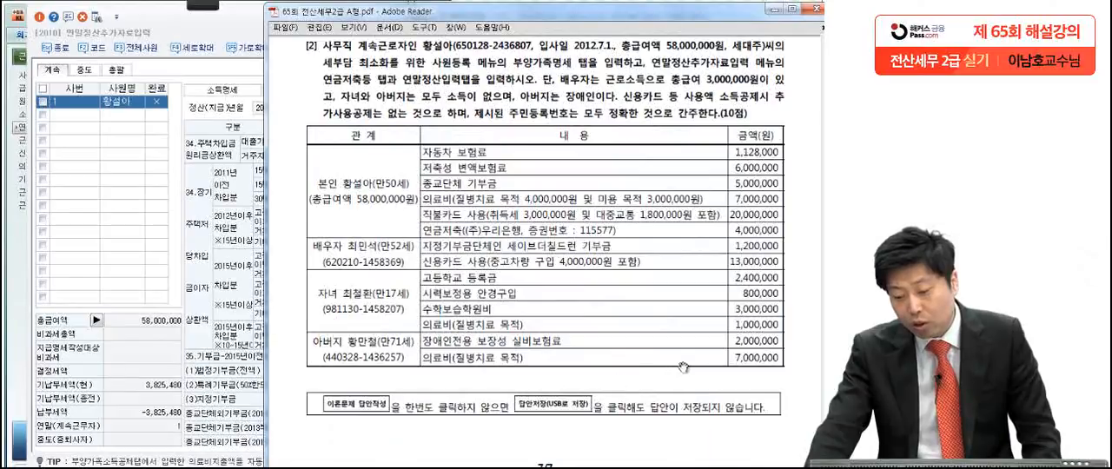
{"action": "left_click", "coordinate": [251, 335]}
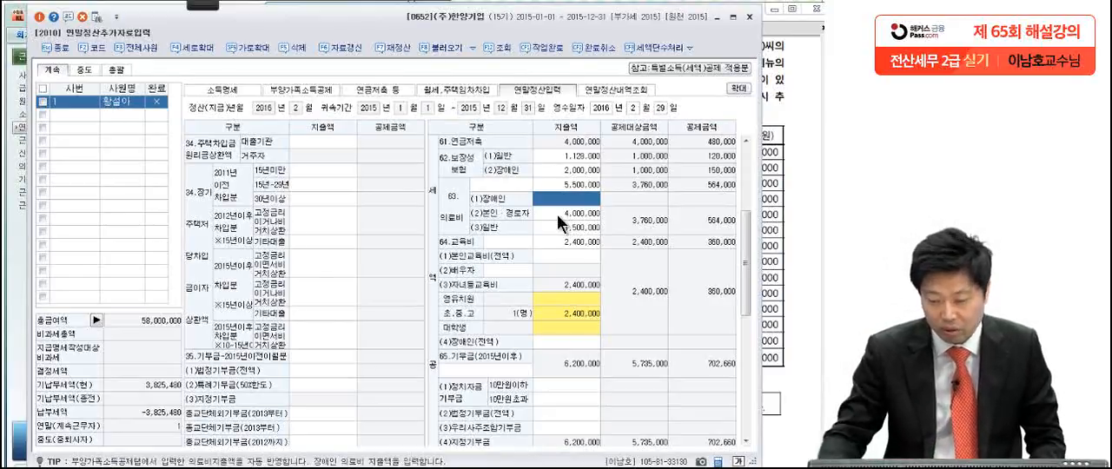
{"action": "type", "text": "7000"}
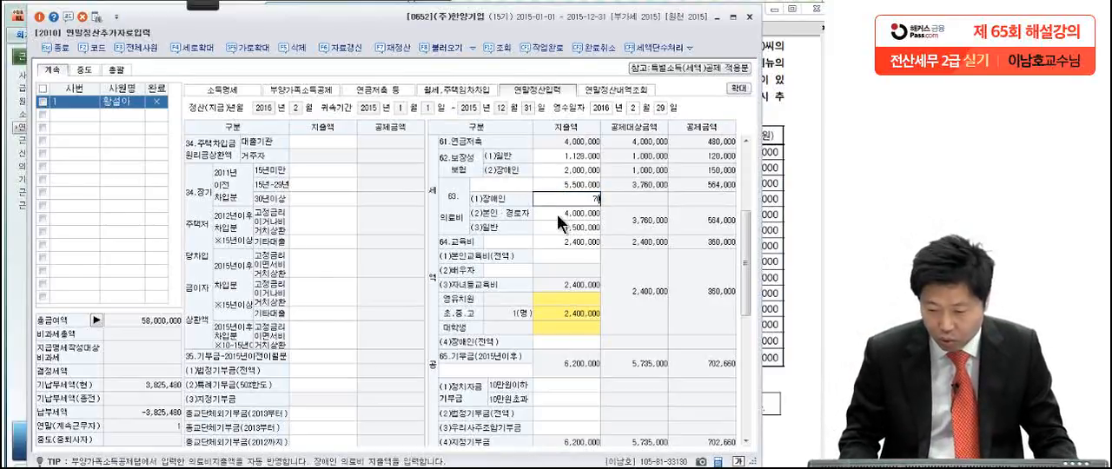
{"action": "key", "text": "Return"}
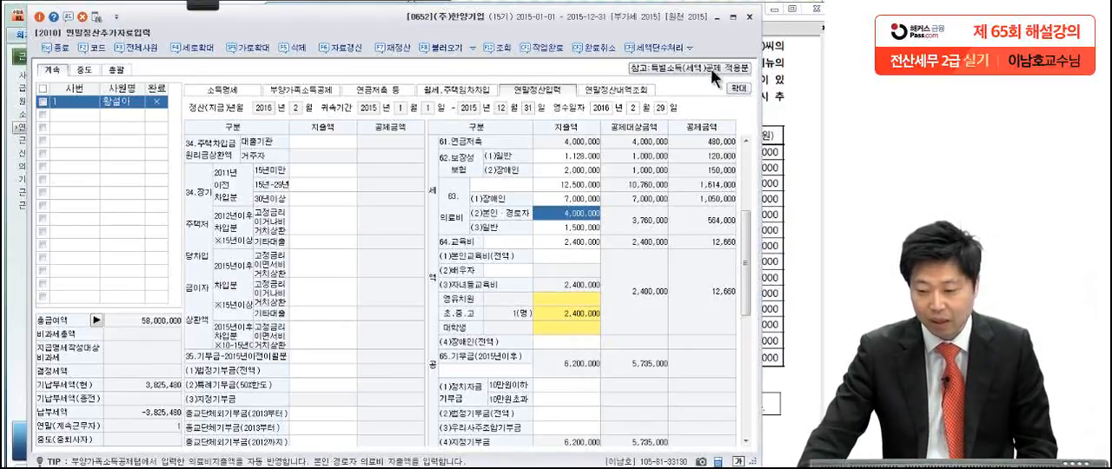
{"action": "left_click", "coordinate": [749, 17]}
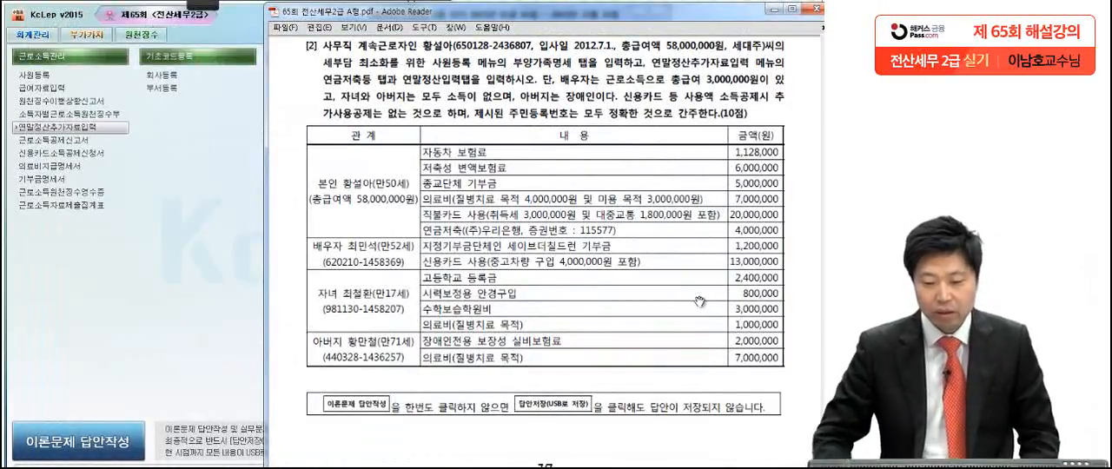